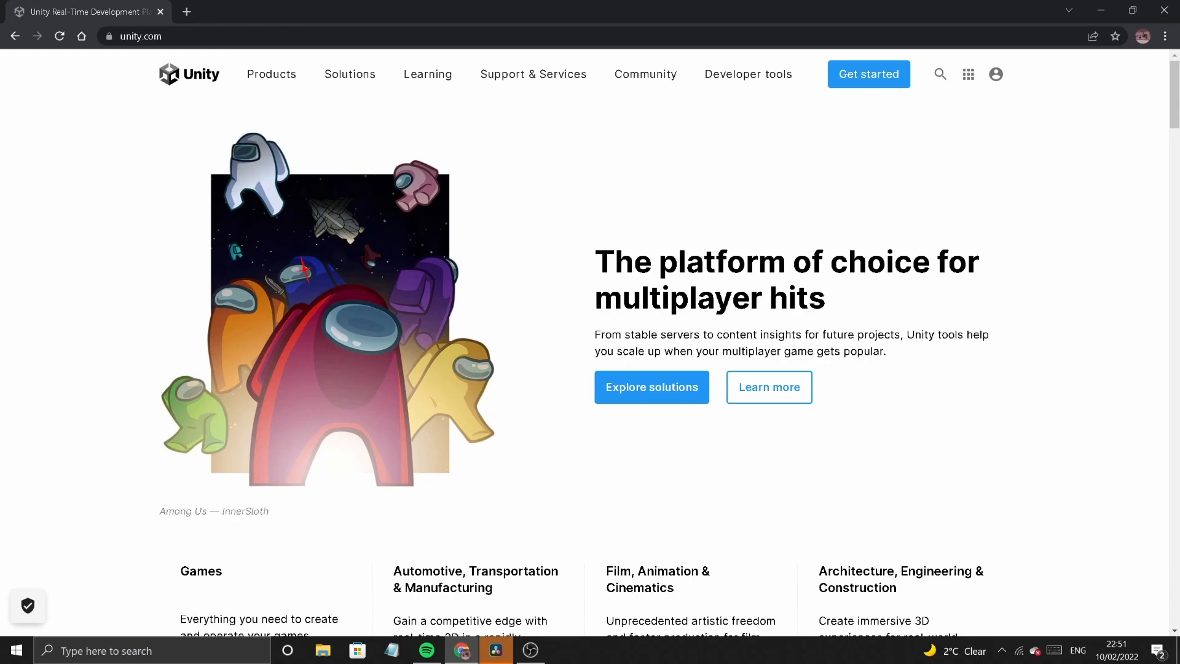
- Look through the Unity homepage down to the section listing the supported deployment platforms
{"action": "left_click_drag", "start_coordinate": [1176, 89], "coordinate": [1178, 486]}
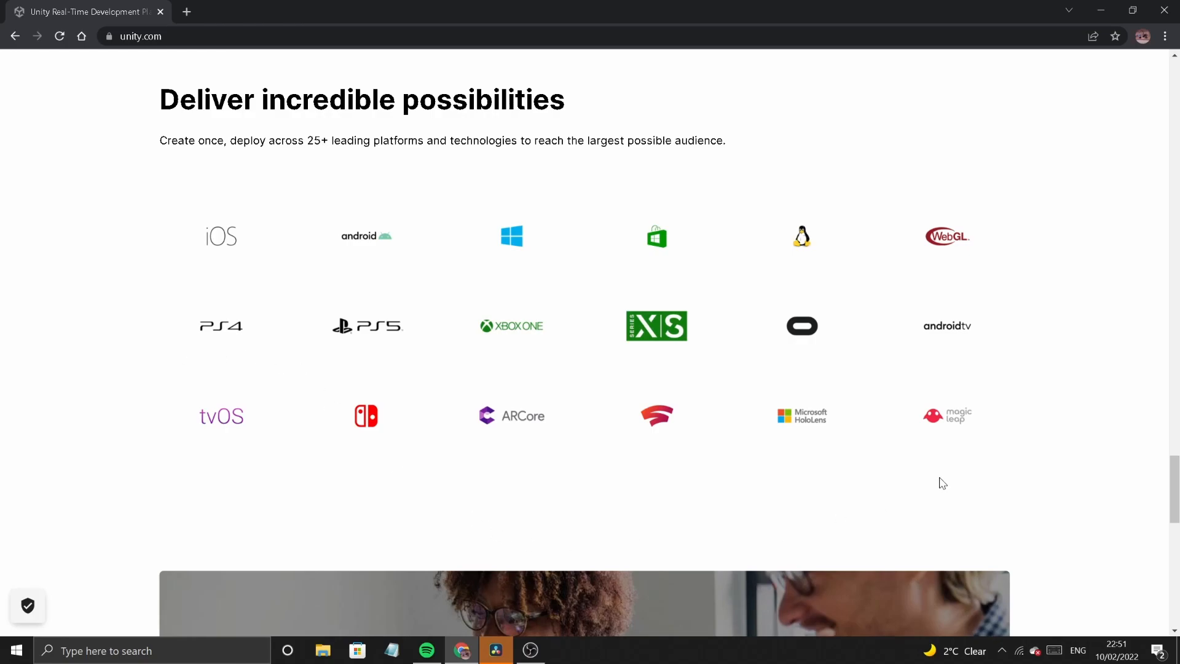
{"action": "left_click_drag", "start_coordinate": [1177, 500], "coordinate": [1176, 510]}
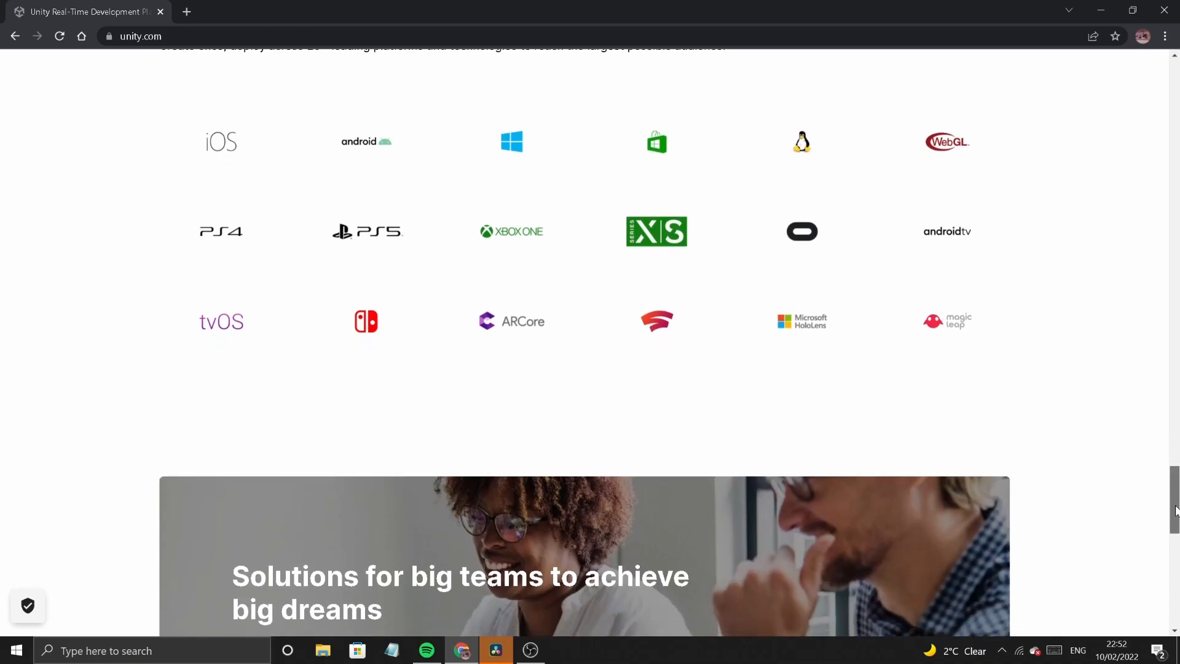
{"action": "left_click_drag", "start_coordinate": [1176, 510], "coordinate": [1178, 104]}
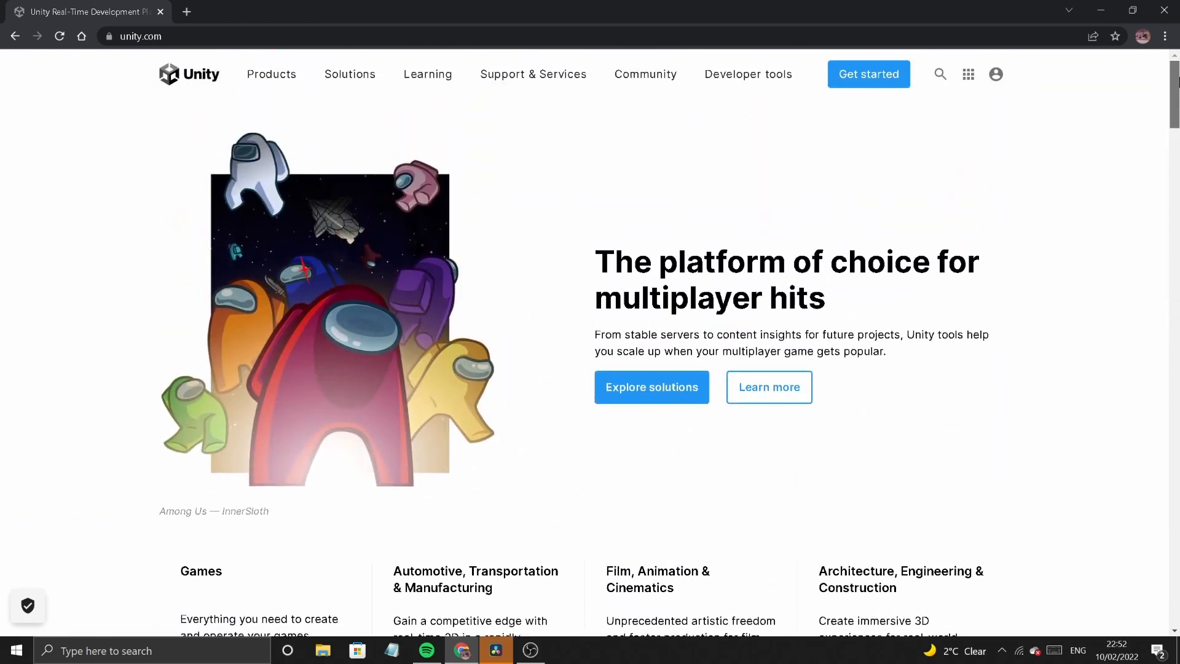
- Open the page for creating a Unity ID, and look over the Unity download page
{"action": "left_click", "coordinate": [997, 76]}
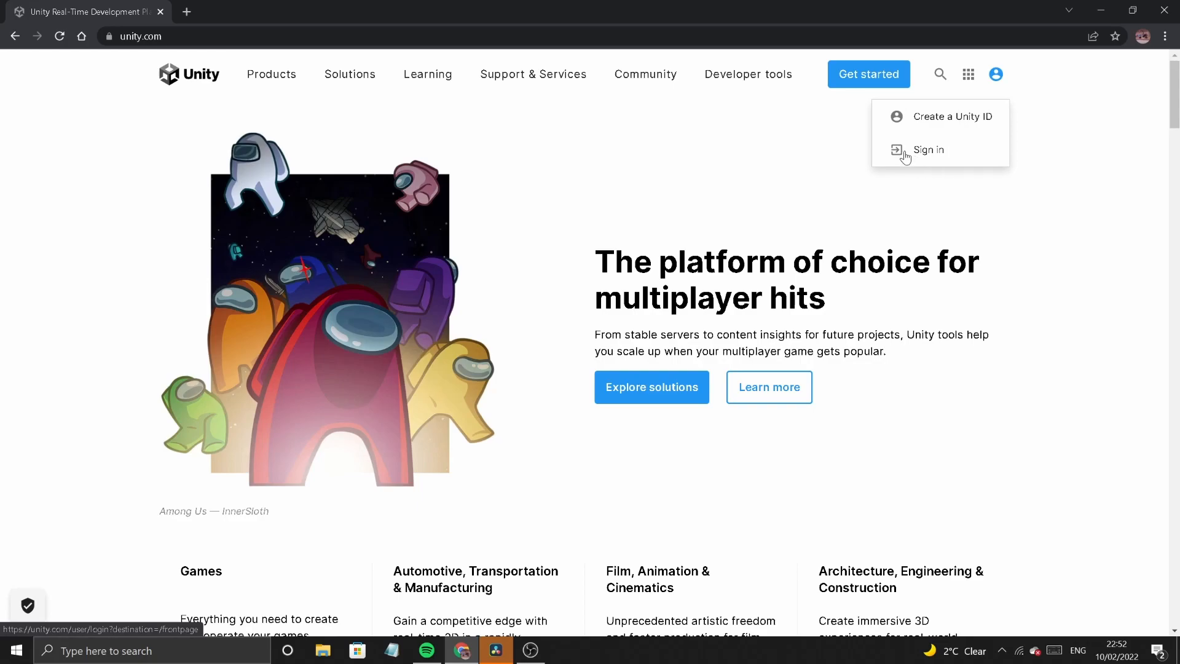
{"action": "left_click", "coordinate": [935, 117]}
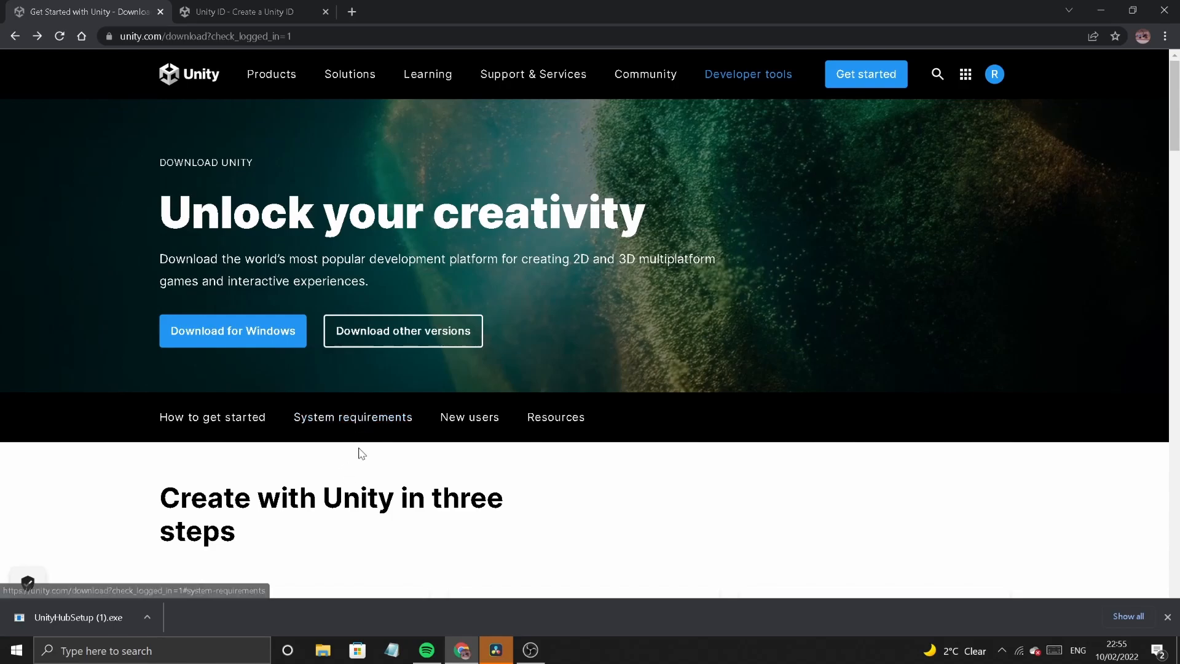
{"action": "scroll", "coordinate": [244, 348], "scroll_direction": "down", "scroll_amount": 4}
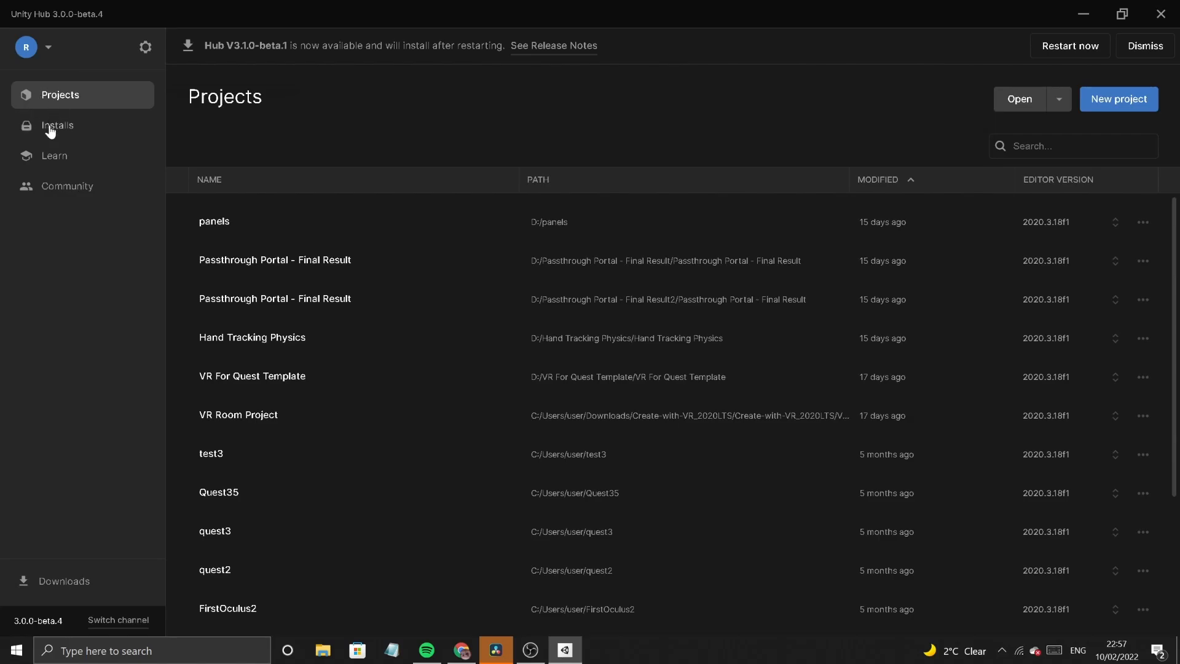
- Review the existing projects, the installed editor versions and the learning resources in Unity Hub
{"action": "scroll", "coordinate": [490, 368], "scroll_direction": "down", "scroll_amount": 3}
{"action": "scroll", "coordinate": [491, 369], "scroll_direction": "up", "scroll_amount": 3}
{"action": "left_click", "coordinate": [62, 126]}
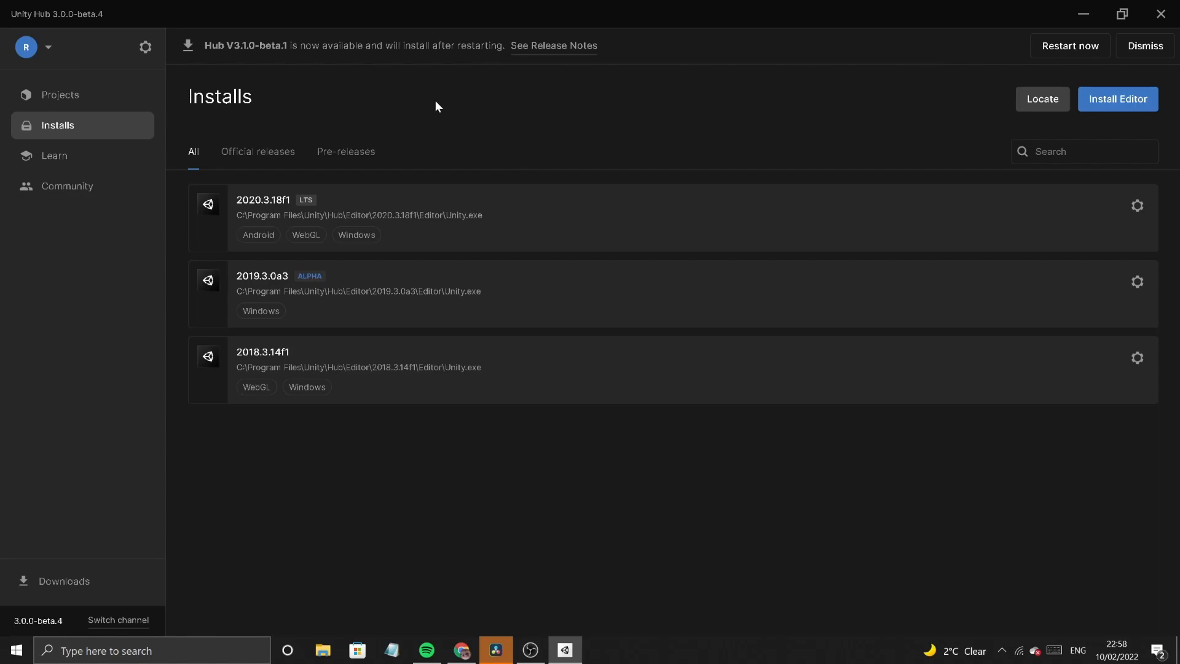
{"action": "left_click", "coordinate": [51, 158]}
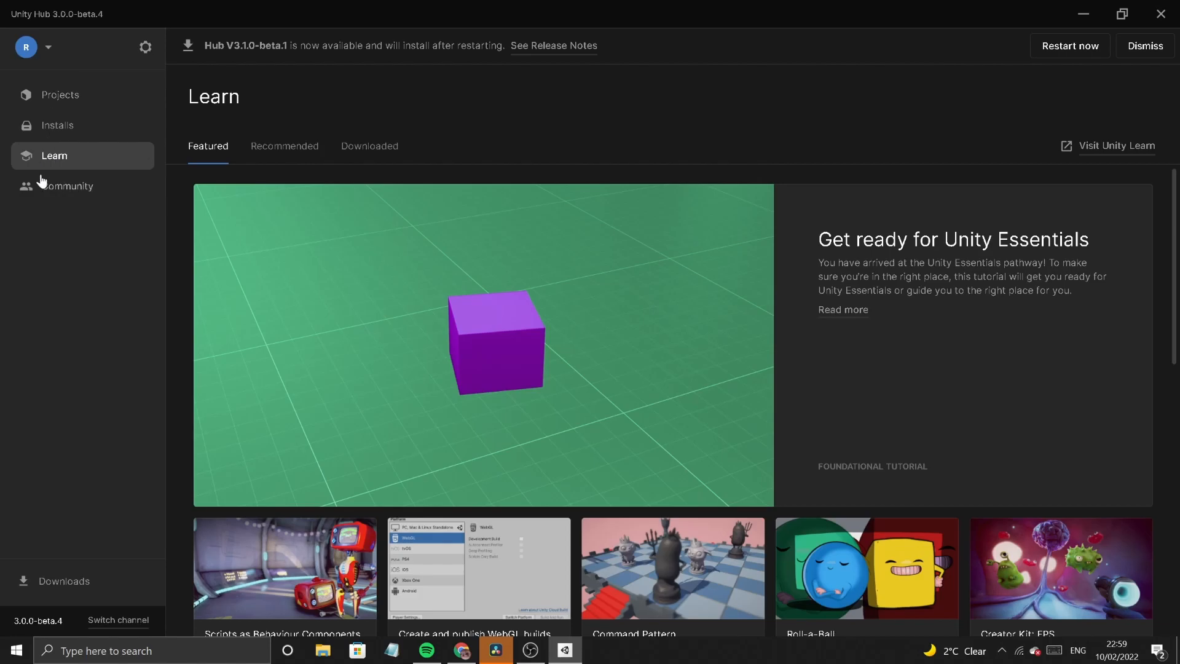
{"action": "left_click", "coordinate": [57, 128]}
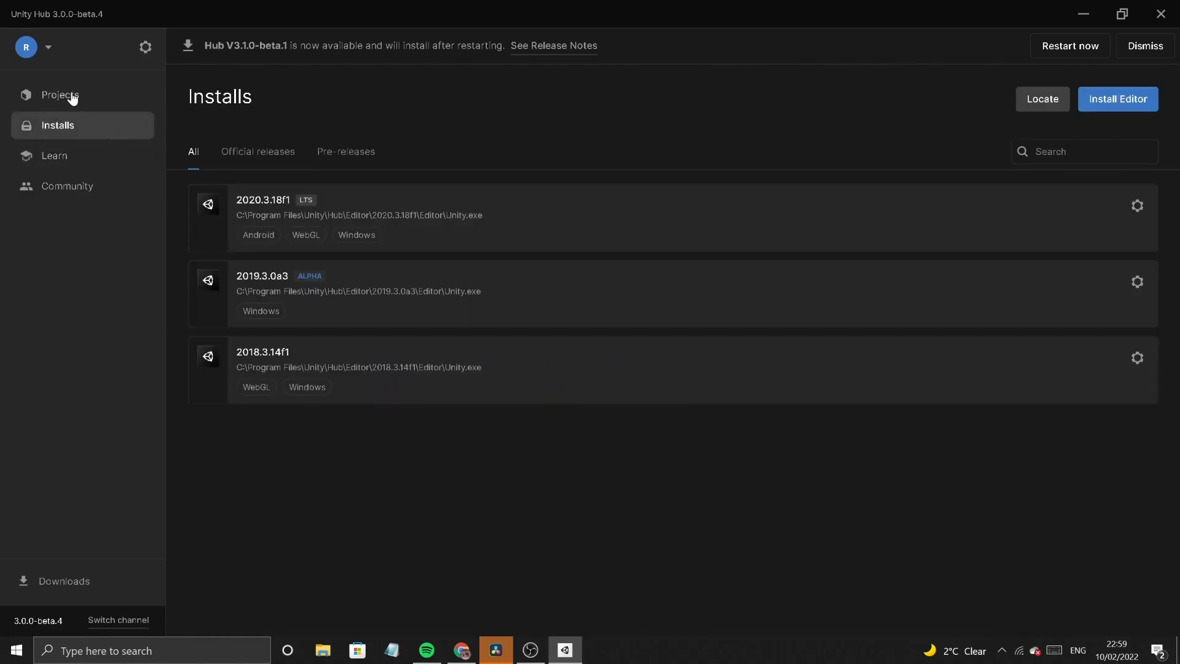
- Create a new project named Helsinki from the 3D Core template and skip the offered editor update
{"action": "left_click", "coordinate": [60, 97]}
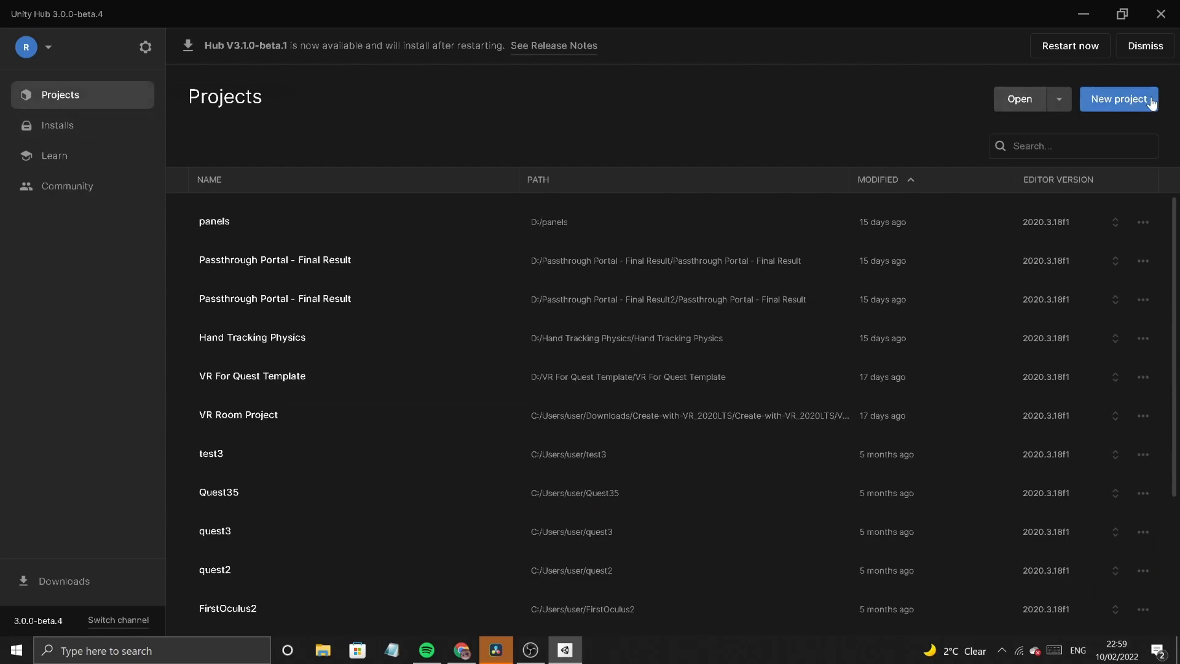
{"action": "left_click", "coordinate": [1120, 105]}
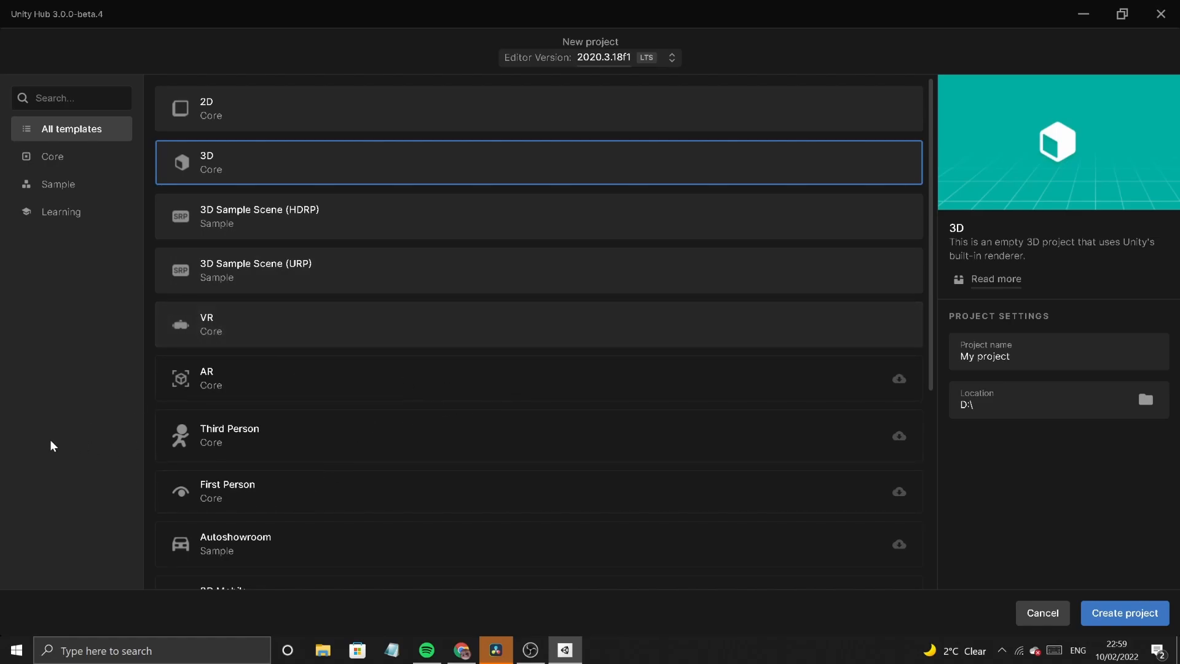
{"action": "left_click", "coordinate": [208, 164]}
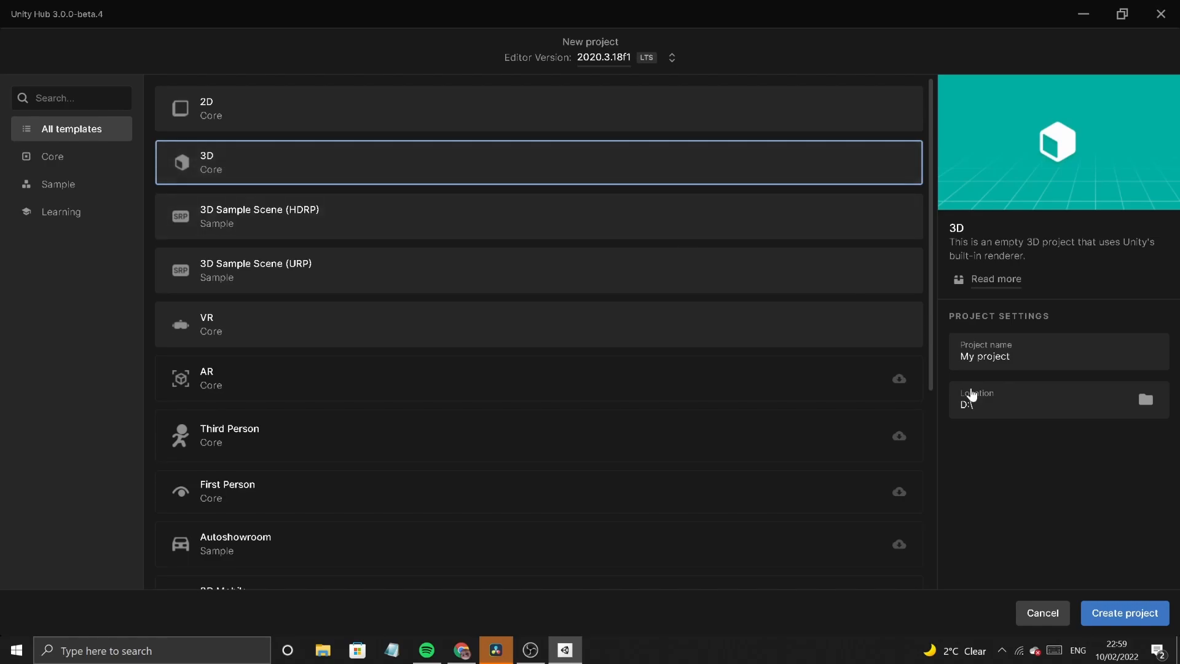
{"action": "triple_click", "coordinate": [1001, 356]}
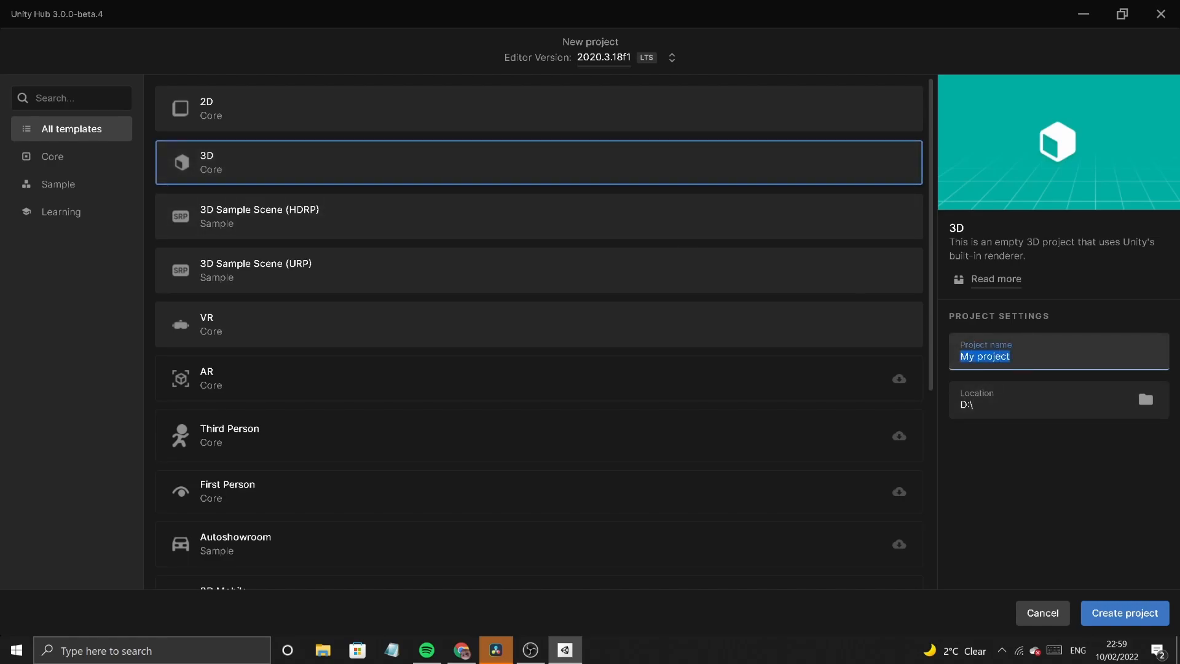
{"action": "type", "text": "Helsinki"}
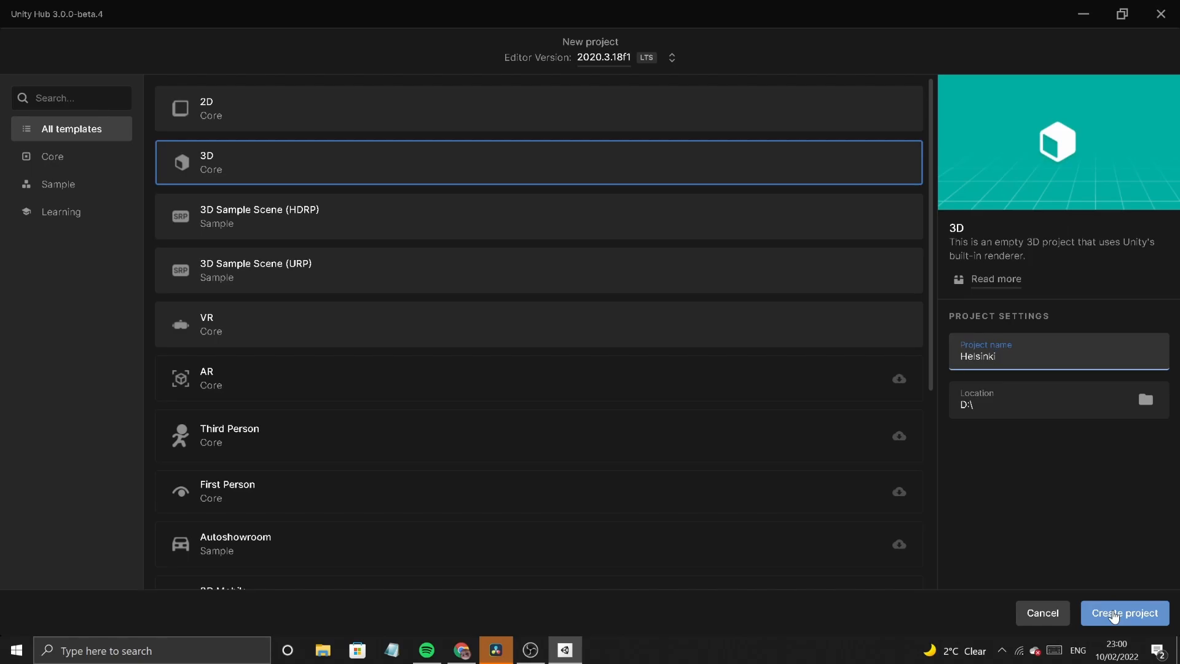
{"action": "left_click", "coordinate": [1114, 617]}
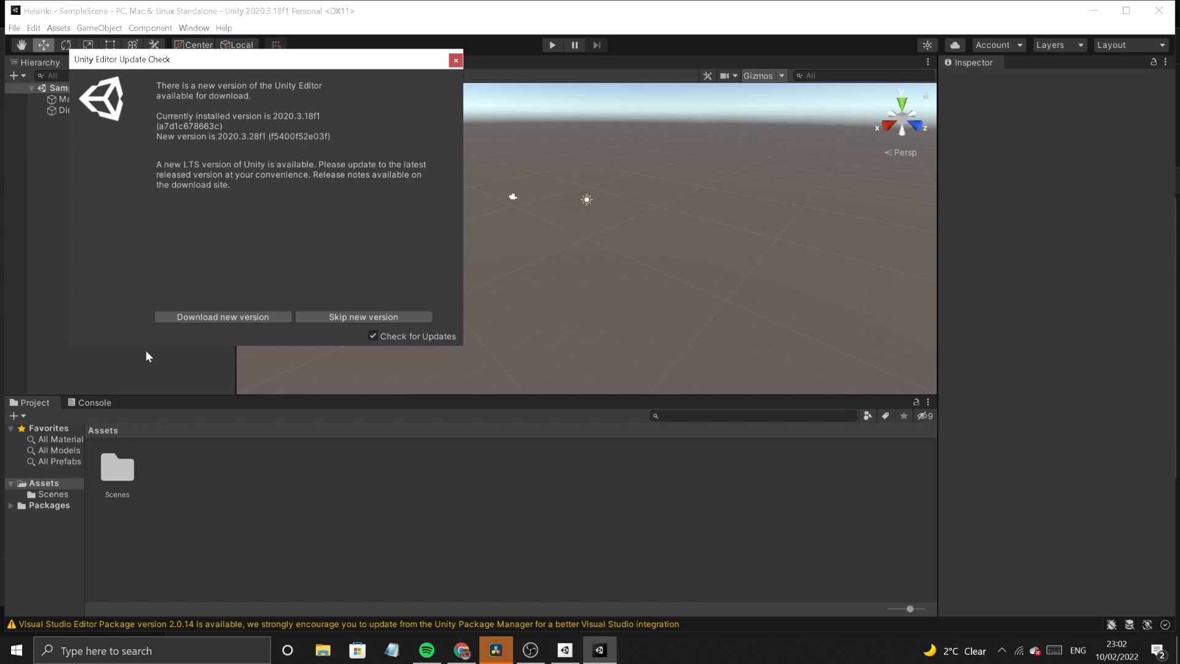
{"action": "left_click", "coordinate": [363, 316]}
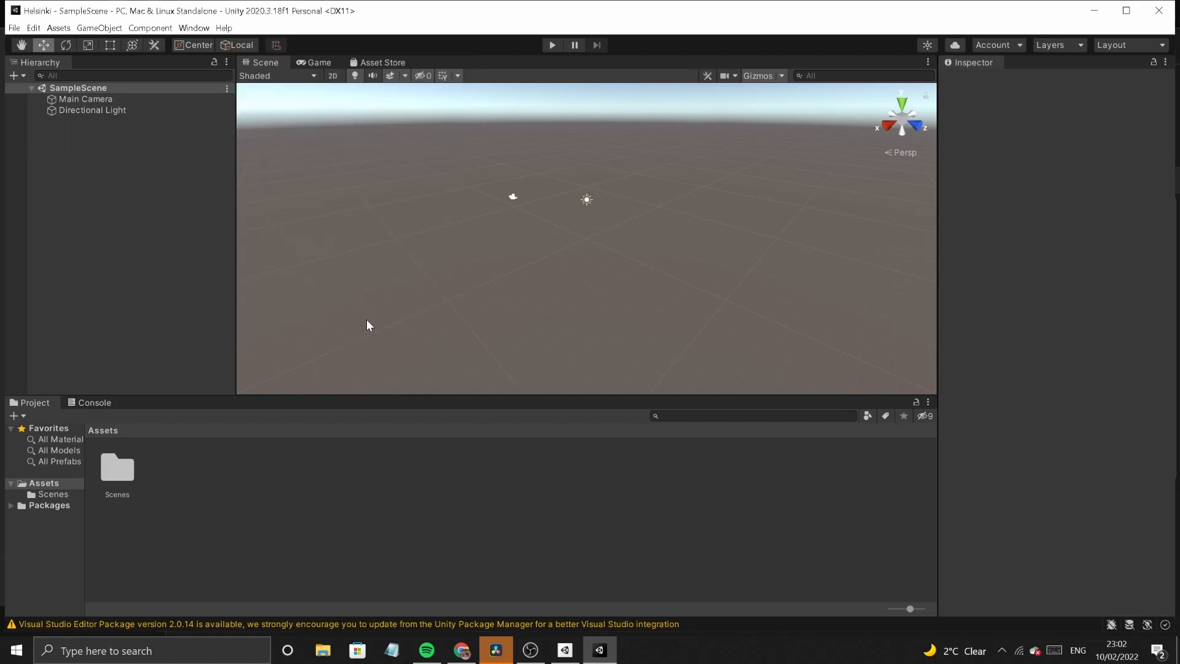
- Set the editor theme to Light in the general preferences
{"action": "left_click", "coordinate": [14, 28]}
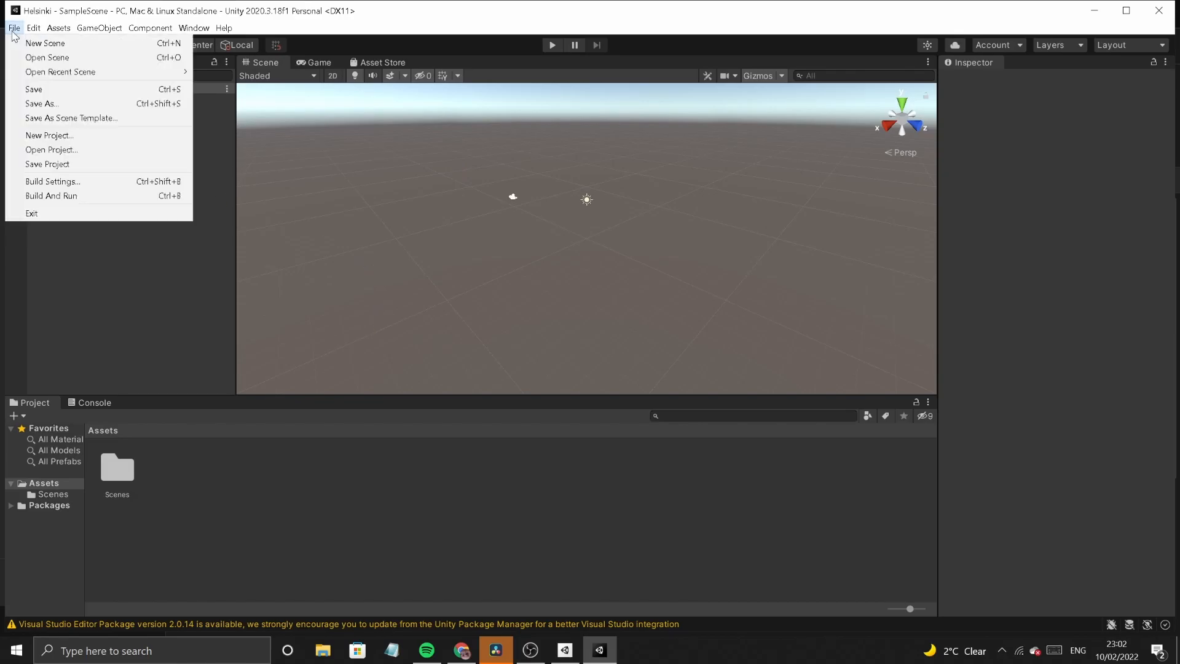
{"action": "mouse_move", "coordinate": [33, 31]}
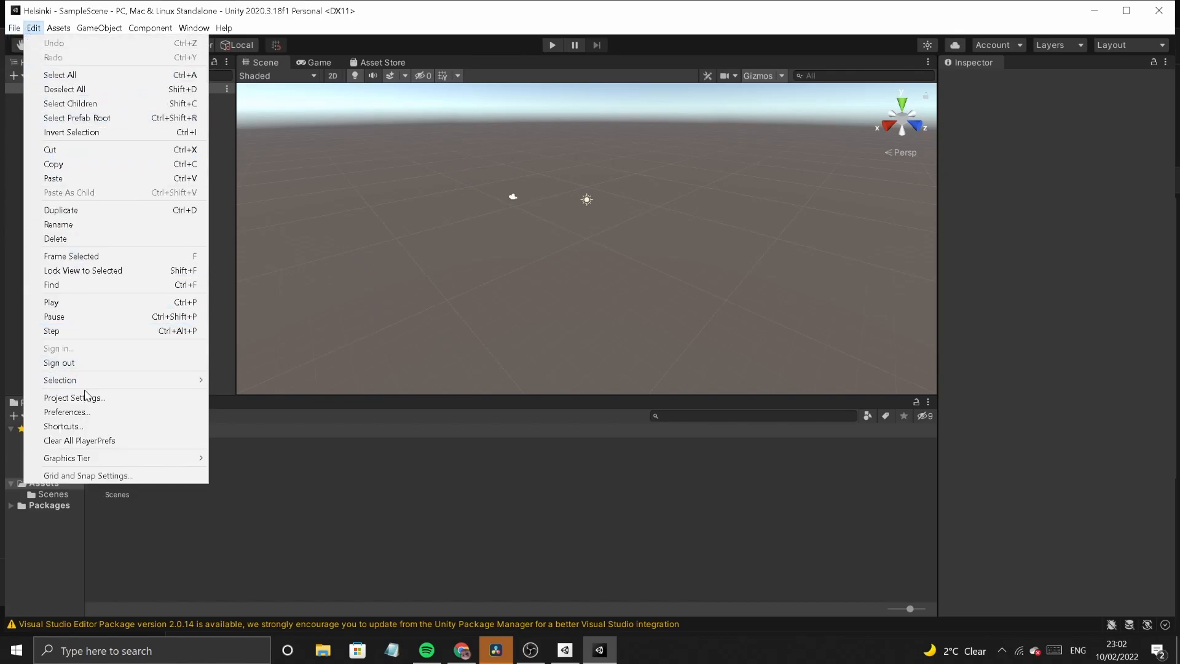
{"action": "left_click", "coordinate": [84, 412]}
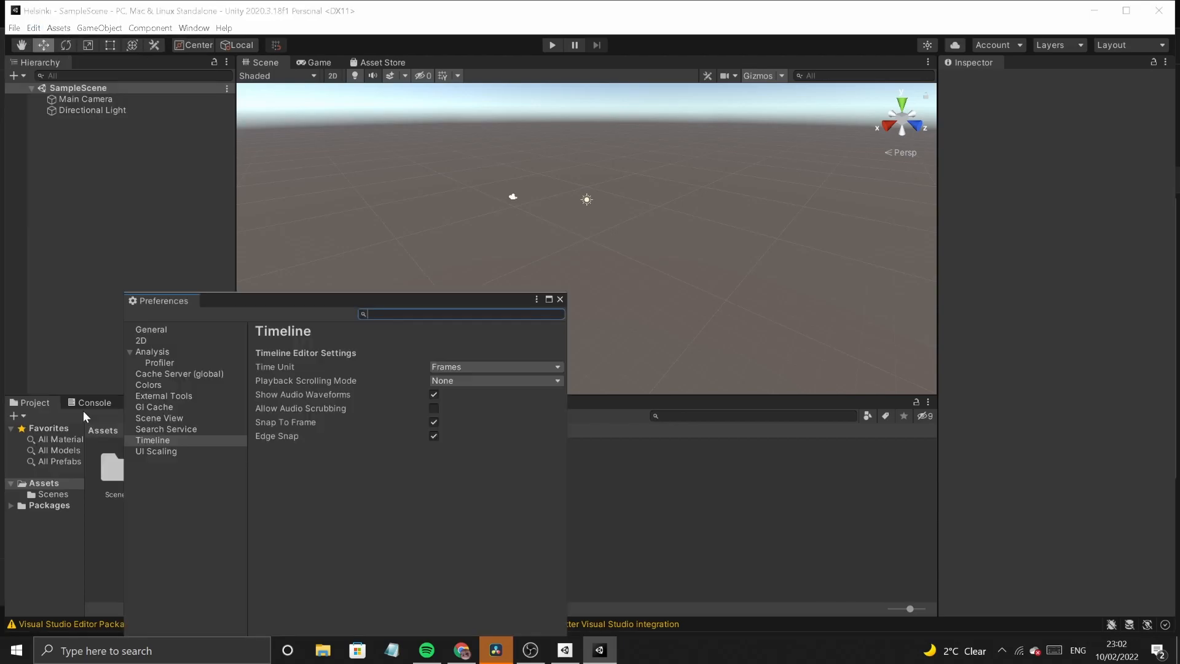
{"action": "left_click_drag", "start_coordinate": [250, 299], "coordinate": [203, 119]}
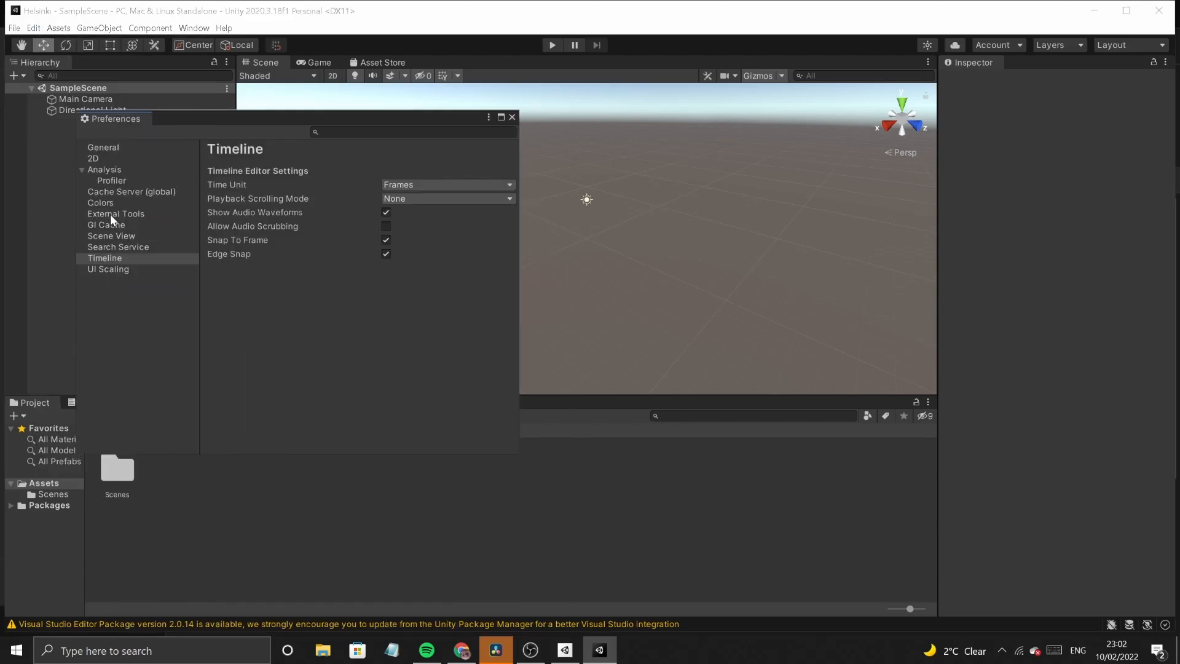
{"action": "left_click", "coordinate": [110, 148]}
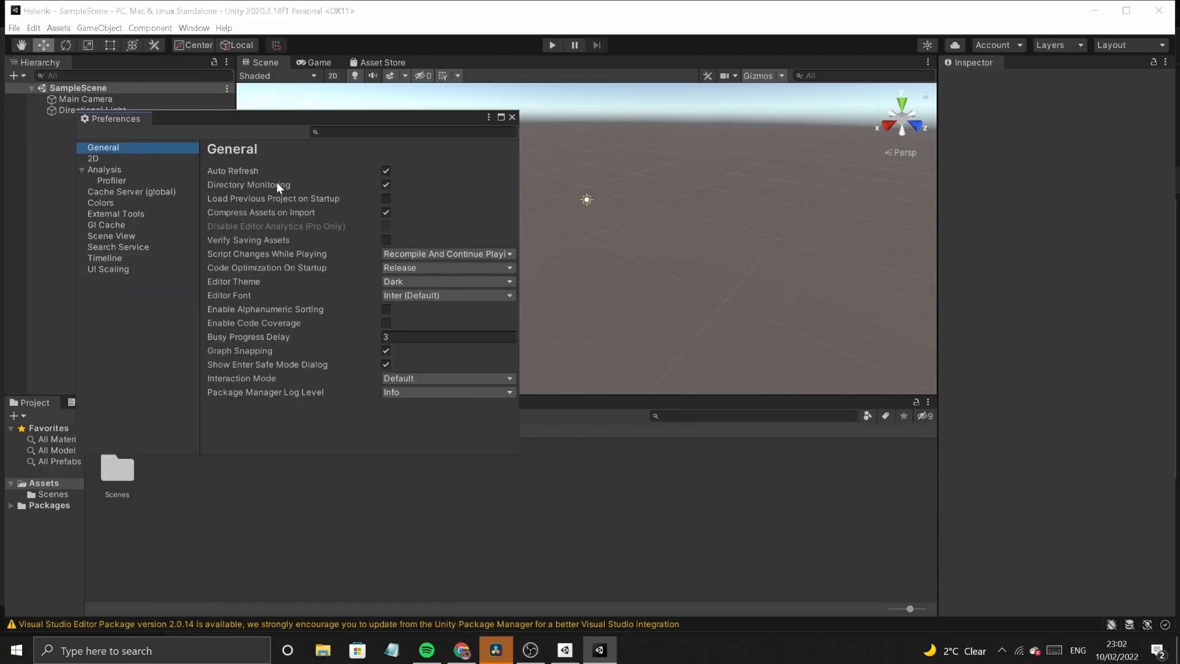
{"action": "left_click", "coordinate": [381, 281]}
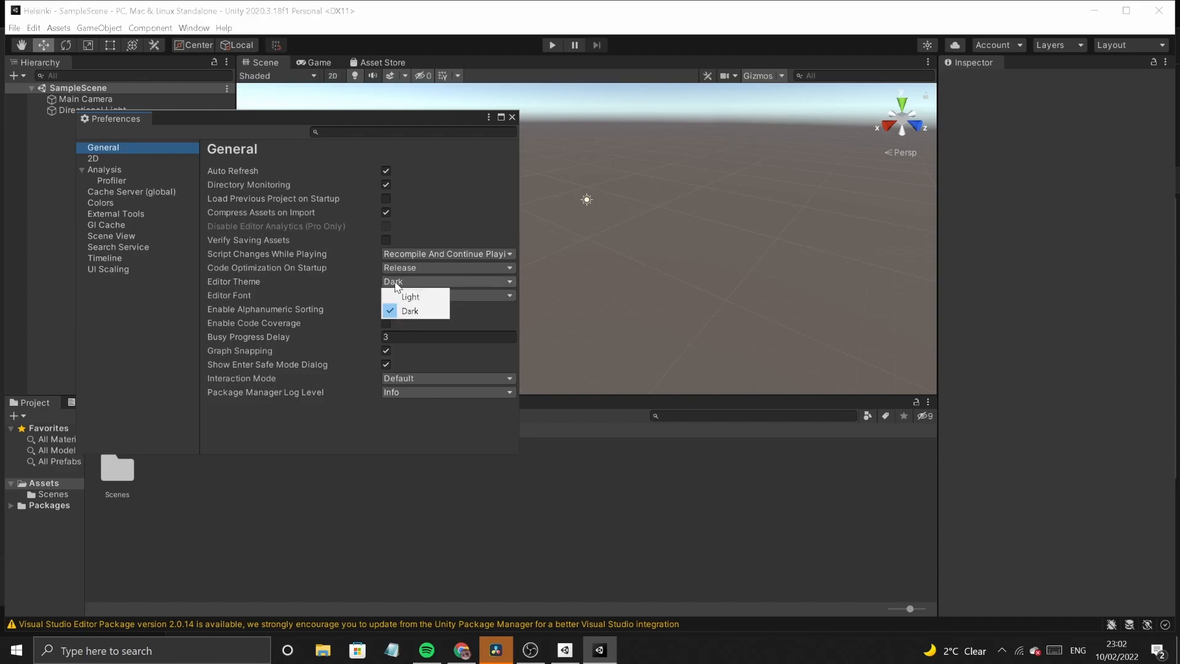
{"action": "left_click", "coordinate": [403, 297]}
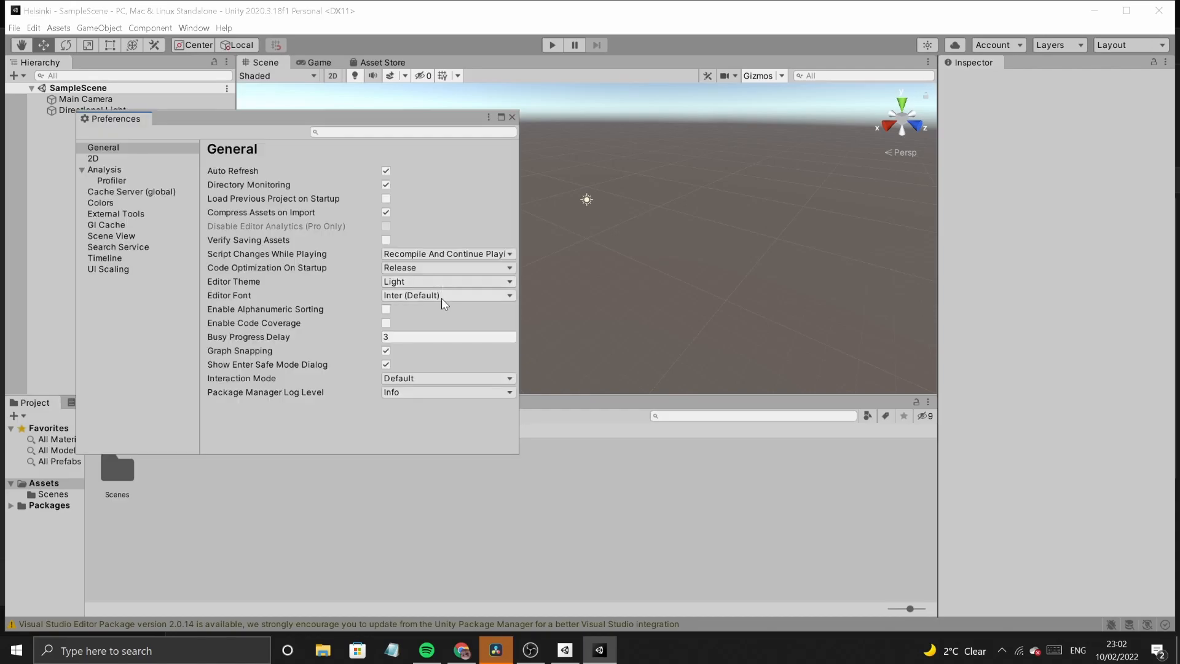
- Switch the editor theme back to Dark and close the preferences
{"action": "left_click", "coordinate": [450, 283]}
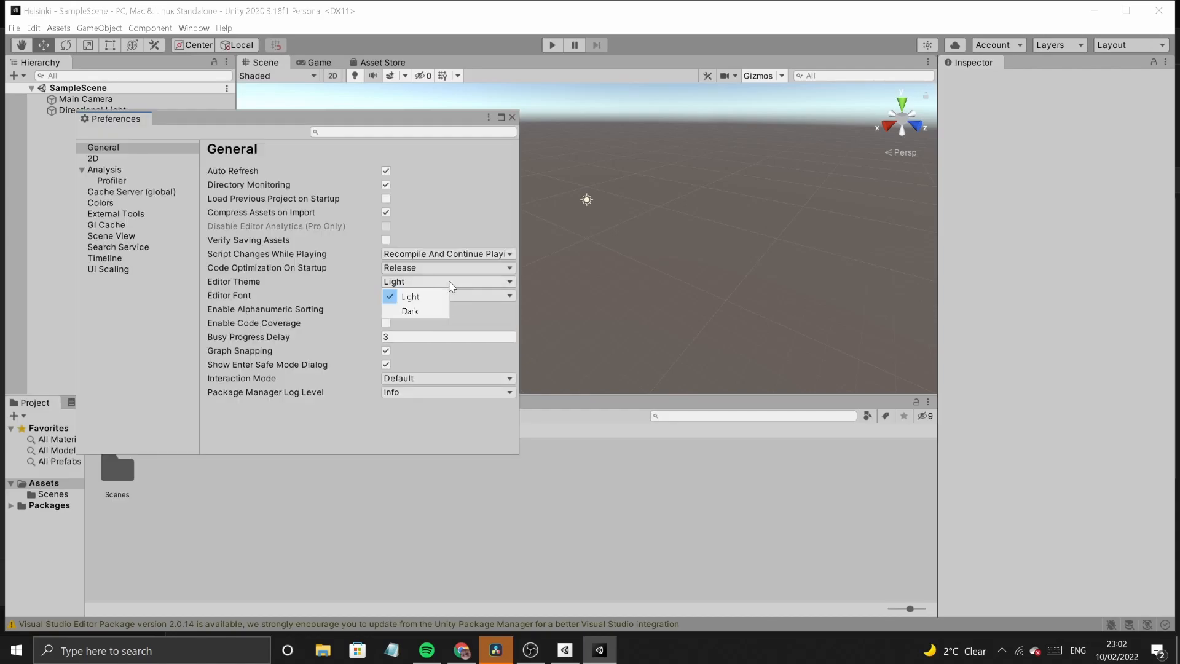
{"action": "left_click", "coordinate": [407, 315]}
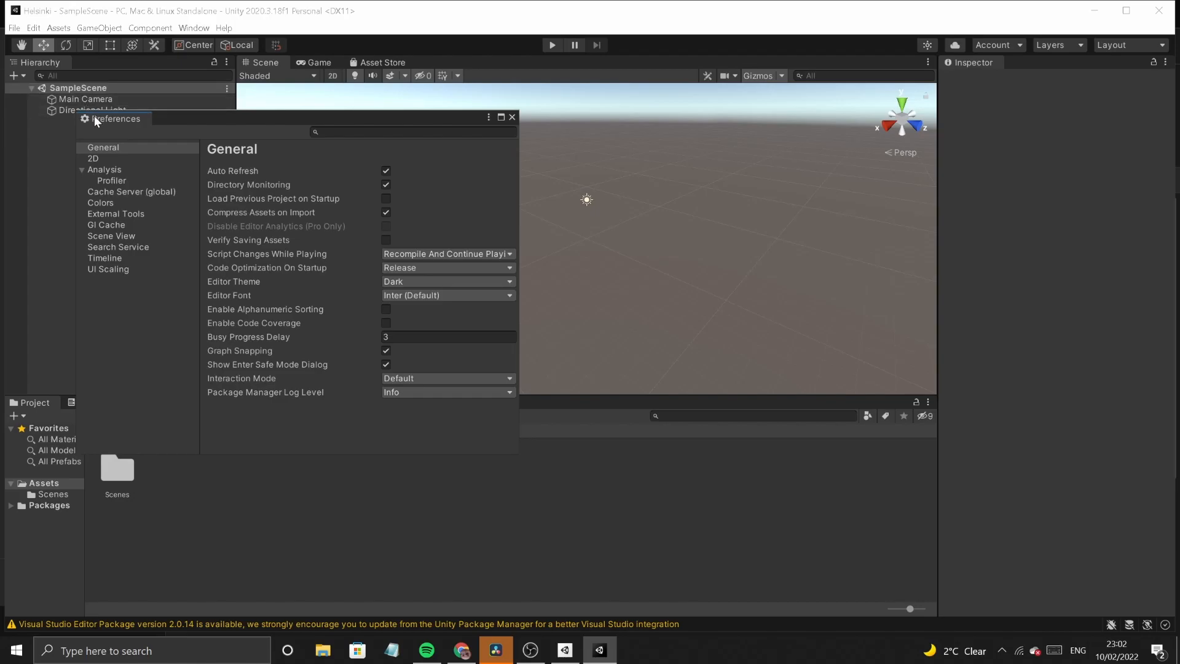
{"action": "left_click", "coordinate": [512, 117]}
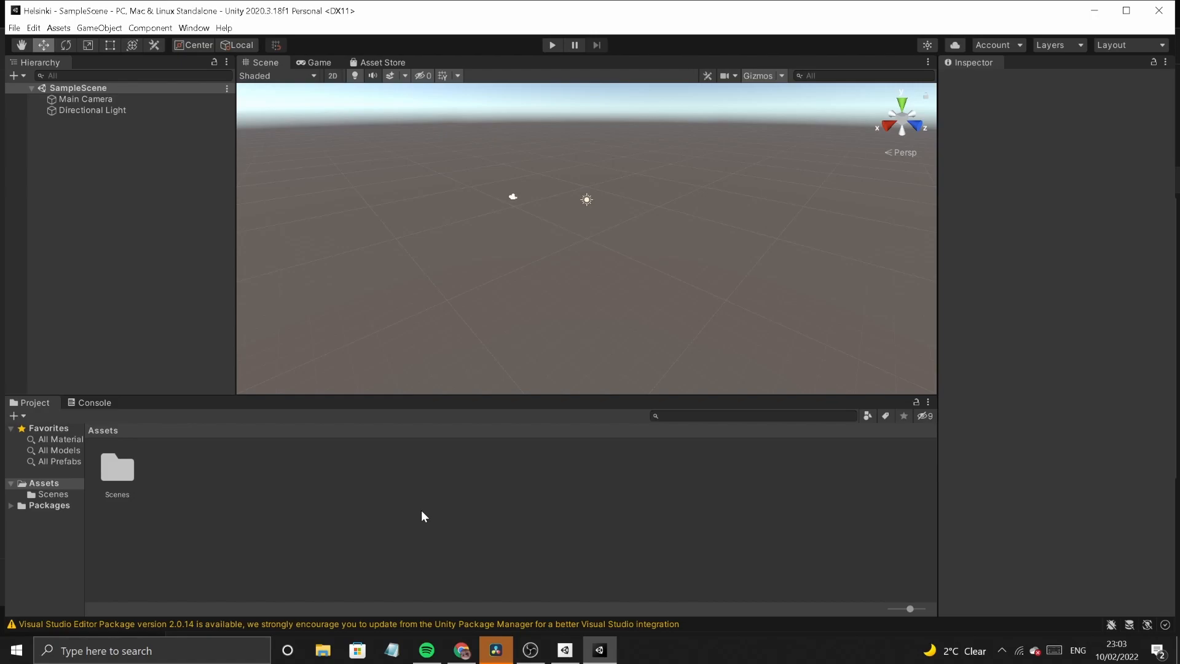
- Rearrange the editor by docking Game after Asset Store, Scene beside Hierarchy, and Inspector beside Console
{"action": "left_click_drag", "start_coordinate": [314, 61], "coordinate": [424, 59]}
{"action": "left_click_drag", "start_coordinate": [261, 60], "coordinate": [88, 63]}
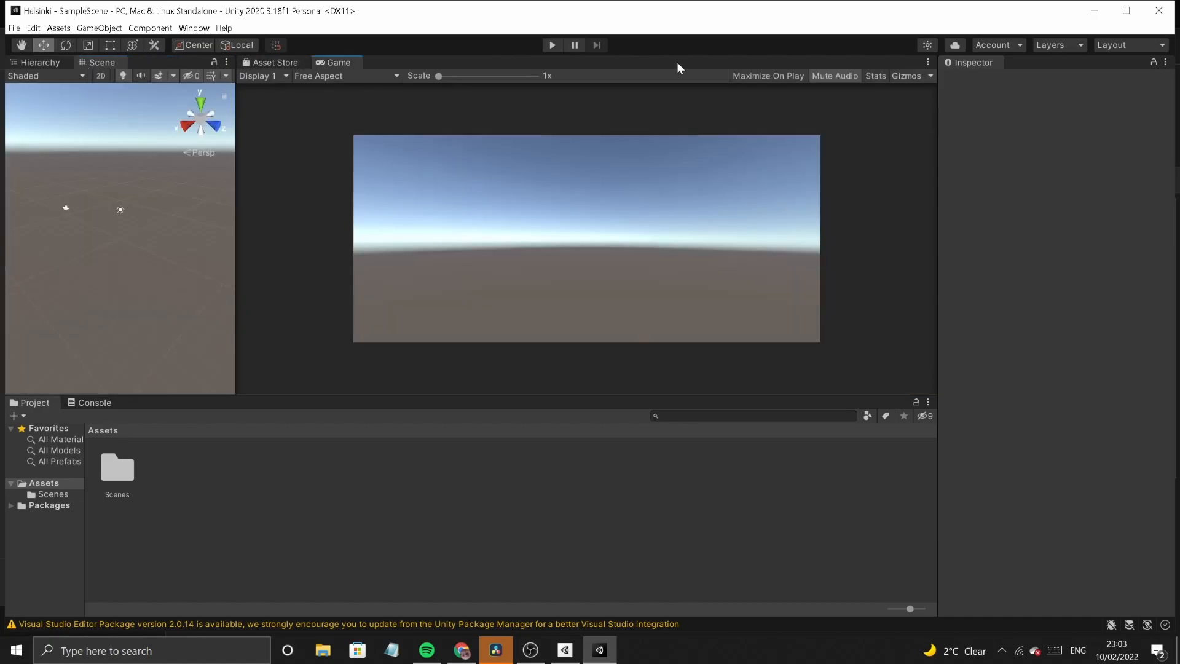
{"action": "left_click_drag", "start_coordinate": [969, 61], "coordinate": [283, 413]}
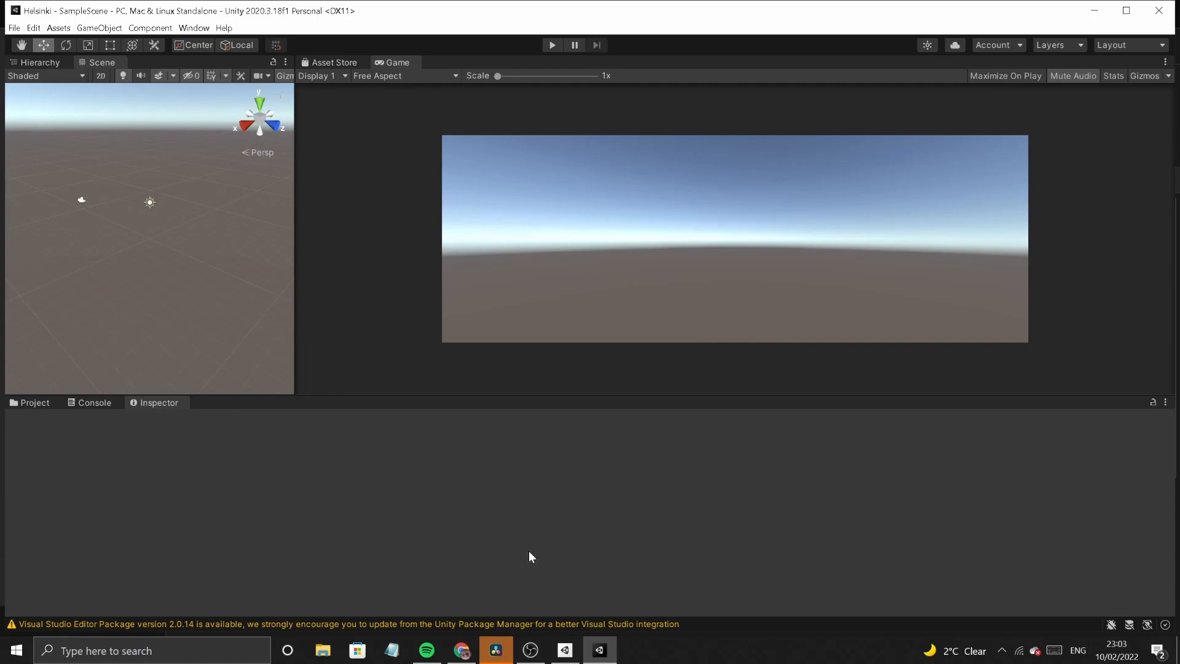
- Restore the editor windows to the Default layout
{"action": "left_click", "coordinate": [195, 30]}
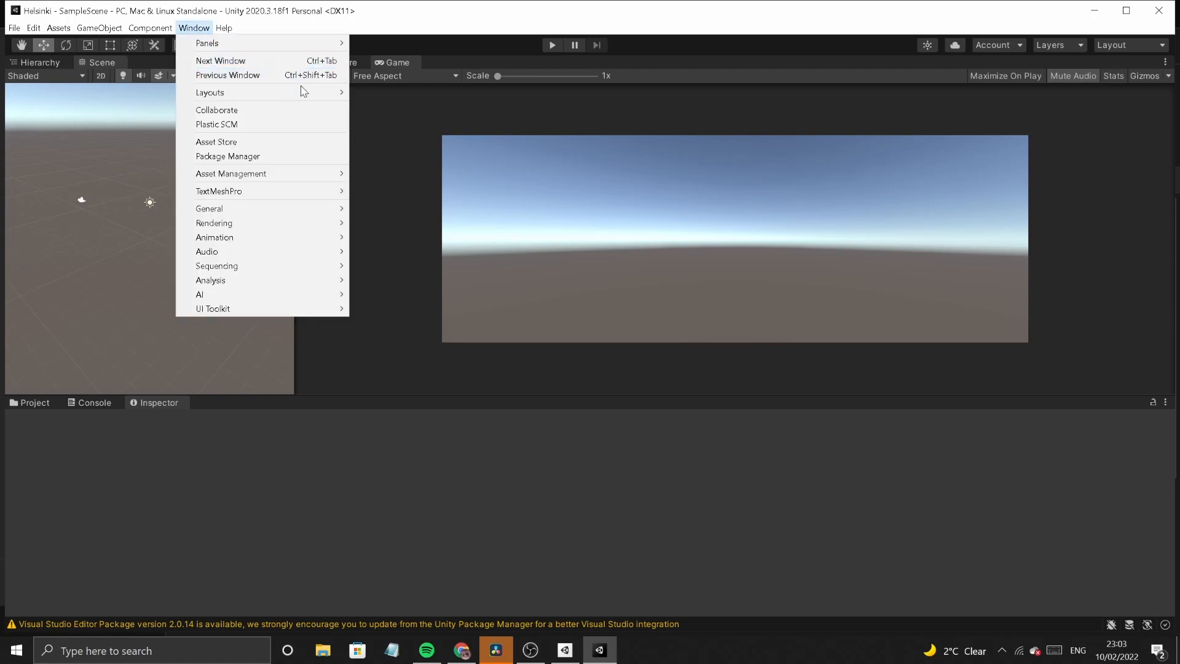
{"action": "mouse_move", "coordinate": [304, 91]}
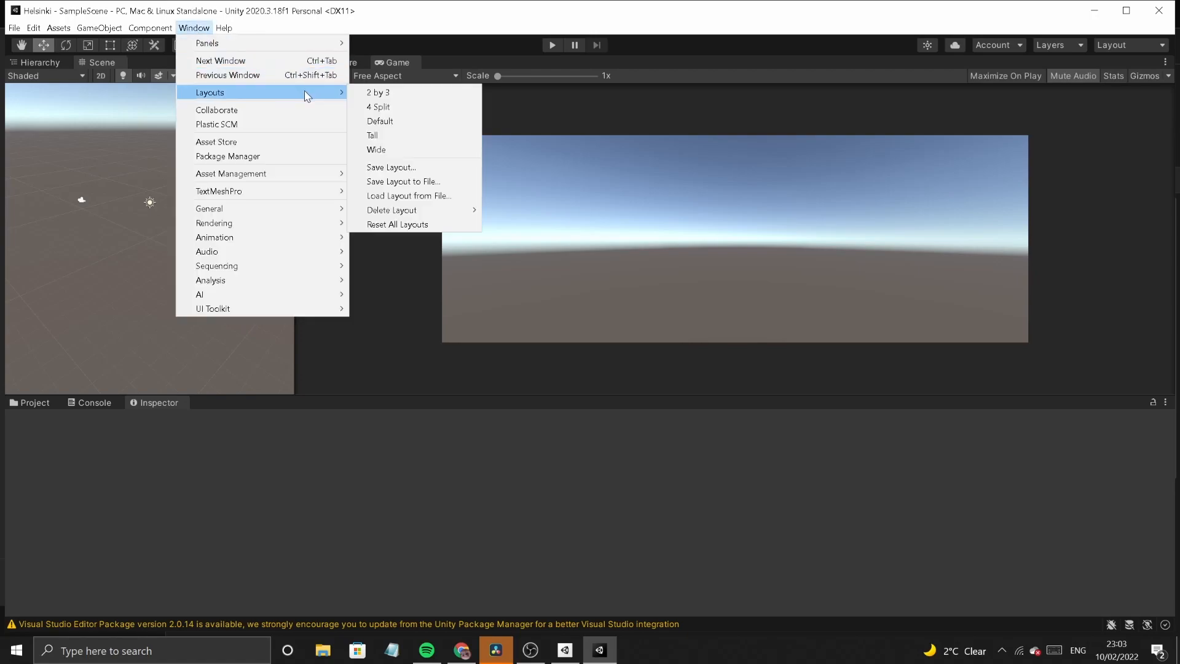
{"action": "left_click", "coordinate": [387, 121]}
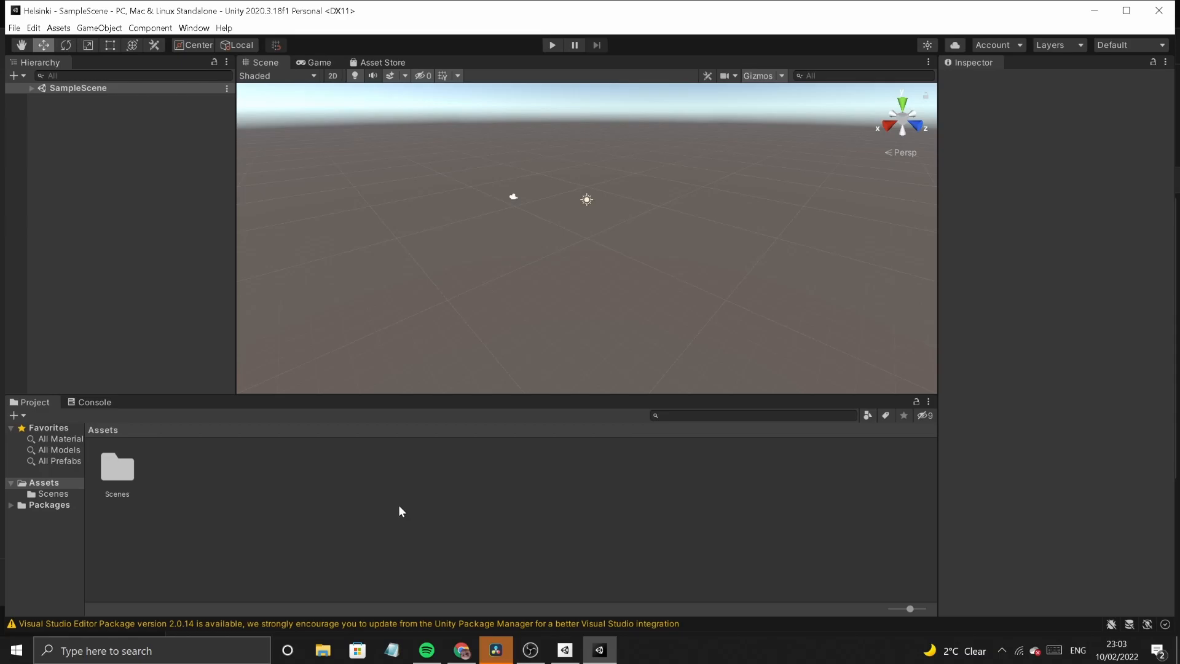
{"action": "left_click", "coordinate": [14, 28]}
{"action": "left_click", "coordinate": [30, 32]}
{"action": "left_click", "coordinate": [99, 27]}
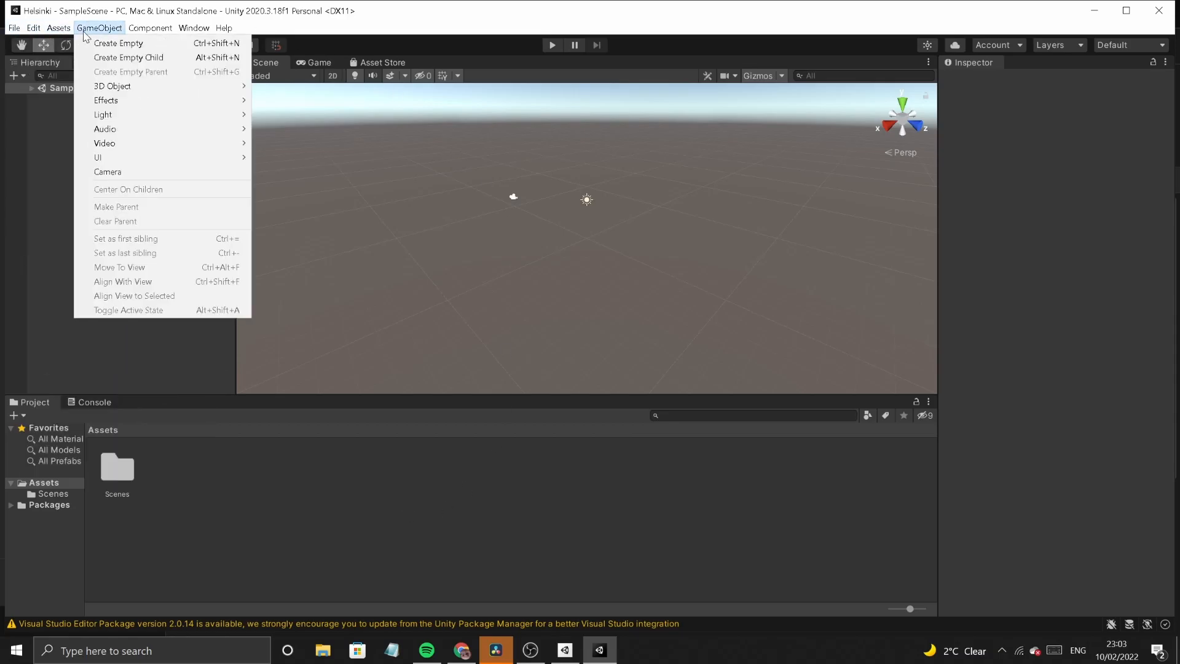
{"action": "mouse_move", "coordinate": [174, 35]}
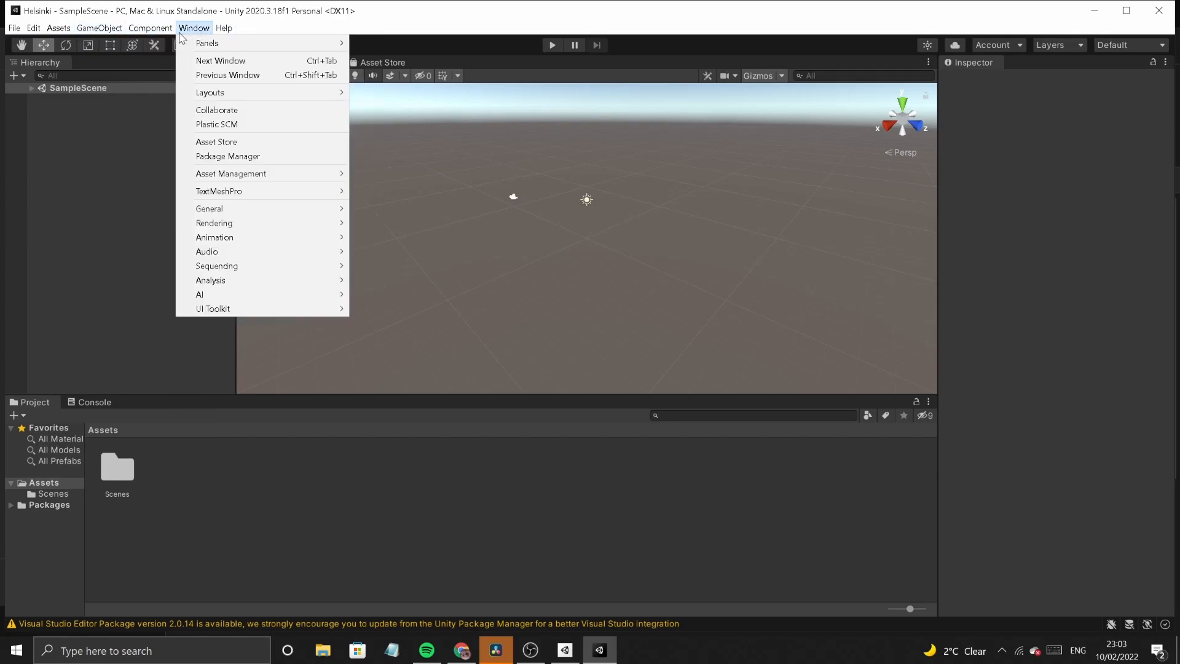
{"action": "mouse_move", "coordinate": [68, 34]}
{"action": "mouse_move", "coordinate": [14, 33]}
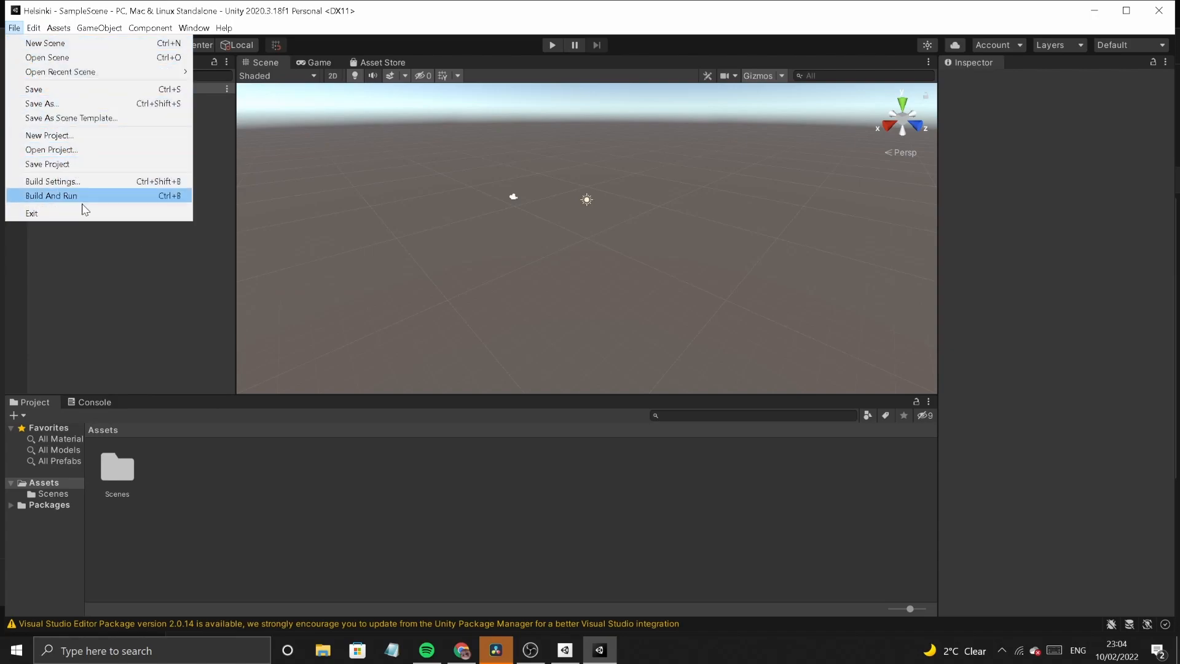
{"action": "left_click", "coordinate": [109, 279]}
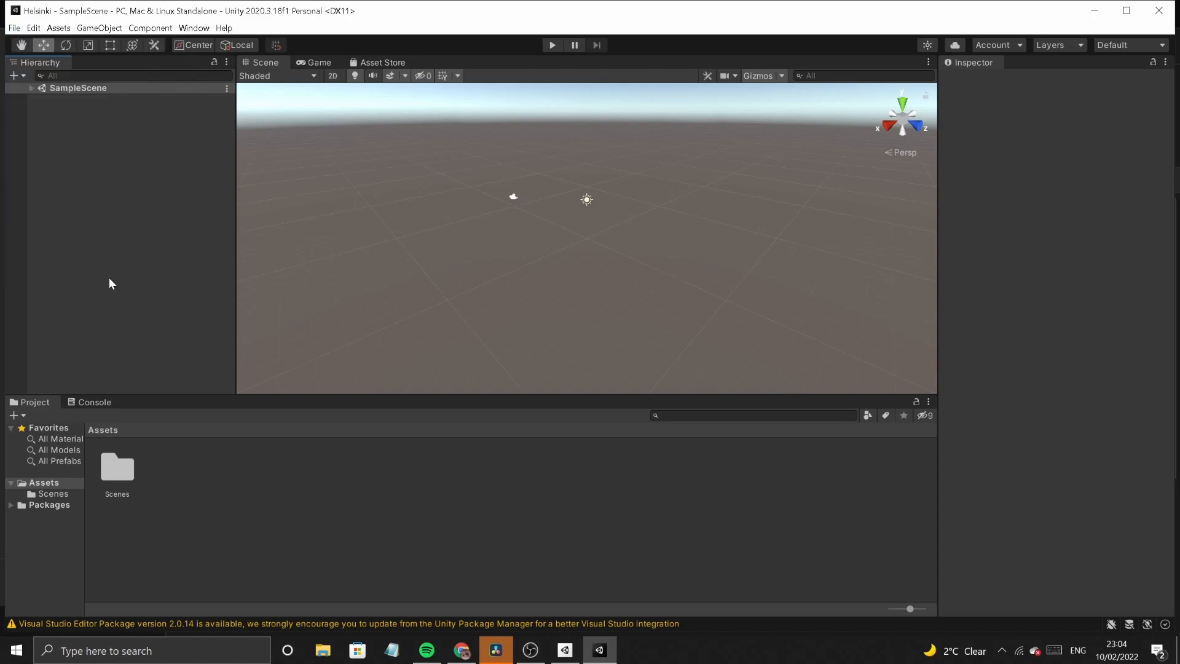
- Try out the Hand, Scale, Rotate and Move transform tools one after another
{"action": "left_click", "coordinate": [22, 49]}
{"action": "left_click", "coordinate": [84, 47]}
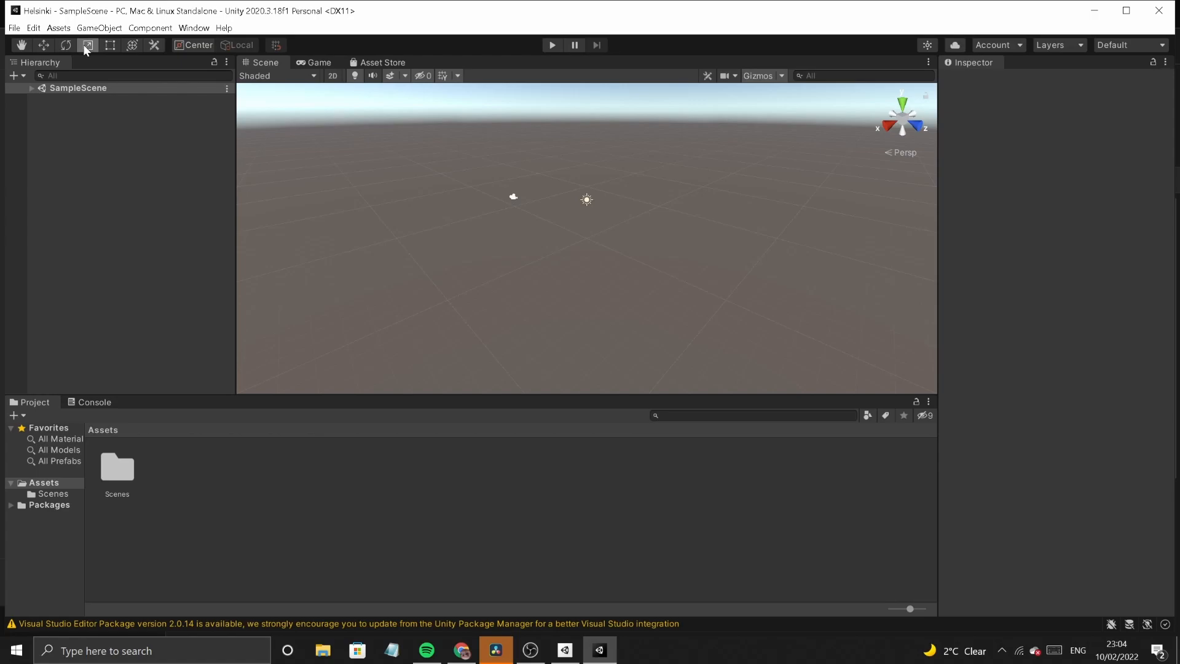
{"action": "left_click", "coordinate": [65, 47]}
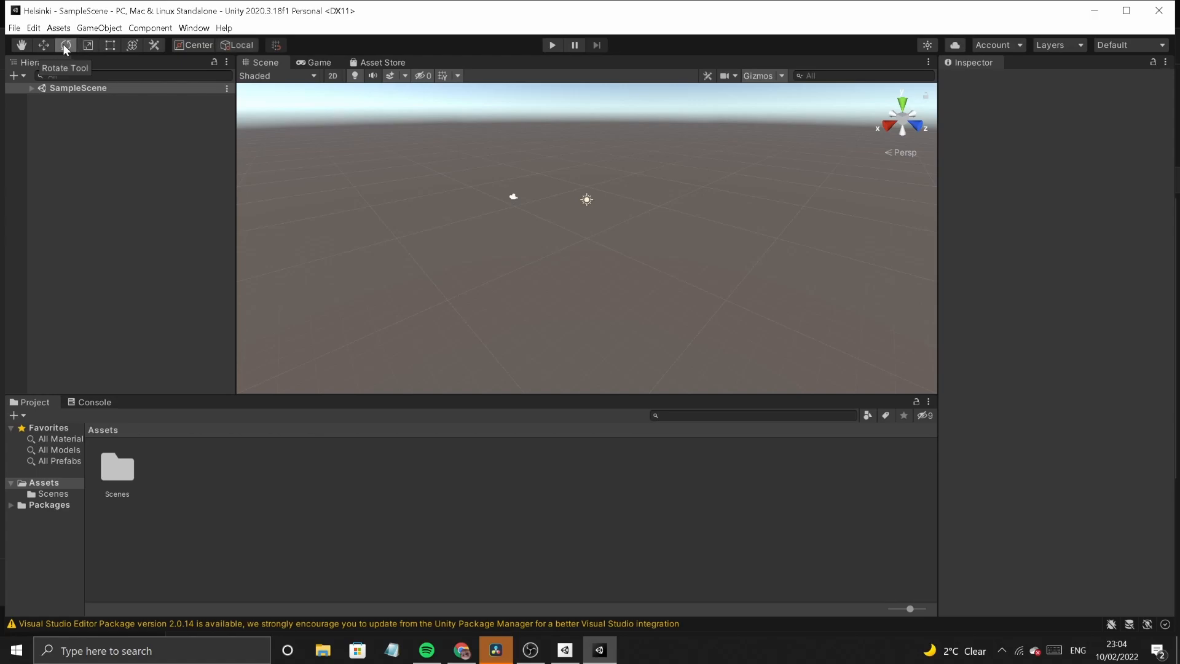
{"action": "left_click", "coordinate": [43, 46]}
- Expand SampleScene in the hierarchy and inspect the properties of the Main Camera and the Directional Light
{"action": "left_click", "coordinate": [32, 88]}
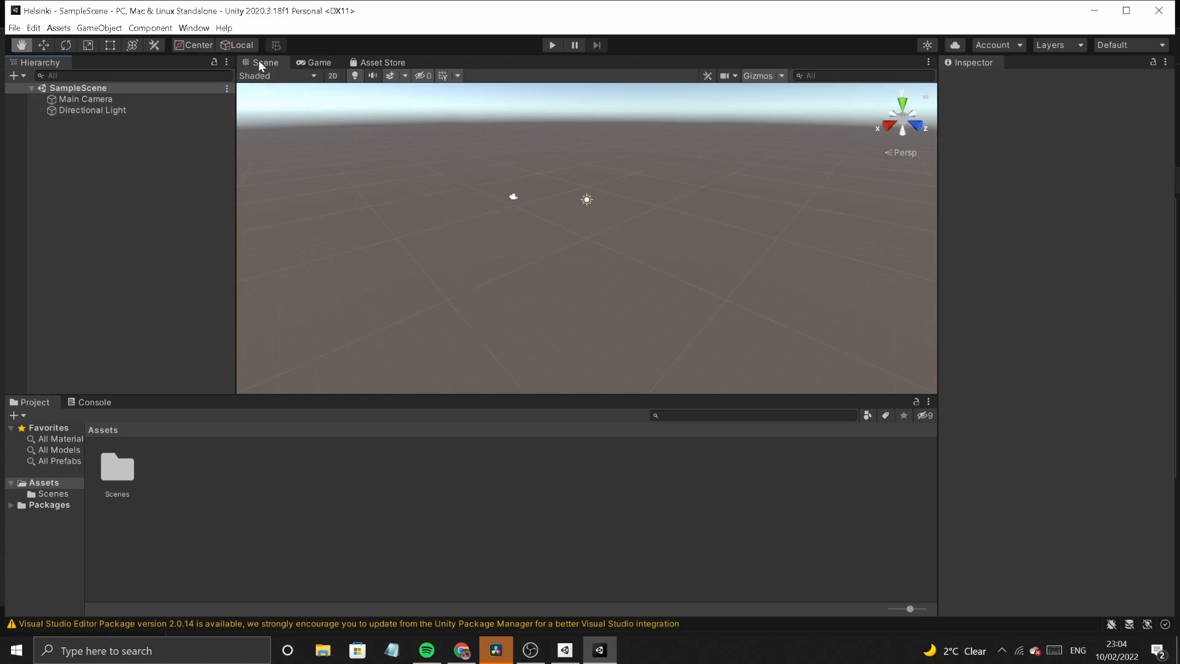
{"action": "left_click", "coordinate": [94, 99]}
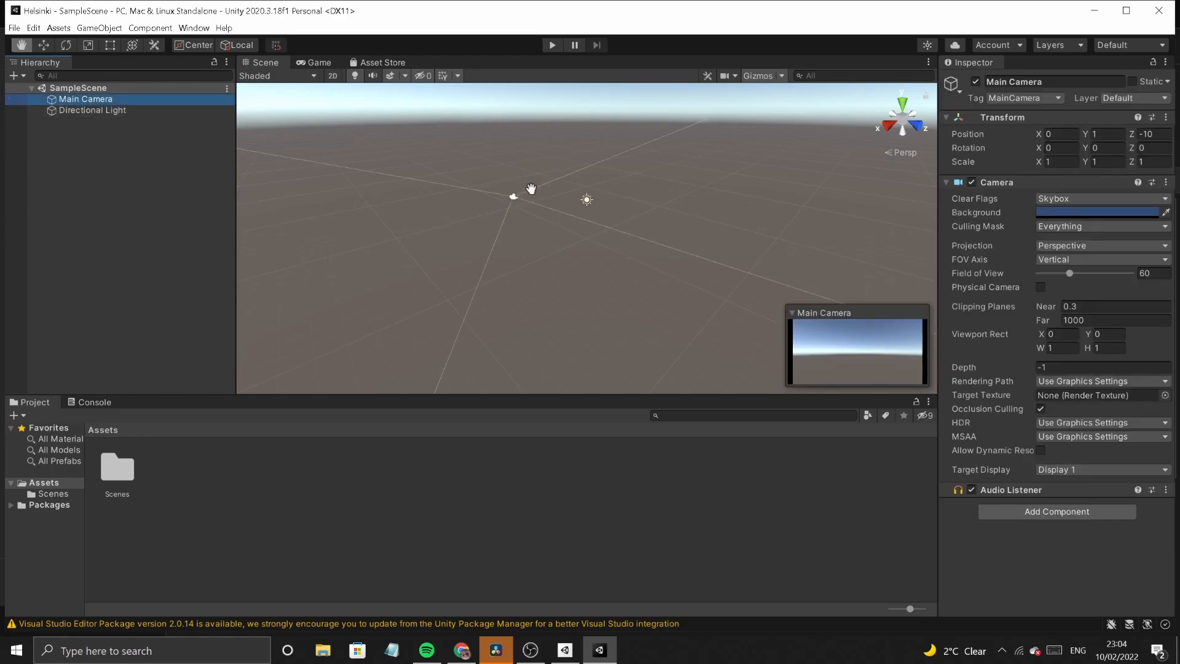
{"action": "left_click", "coordinate": [103, 112]}
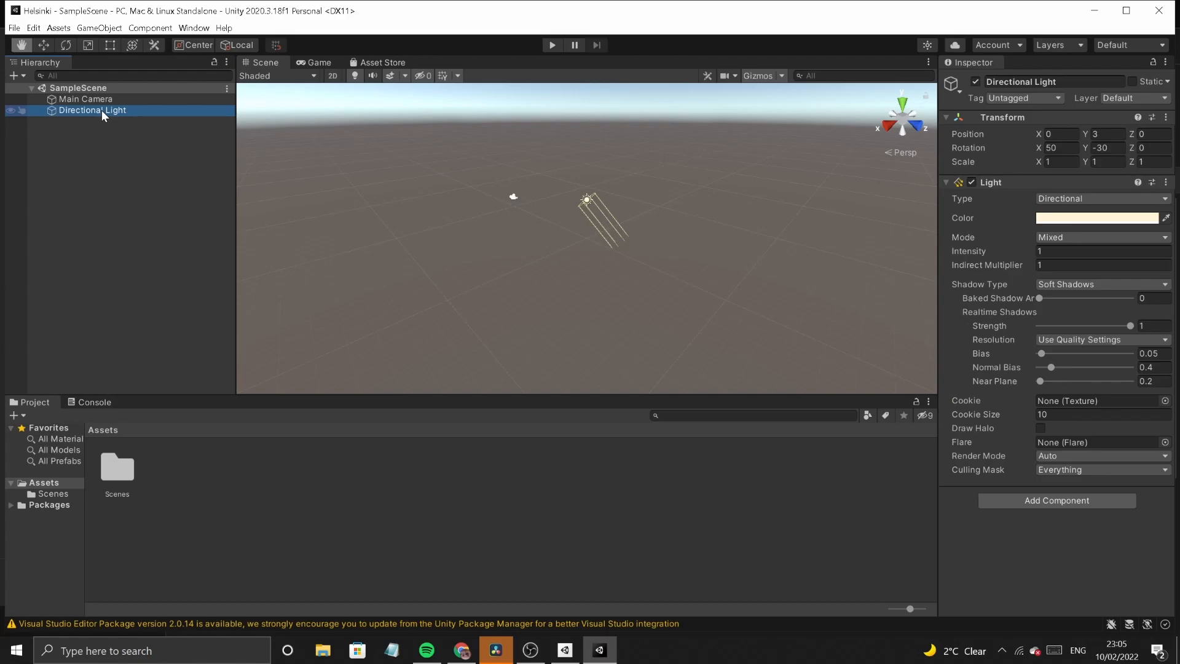
- Browse the project's Scenes and Packages folders, widen the folder column to show full names, and return to Assets
{"action": "left_click", "coordinate": [35, 402]}
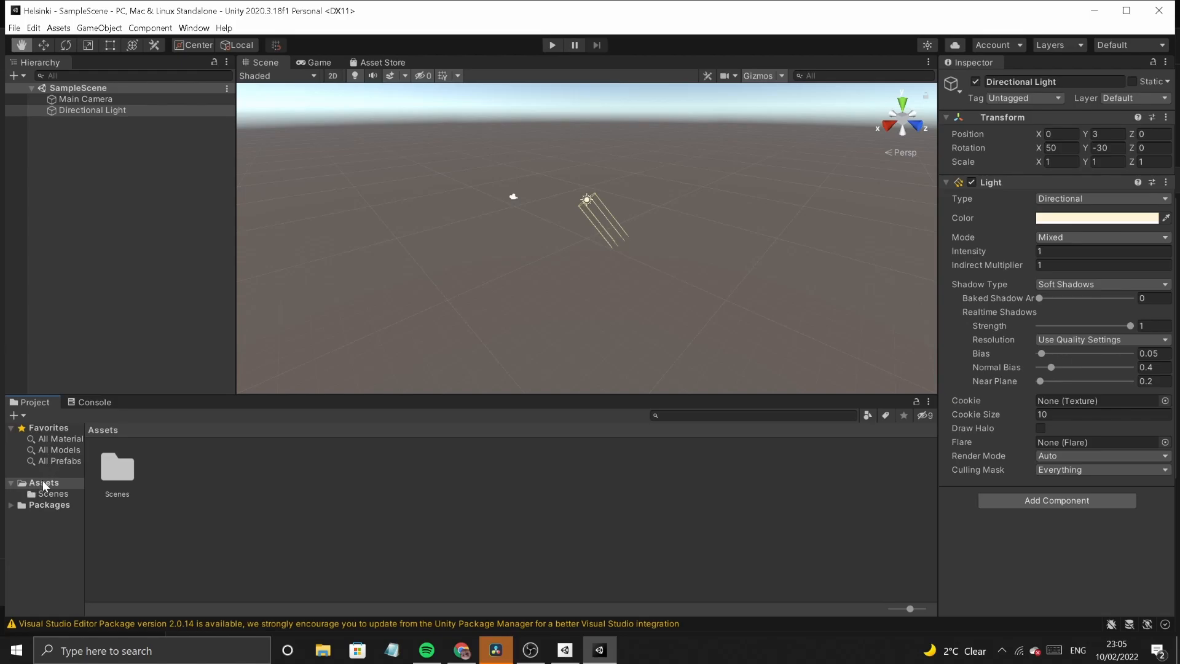
{"action": "left_click", "coordinate": [49, 494]}
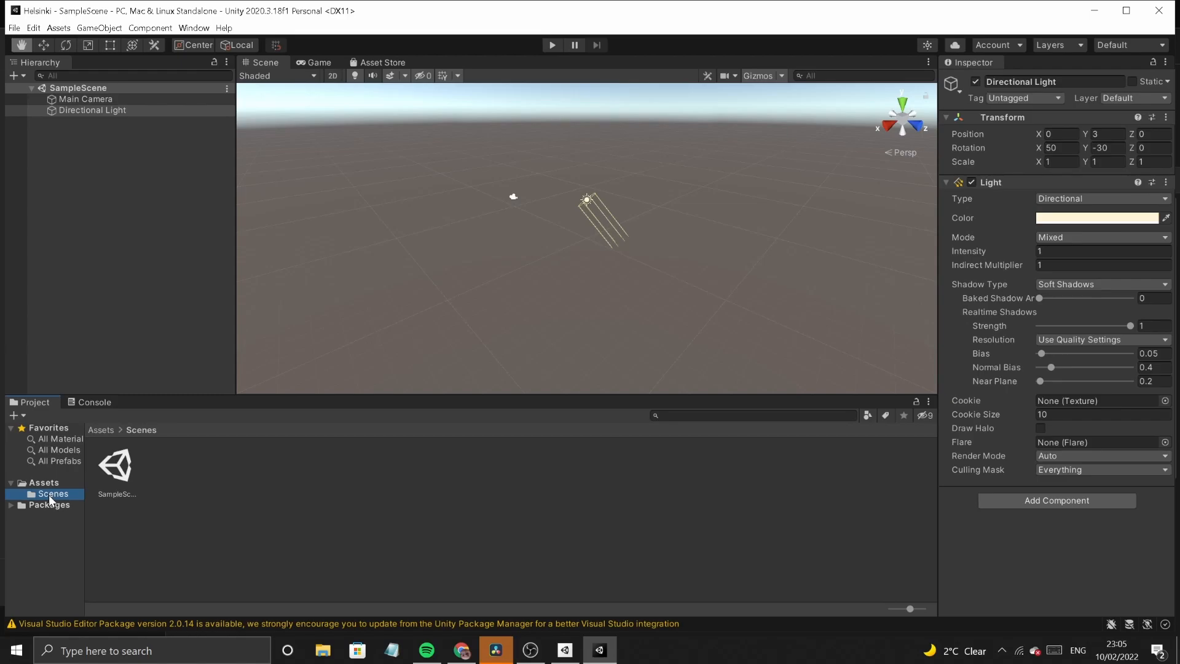
{"action": "left_click", "coordinate": [11, 506]}
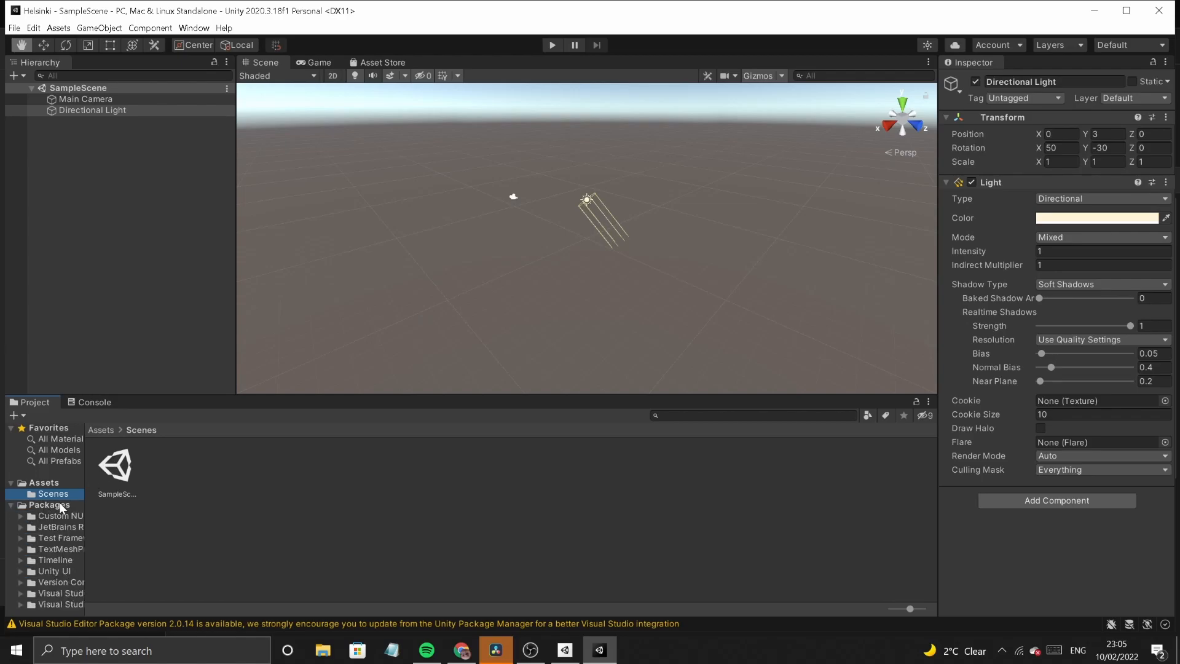
{"action": "left_click_drag", "start_coordinate": [84, 526], "coordinate": [191, 522]}
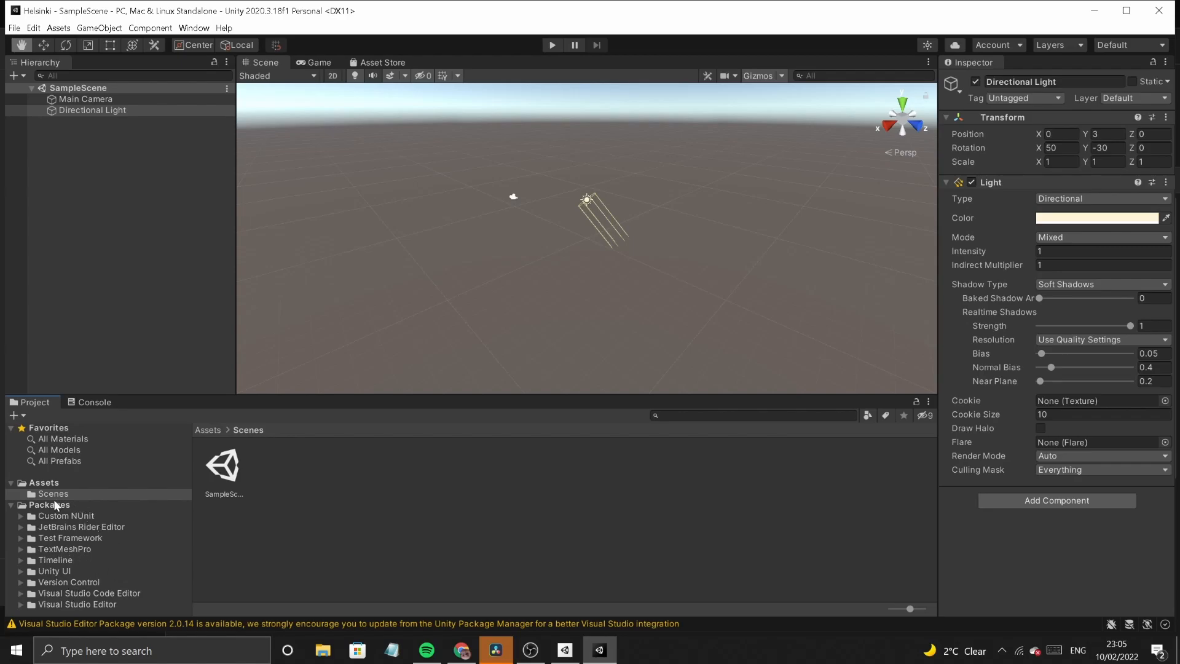
{"action": "left_click", "coordinate": [11, 506]}
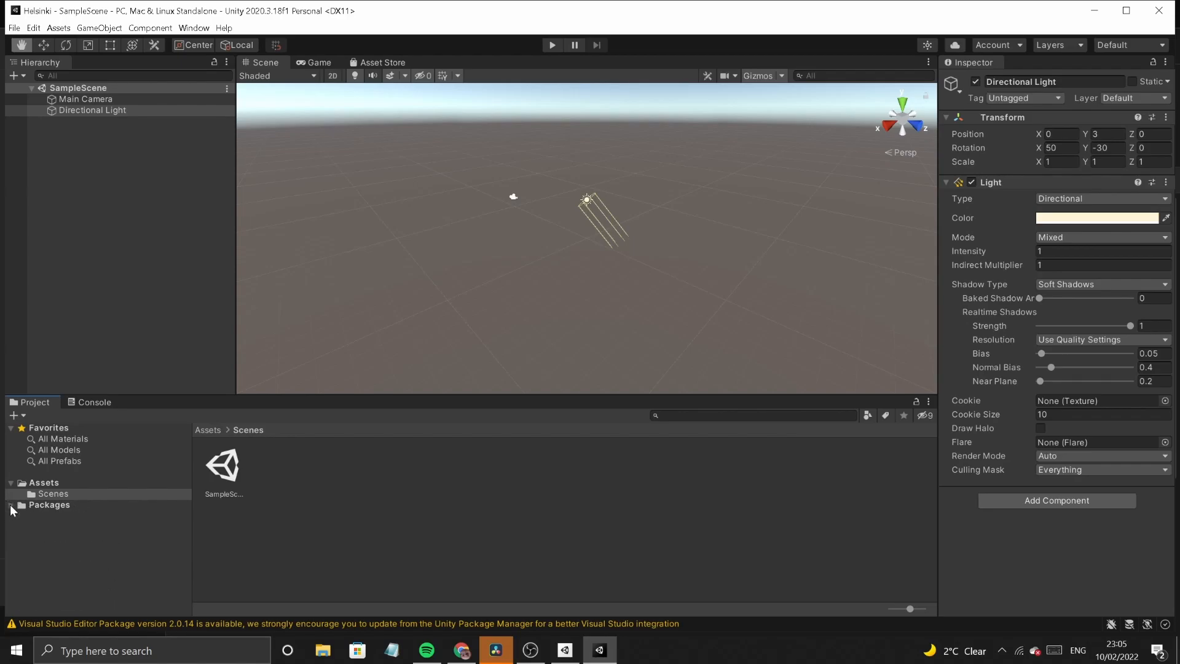
{"action": "left_click", "coordinate": [32, 482]}
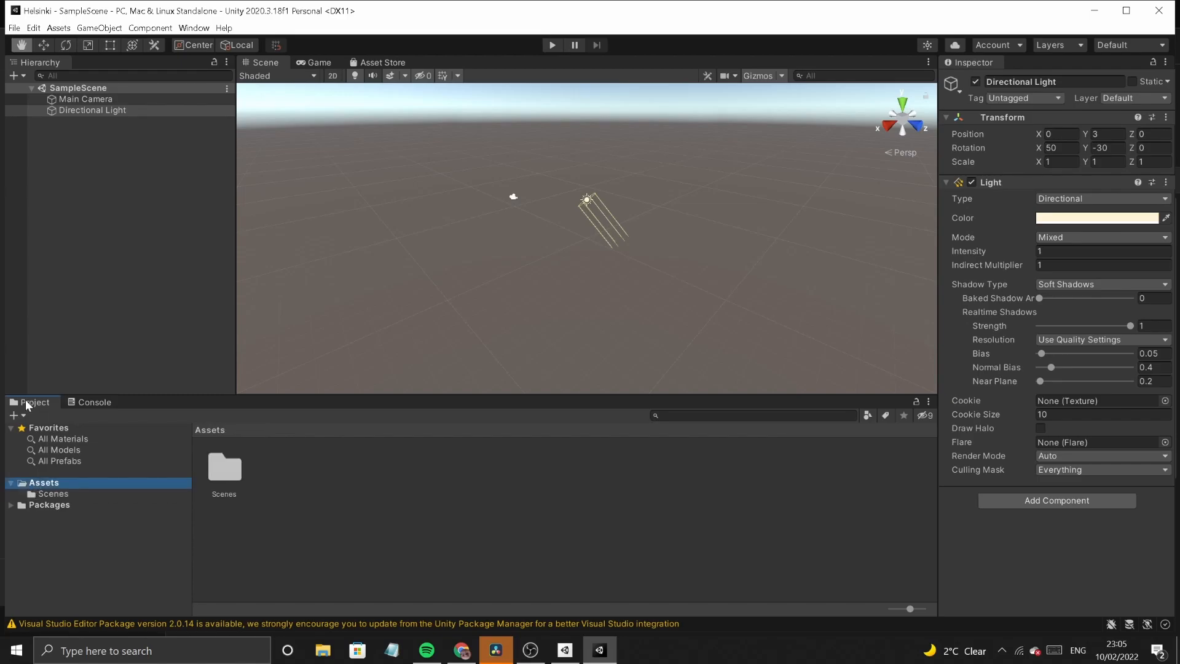
- Clear all messages from the Console and return to the project files
{"action": "left_click", "coordinate": [105, 404]}
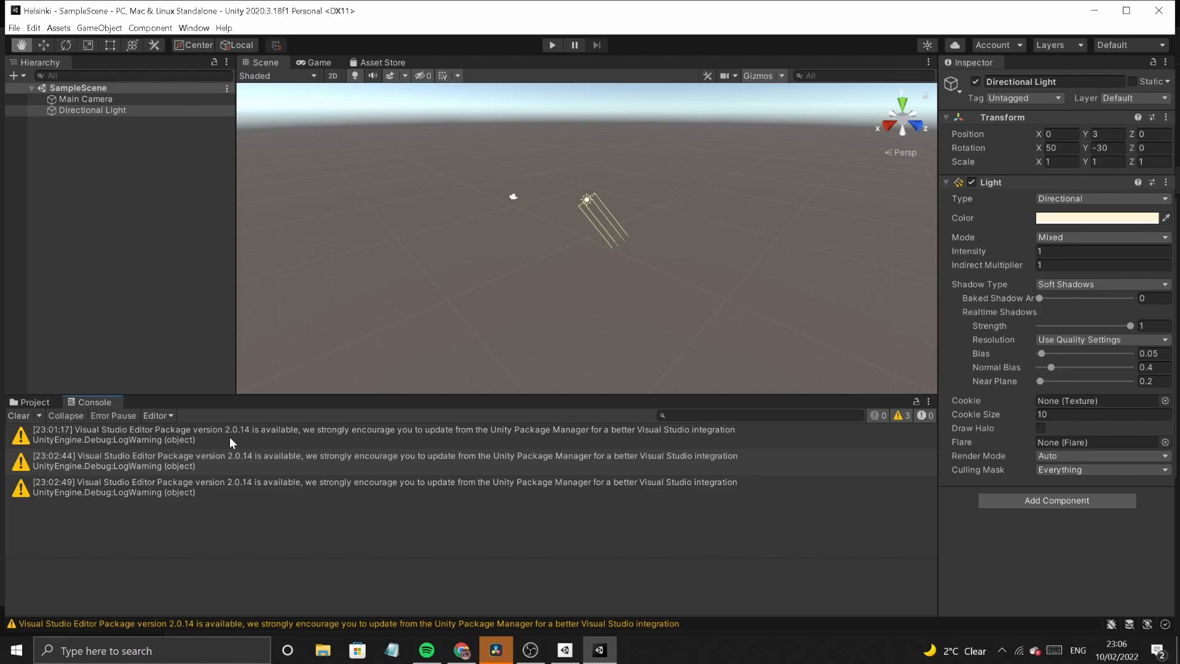
{"action": "left_click", "coordinate": [18, 415]}
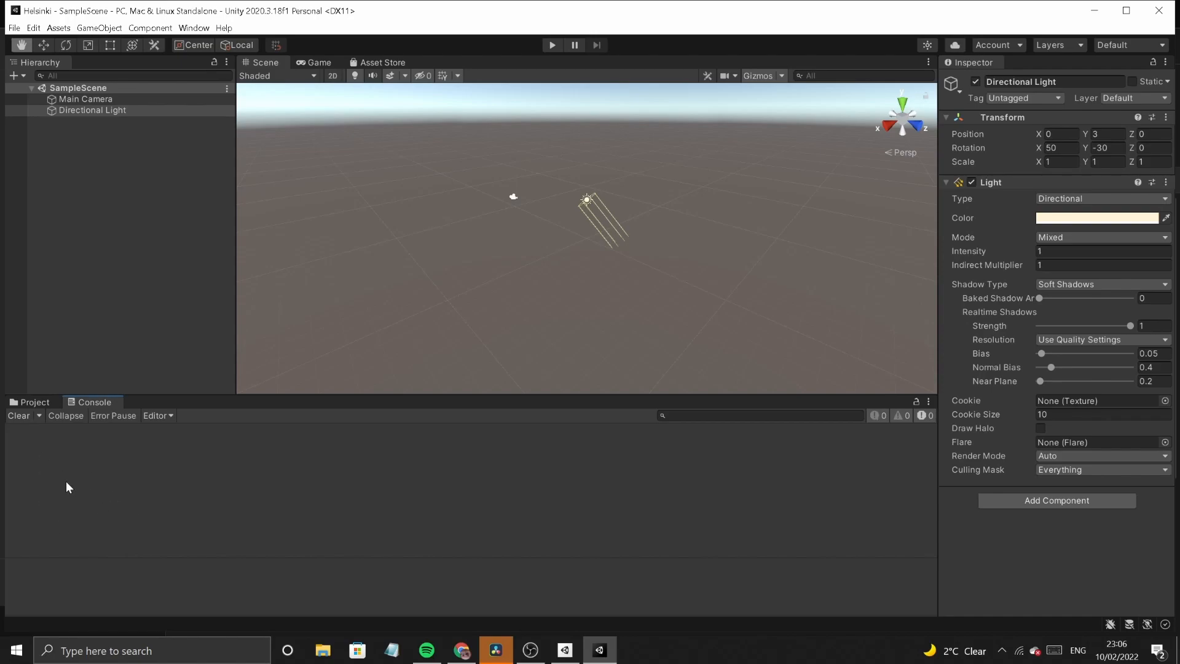
{"action": "left_click", "coordinate": [45, 405]}
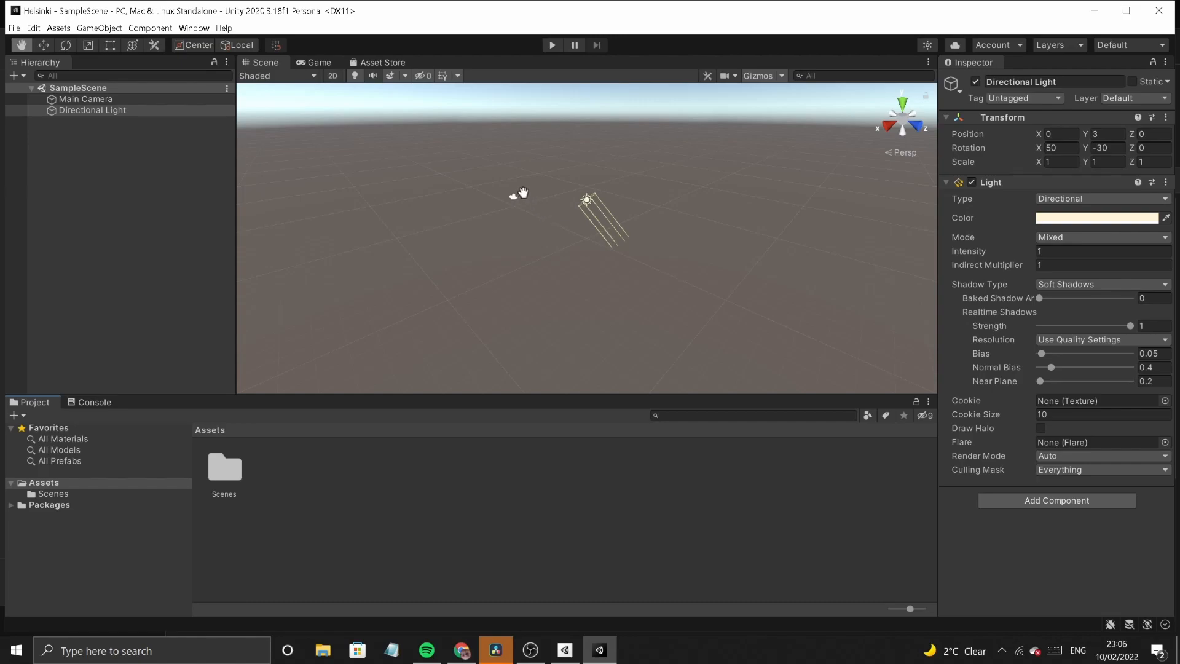
- Practise panning, zooming and rotating the Scene view around the camera and the directional light
{"action": "left_click_drag", "start_coordinate": [563, 241], "coordinate": [690, 243]}
{"action": "left_click_drag", "start_coordinate": [500, 243], "coordinate": [607, 237]}
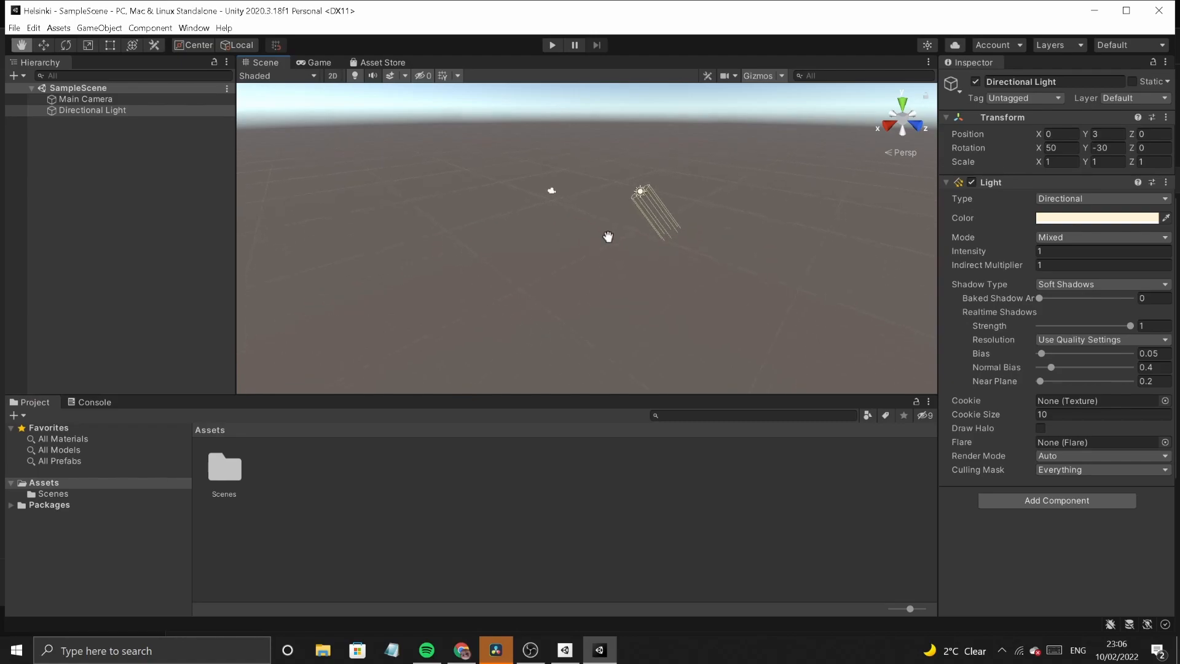
{"action": "scroll", "coordinate": [608, 236], "scroll_direction": "up", "scroll_amount": 5}
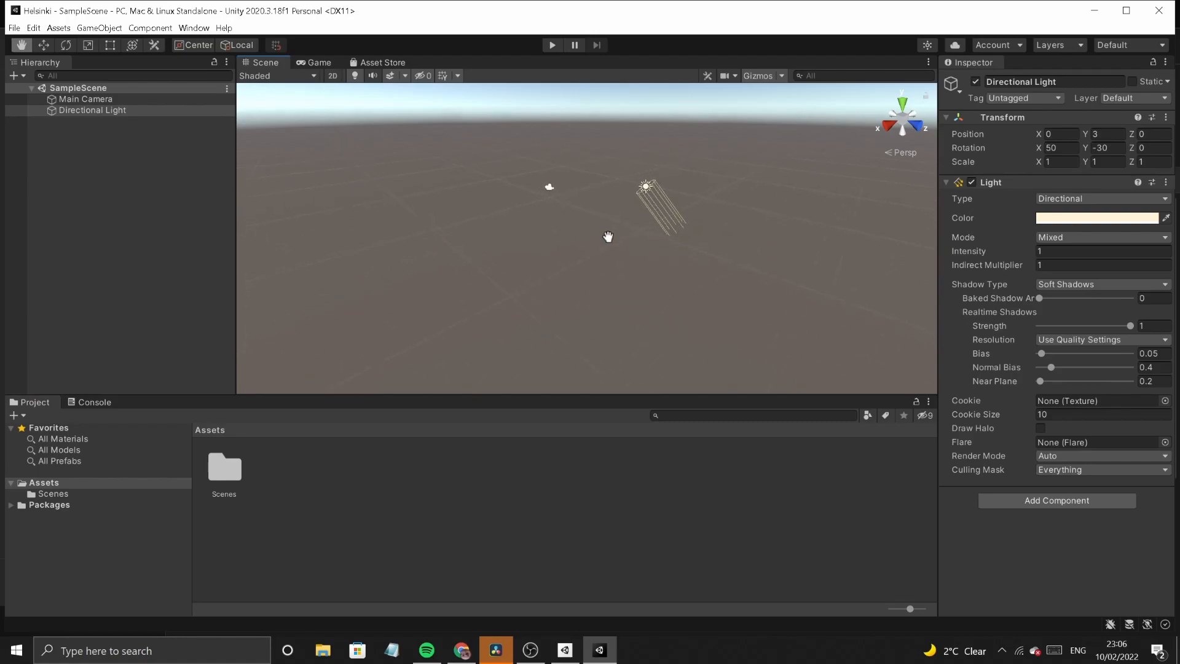
{"action": "left_click_drag", "start_coordinate": [584, 163], "coordinate": [586, 248]}
{"action": "scroll", "coordinate": [586, 248], "scroll_direction": "up", "scroll_amount": 4}
{"action": "scroll", "coordinate": [586, 248], "scroll_direction": "down", "scroll_amount": 5}
{"action": "scroll", "coordinate": [586, 249], "scroll_direction": "up", "scroll_amount": 1}
{"action": "scroll", "coordinate": [586, 248], "scroll_direction": "up", "scroll_amount": 4}
{"action": "scroll", "coordinate": [586, 248], "scroll_direction": "down", "scroll_amount": 3}
{"action": "scroll", "coordinate": [586, 248], "scroll_direction": "up", "scroll_amount": 3}
{"action": "right_click_drag", "start_coordinate": [600, 213], "coordinate": [616, 187]}
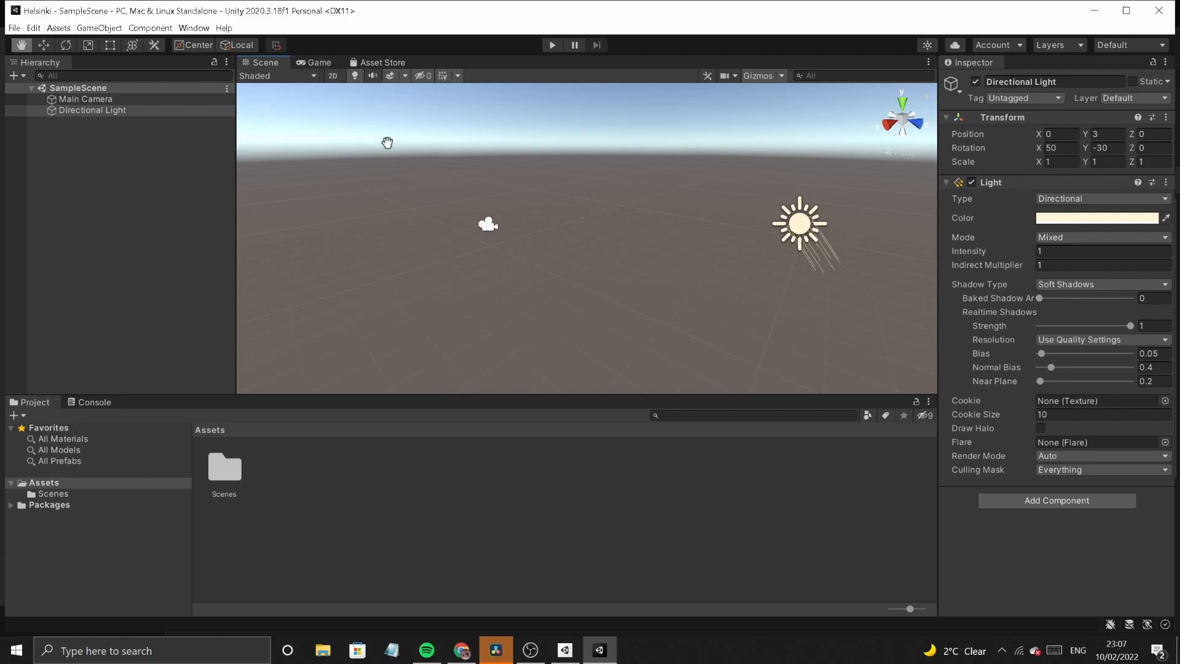
- Look at the Game view and the Asset Store page, and return to the Scene view
{"action": "left_click", "coordinate": [316, 63]}
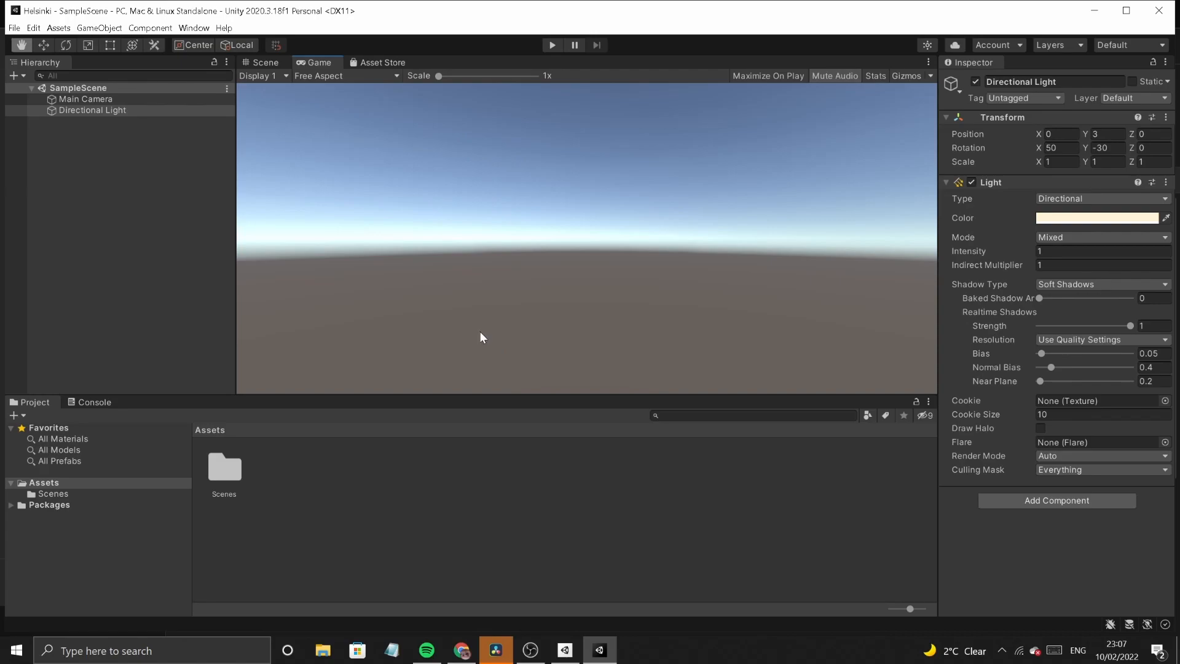
{"action": "left_click", "coordinate": [376, 63]}
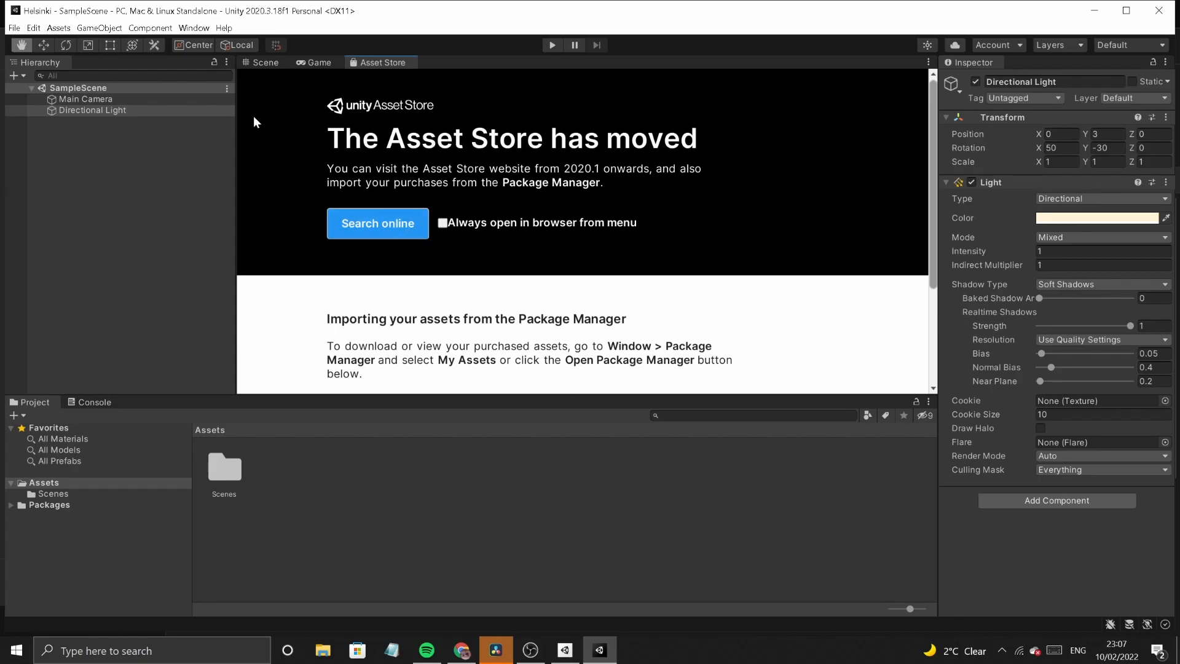
{"action": "left_click", "coordinate": [261, 64]}
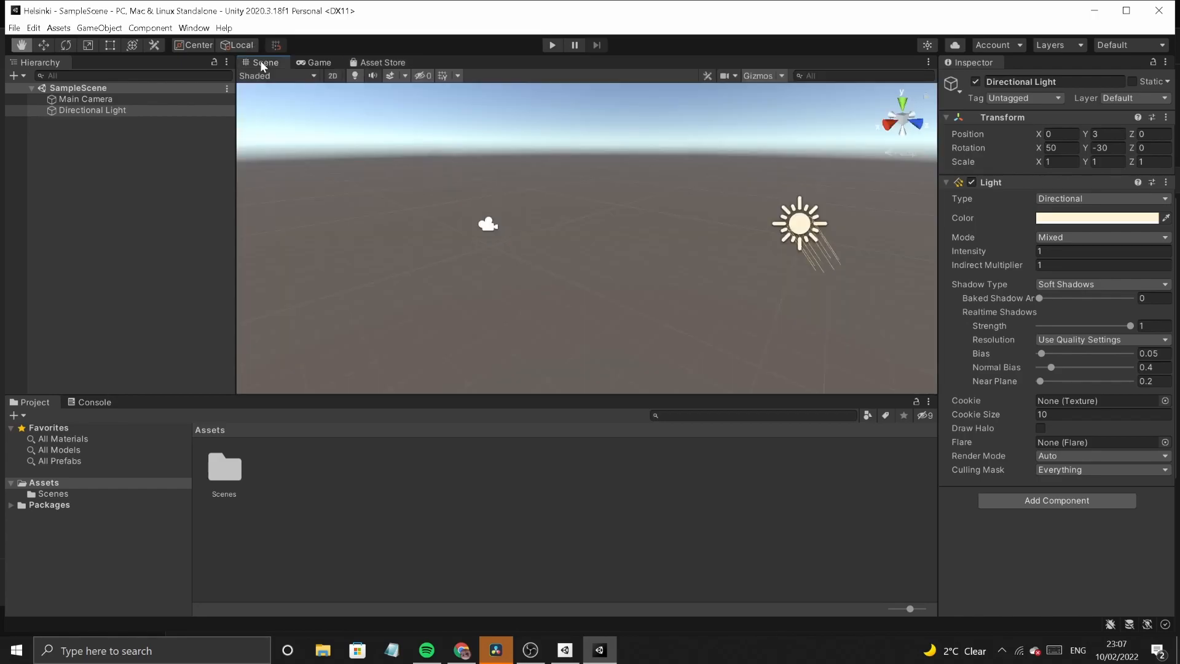
- Examine the Directional Light's color picker and shadow type options without changing them
{"action": "left_click", "coordinate": [93, 108]}
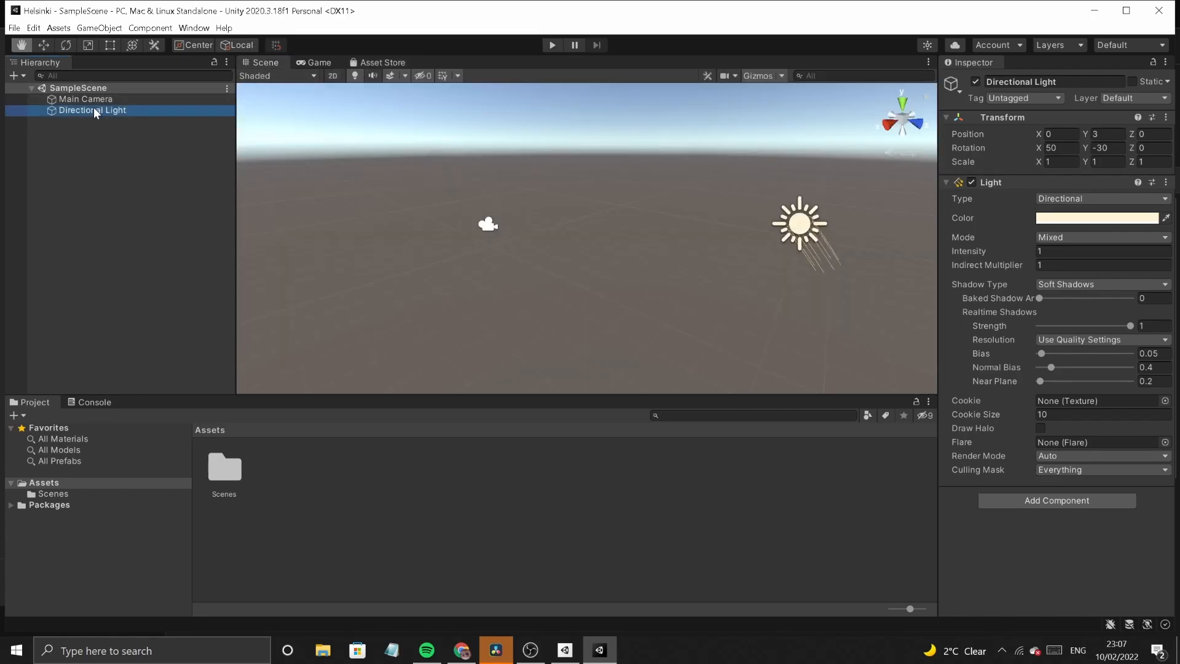
{"action": "left_click", "coordinate": [968, 62]}
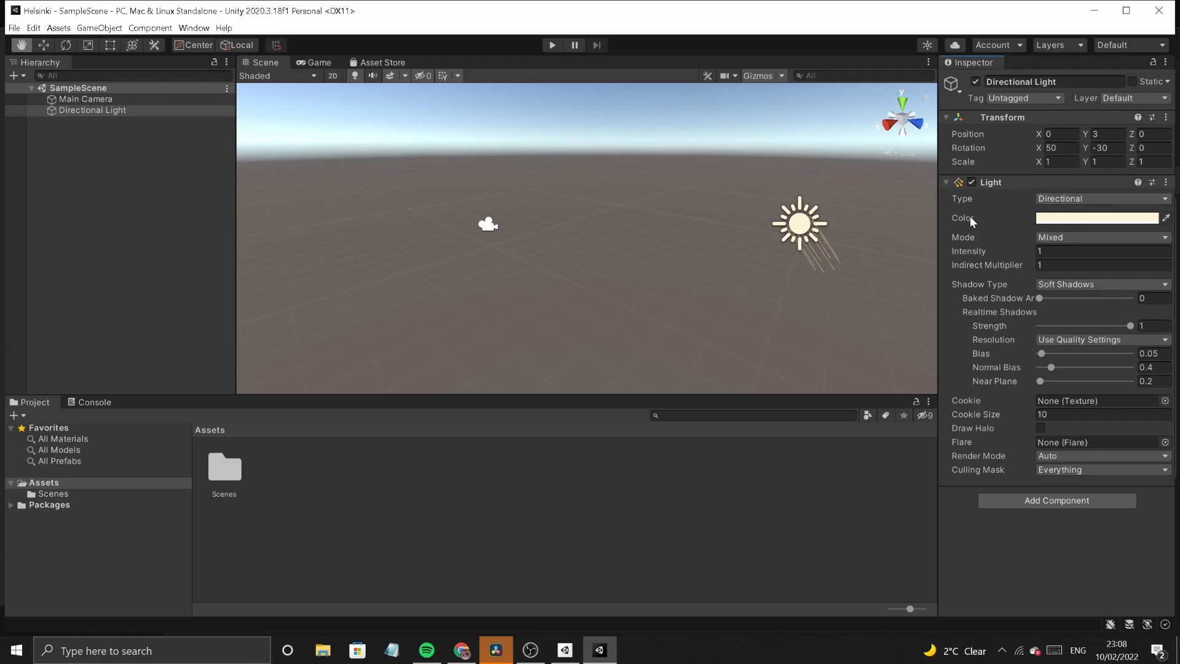
{"action": "left_click", "coordinate": [1055, 219]}
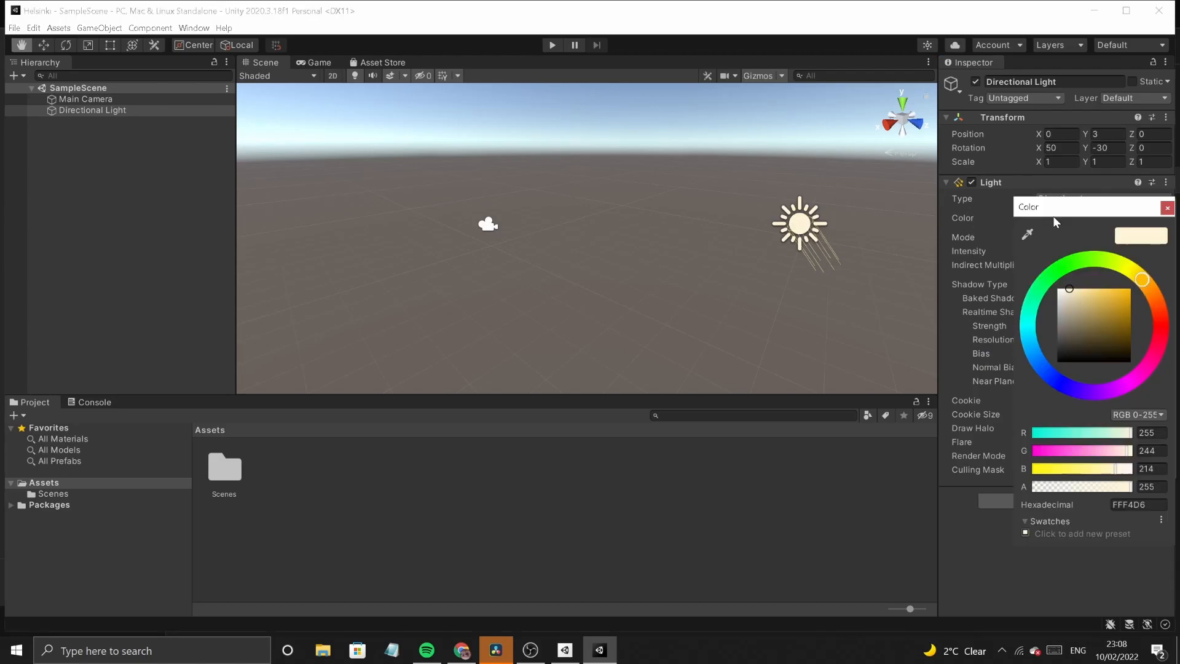
{"action": "left_click", "coordinate": [979, 219]}
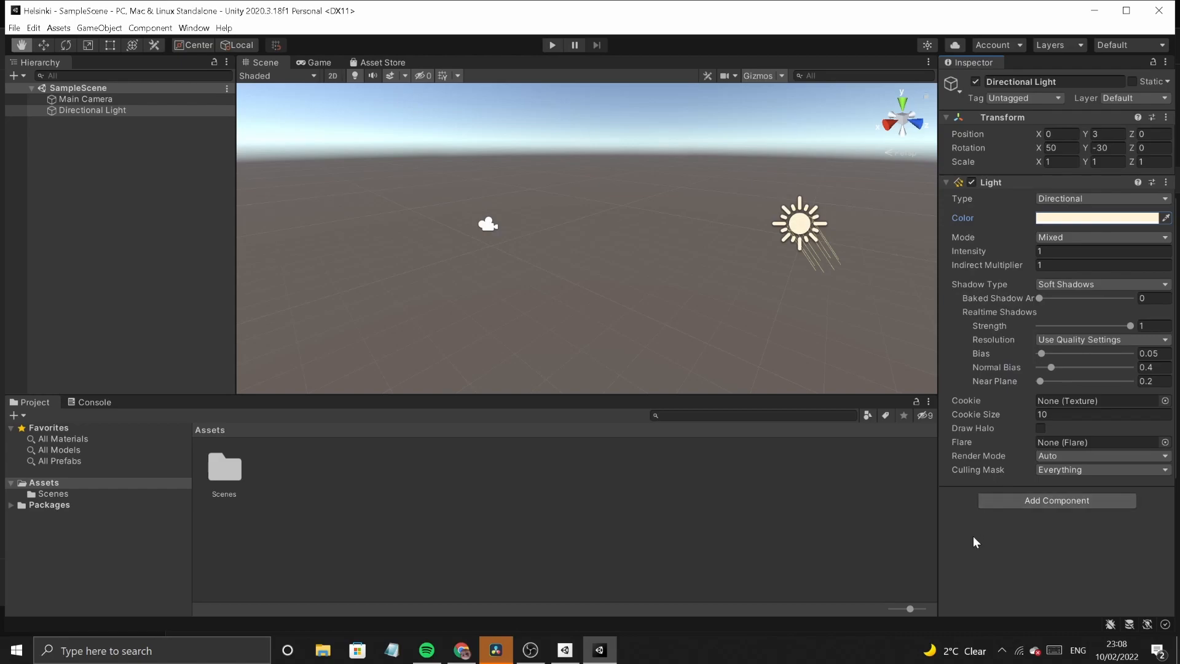
{"action": "left_click", "coordinate": [1056, 286]}
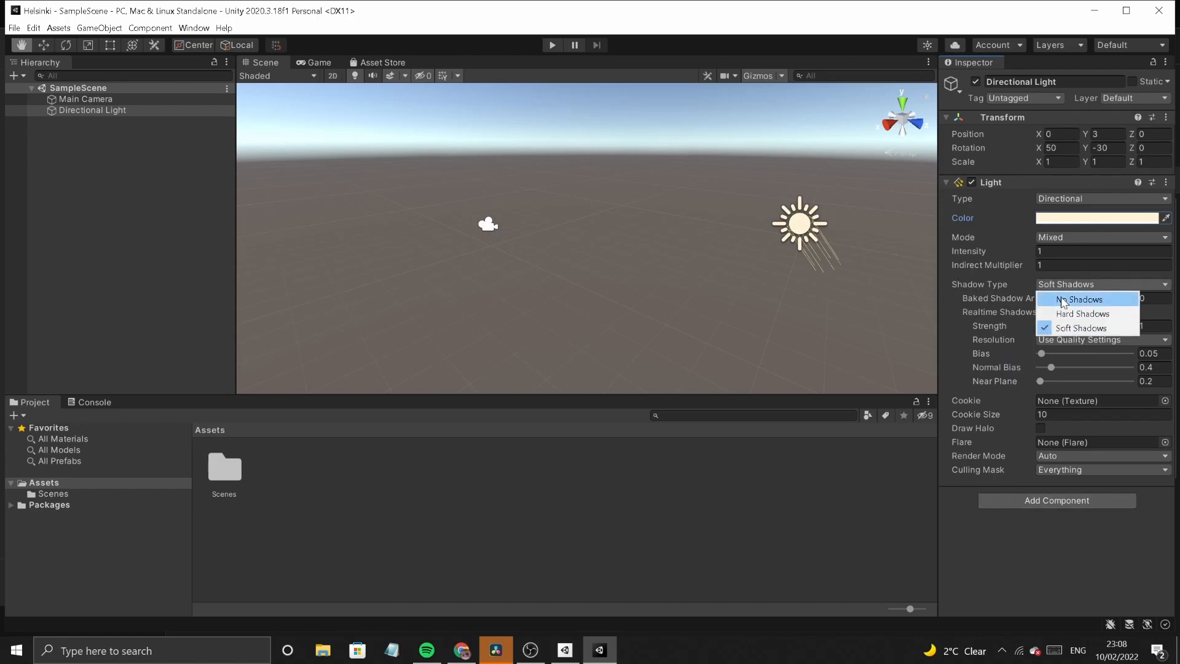
{"action": "left_click", "coordinate": [1008, 277]}
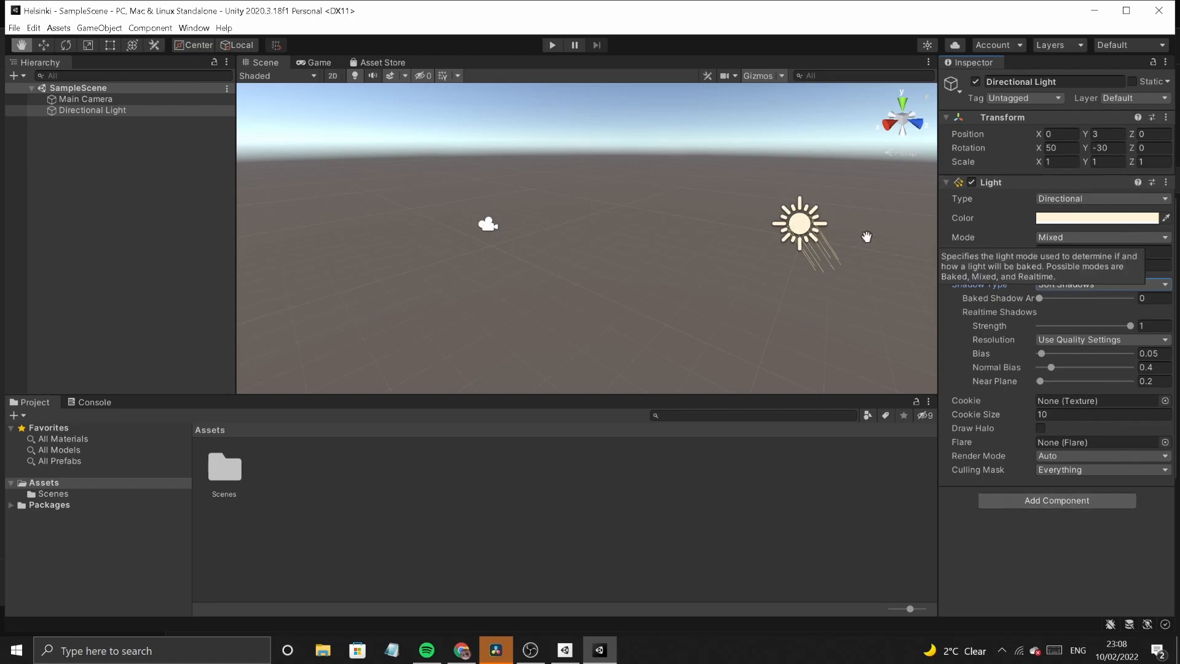
- Rotate the Directional Light with the Rotate tool to change the direction of its rays
{"action": "left_click_drag", "start_coordinate": [673, 232], "coordinate": [572, 232]}
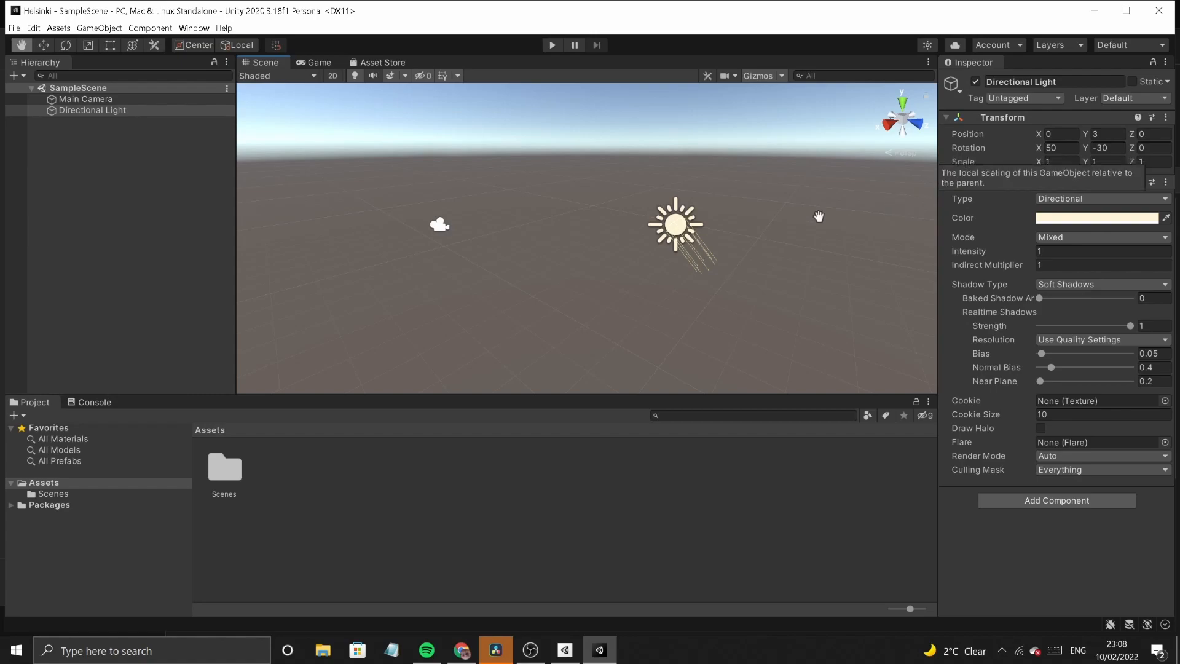
{"action": "left_click", "coordinate": [66, 46]}
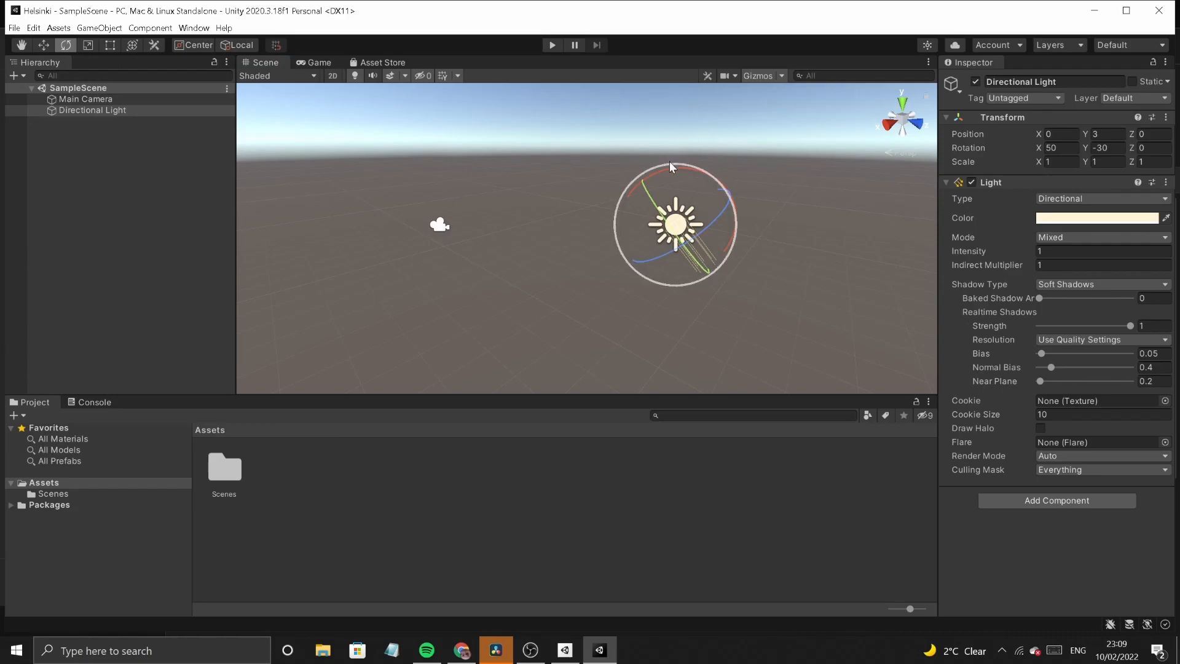
{"action": "left_click_drag", "start_coordinate": [669, 161], "coordinate": [687, 240]}
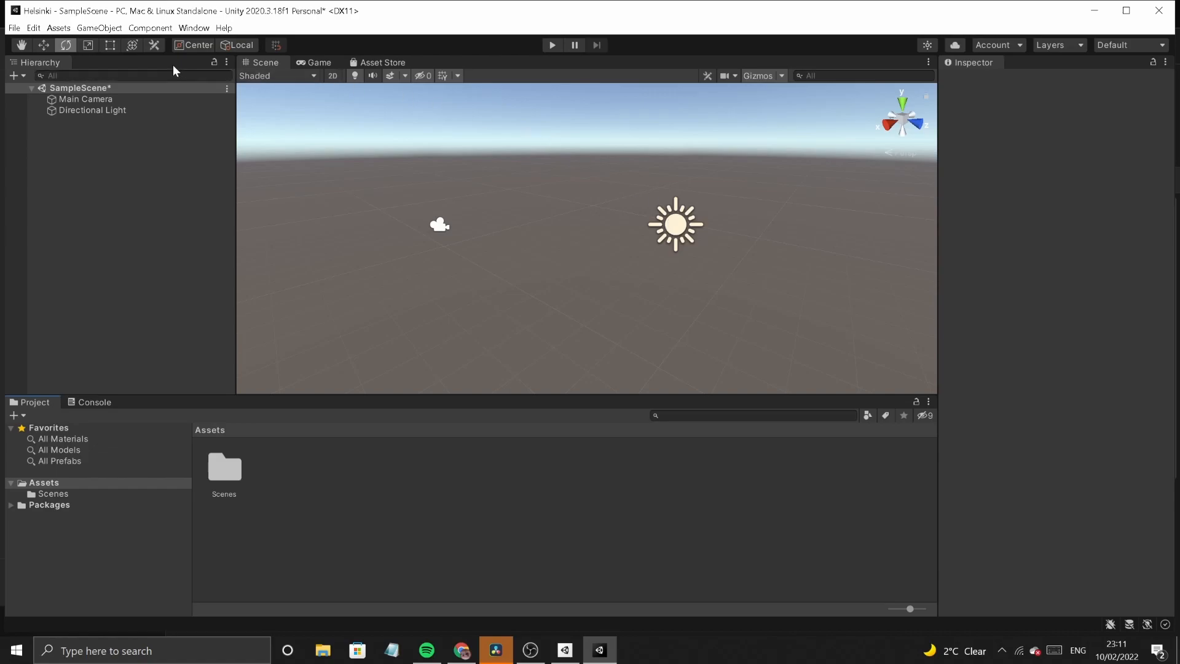
- Add a 3D plane to the scene, keep its default name and deselect it
{"action": "left_click", "coordinate": [87, 30]}
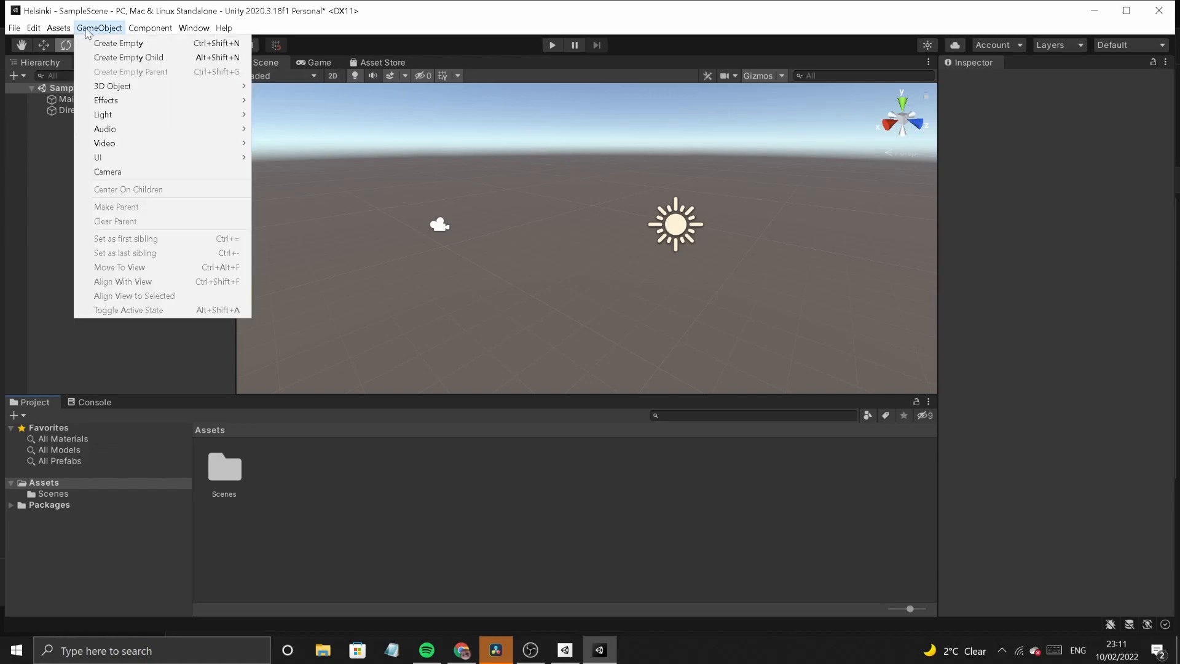
{"action": "mouse_move", "coordinate": [149, 86]}
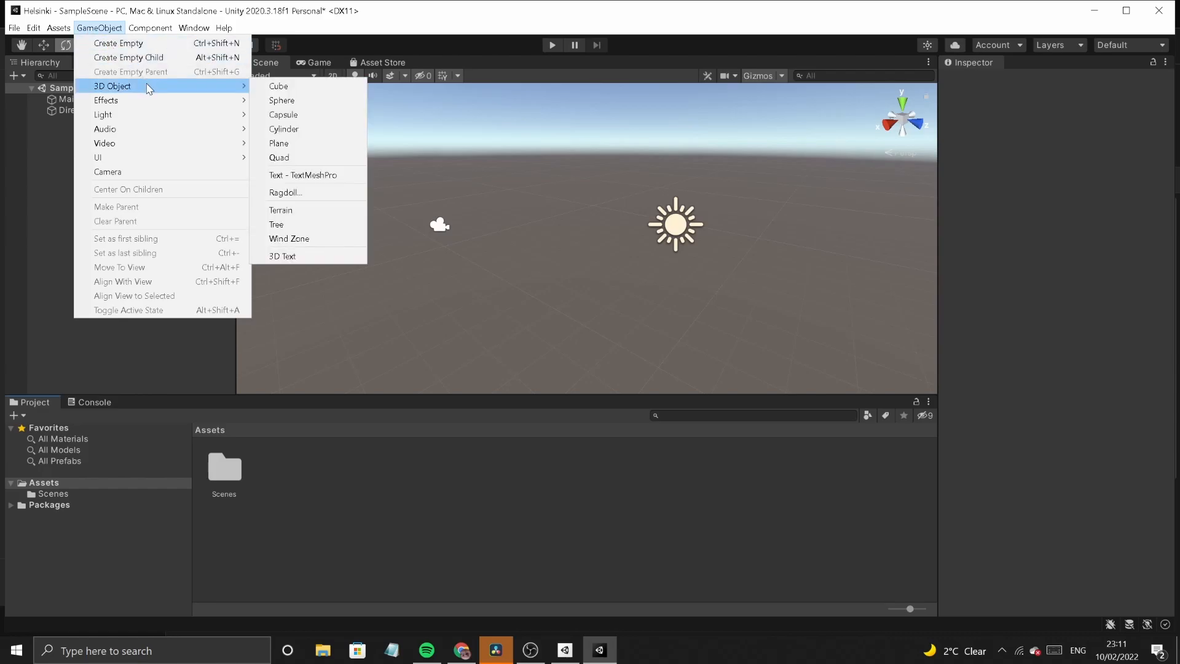
{"action": "left_click", "coordinate": [293, 145]}
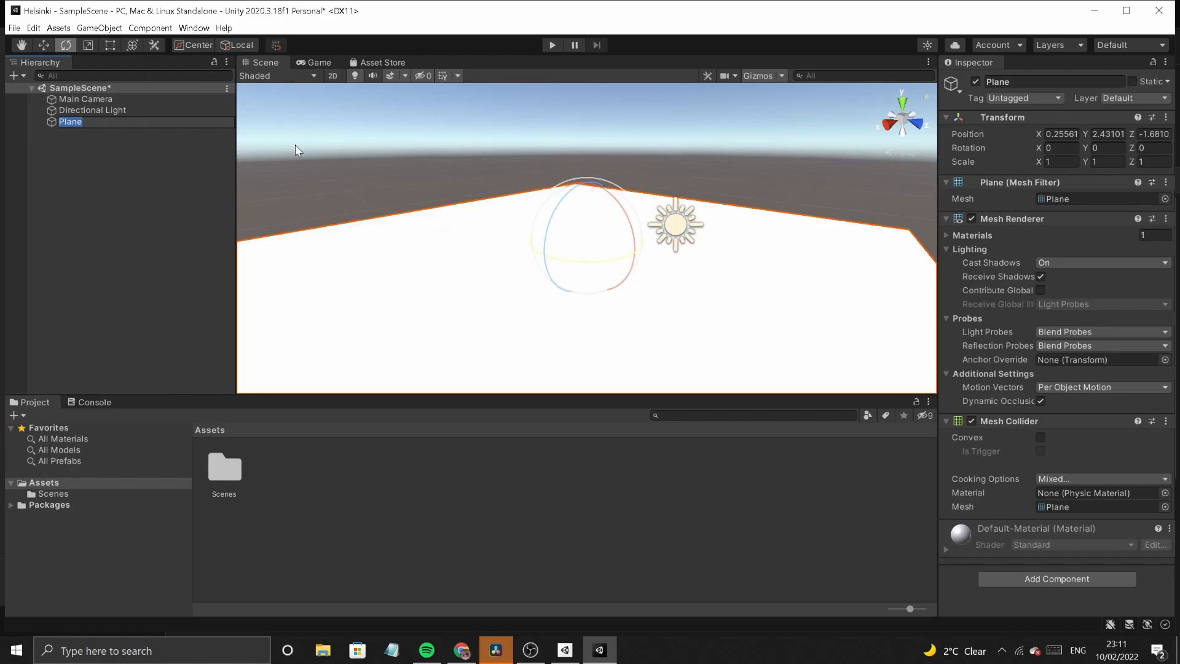
{"action": "key", "text": "f"}
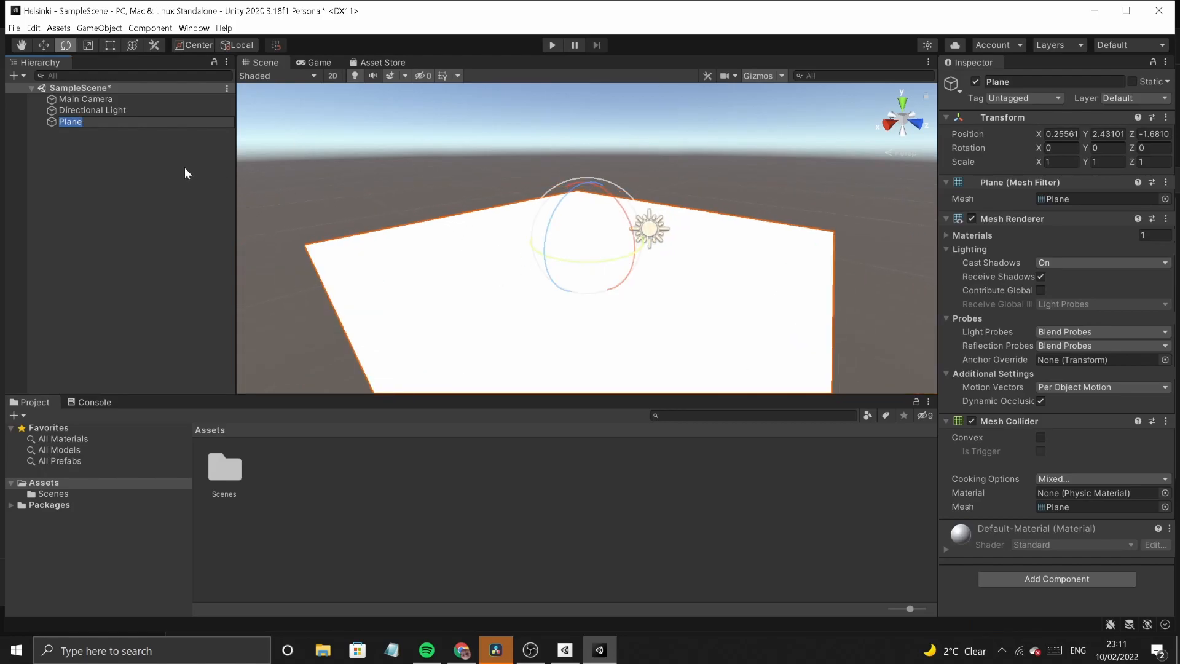
{"action": "left_click", "coordinate": [89, 160]}
{"action": "left_click", "coordinate": [551, 295]}
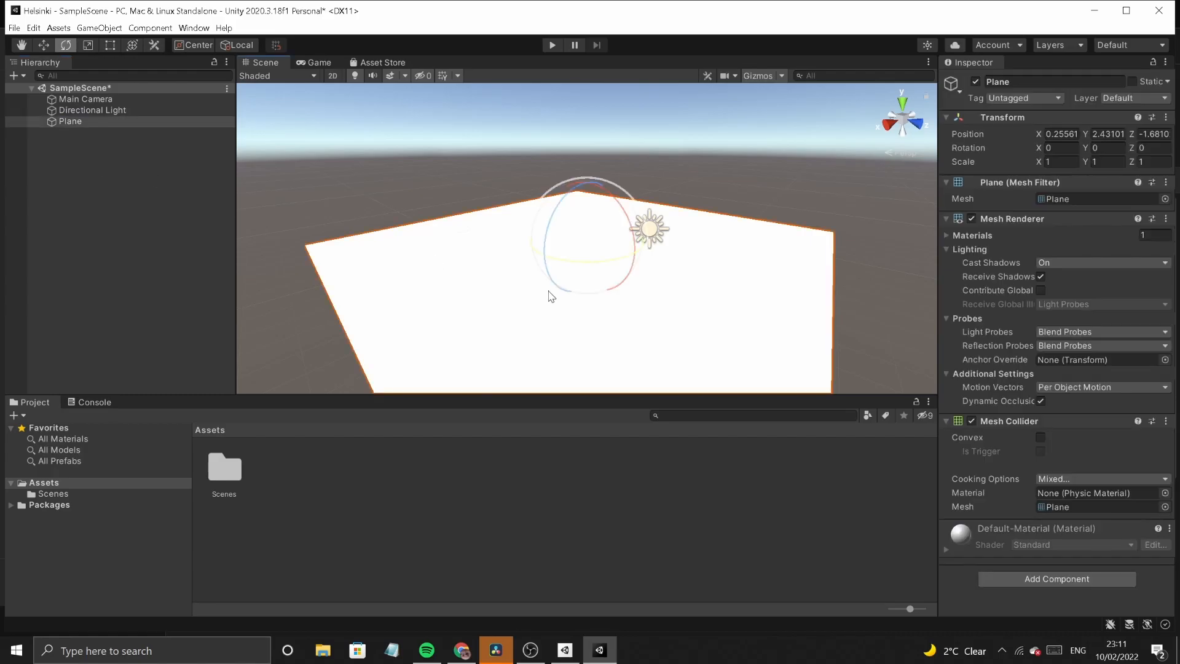
{"action": "left_click", "coordinate": [311, 210]}
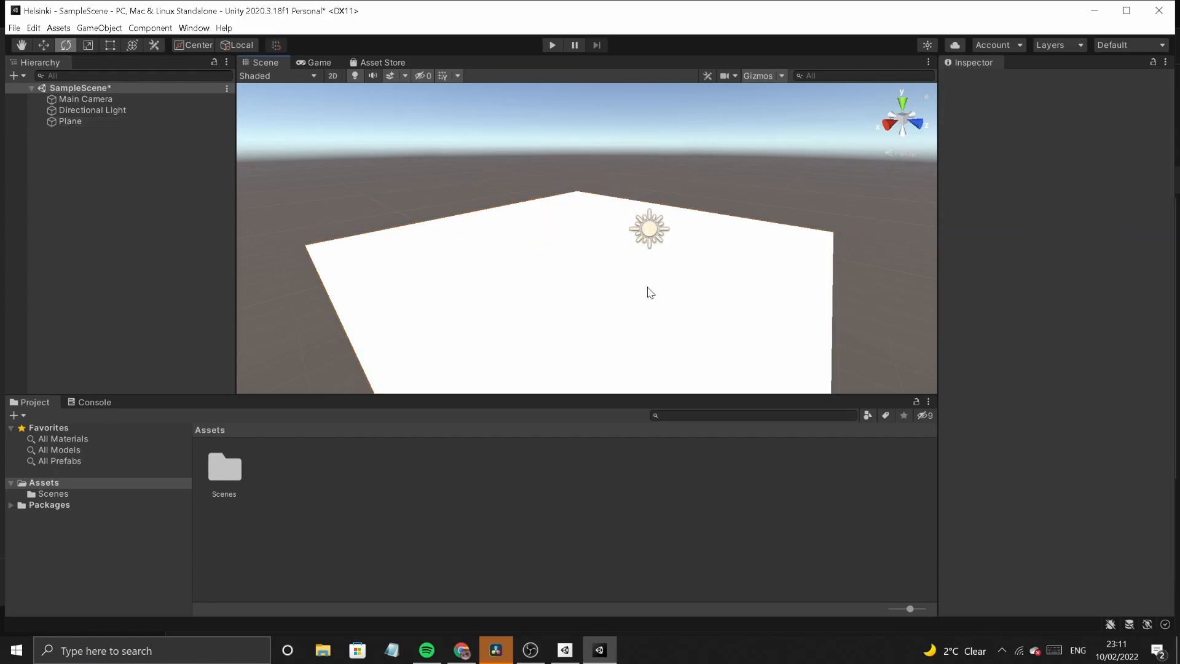
- Add a 3D cube to the scene above the plane
{"action": "right_click_drag", "start_coordinate": [572, 299], "coordinate": [573, 257]}
{"action": "middle_click_drag", "start_coordinate": [574, 257], "coordinate": [568, 186]}
{"action": "right_click_drag", "start_coordinate": [606, 258], "coordinate": [573, 276]}
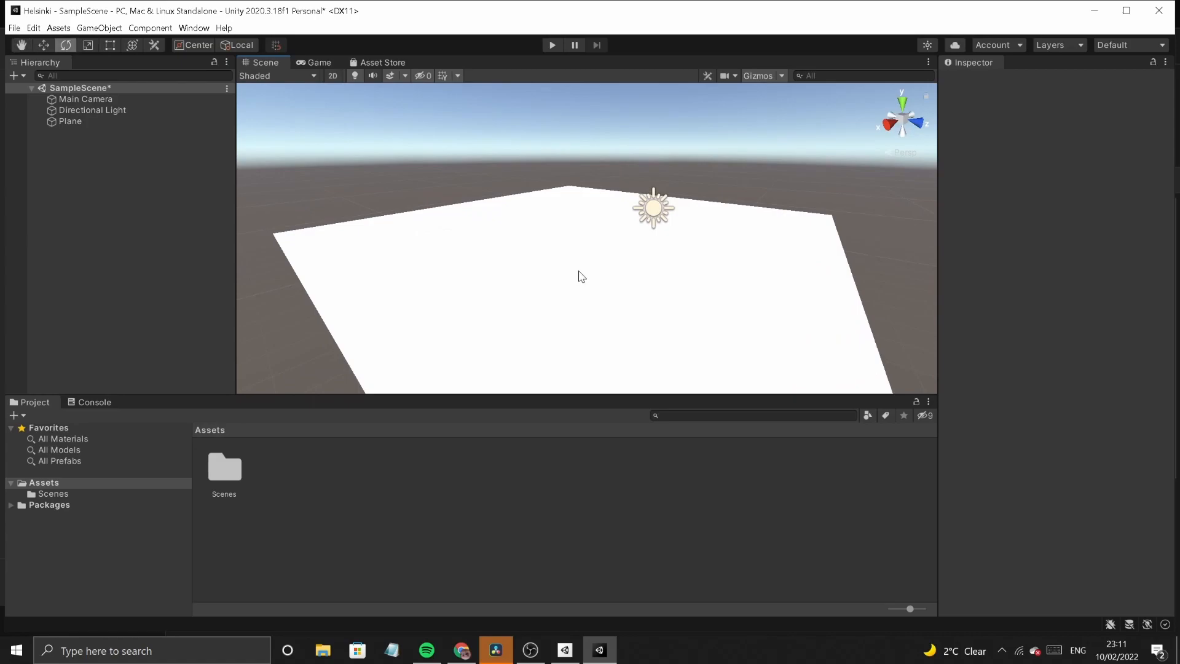
{"action": "middle_click_drag", "start_coordinate": [578, 235], "coordinate": [522, 206]}
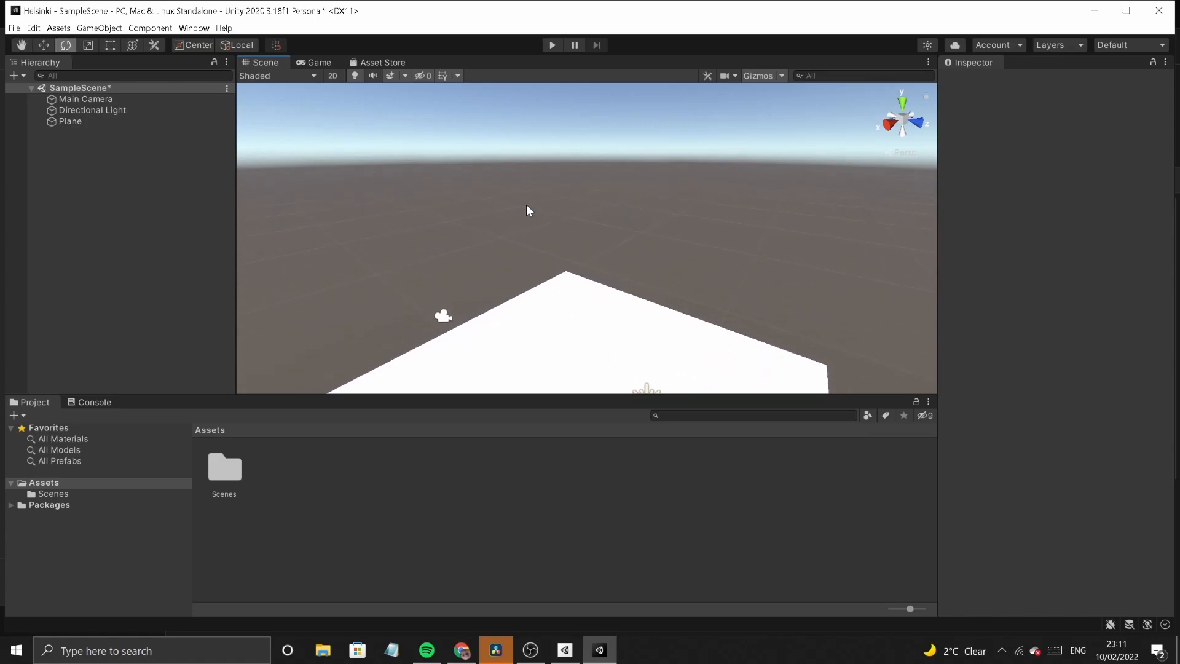
{"action": "left_click", "coordinate": [103, 30]}
{"action": "mouse_move", "coordinate": [135, 90]}
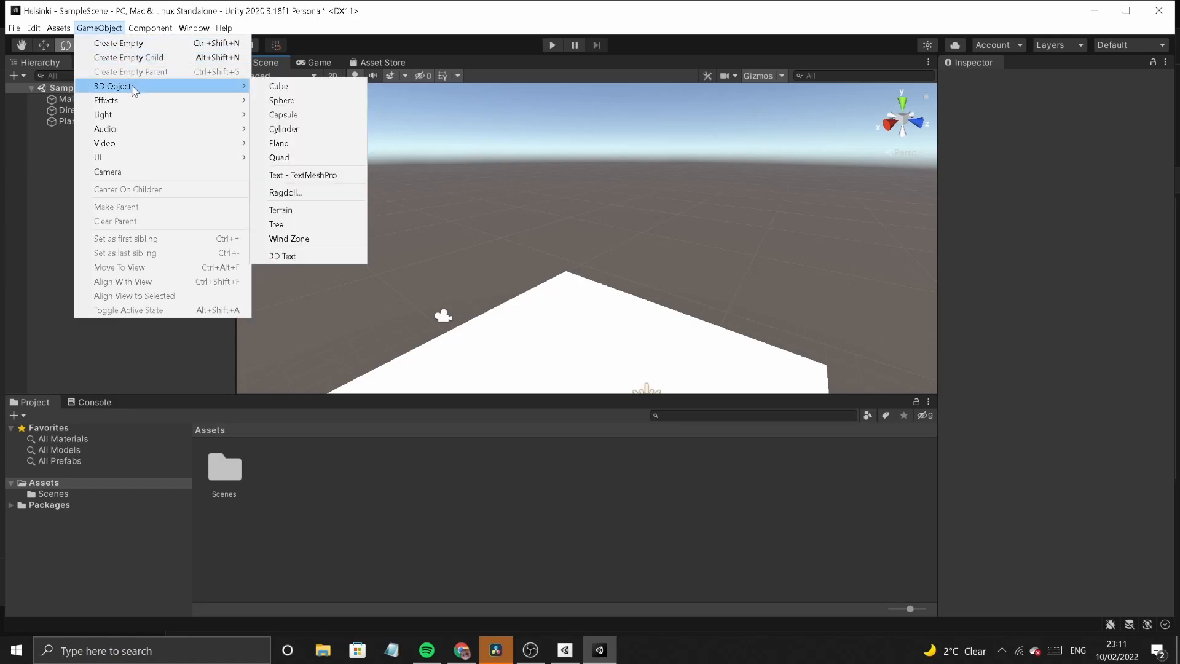
{"action": "left_click", "coordinate": [287, 91]}
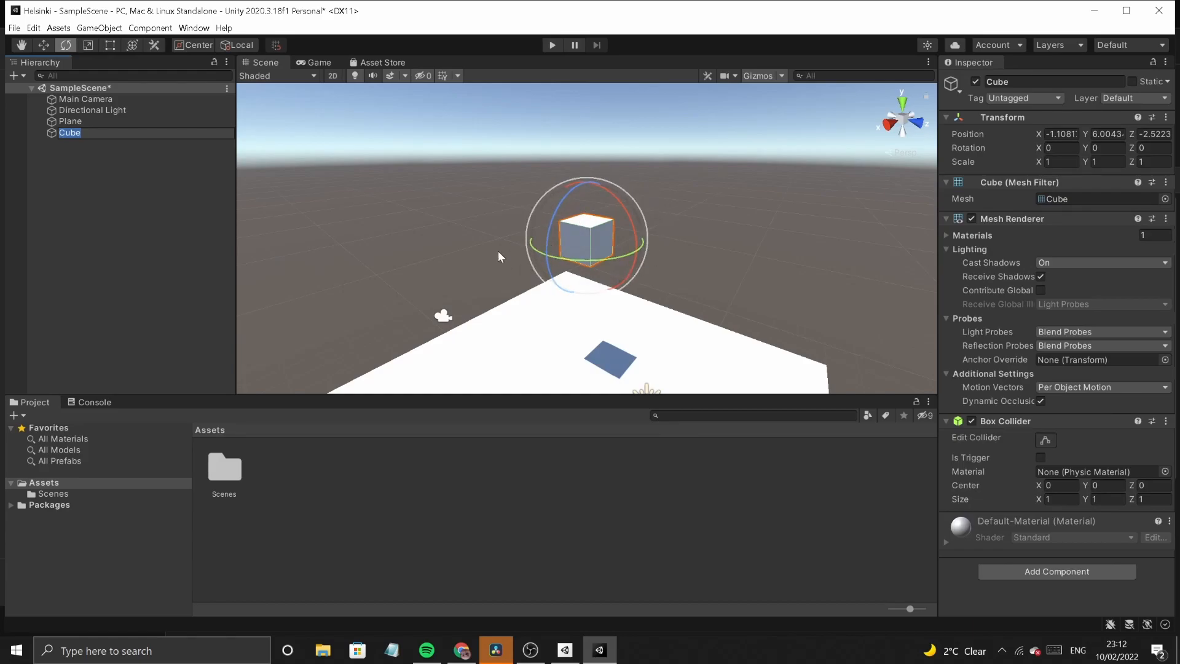
- Rotate the cube to about -23° around Y and move it to about X -0.94, Y 6.46, Z -3.1
{"action": "mouse_move", "coordinate": [559, 257]}
{"action": "left_mouse_down"}
{"action": "mouse_move", "coordinate": [590, 258]}
{"action": "mouse_move", "coordinate": [500, 250]}
{"action": "mouse_move", "coordinate": [690, 245]}
{"action": "mouse_move", "coordinate": [580, 254]}
{"action": "left_mouse_up"}
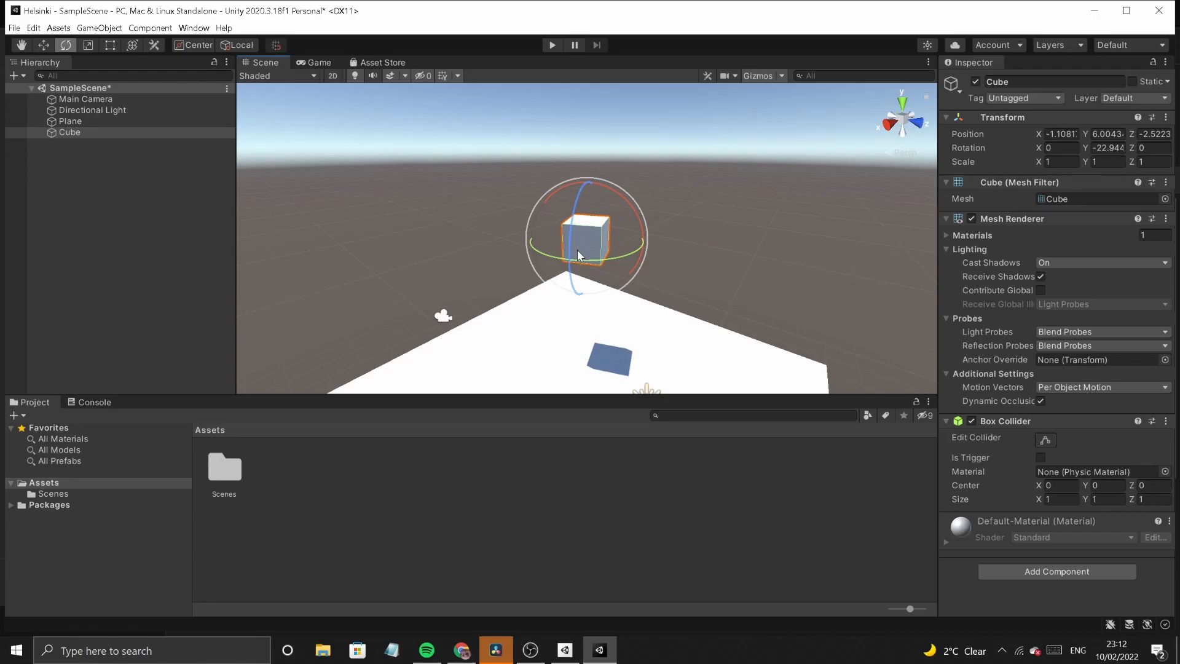
{"action": "left_click", "coordinate": [44, 46]}
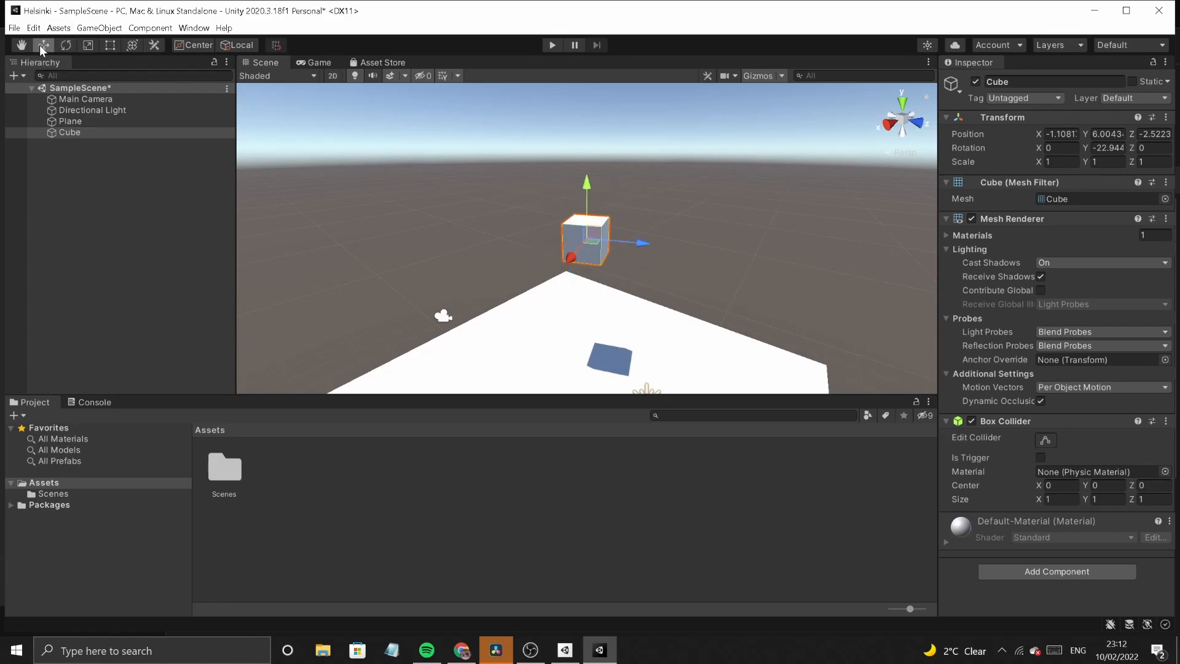
{"action": "left_click_drag", "start_coordinate": [637, 244], "coordinate": [591, 250]}
{"action": "left_click_drag", "start_coordinate": [518, 253], "coordinate": [615, 245]}
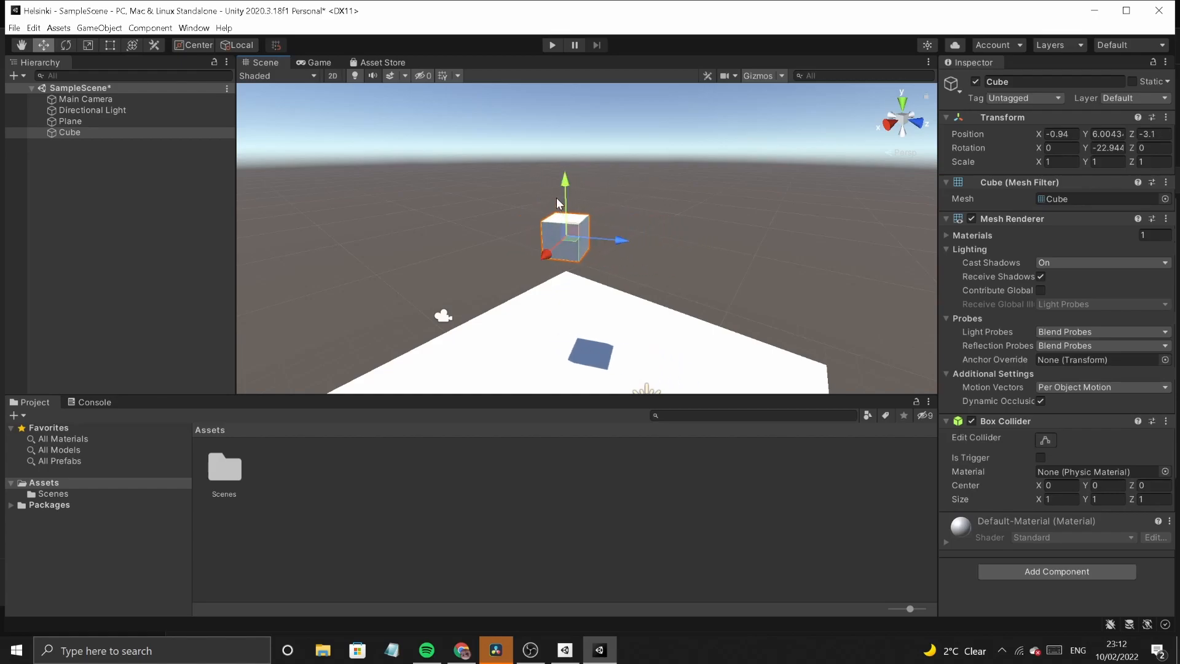
{"action": "mouse_move", "coordinate": [566, 202]}
{"action": "left_mouse_down"}
{"action": "mouse_move", "coordinate": [565, 214]}
{"action": "mouse_move", "coordinate": [566, 178]}
{"action": "left_mouse_up"}
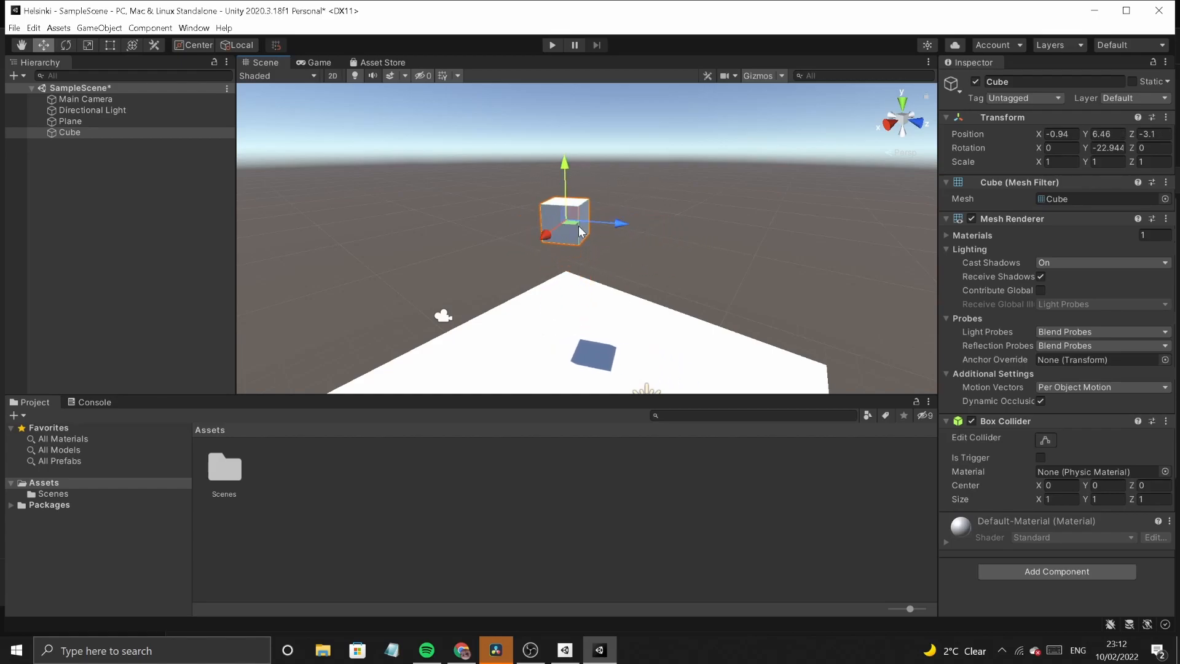
- Examine the cube and plane from different distances and angles in the Scene view
{"action": "scroll", "coordinate": [596, 256], "scroll_direction": "up", "scroll_amount": 5}
{"action": "scroll", "coordinate": [596, 255], "scroll_direction": "down", "scroll_amount": 3}
{"action": "scroll", "coordinate": [569, 247], "scroll_direction": "down", "scroll_amount": 4}
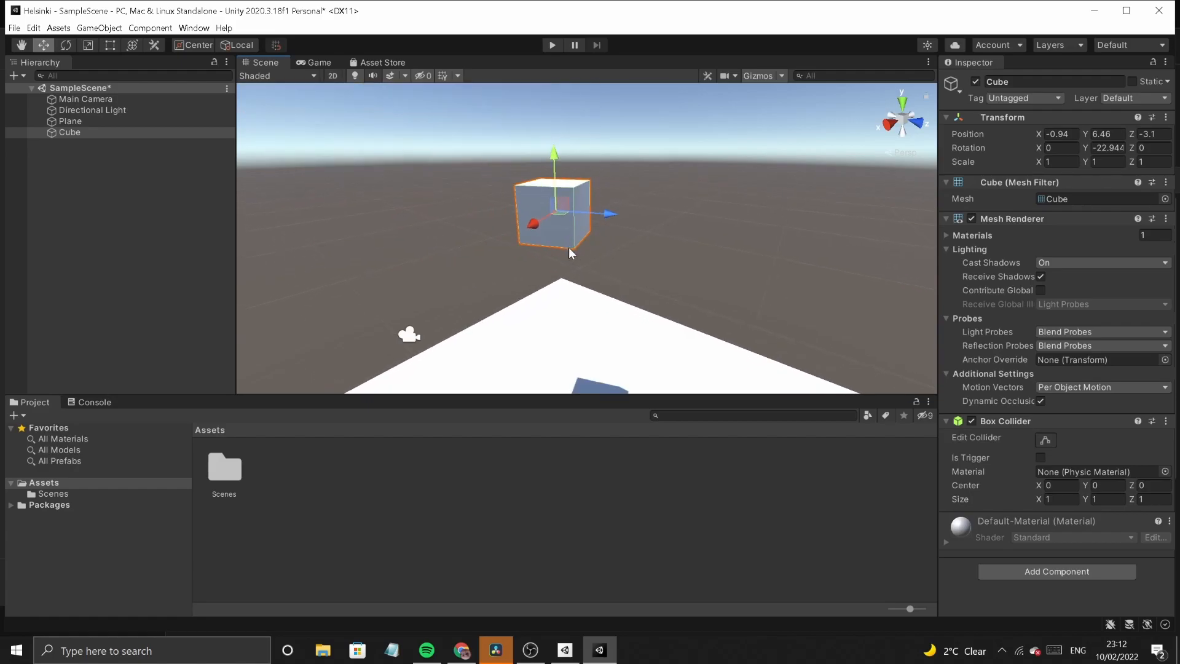
{"action": "scroll", "coordinate": [569, 247], "scroll_direction": "up", "scroll_amount": 2}
{"action": "right_click_drag", "start_coordinate": [634, 243], "coordinate": [511, 248]}
{"action": "right_click_drag", "start_coordinate": [728, 248], "coordinate": [650, 252]}
{"action": "middle_click_drag", "start_coordinate": [651, 252], "coordinate": [683, 244]}
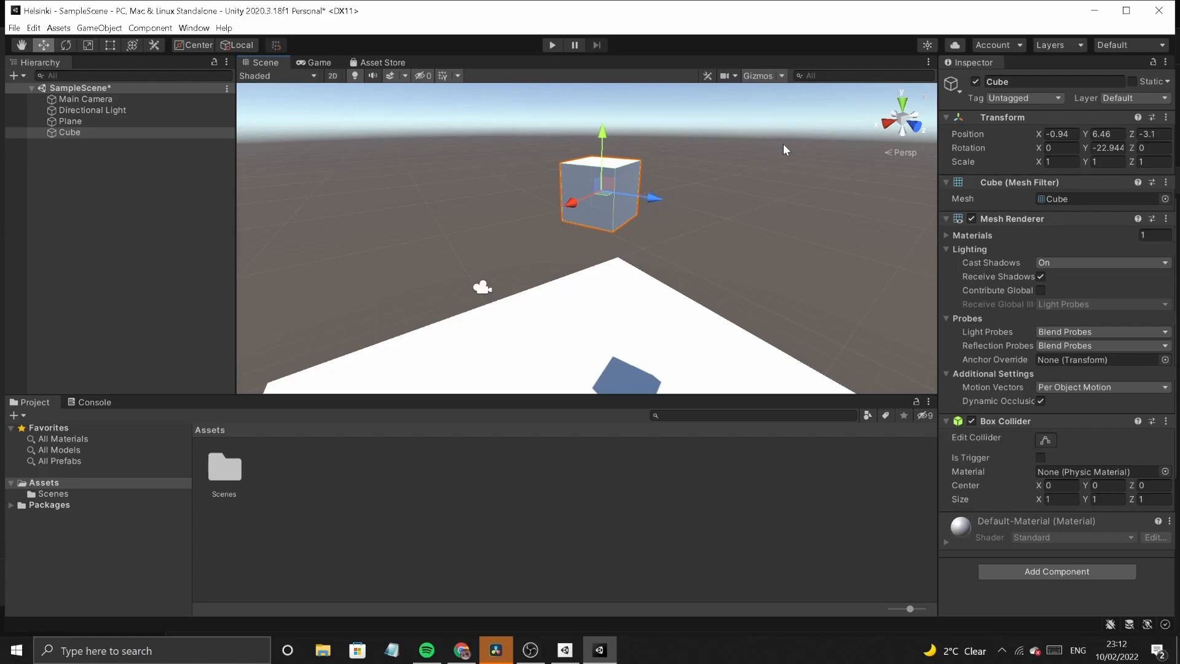
- Look at the cube from the Right, Front and Back axis views using the scene orientation gizmo
{"action": "left_click", "coordinate": [887, 131]}
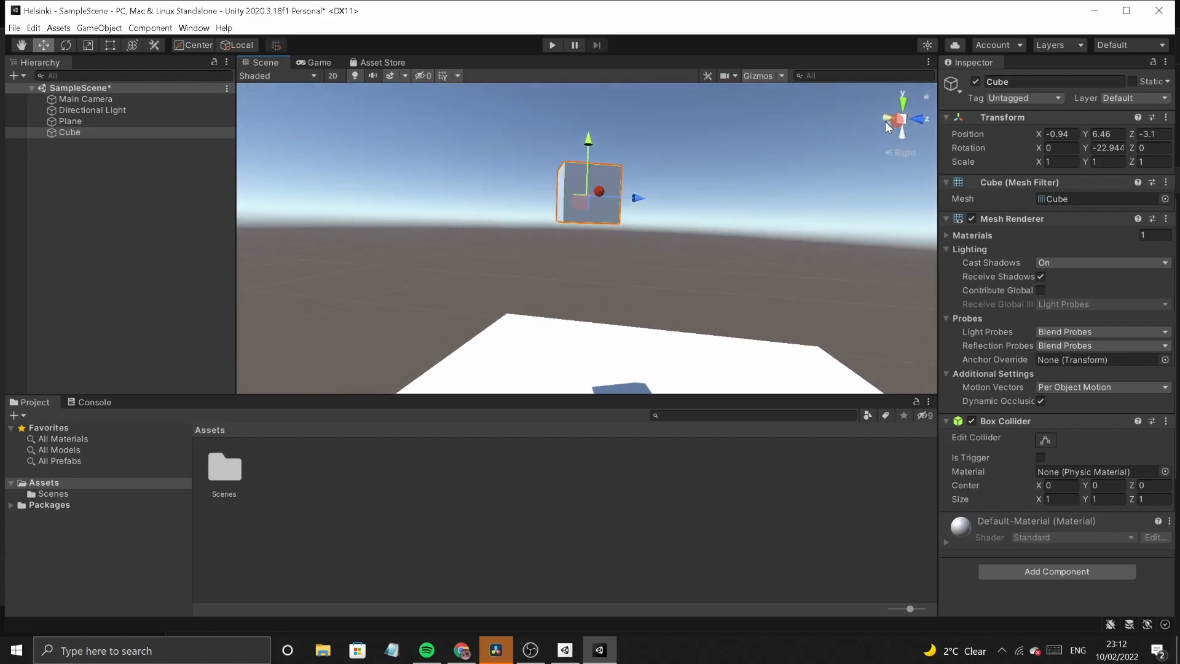
{"action": "left_click", "coordinate": [887, 118]}
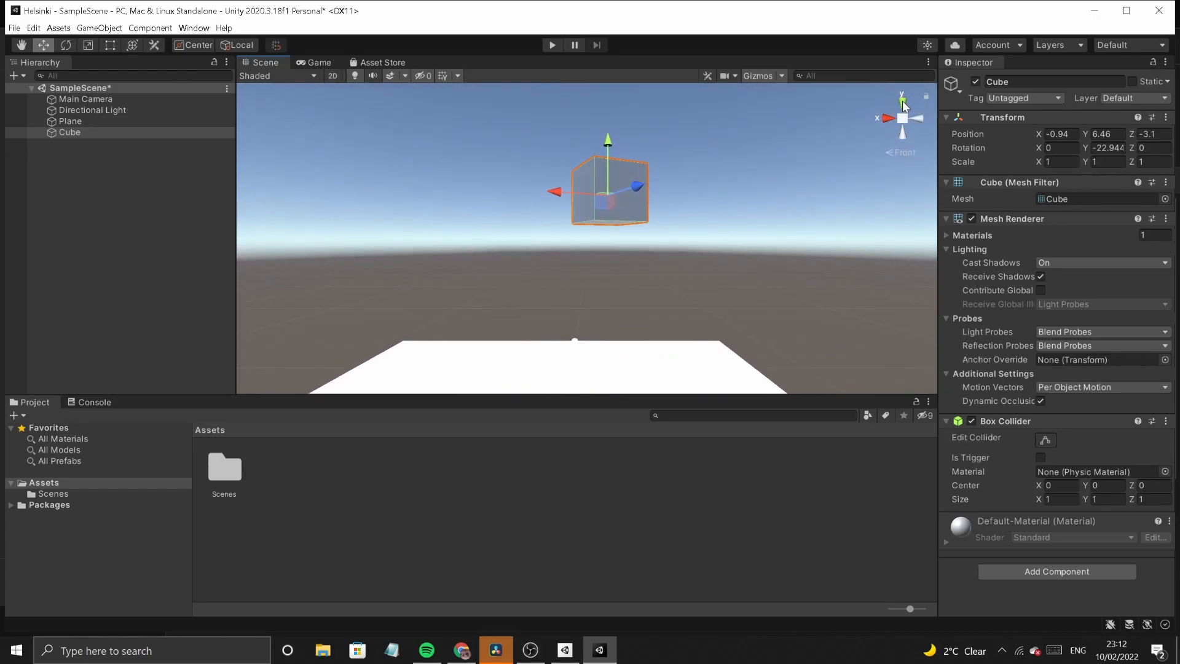
{"action": "left_click", "coordinate": [903, 103]}
{"action": "left_click", "coordinate": [903, 102]}
{"action": "left_click", "coordinate": [902, 130]}
{"action": "left_click", "coordinate": [901, 130]}
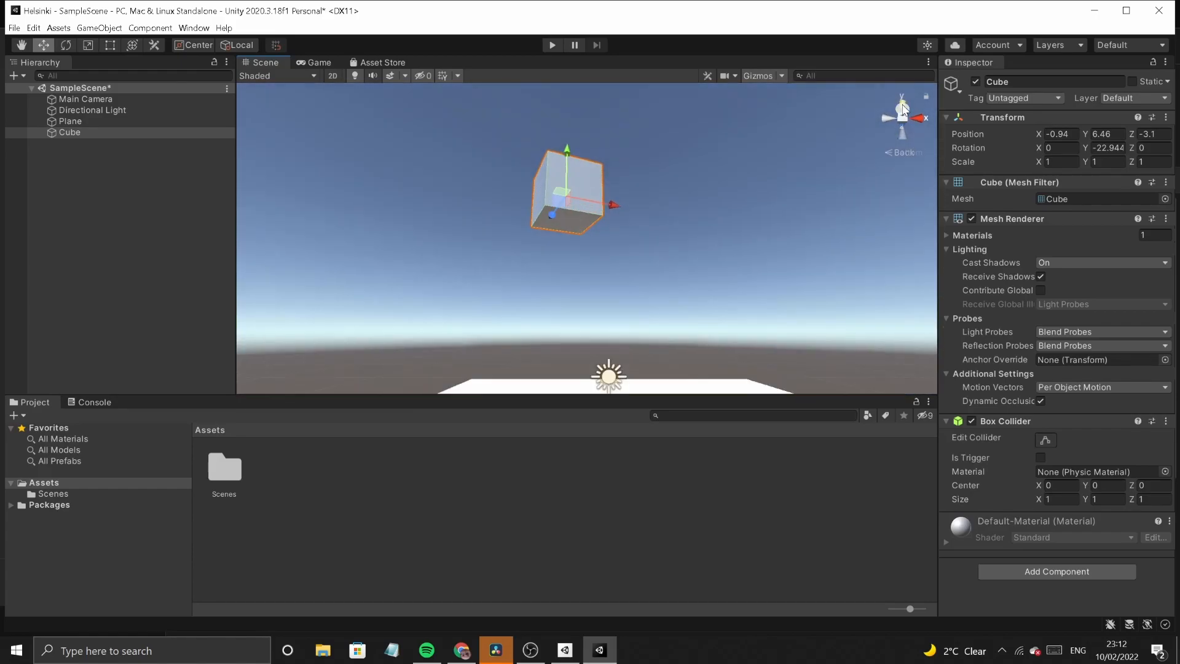
- Inspect the cube from the Top view and return the Scene view to the Back orientation
{"action": "middle_click_drag", "start_coordinate": [769, 215], "coordinate": [700, 244]}
{"action": "mouse_move", "coordinate": [700, 245]}
{"action": "right_mouse_down"}
{"action": "mouse_move", "coordinate": [713, 231]}
{"action": "mouse_move", "coordinate": [703, 249]}
{"action": "right_mouse_up"}
{"action": "middle_click_drag", "start_coordinate": [628, 267], "coordinate": [656, 261]}
{"action": "right_click_drag", "start_coordinate": [642, 278], "coordinate": [654, 266]}
{"action": "middle_click_drag", "start_coordinate": [610, 272], "coordinate": [653, 282]}
{"action": "left_click", "coordinate": [904, 102]}
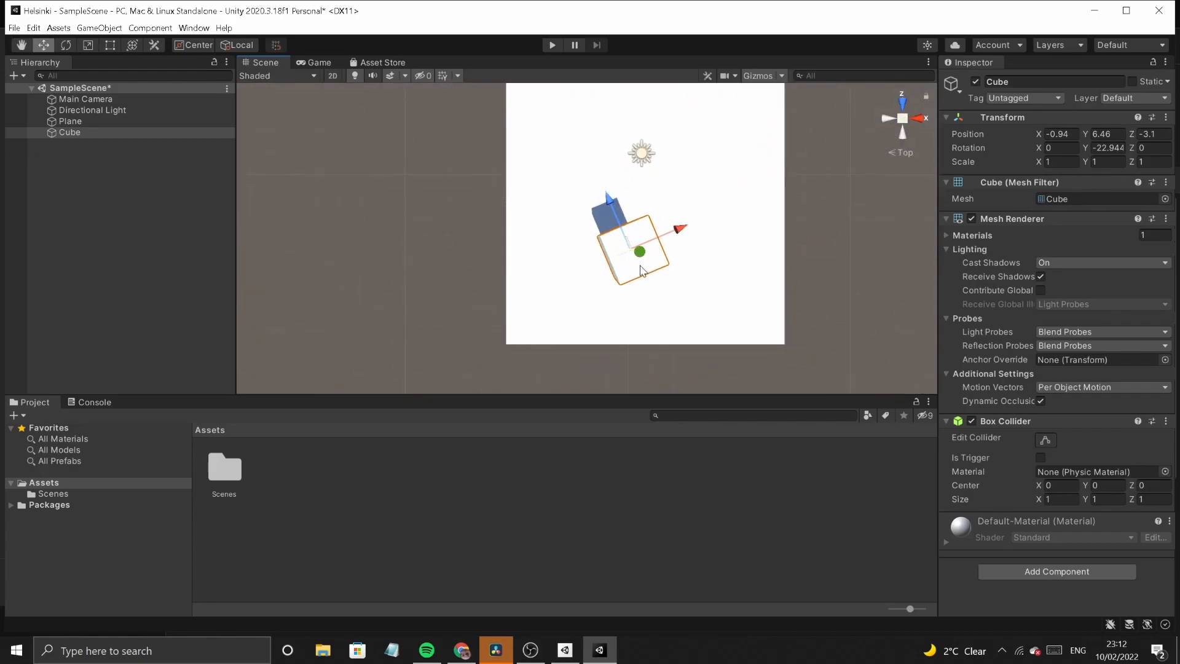
{"action": "left_click", "coordinate": [898, 133]}
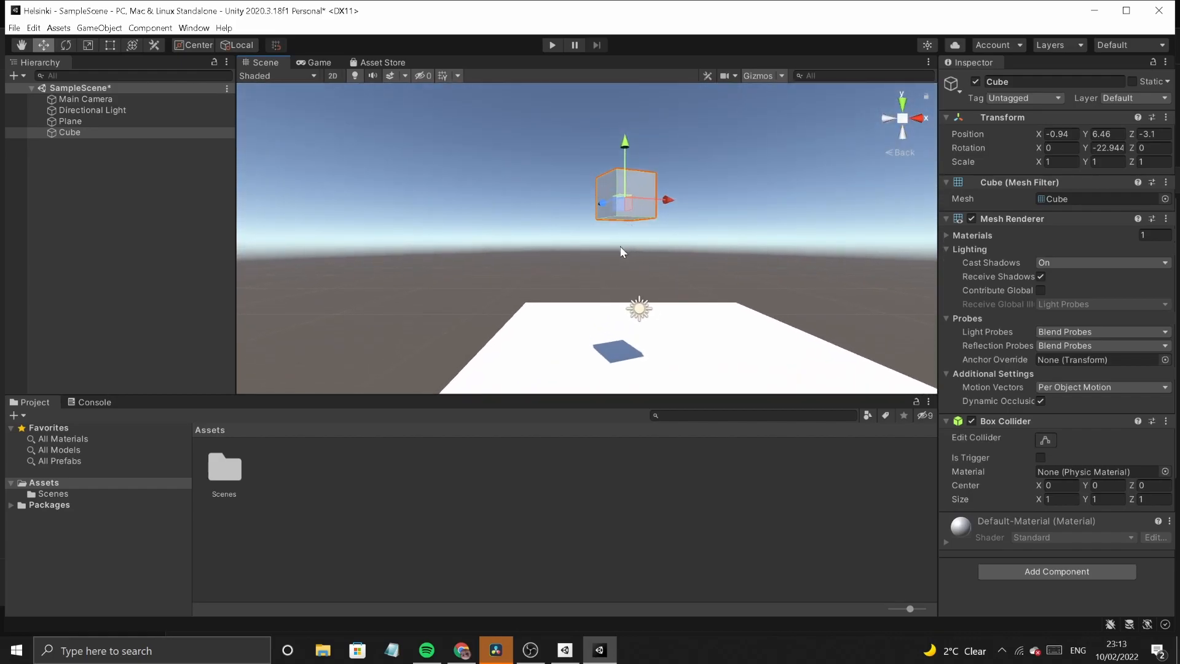
- Lower the cube towards the plane with the Move tool, placing it at about X -1.55, Y 2.94, Z -3.36
{"action": "left_click_drag", "start_coordinate": [624, 139], "coordinate": [615, 287]}
{"action": "middle_click_drag", "start_coordinate": [646, 315], "coordinate": [646, 237]}
{"action": "key", "text": "w"}
{"action": "scroll", "coordinate": [676, 258], "scroll_direction": "up", "scroll_amount": 1}
{"action": "left_click_drag", "start_coordinate": [670, 266], "coordinate": [643, 272]}
{"action": "left_click", "coordinate": [562, 247]}
{"action": "left_click", "coordinate": [595, 269]}
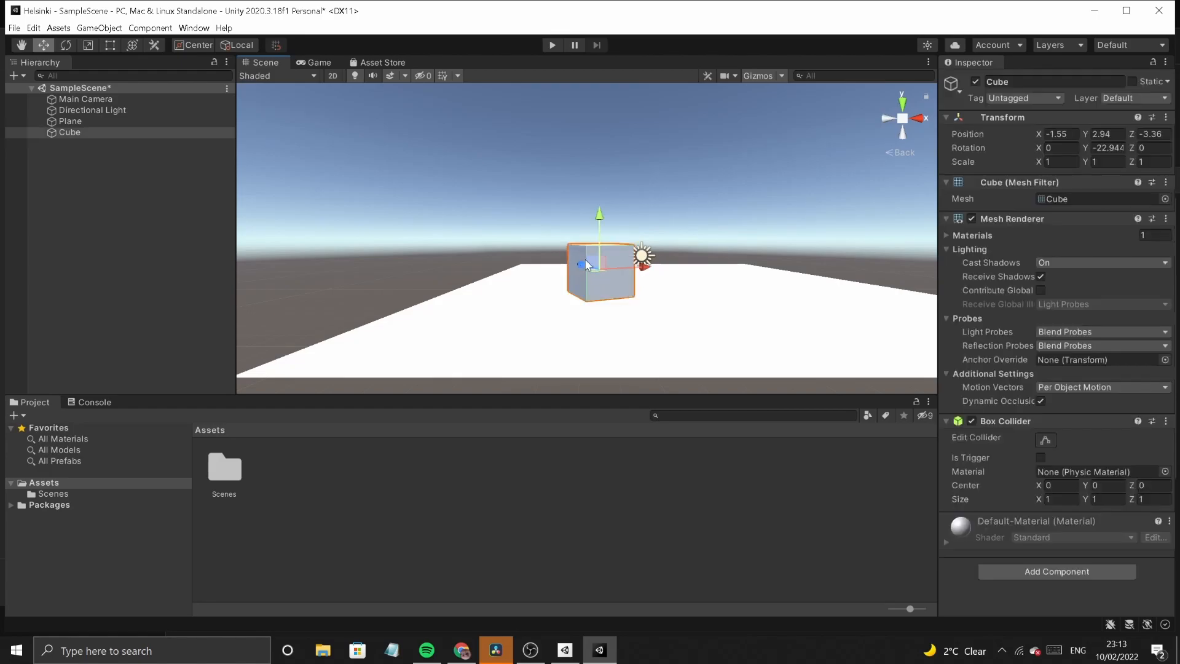
- Move the cube along its three axes to about X 0.52, Y 2.98, Z -3.04
{"action": "left_click_drag", "start_coordinate": [644, 271], "coordinate": [719, 287]}
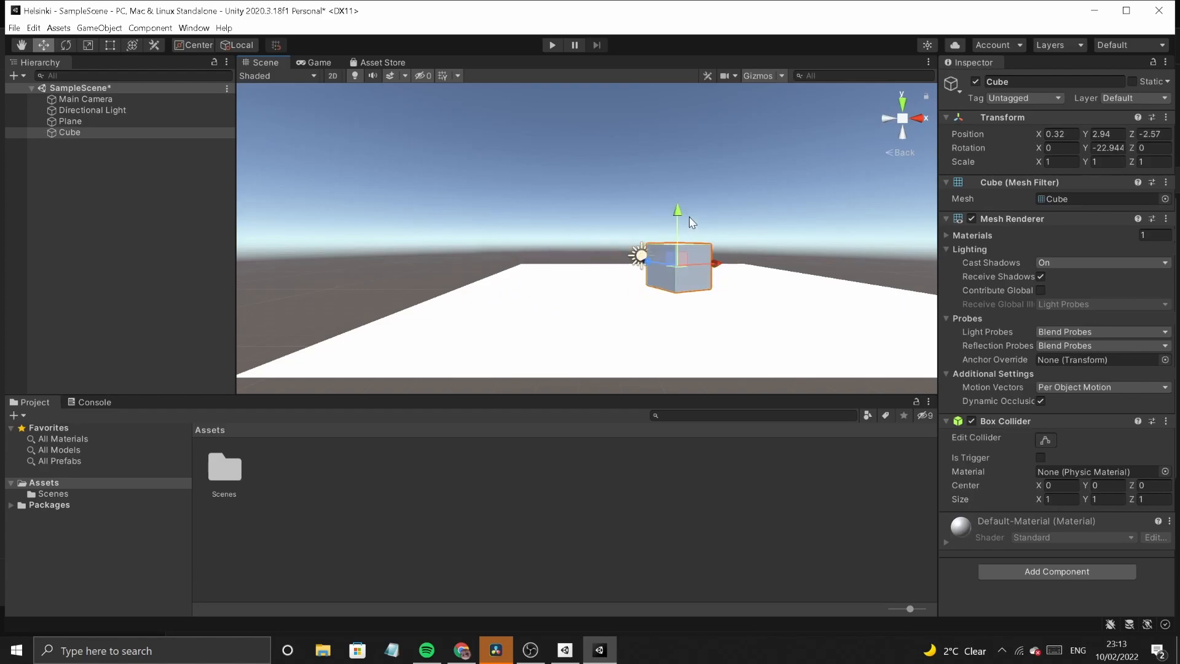
{"action": "mouse_move", "coordinate": [678, 215]}
{"action": "left_mouse_down"}
{"action": "mouse_move", "coordinate": [683, 105]}
{"action": "mouse_move", "coordinate": [682, 245]}
{"action": "mouse_move", "coordinate": [688, 139]}
{"action": "mouse_move", "coordinate": [689, 211]}
{"action": "left_mouse_up"}
{"action": "left_click_drag", "start_coordinate": [646, 257], "coordinate": [663, 287]}
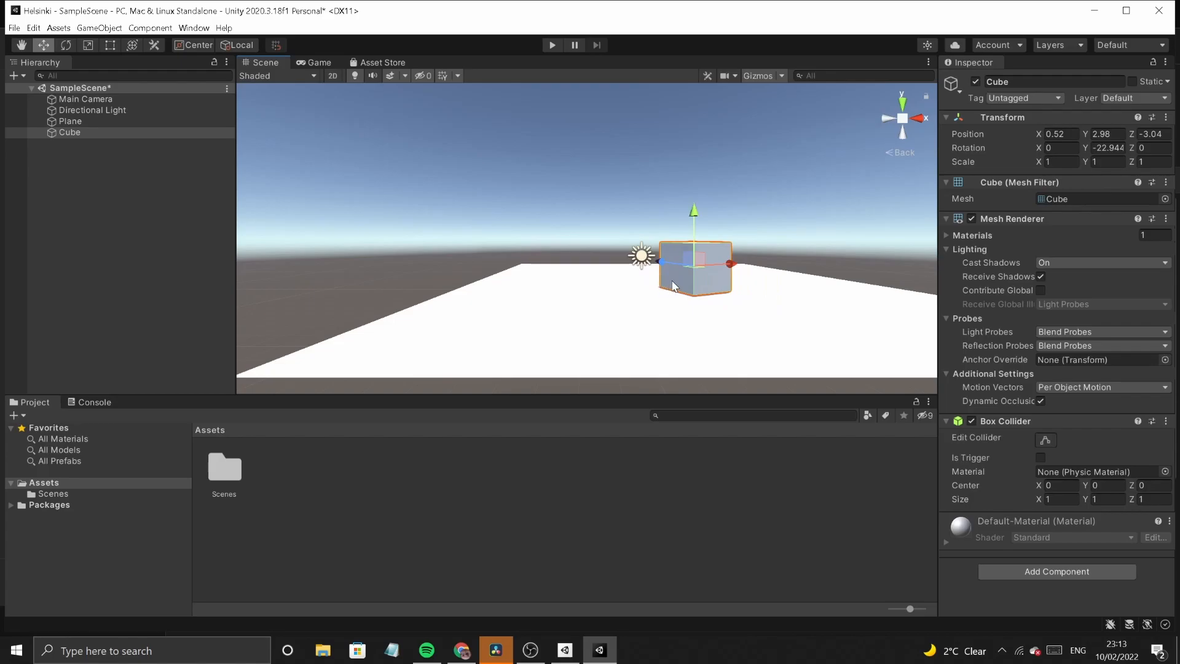
- Scale the cube into a long thin wall of about X 8.37, Y 2.53, Z 0.12
{"action": "left_click", "coordinate": [86, 46]}
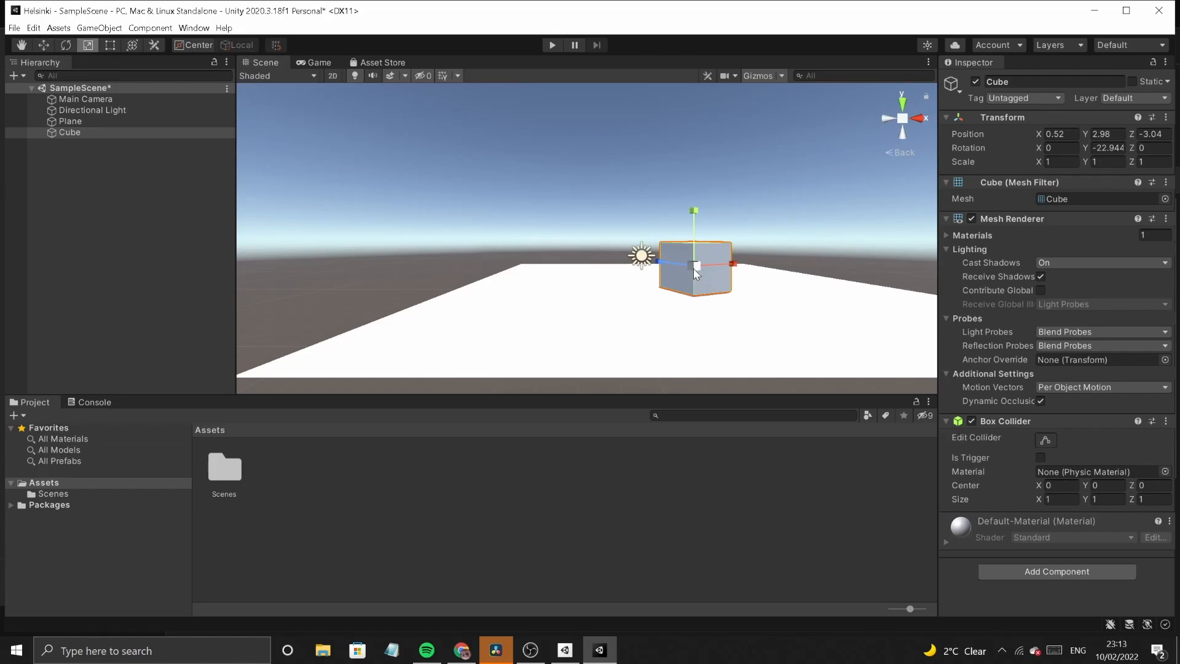
{"action": "left_click_drag", "start_coordinate": [694, 267], "coordinate": [855, 263]}
{"action": "left_click_drag", "start_coordinate": [694, 209], "coordinate": [702, 120]}
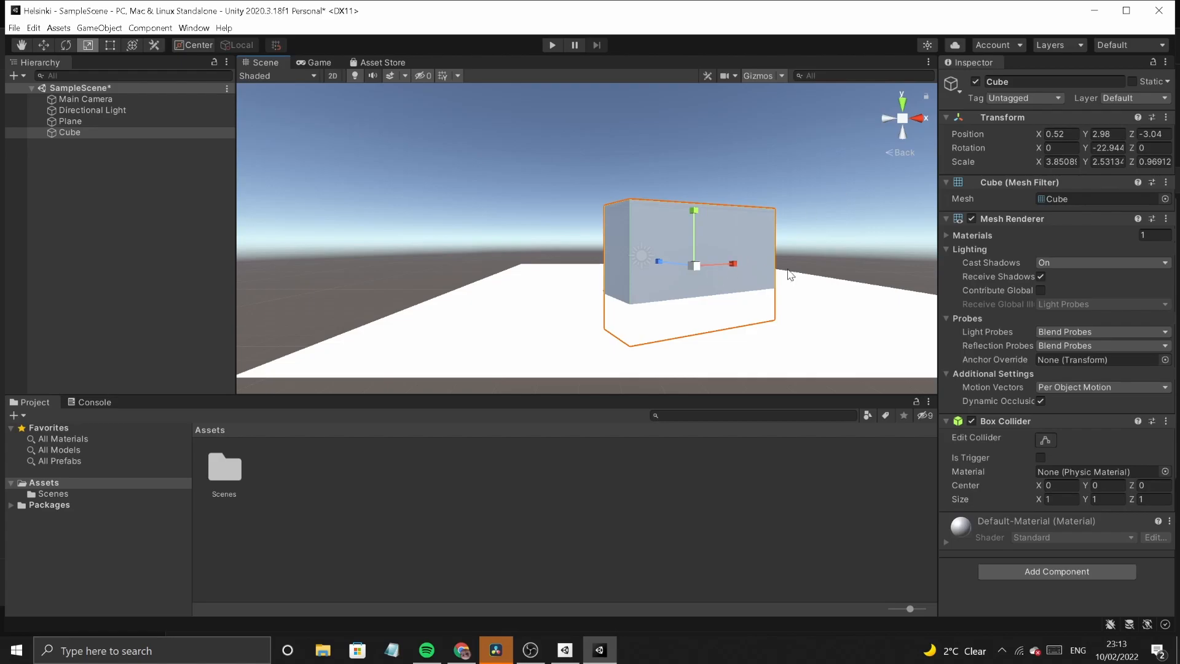
{"action": "scroll", "coordinate": [754, 295], "scroll_direction": "down", "scroll_amount": 2}
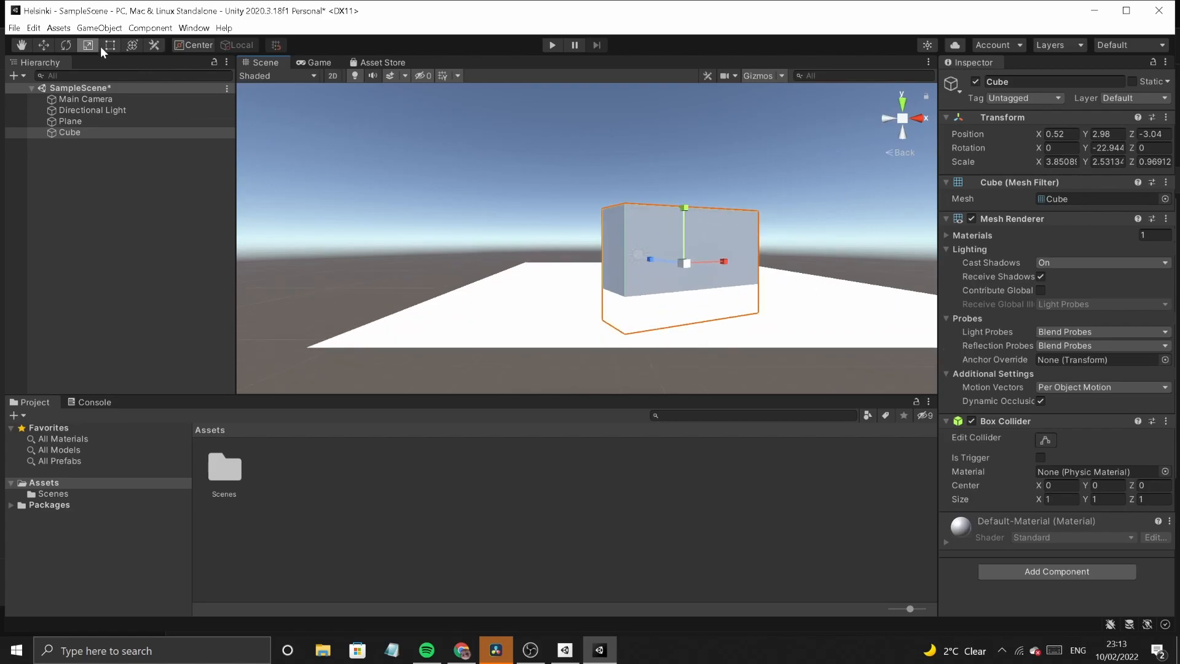
{"action": "left_click_drag", "start_coordinate": [651, 258], "coordinate": [779, 266]}
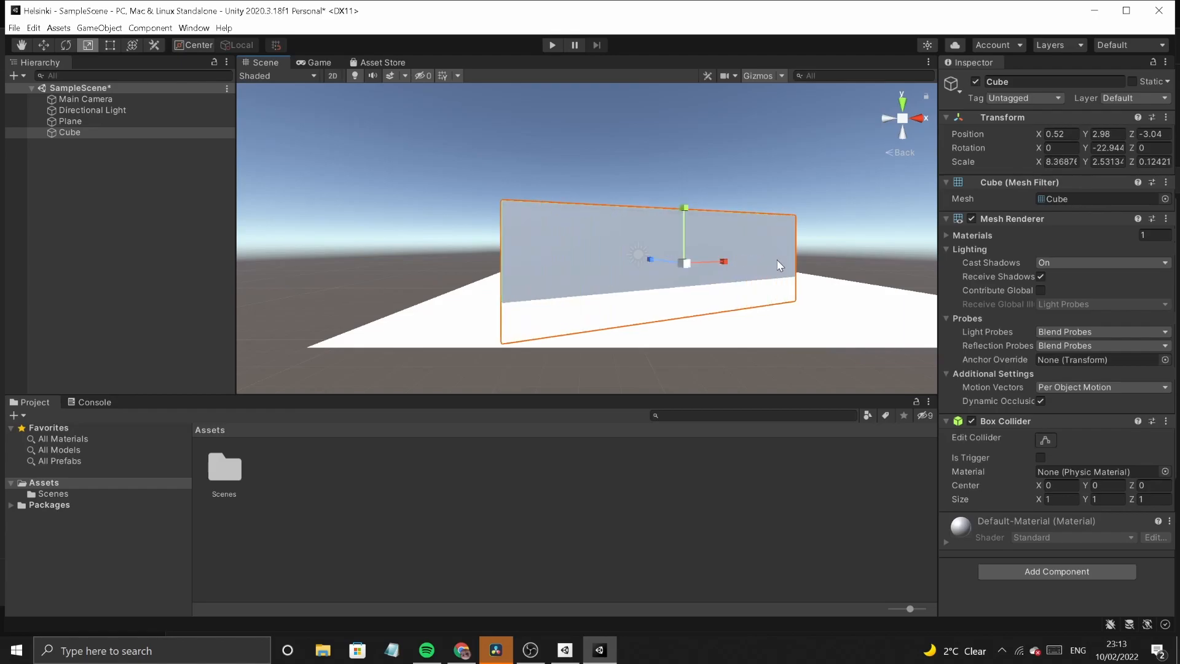
- Move the stretched cube to the plane's far edge at about X -1.94, Z 2.77 and rotate it to about -3.6° around Y
{"action": "left_click", "coordinate": [44, 45]}
{"action": "left_click_drag", "start_coordinate": [650, 263], "coordinate": [569, 229]}
{"action": "left_click", "coordinate": [65, 45]}
{"action": "left_click_drag", "start_coordinate": [609, 252], "coordinate": [556, 250]}
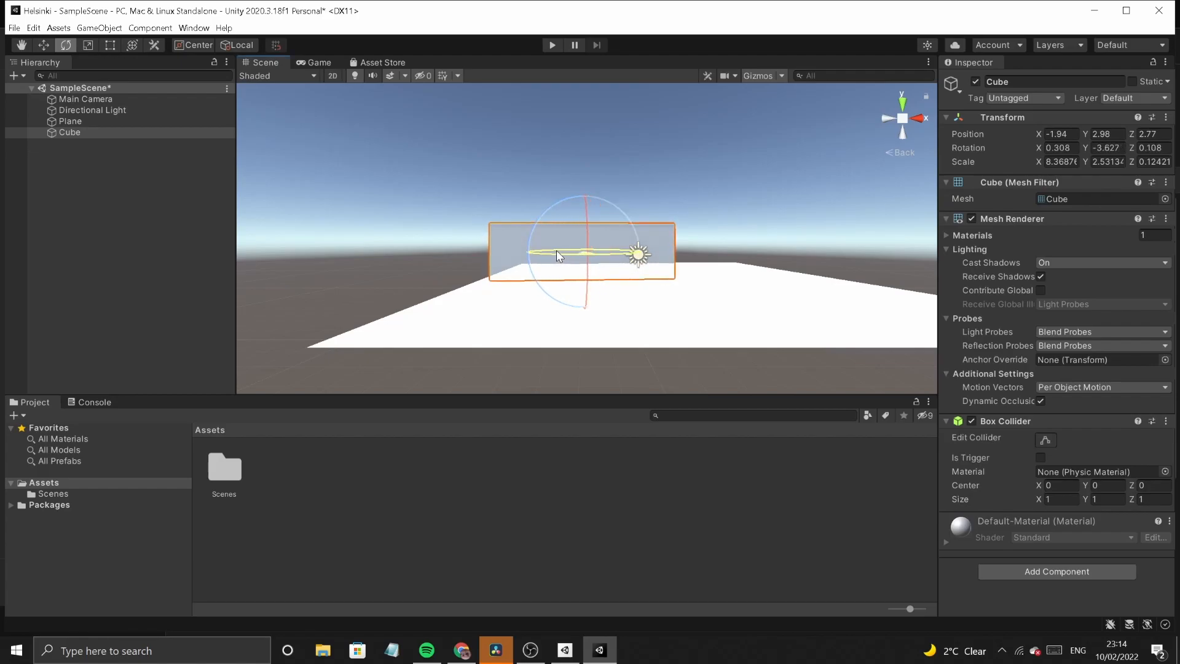
- Center the wall on the plane's far edge and raise it to about X -0.01, Y 3.68, Z 2.89, leaving it deselected
{"action": "left_click", "coordinate": [43, 45]}
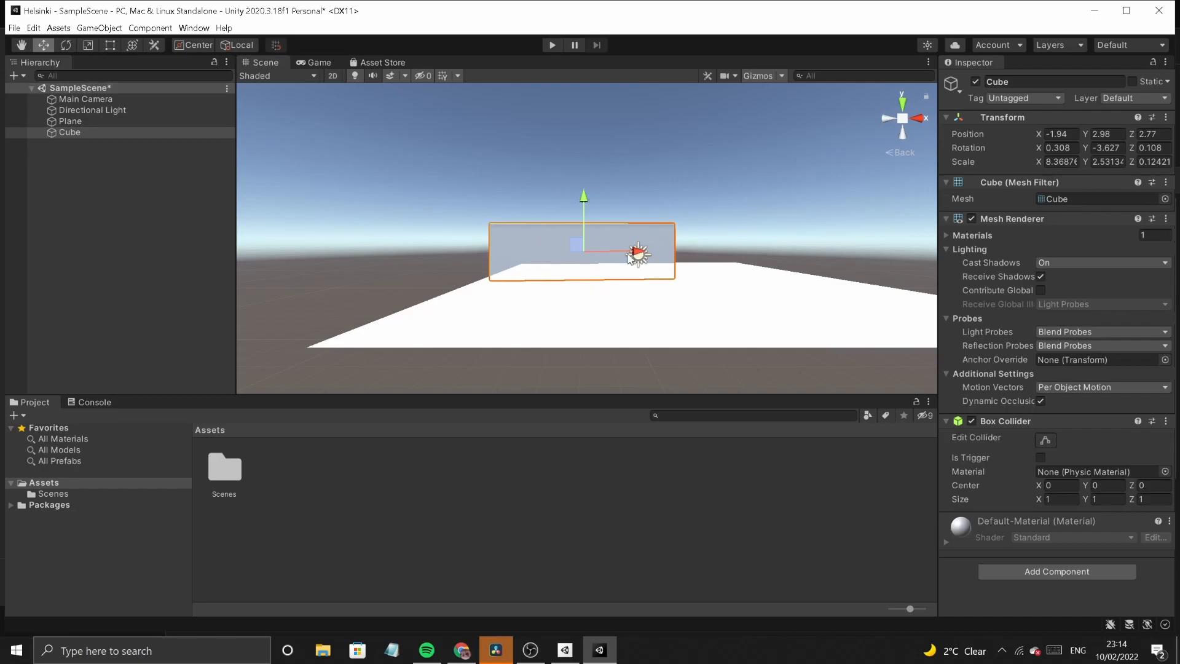
{"action": "left_click", "coordinate": [681, 248]}
{"action": "left_click", "coordinate": [588, 249]}
{"action": "left_click_drag", "start_coordinate": [639, 252], "coordinate": [683, 254]}
{"action": "left_click_drag", "start_coordinate": [626, 197], "coordinate": [626, 180]}
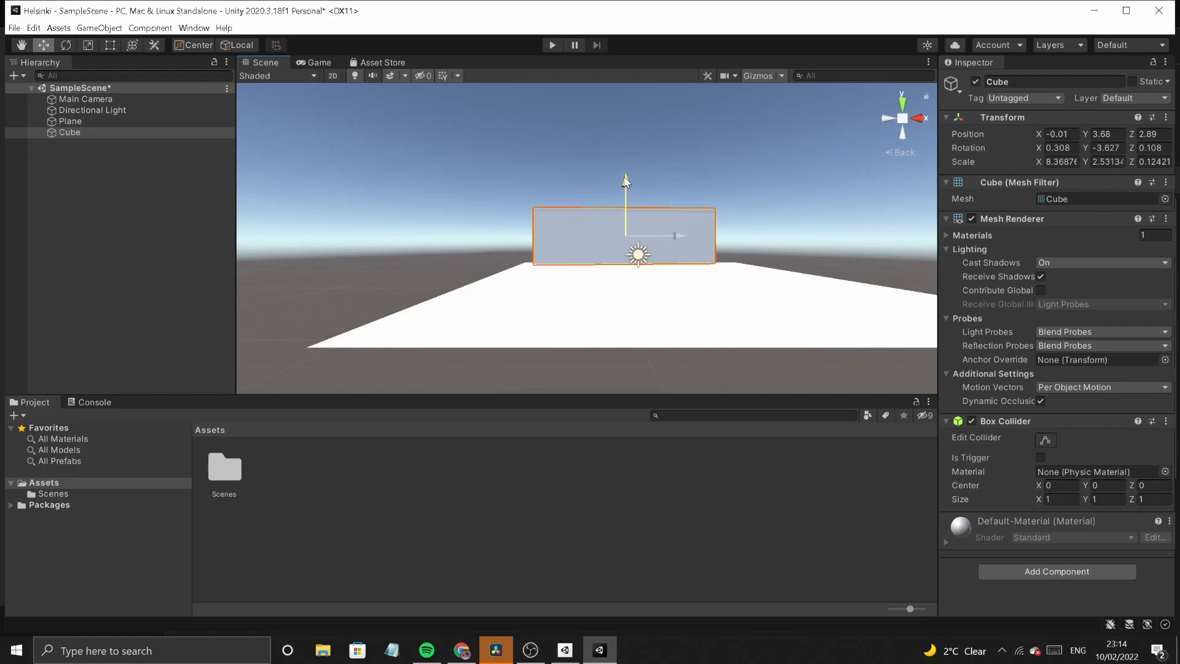
{"action": "left_click", "coordinate": [467, 280]}
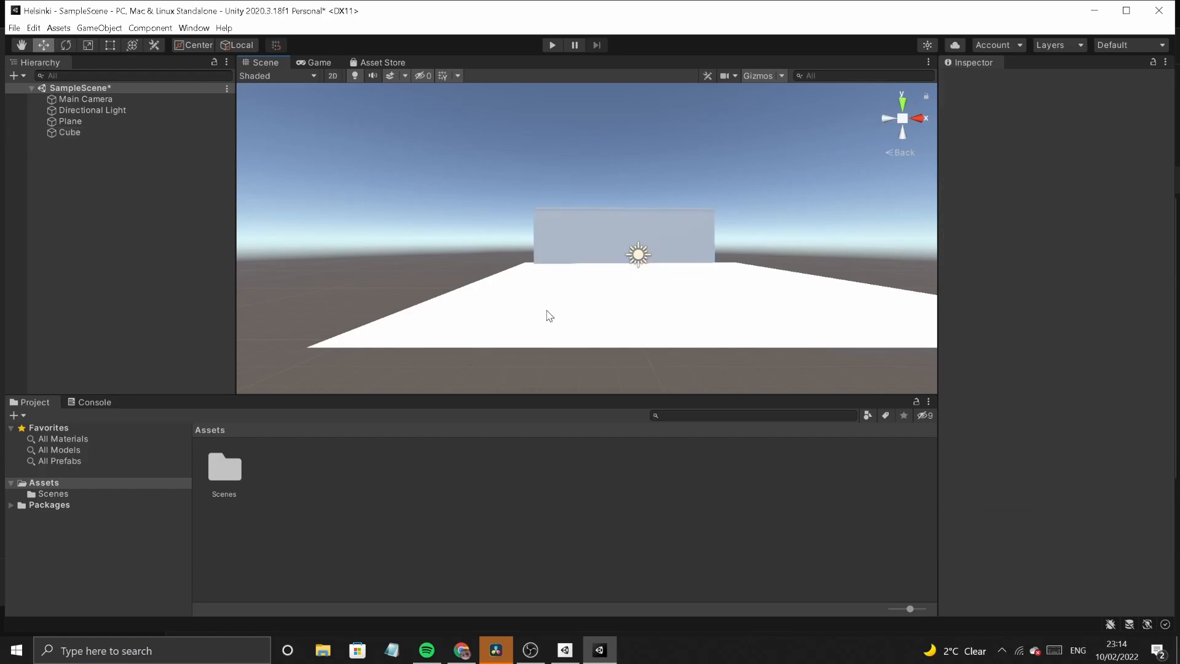
- Add a 3D sphere in front of the wall and move it along X to about -2.78
{"action": "scroll", "coordinate": [550, 316], "scroll_direction": "up", "scroll_amount": 5}
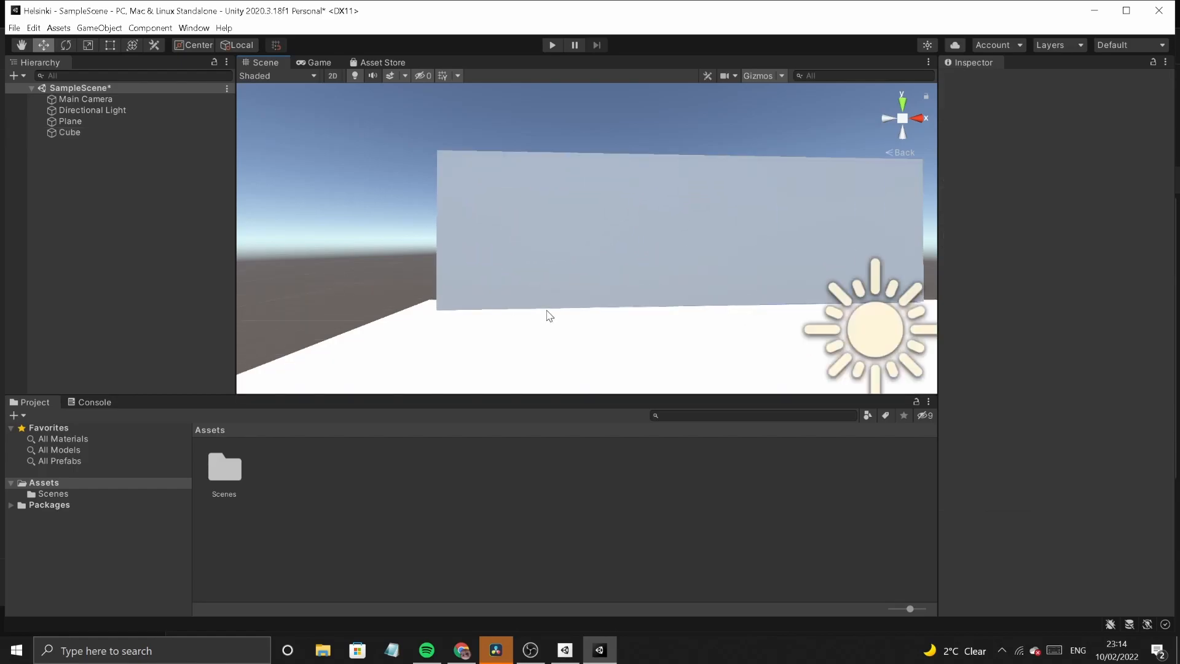
{"action": "scroll", "coordinate": [550, 316], "scroll_direction": "down", "scroll_amount": 4}
{"action": "scroll", "coordinate": [550, 316], "scroll_direction": "down", "scroll_amount": 3}
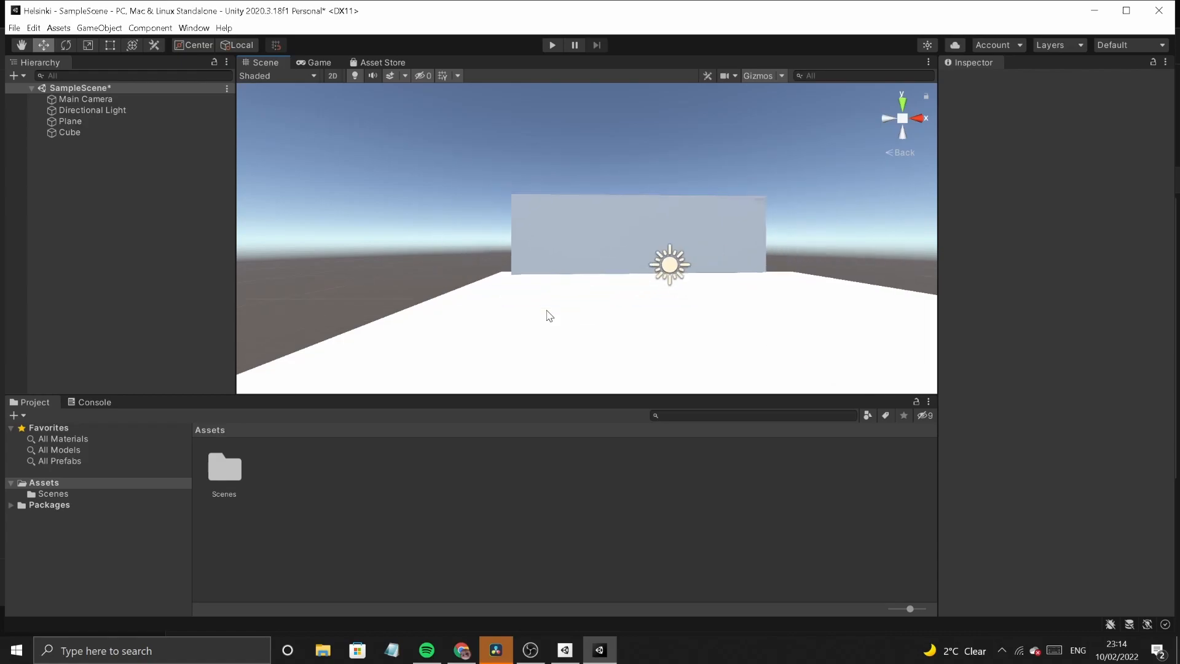
{"action": "left_click", "coordinate": [99, 28]}
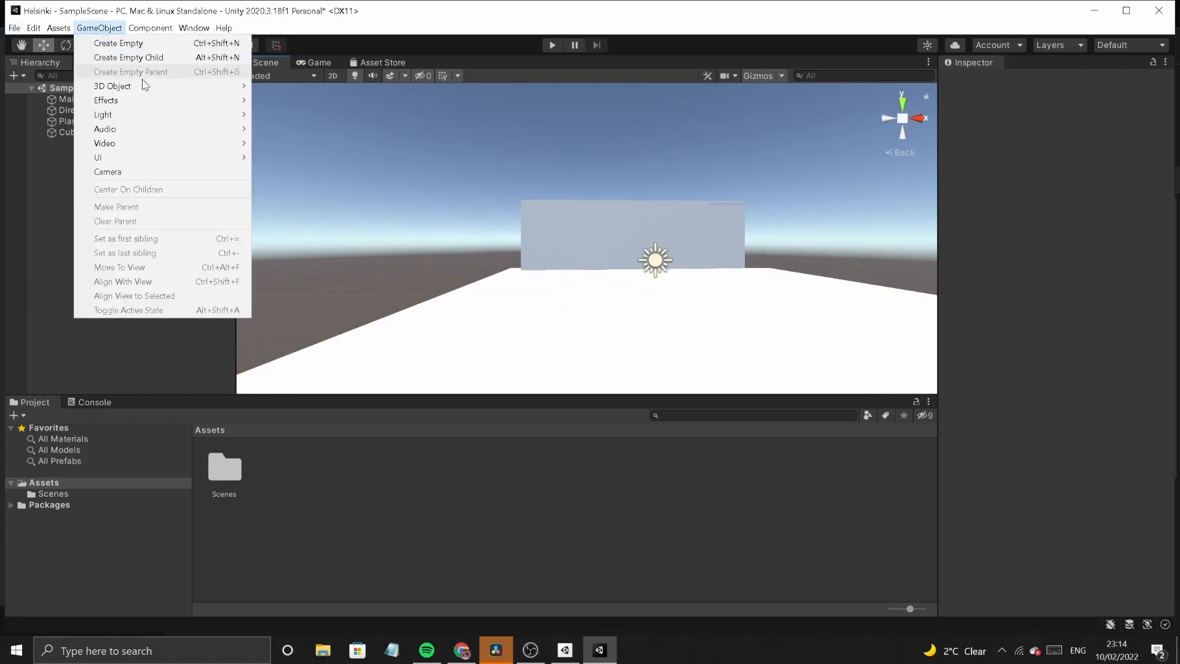
{"action": "mouse_move", "coordinate": [154, 86]}
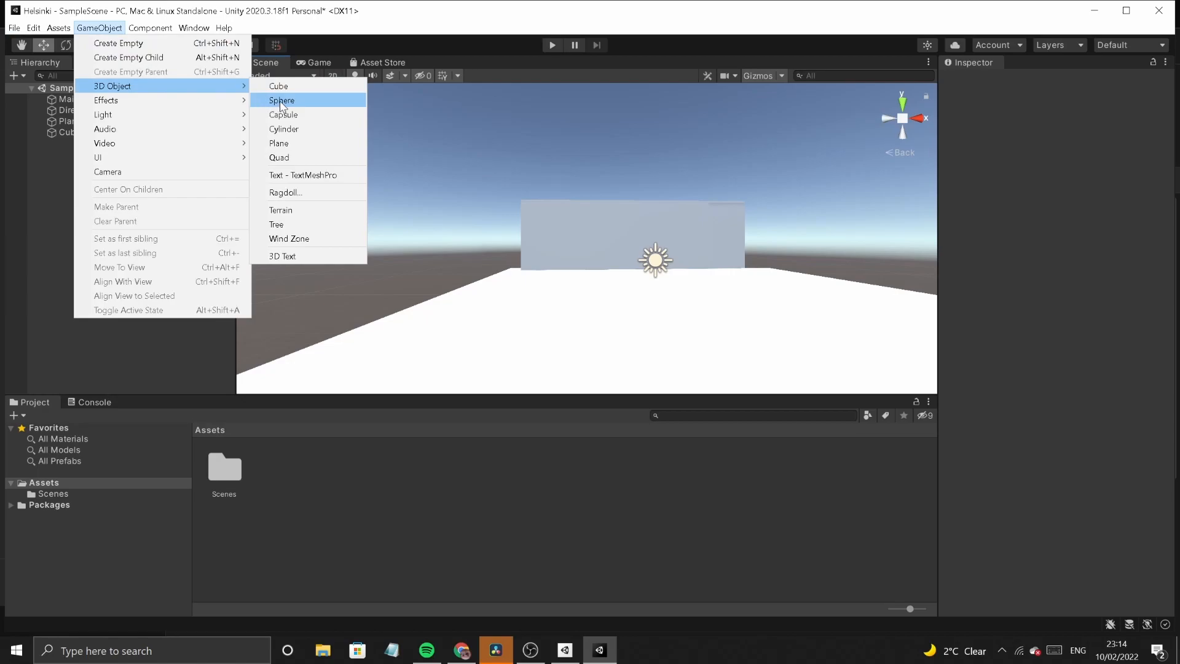
{"action": "left_click", "coordinate": [280, 101]}
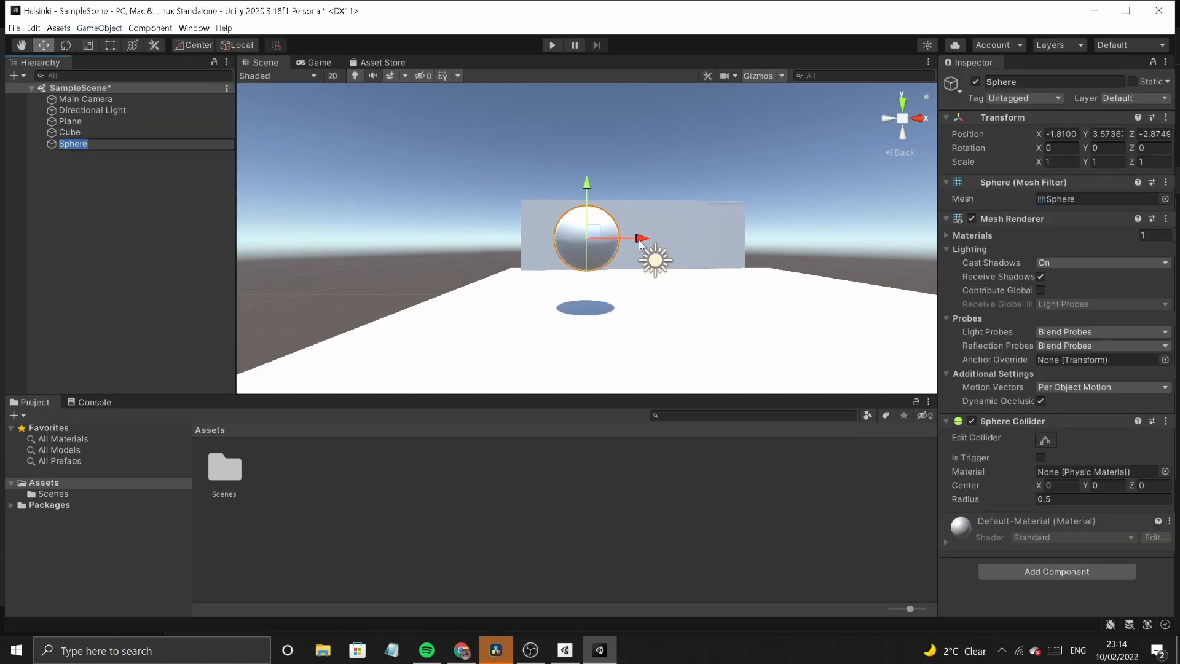
{"action": "left_click_drag", "start_coordinate": [640, 239], "coordinate": [577, 238]}
- Add a 3D capsule to the scene and move it along X to about 0.58
{"action": "left_click", "coordinate": [86, 31]}
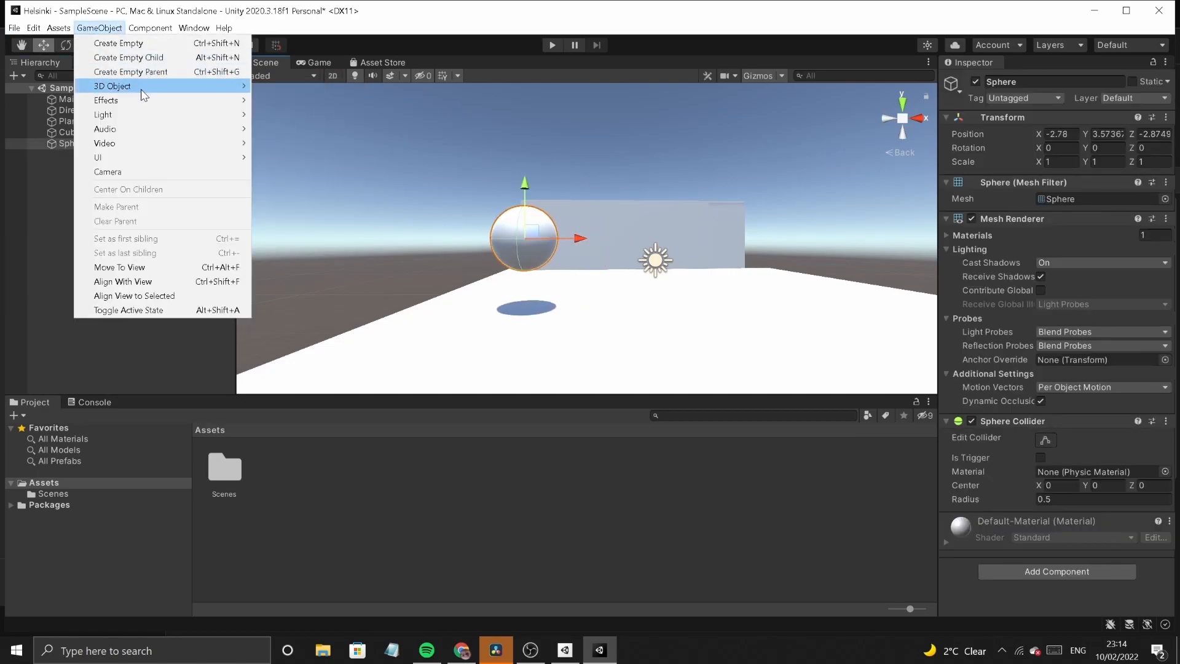
{"action": "mouse_move", "coordinate": [147, 83]}
{"action": "left_click", "coordinate": [285, 116]}
{"action": "left_click_drag", "start_coordinate": [641, 246], "coordinate": [796, 241]}
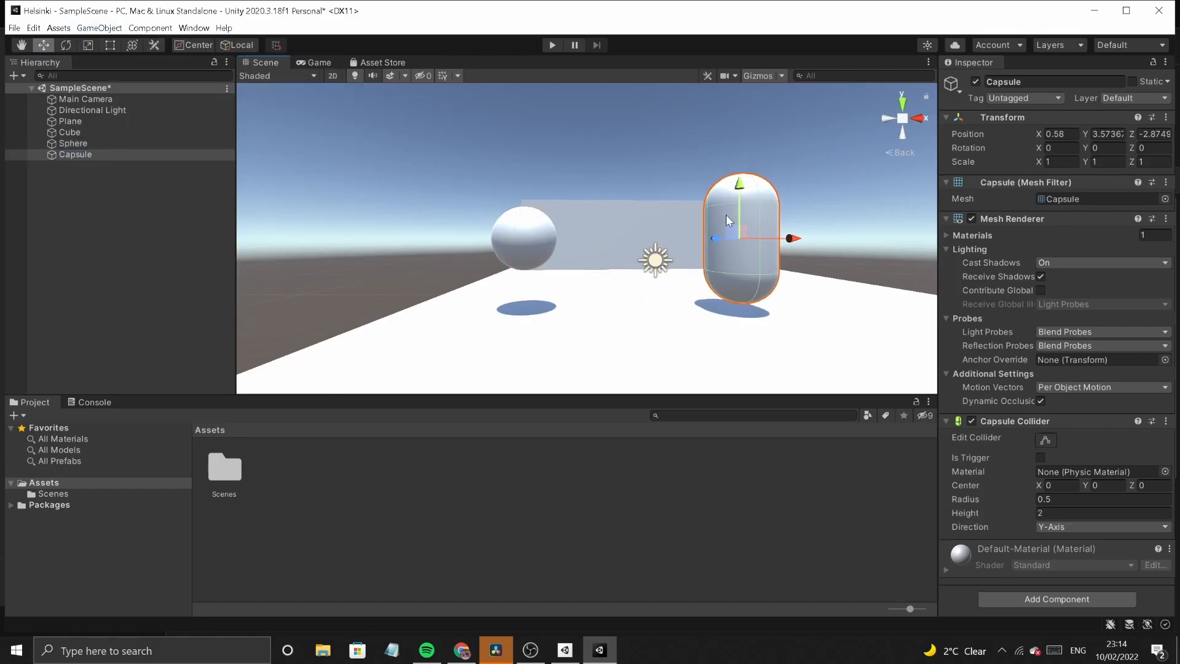
- Add a 3D cylinder to the scene between the sphere and the capsule
{"action": "left_click", "coordinate": [102, 28]}
{"action": "mouse_move", "coordinate": [158, 90]}
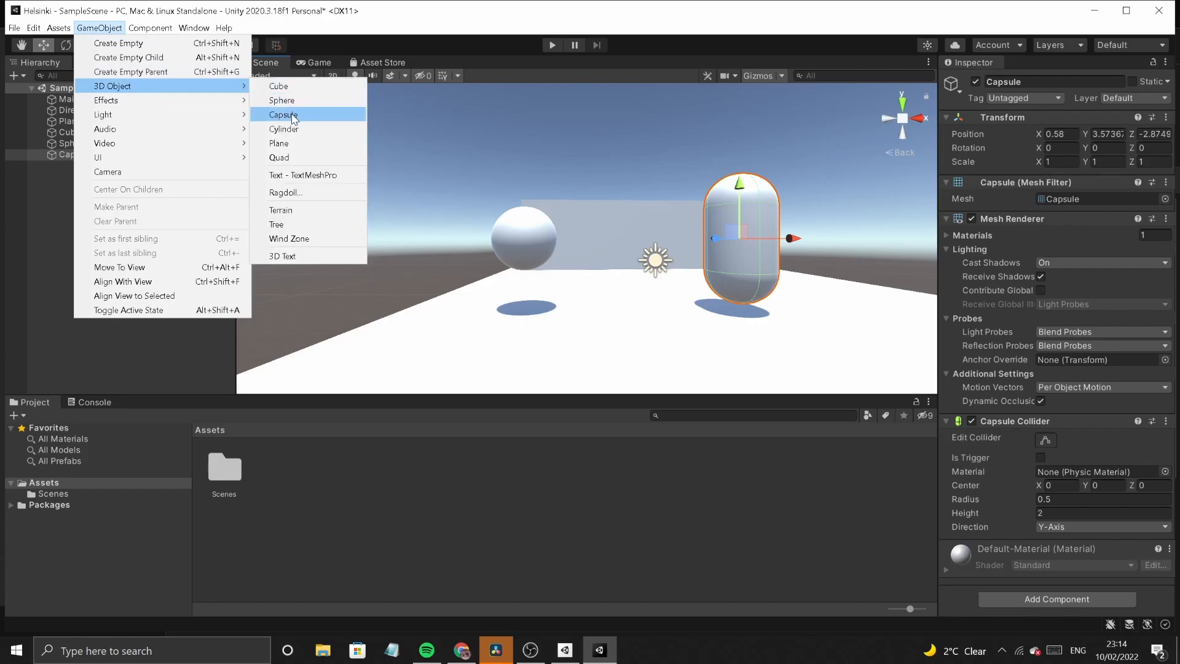
{"action": "left_click", "coordinate": [289, 129]}
{"action": "left_click", "coordinate": [640, 237]}
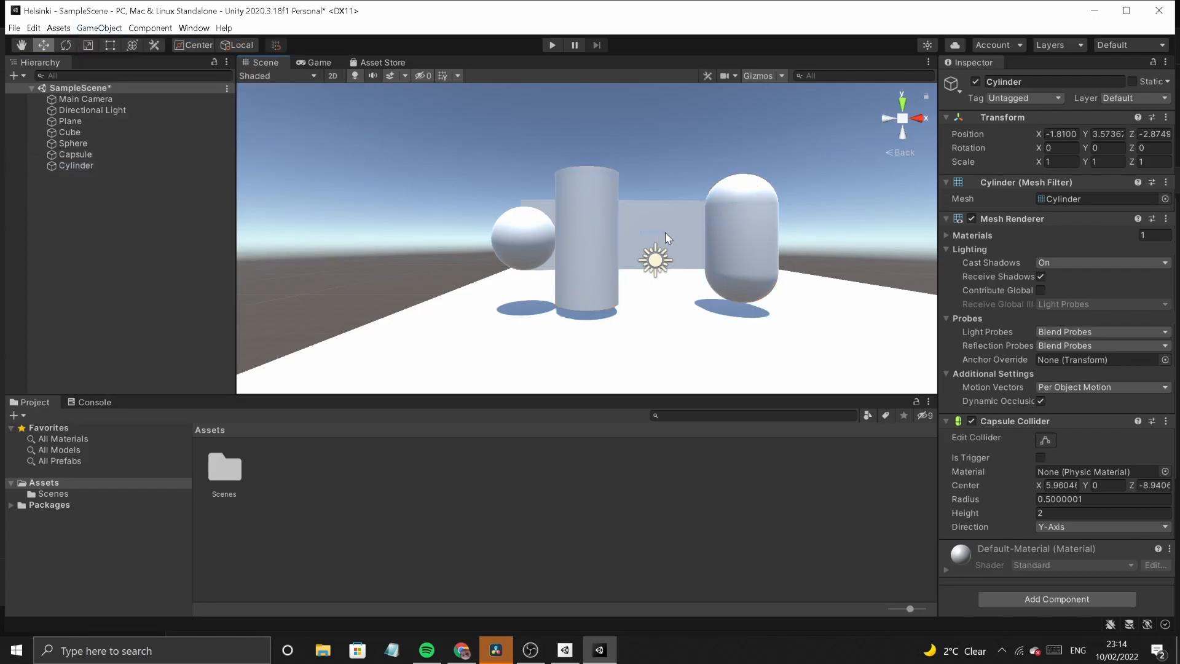
- Move the cylinder along X to -1.2, between the sphere and the capsule, and leave everything deselected
{"action": "left_click_drag", "start_coordinate": [640, 237], "coordinate": [681, 236]}
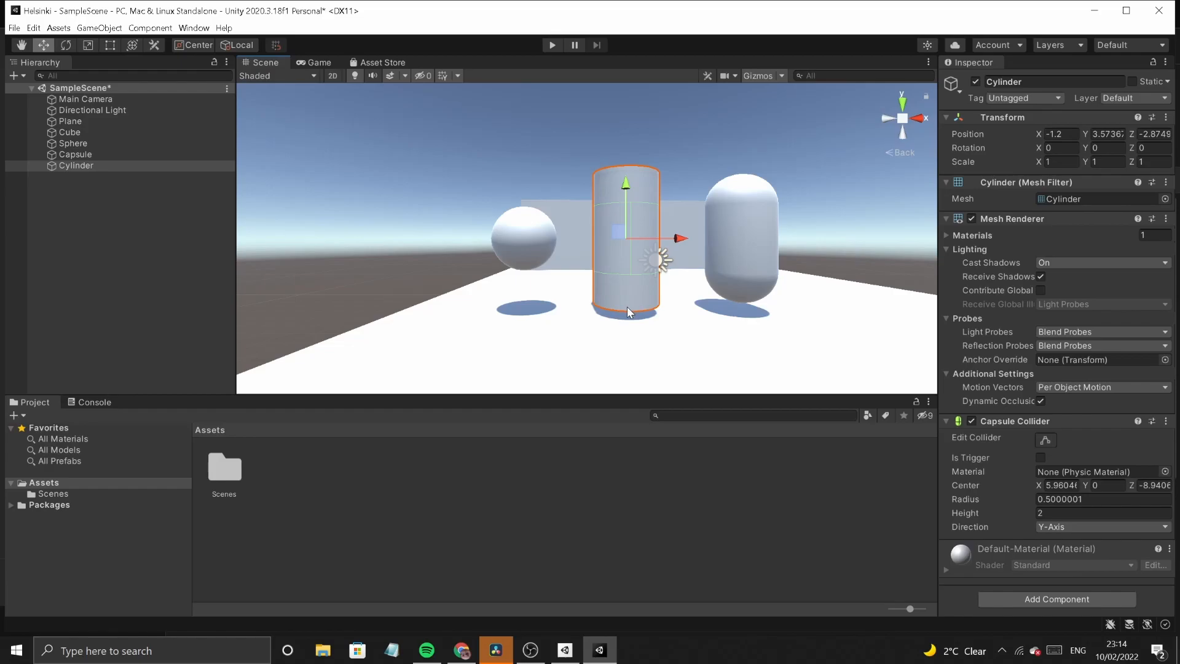
{"action": "right_click_drag", "start_coordinate": [586, 319], "coordinate": [620, 319]}
{"action": "mouse_move", "coordinate": [617, 325]}
{"action": "middle_mouse_down"}
{"action": "mouse_move", "coordinate": [612, 299]}
{"action": "mouse_move", "coordinate": [626, 318]}
{"action": "middle_mouse_up"}
{"action": "scroll", "coordinate": [595, 328], "scroll_direction": "down", "scroll_amount": 2}
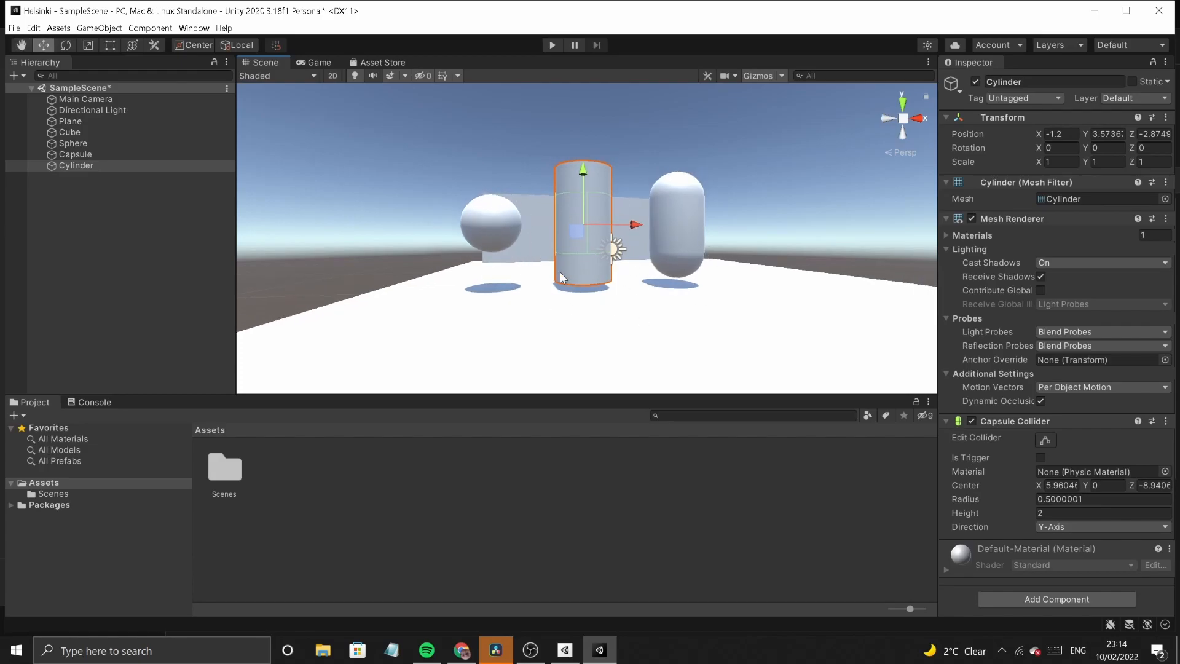
{"action": "left_click", "coordinate": [578, 318]}
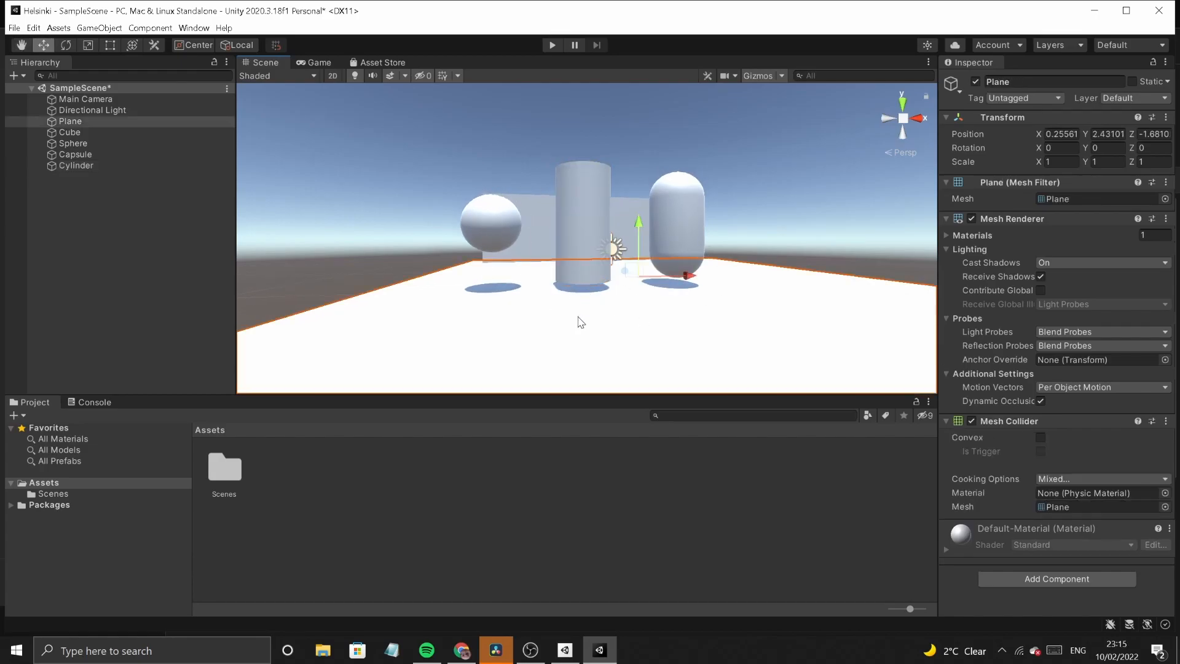
{"action": "left_click", "coordinate": [402, 273]}
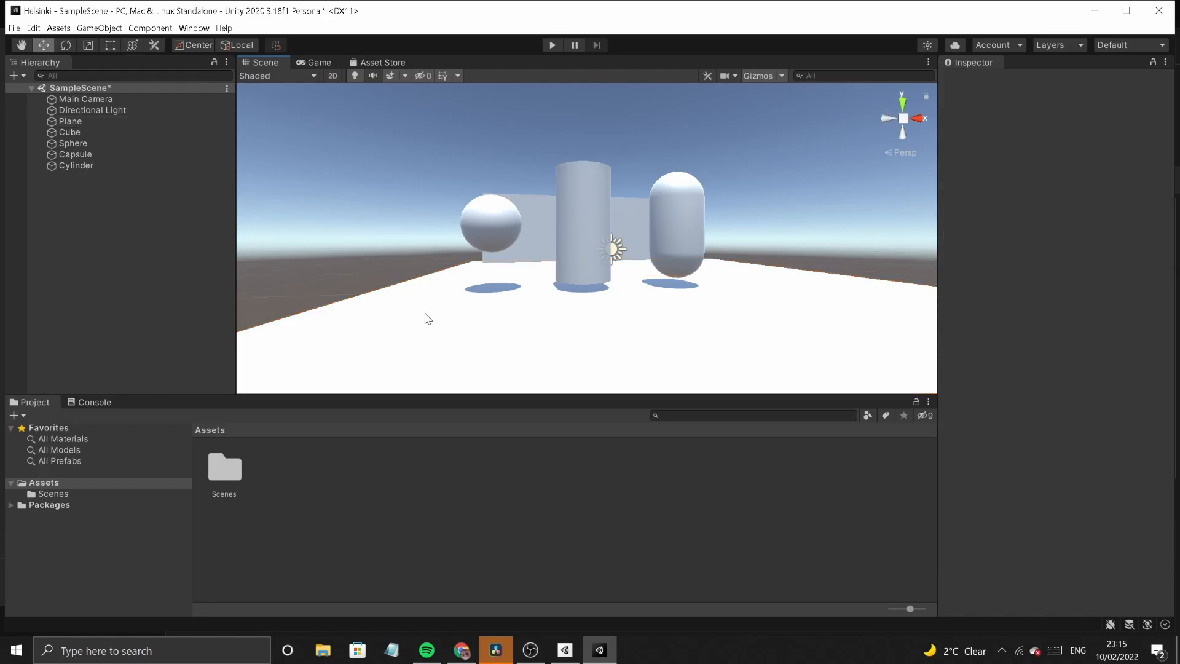
- Create a new material in the Assets folder and name it sphere
{"action": "left_click", "coordinate": [489, 221]}
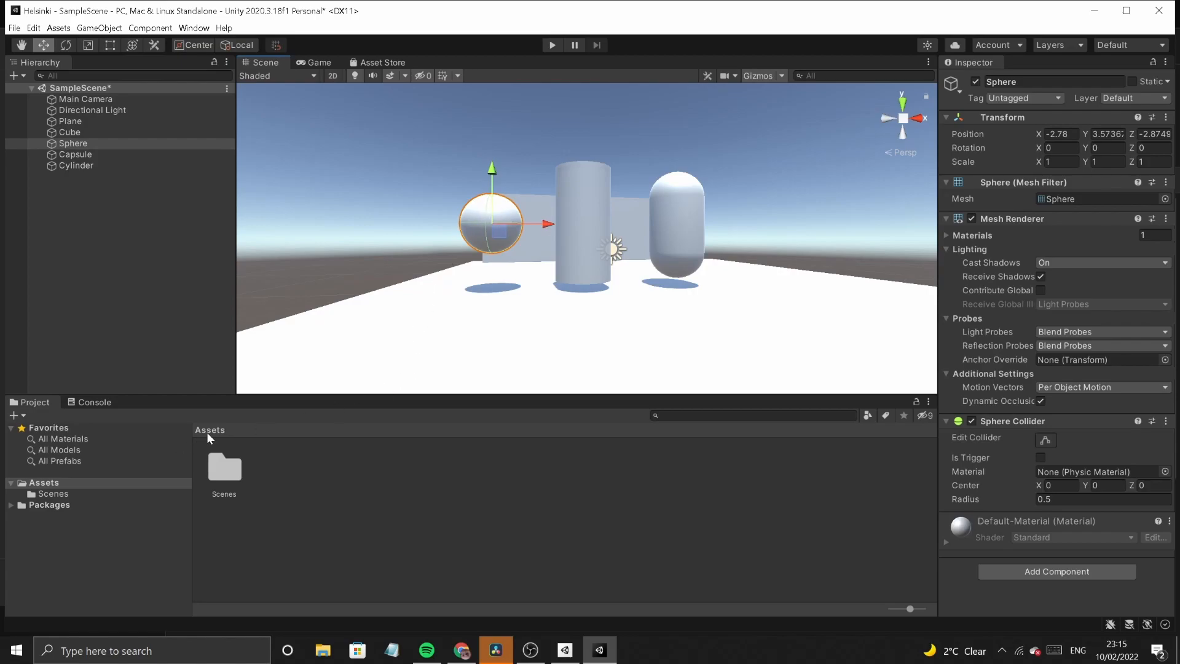
{"action": "right_click", "coordinate": [336, 461]}
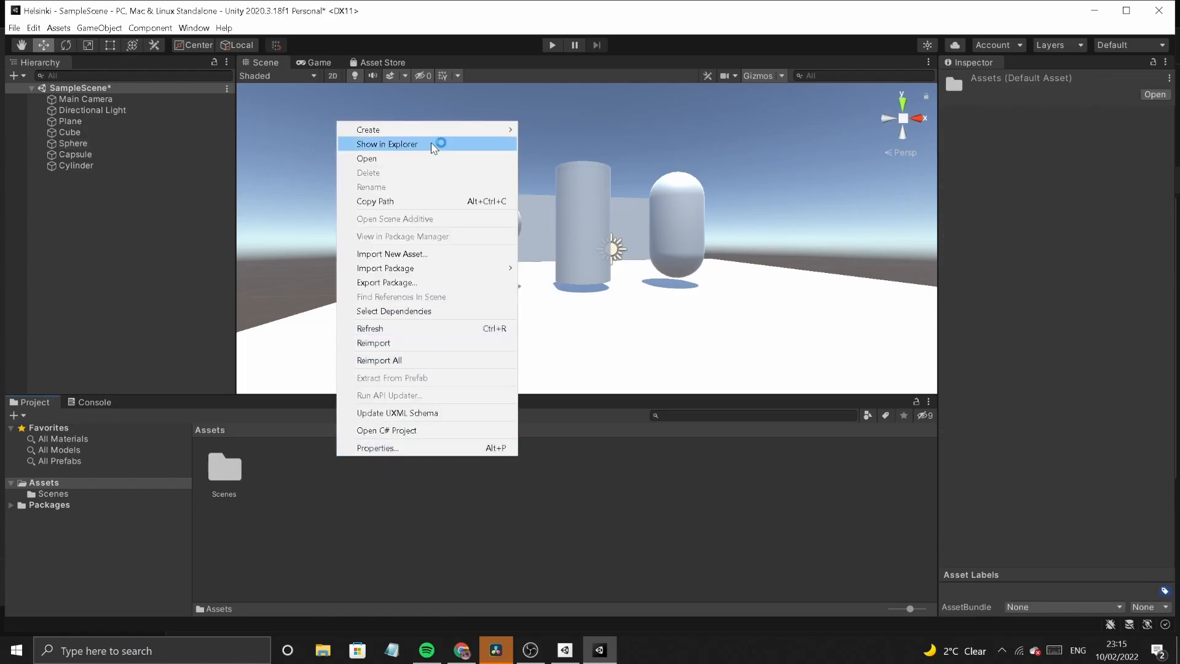
{"action": "mouse_move", "coordinate": [456, 127]}
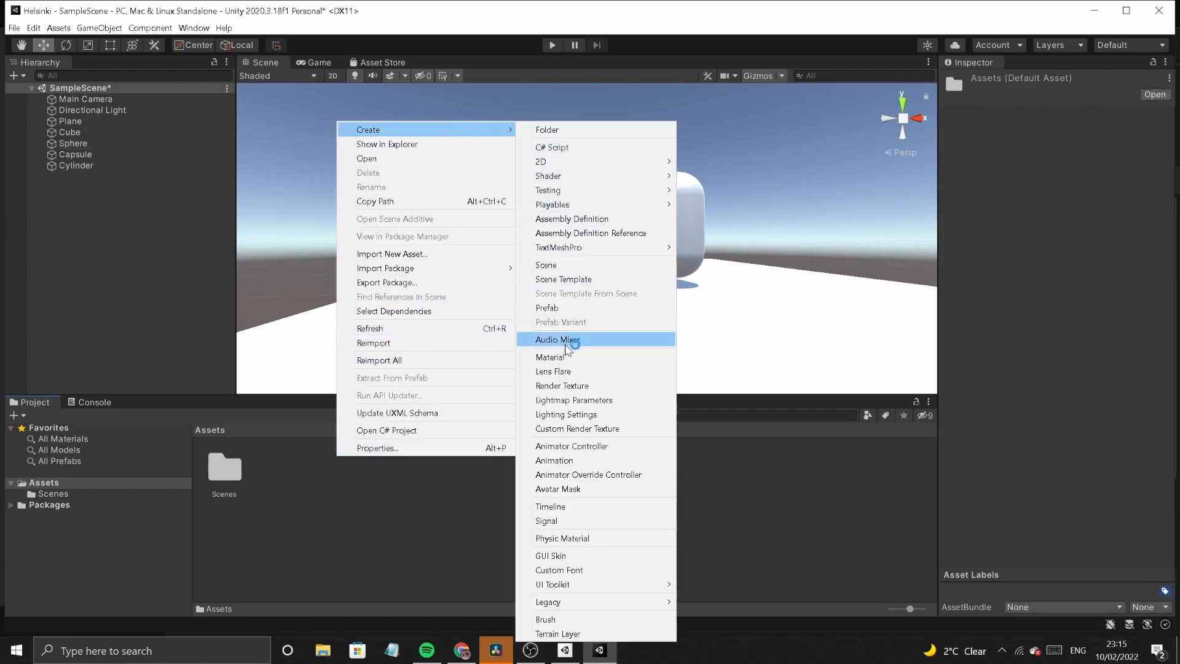
{"action": "left_click", "coordinate": [558, 358]}
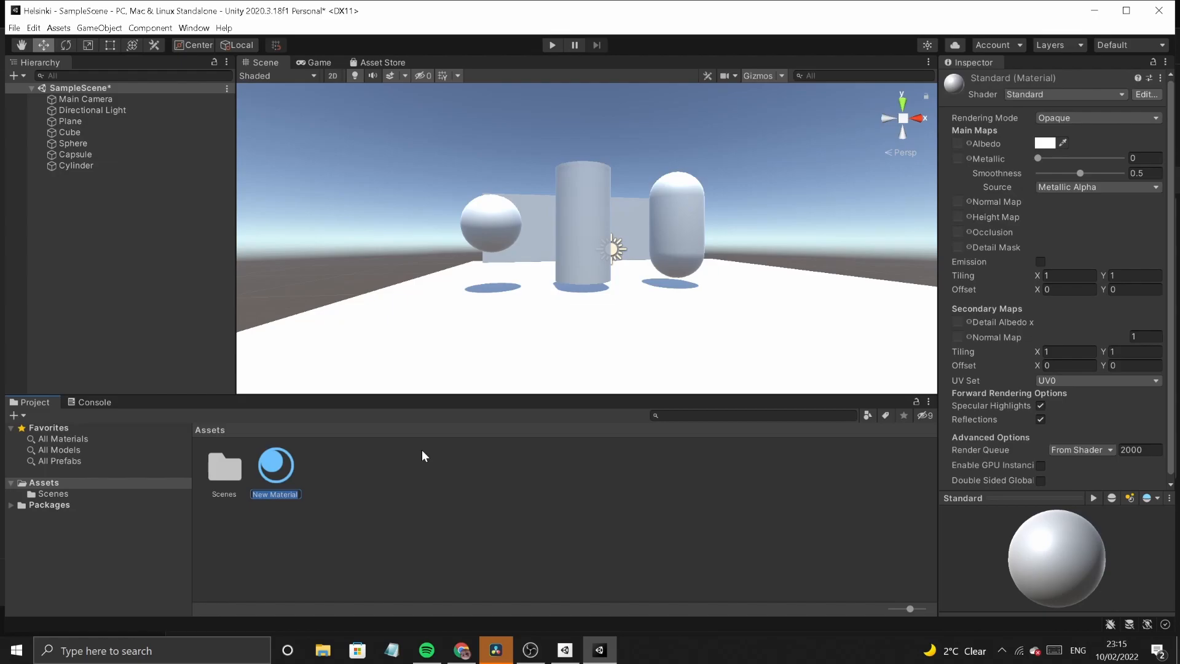
{"action": "type", "text": "sphere"}
{"action": "key", "text": "Return"}
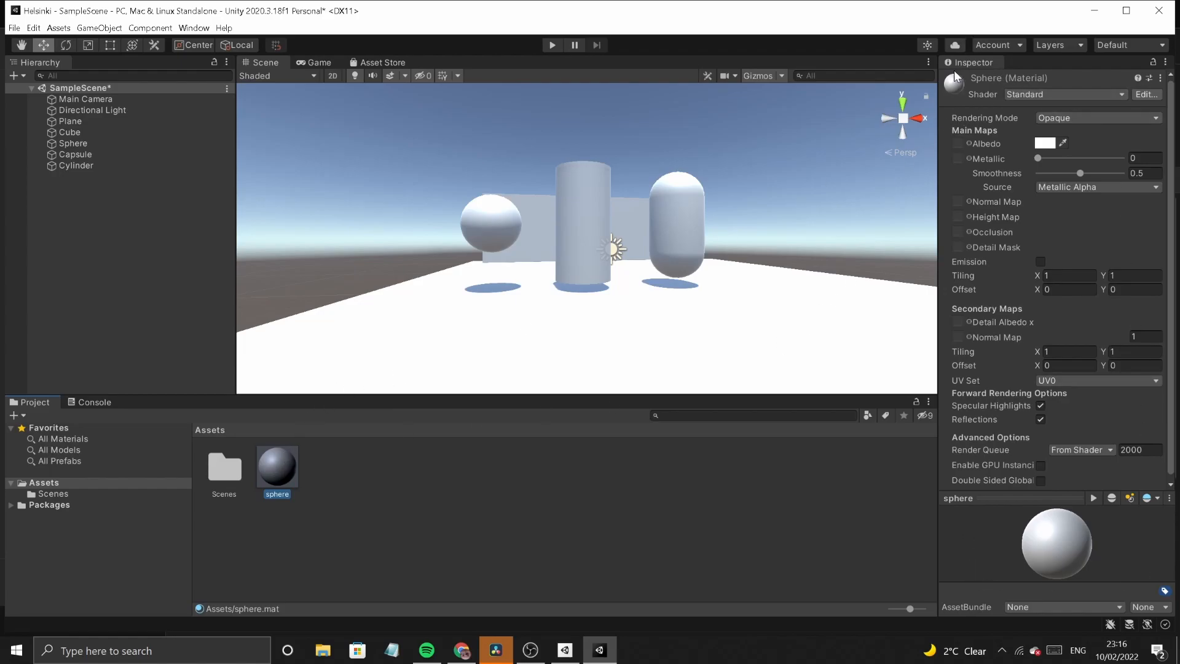
- Set the sphere material's albedo to red (FD0C0C) and apply the material to the sphere in the scene
{"action": "left_click", "coordinate": [1043, 144]}
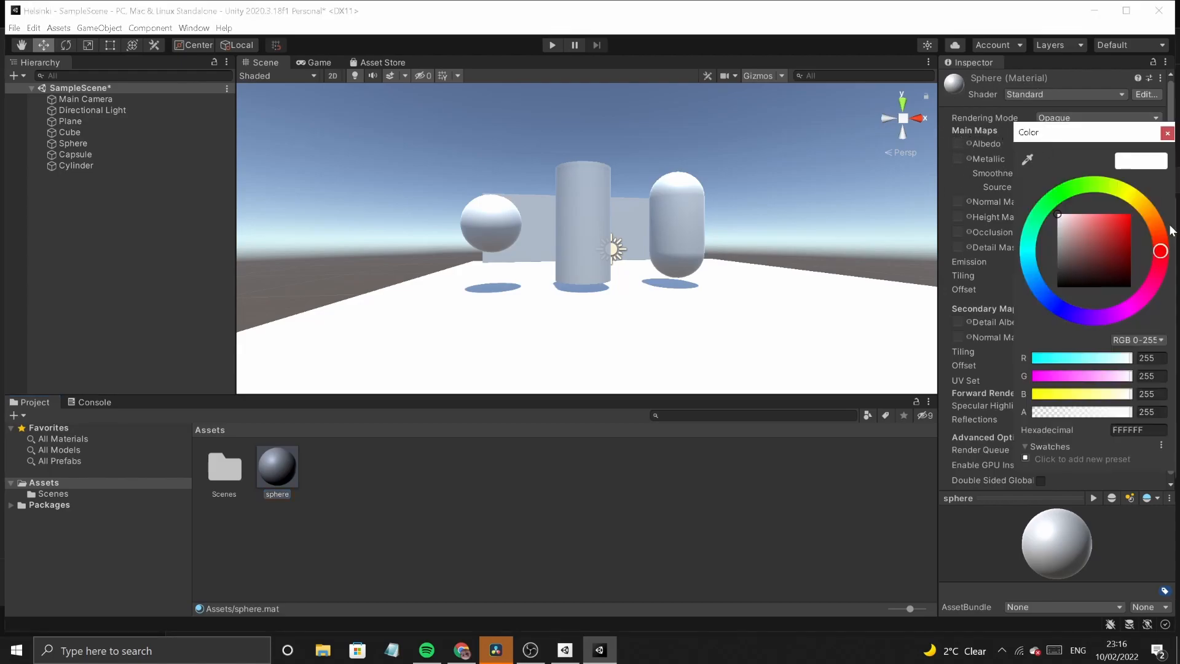
{"action": "left_click", "coordinate": [1128, 215]}
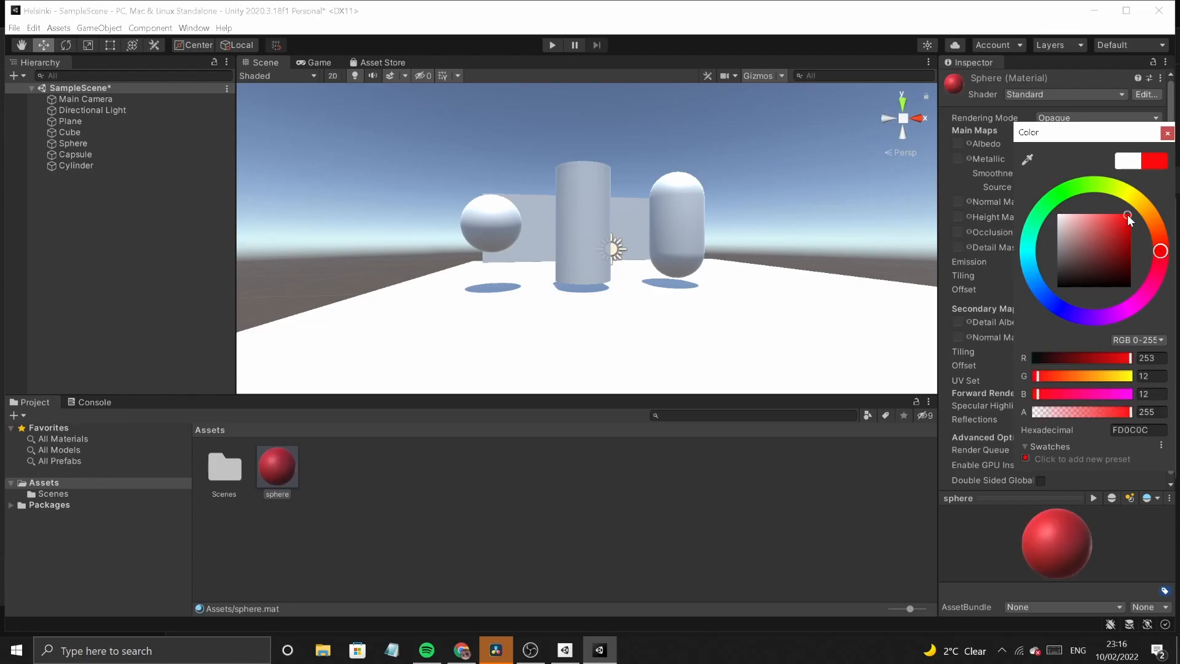
{"action": "left_click", "coordinate": [1167, 132]}
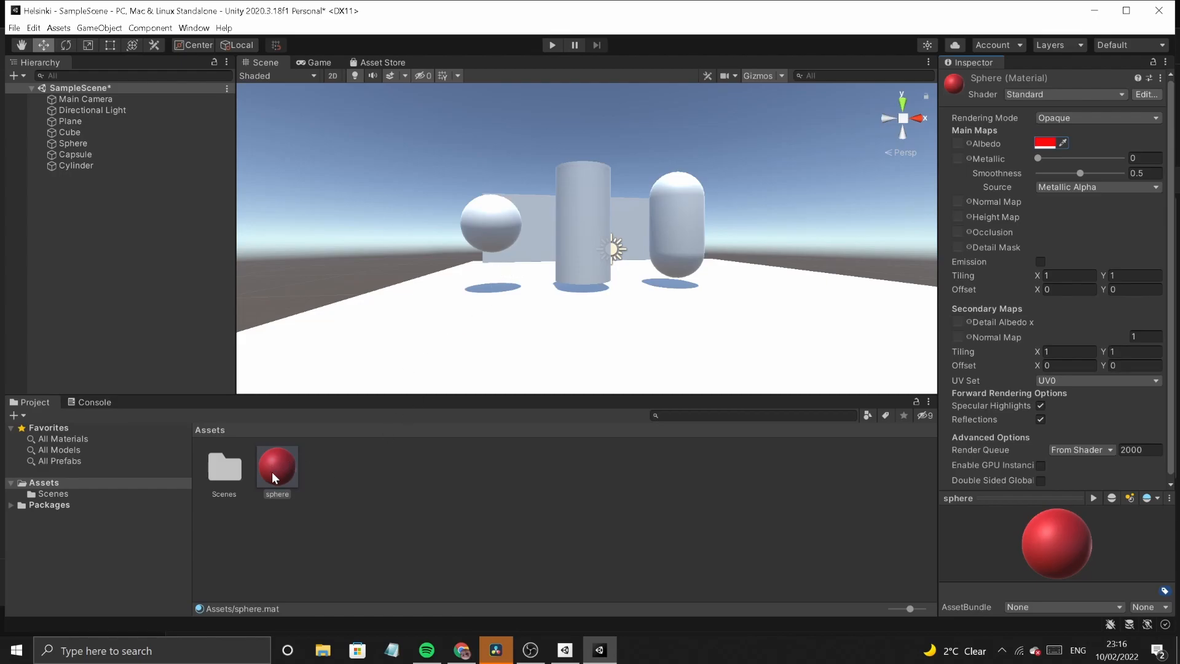
{"action": "left_click_drag", "start_coordinate": [272, 471], "coordinate": [487, 235]}
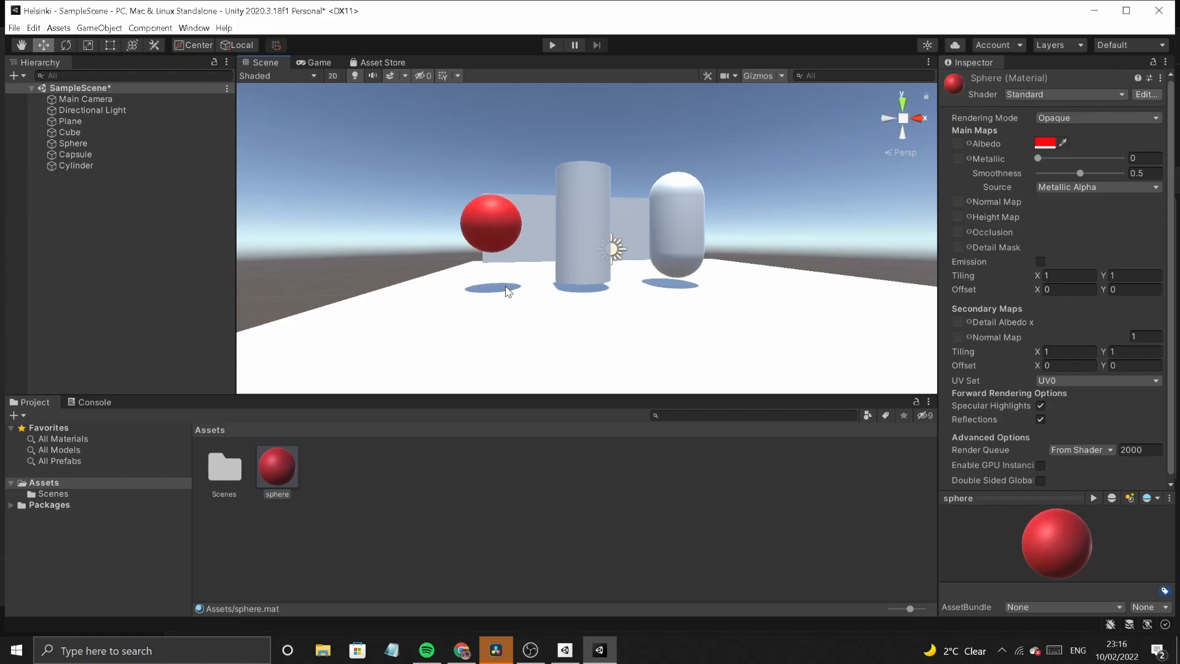
- Set the sphere material's Metallic to about 0.353 and Smoothness to about 0.651, then deselect it
{"action": "scroll", "coordinate": [508, 289], "scroll_direction": "up", "scroll_amount": 6}
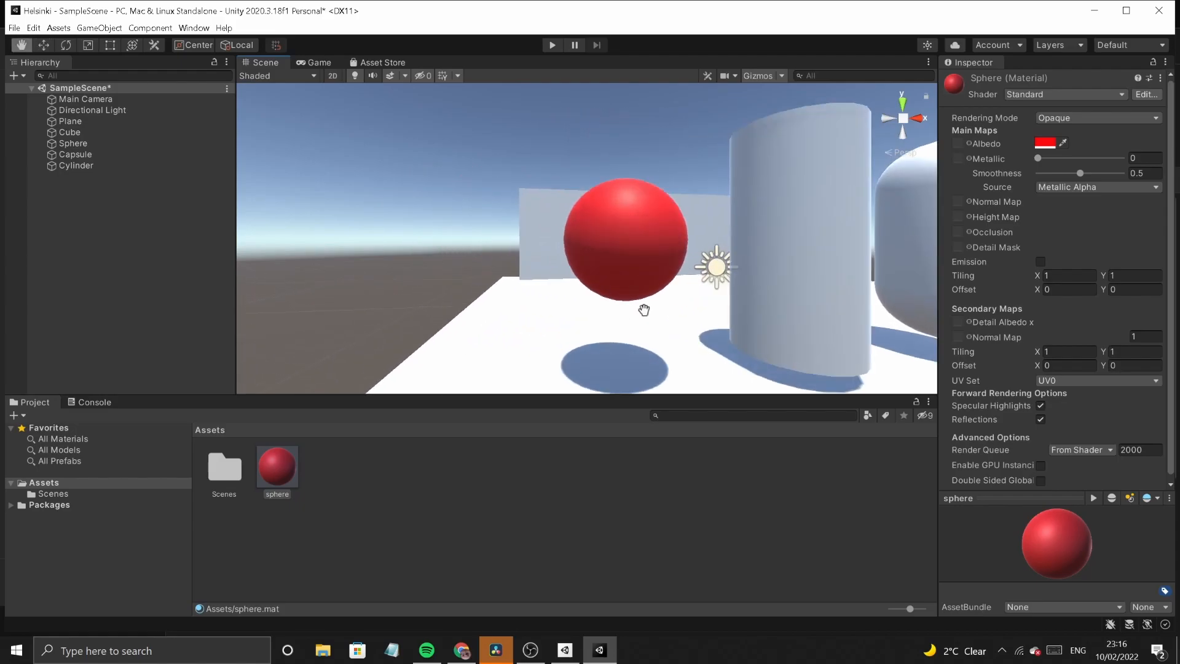
{"action": "middle_click_drag", "start_coordinate": [648, 316], "coordinate": [615, 280]}
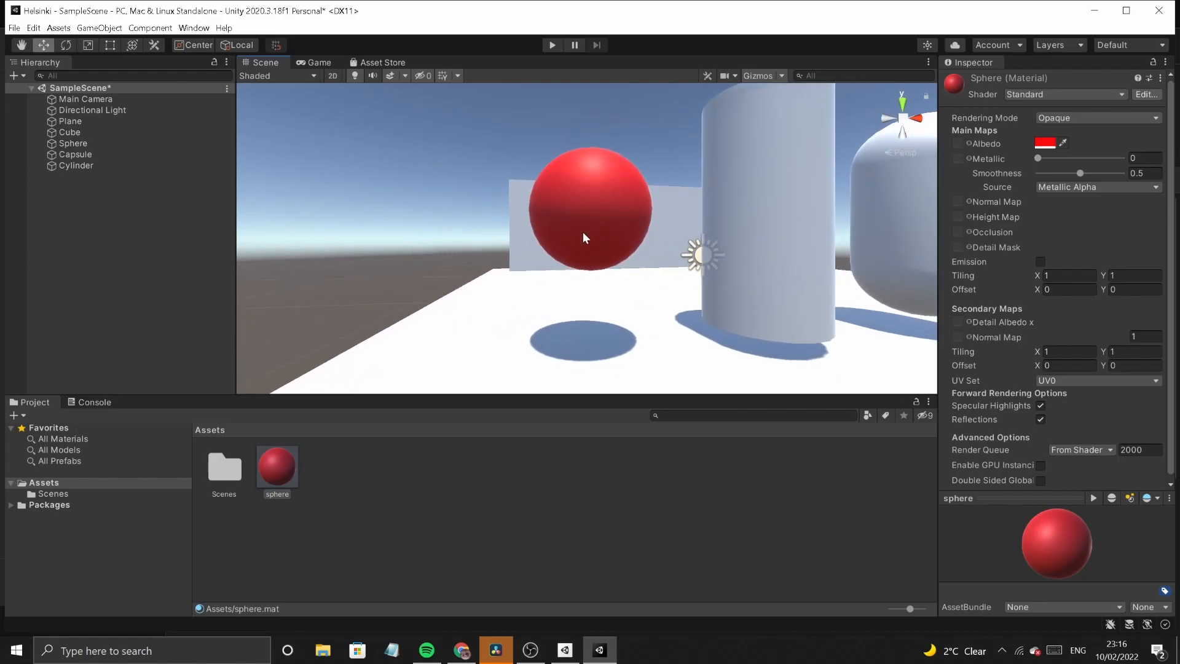
{"action": "left_click_drag", "start_coordinate": [1039, 157], "coordinate": [1093, 174]}
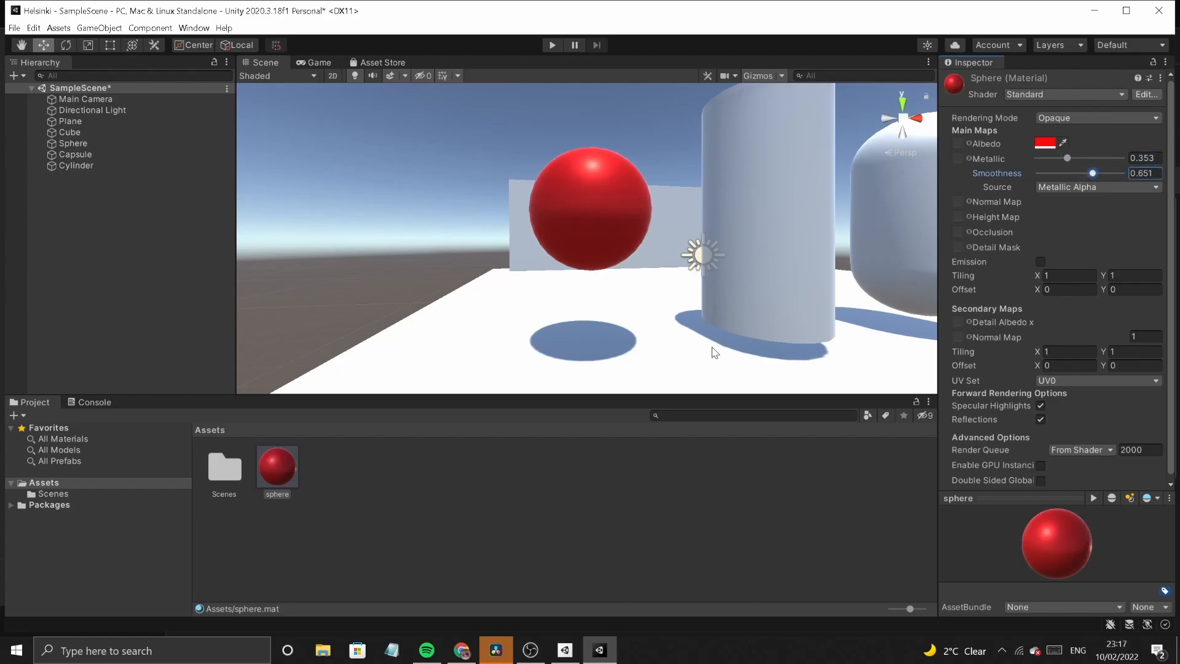
{"action": "left_click", "coordinate": [411, 471]}
- Apply the red sphere material to the capsule as well
{"action": "middle_click_drag", "start_coordinate": [559, 353], "coordinate": [400, 327]}
{"action": "middle_click_drag", "start_coordinate": [722, 265], "coordinate": [711, 265]}
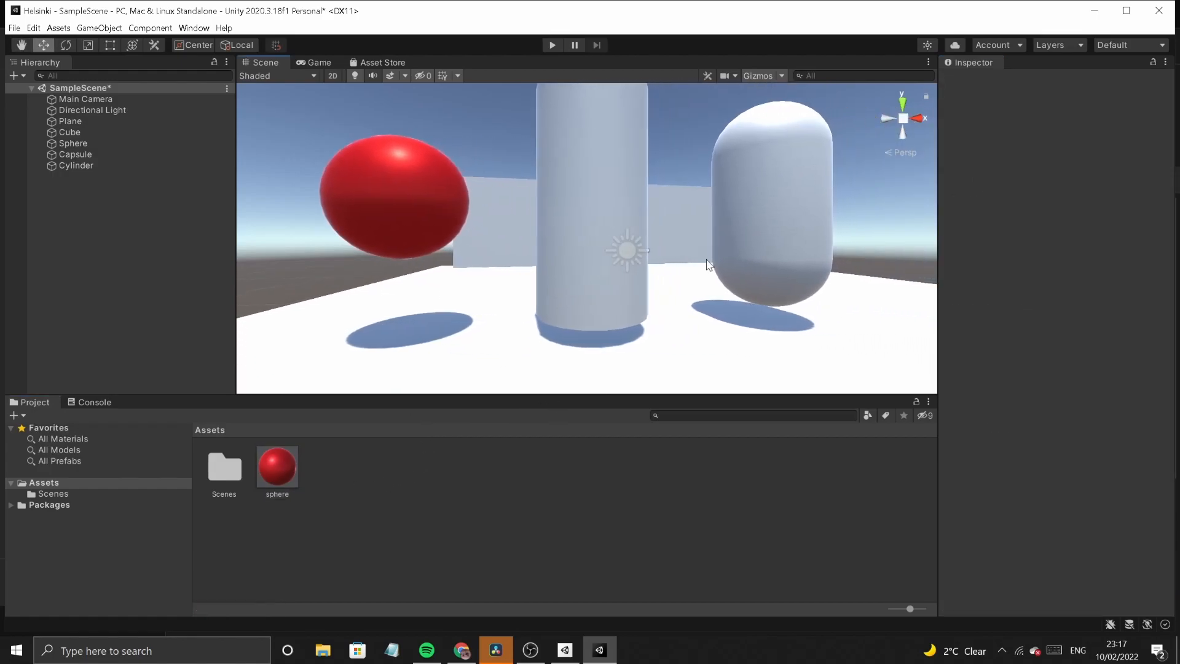
{"action": "left_click_drag", "start_coordinate": [279, 466], "coordinate": [756, 271]}
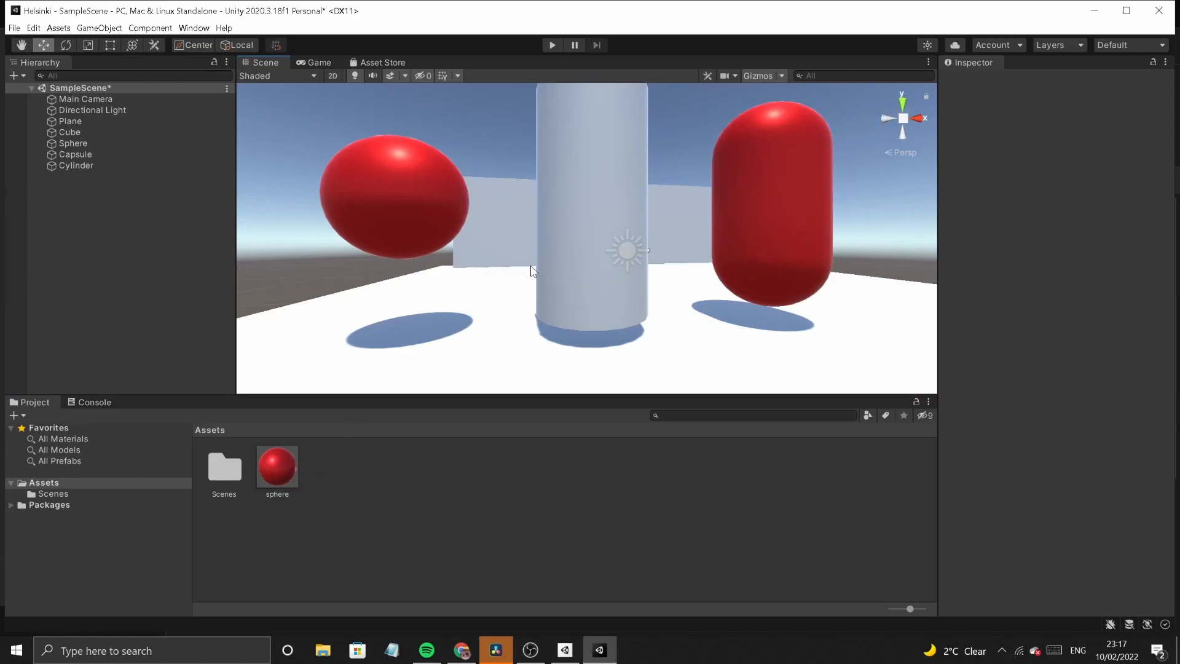
- Examine the objects with the red material and the plain back wall from several distances and angles
{"action": "scroll", "coordinate": [527, 327], "scroll_direction": "down", "scroll_amount": 5}
{"action": "middle_click_drag", "start_coordinate": [523, 303], "coordinate": [527, 310]}
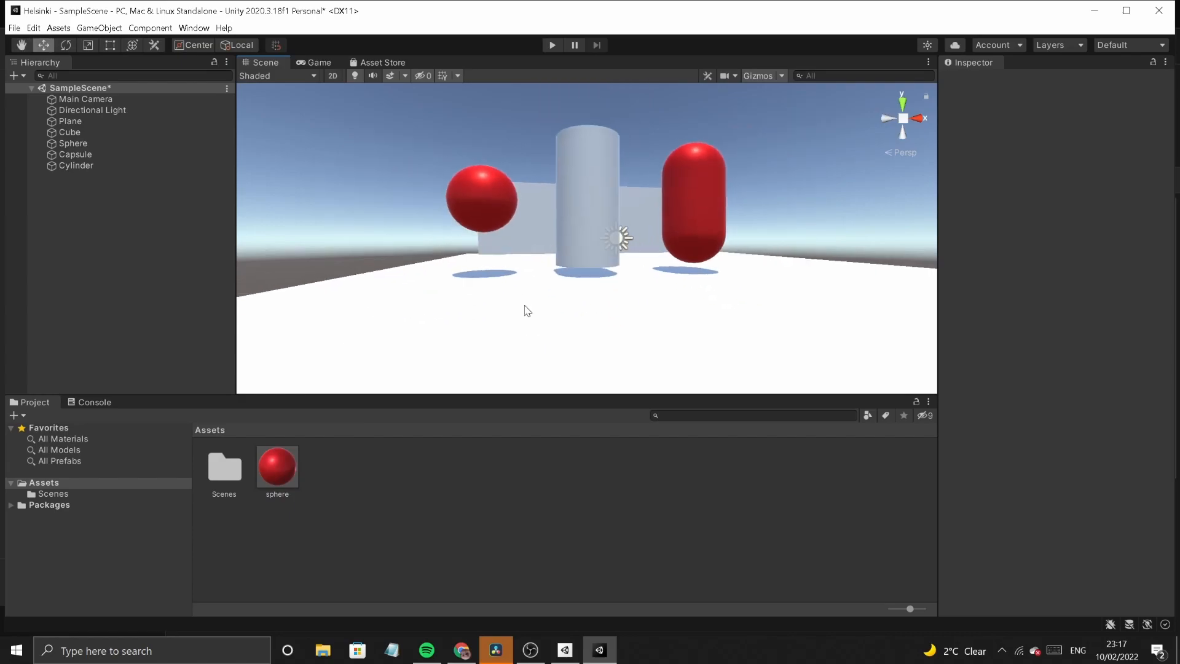
{"action": "scroll", "coordinate": [525, 305], "scroll_direction": "up", "scroll_amount": 2}
{"action": "scroll", "coordinate": [524, 306], "scroll_direction": "down", "scroll_amount": 1}
{"action": "middle_click_drag", "start_coordinate": [525, 305], "coordinate": [539, 342]}
{"action": "right_click_drag", "start_coordinate": [539, 341], "coordinate": [547, 369]}
{"action": "middle_click_drag", "start_coordinate": [499, 319], "coordinate": [499, 297]}
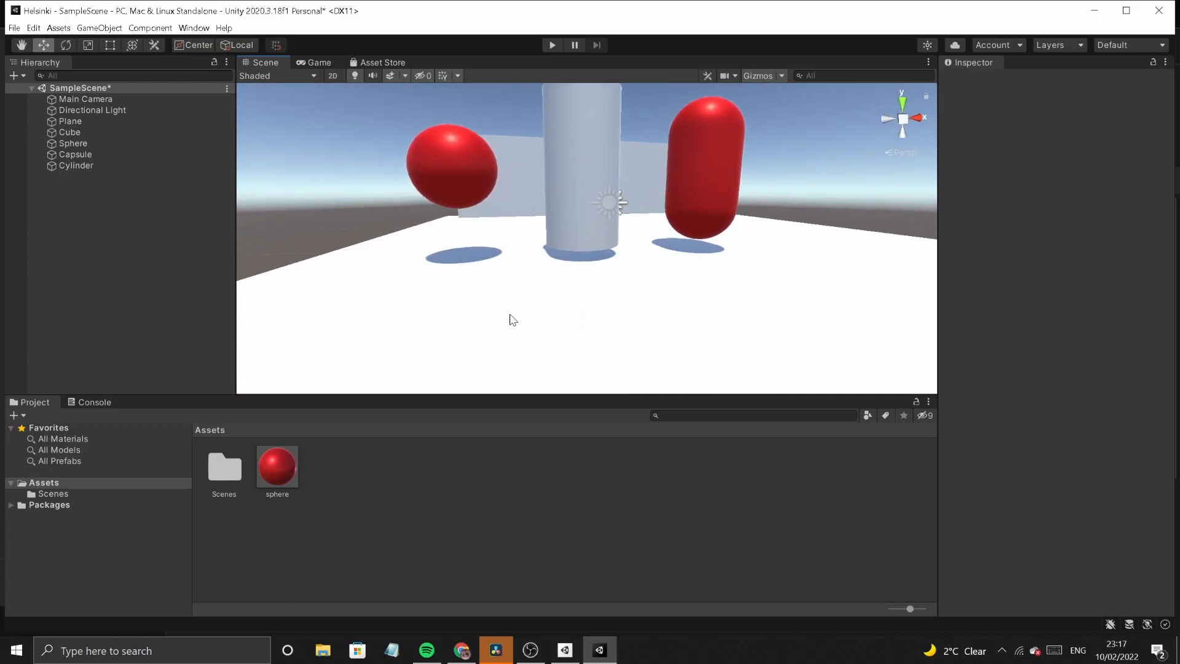
{"action": "scroll", "coordinate": [637, 308], "scroll_direction": "up", "scroll_amount": 2}
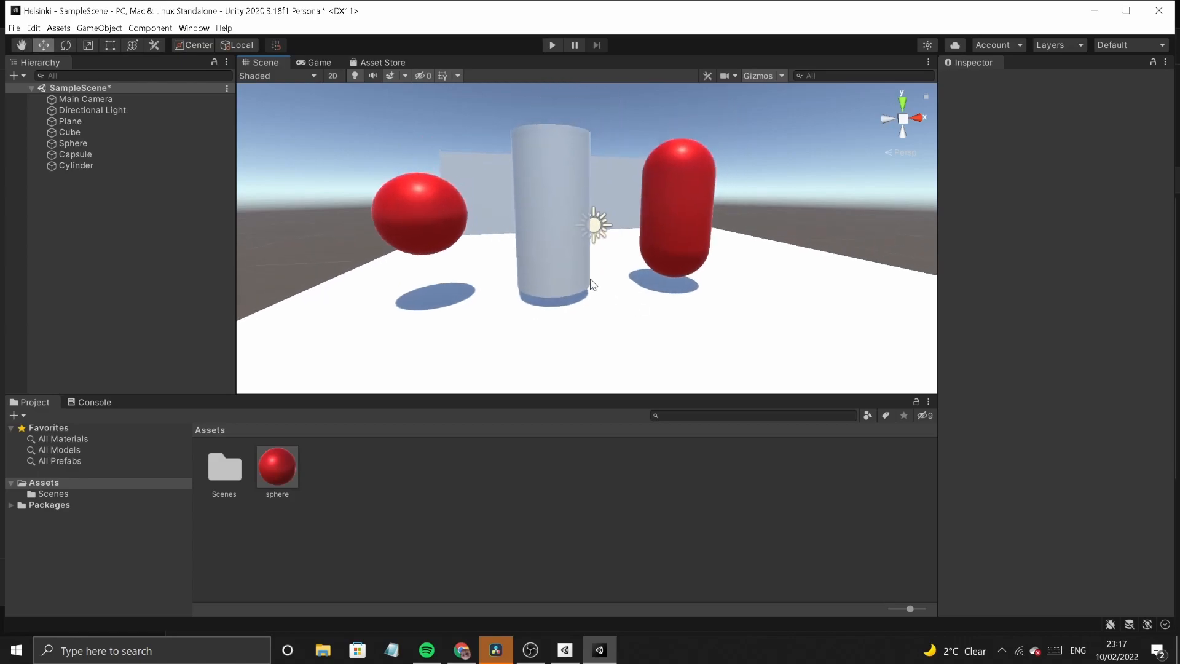
{"action": "scroll", "coordinate": [587, 276], "scroll_direction": "up", "scroll_amount": 3}
{"action": "scroll", "coordinate": [587, 276], "scroll_direction": "up", "scroll_amount": 5}
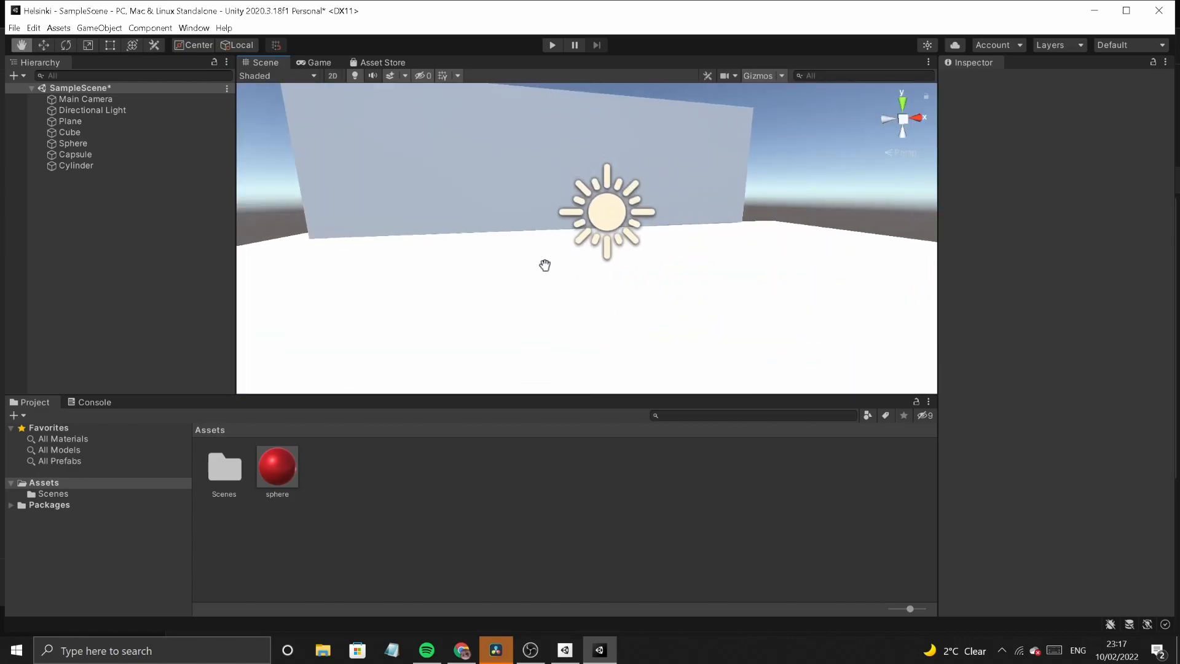
{"action": "scroll", "coordinate": [528, 234], "scroll_direction": "up", "scroll_amount": 3}
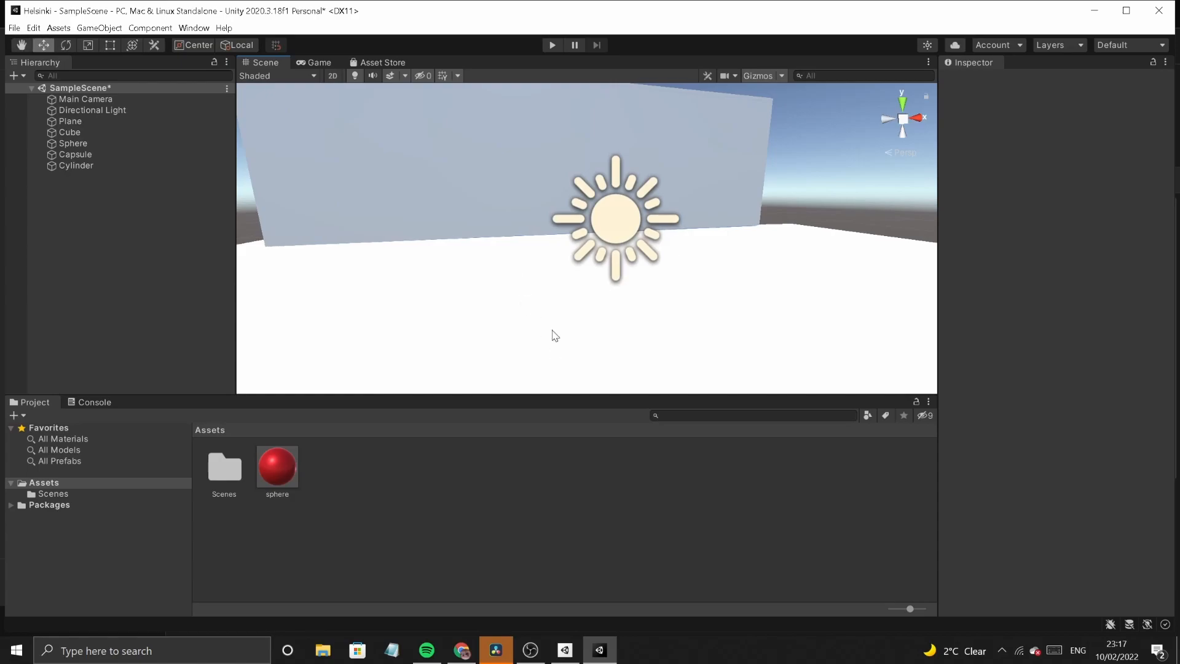
{"action": "right_click_drag", "start_coordinate": [684, 199], "coordinate": [617, 169]}
{"action": "key", "text": "w"}
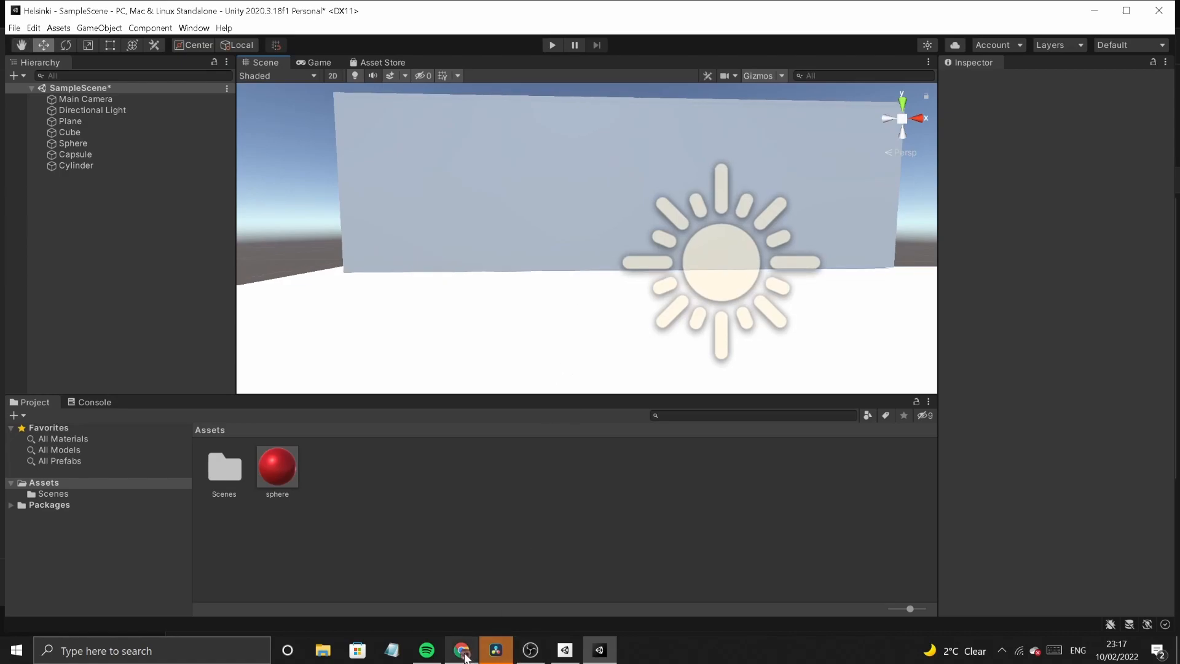
- Switch to Chrome and download the Bricks 074 material as 1K-JPG from ambientCG's materials
{"action": "mouse_move", "coordinate": [565, 650]}
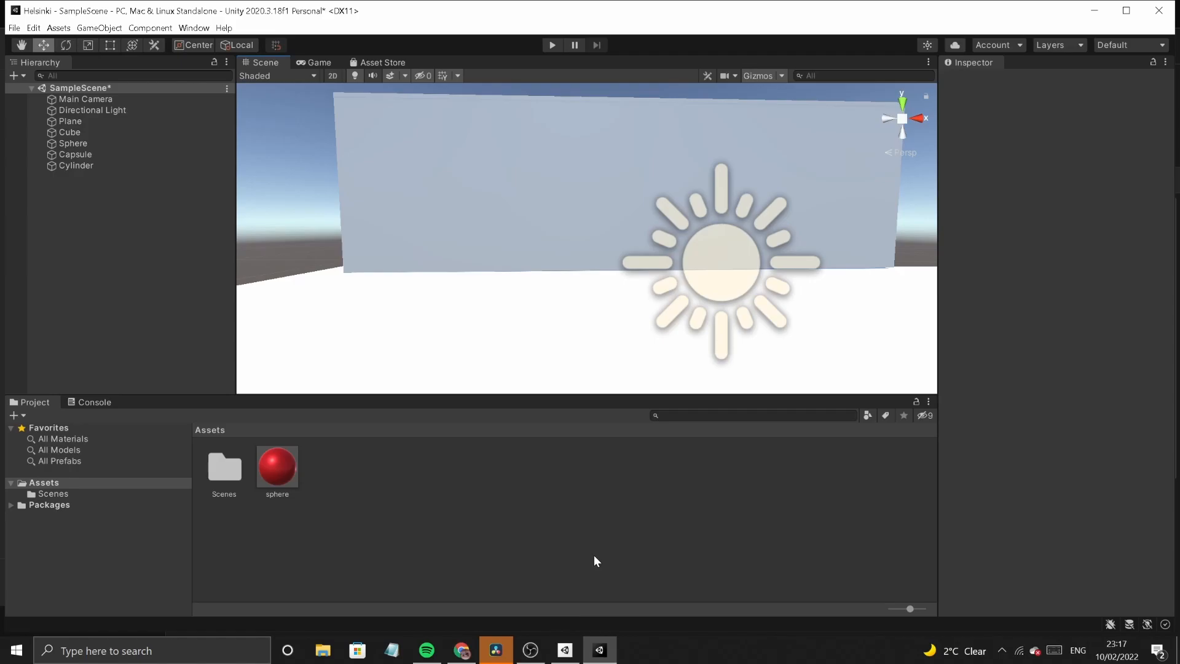
{"action": "left_click", "coordinate": [462, 652]}
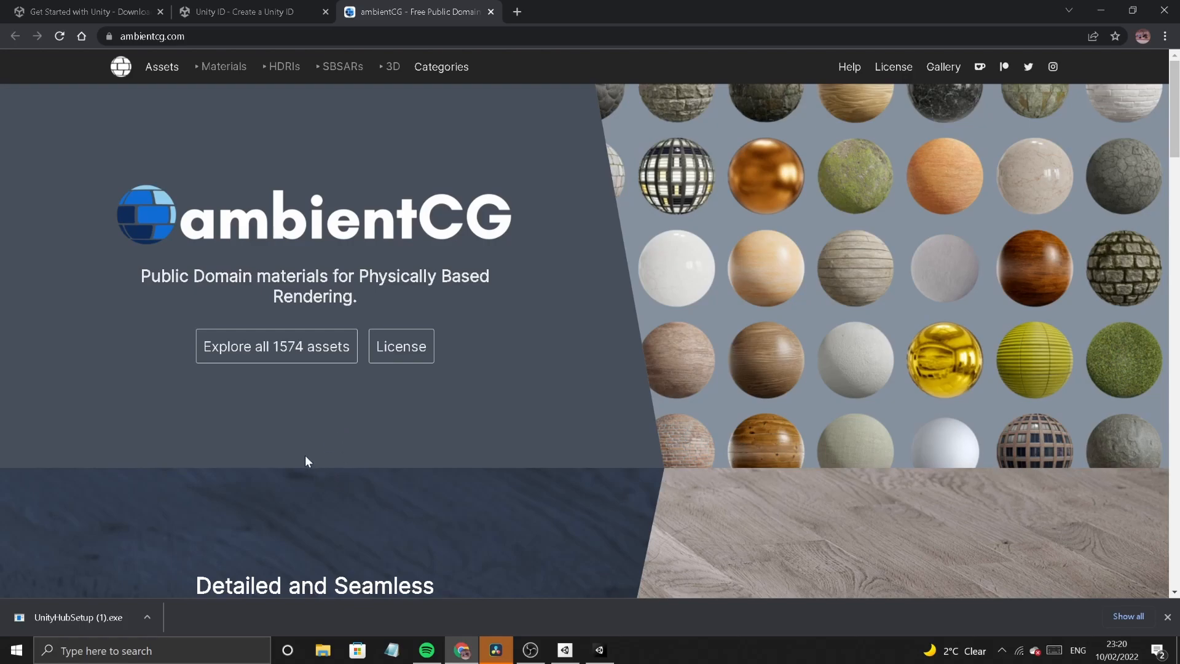
{"action": "left_click", "coordinate": [218, 68]}
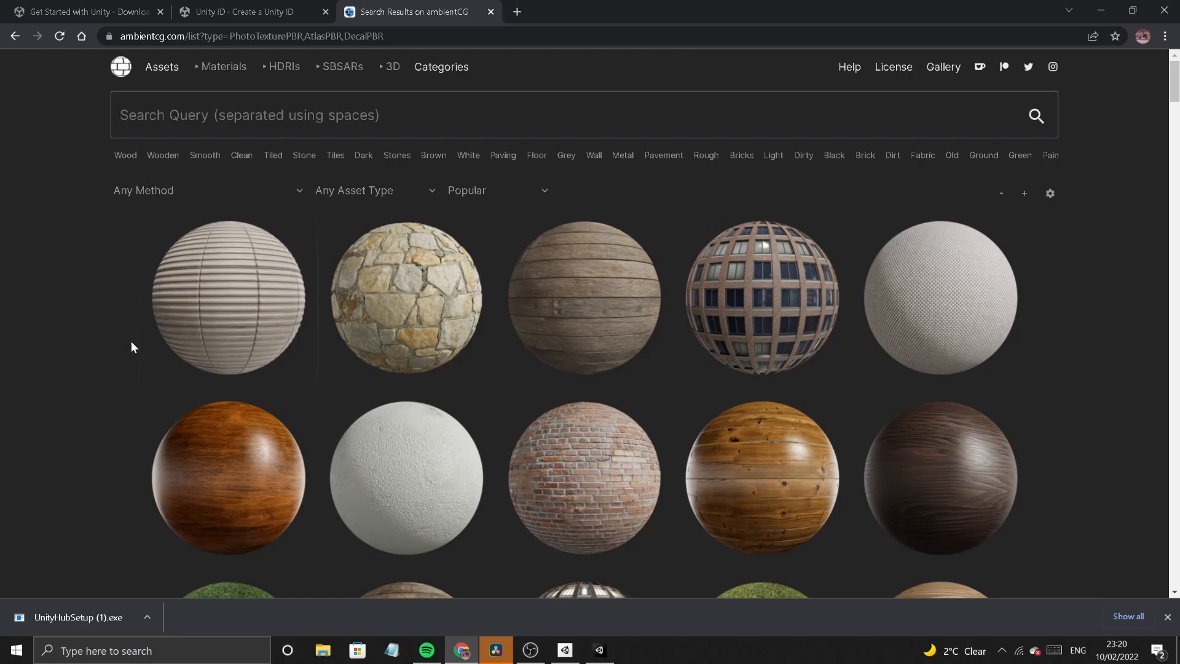
{"action": "scroll", "coordinate": [139, 339], "scroll_direction": "down", "scroll_amount": 2}
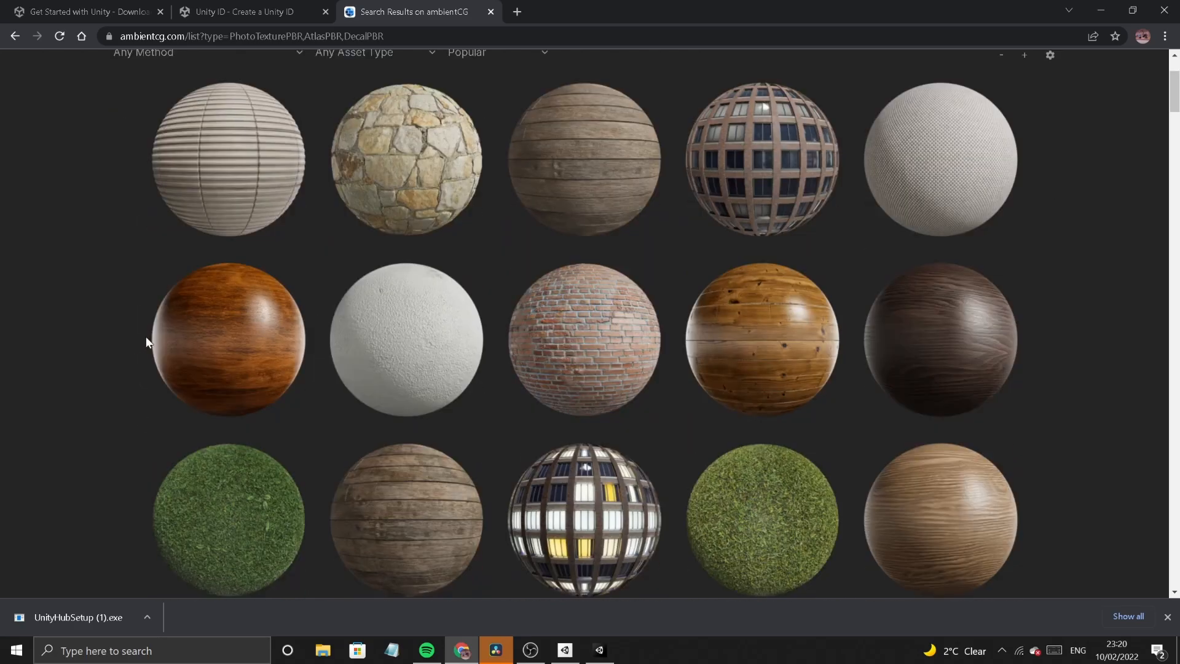
{"action": "left_click", "coordinate": [582, 344]}
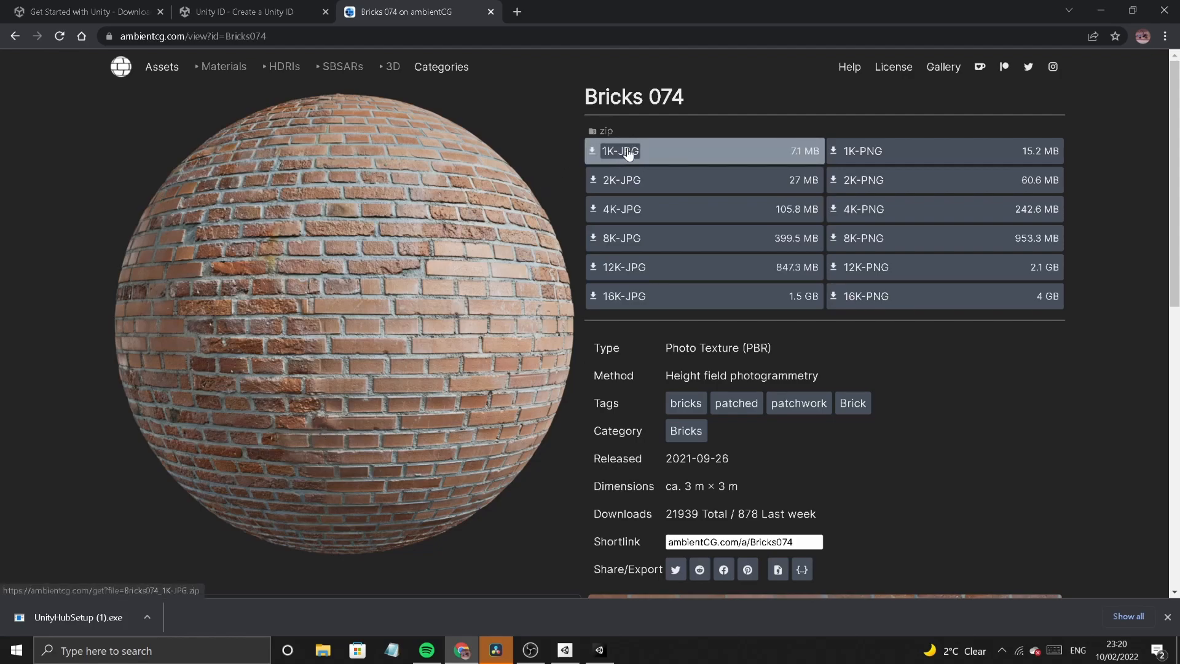
{"action": "left_click", "coordinate": [622, 153]}
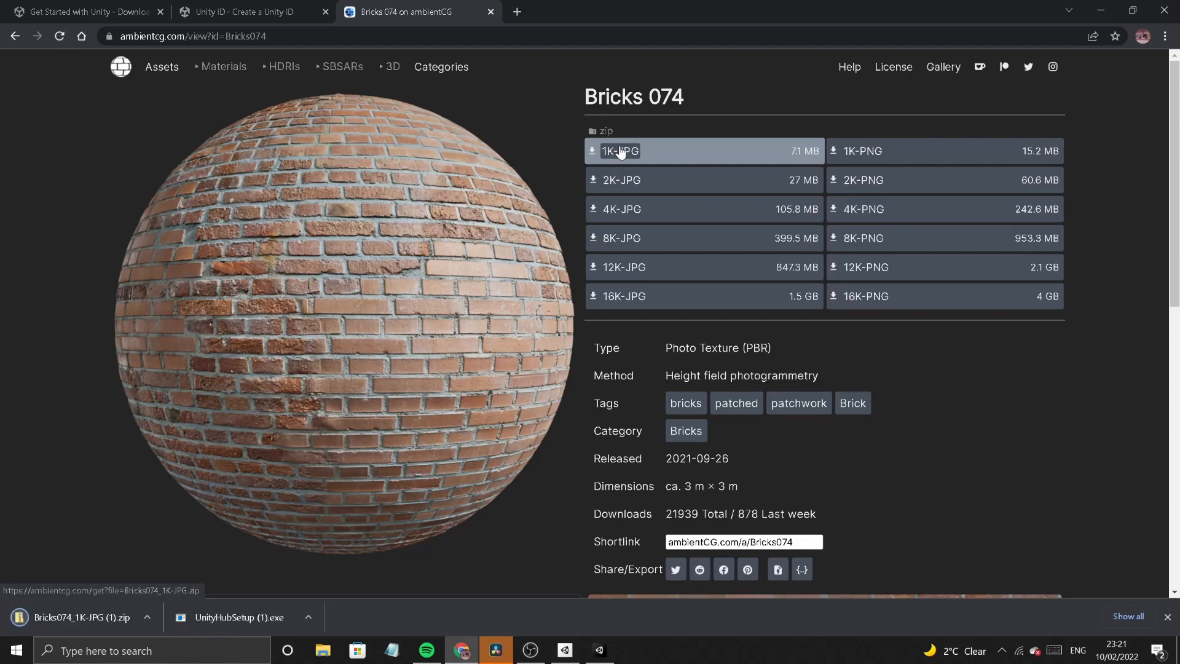
- Show the downloaded Bricks074_1K-JPG (1) zip in its folder and extract it to the default destination in Downloads
{"action": "left_click", "coordinate": [149, 617]}
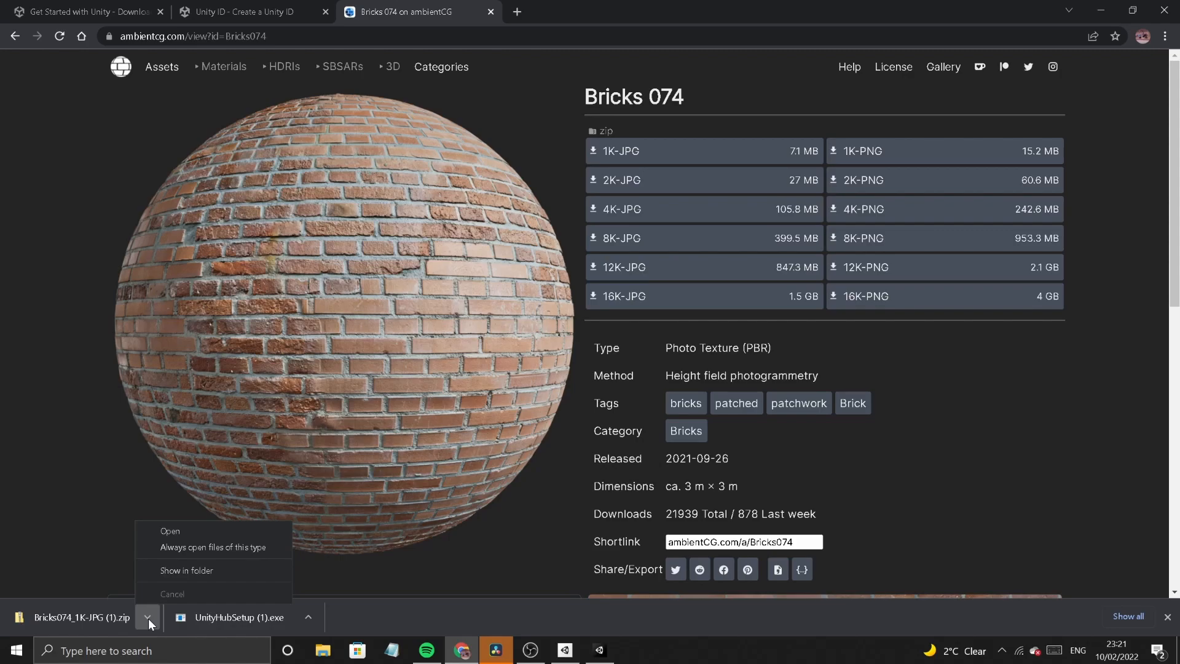
{"action": "left_click", "coordinate": [176, 572]}
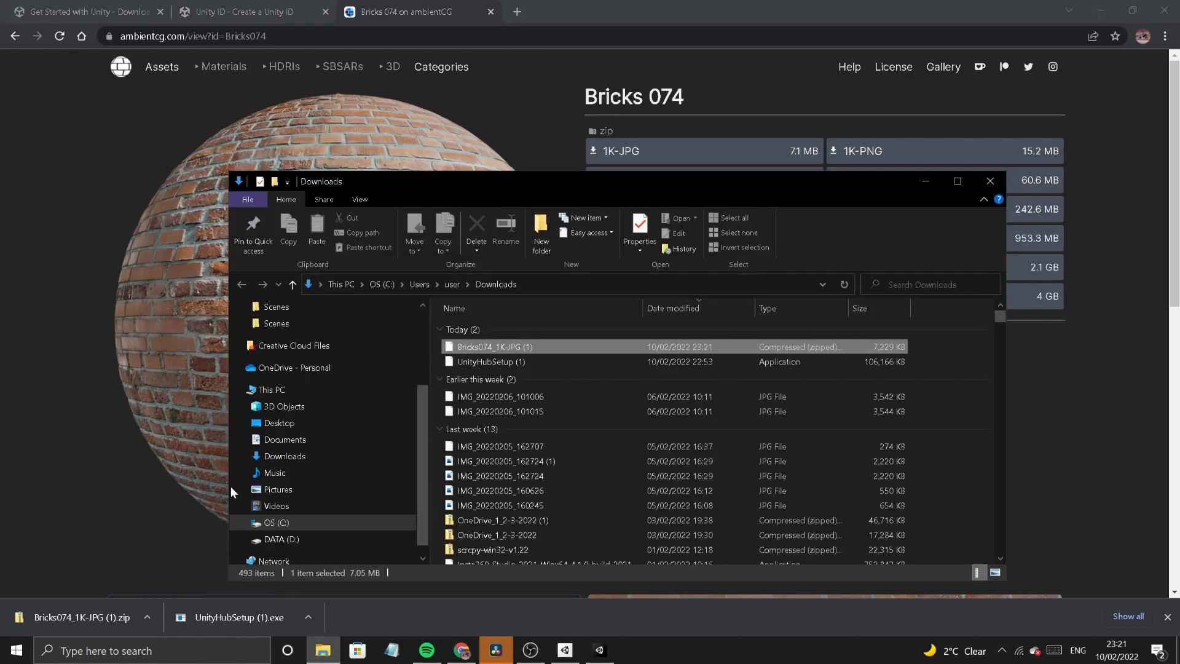
{"action": "right_click", "coordinate": [474, 348]}
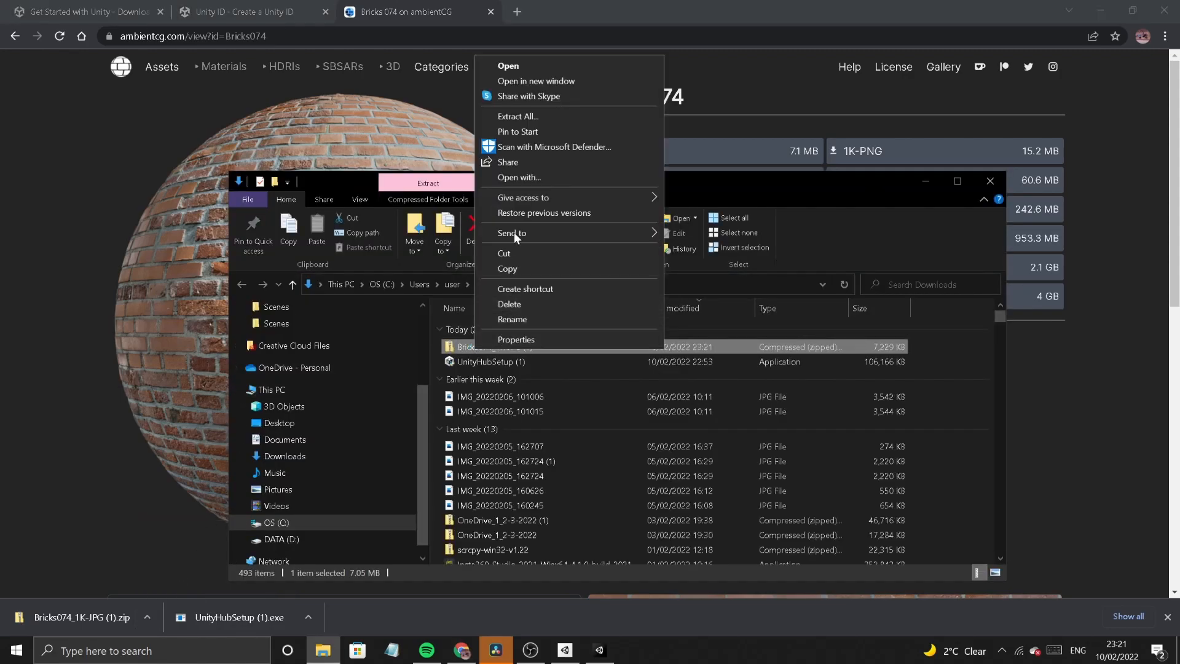
{"action": "left_click", "coordinate": [505, 118]}
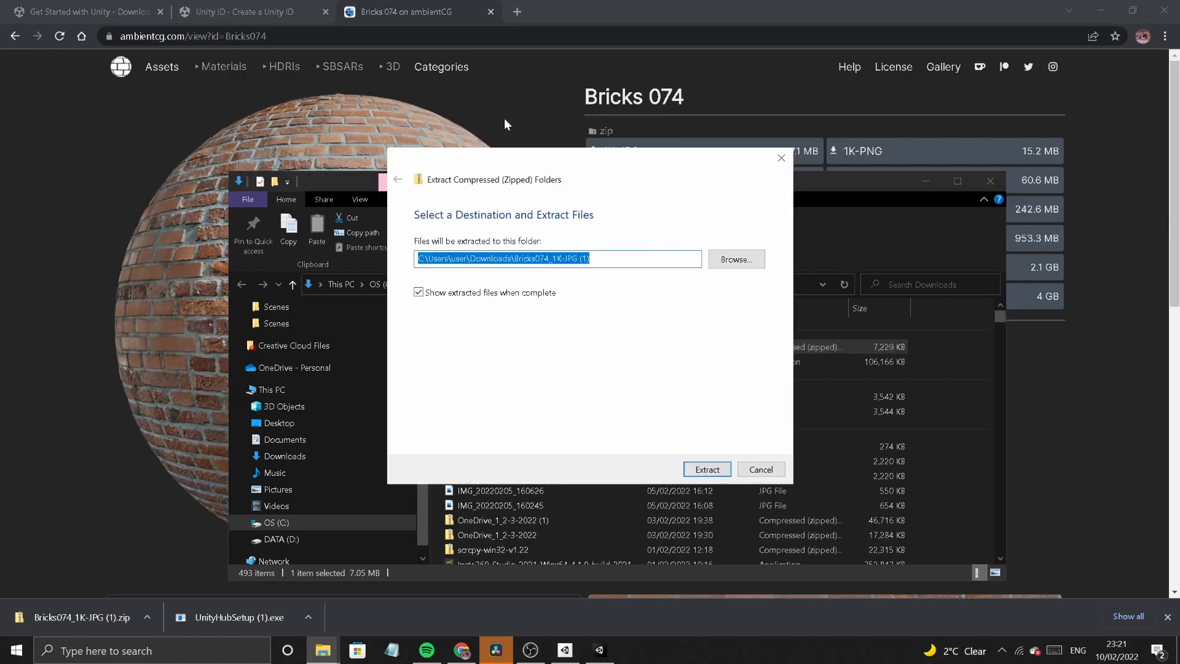
{"action": "left_click", "coordinate": [708, 469]}
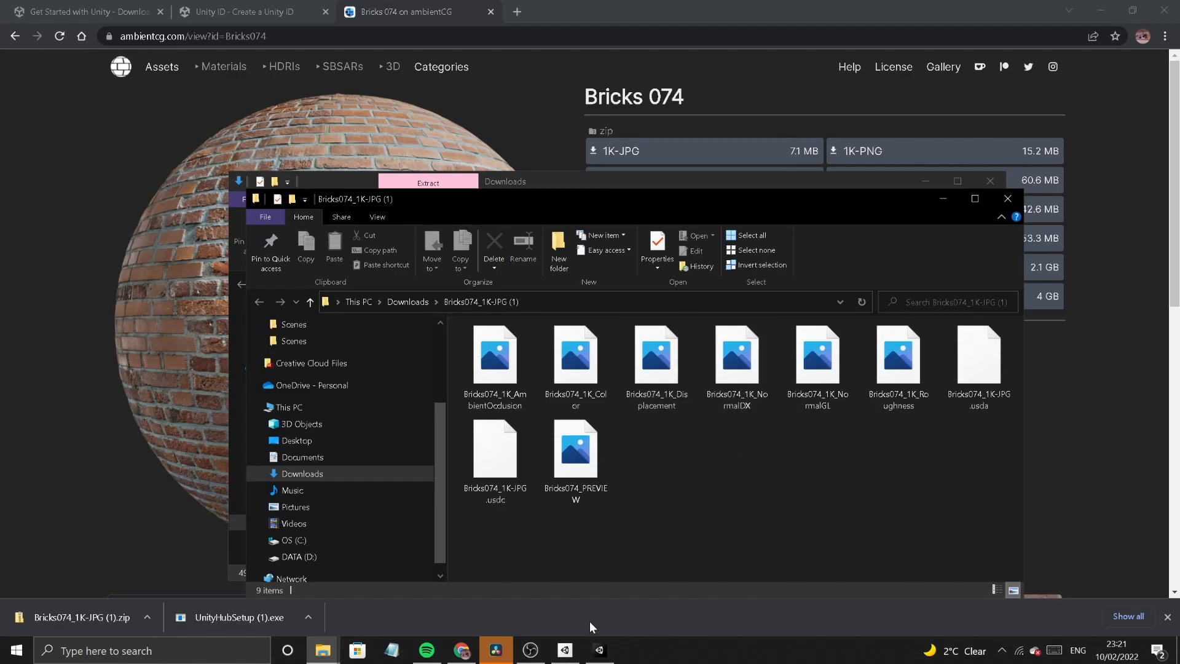
- Switch back to Unity and import the extracted Bricks074_1K-JPG (1) folder from Downloads into the project's Assets
{"action": "left_click", "coordinate": [600, 653]}
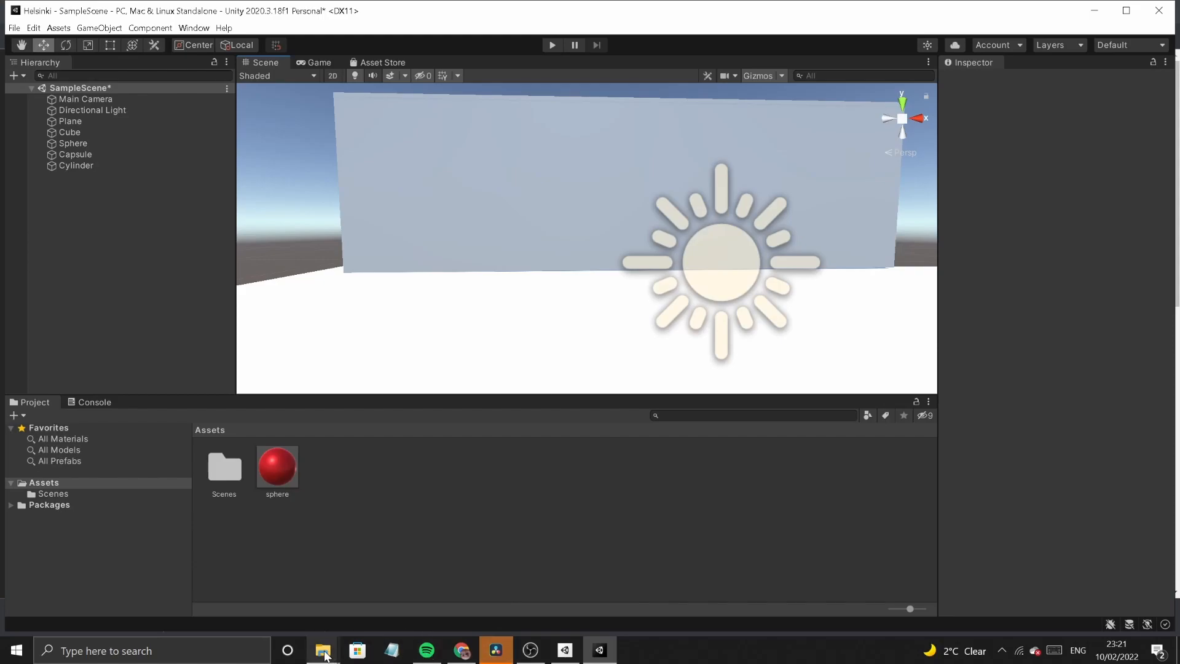
{"action": "mouse_move", "coordinate": [323, 650]}
{"action": "left_click", "coordinate": [396, 584]}
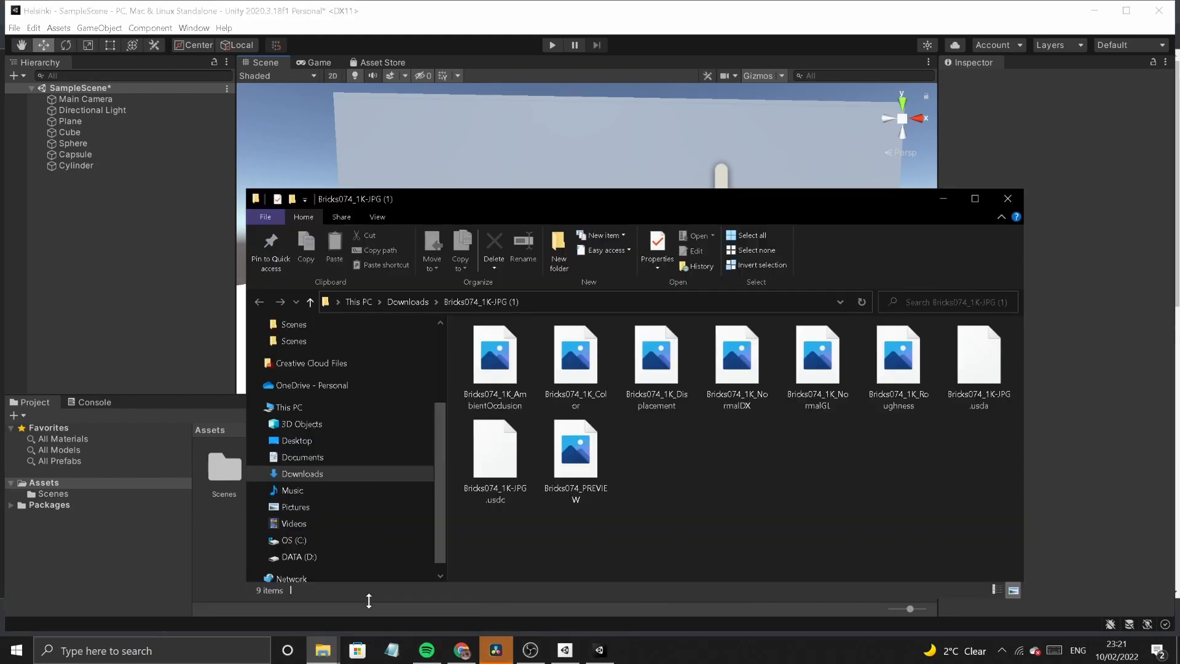
{"action": "left_click", "coordinate": [402, 304]}
{"action": "left_click_drag", "start_coordinate": [569, 198], "coordinate": [911, 190]}
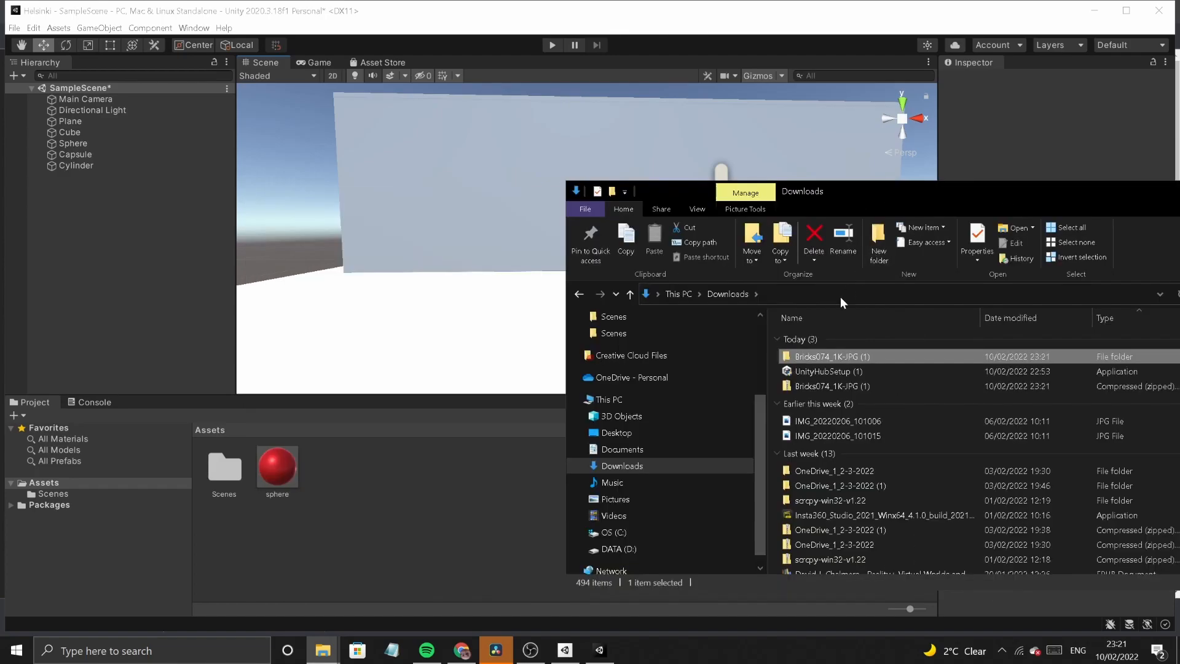
{"action": "left_click_drag", "start_coordinate": [797, 357], "coordinate": [503, 494]}
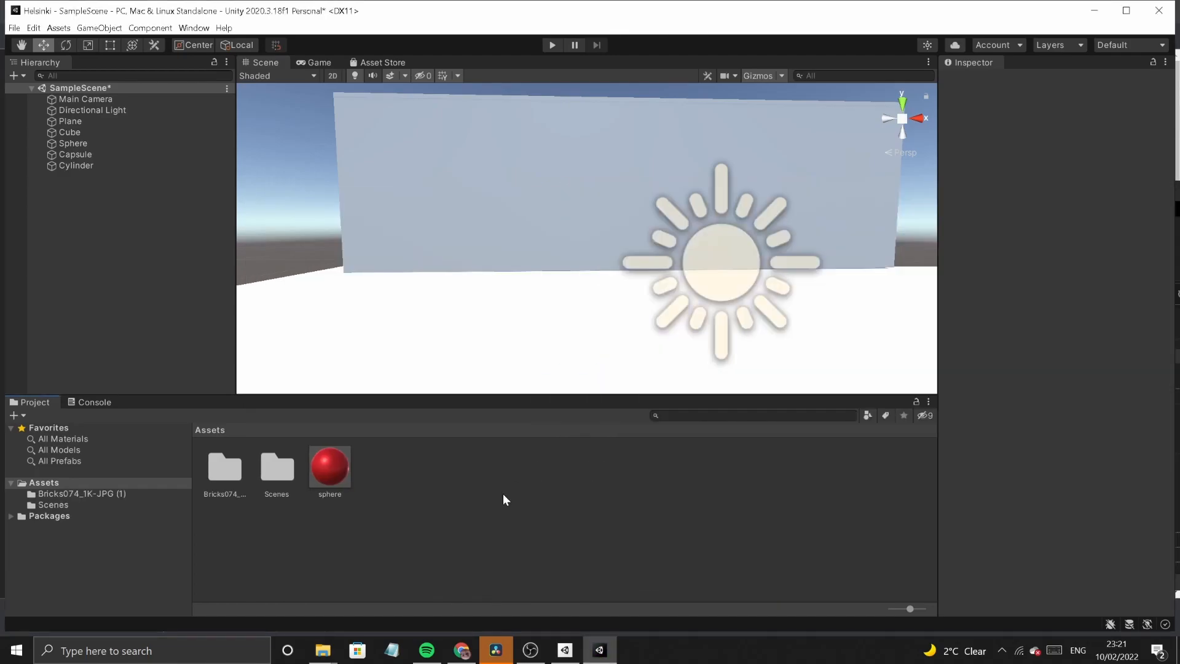
- Create a new material named brick inside the imported Bricks074_1K-JPG (1) folder
{"action": "double_click", "coordinate": [225, 472]}
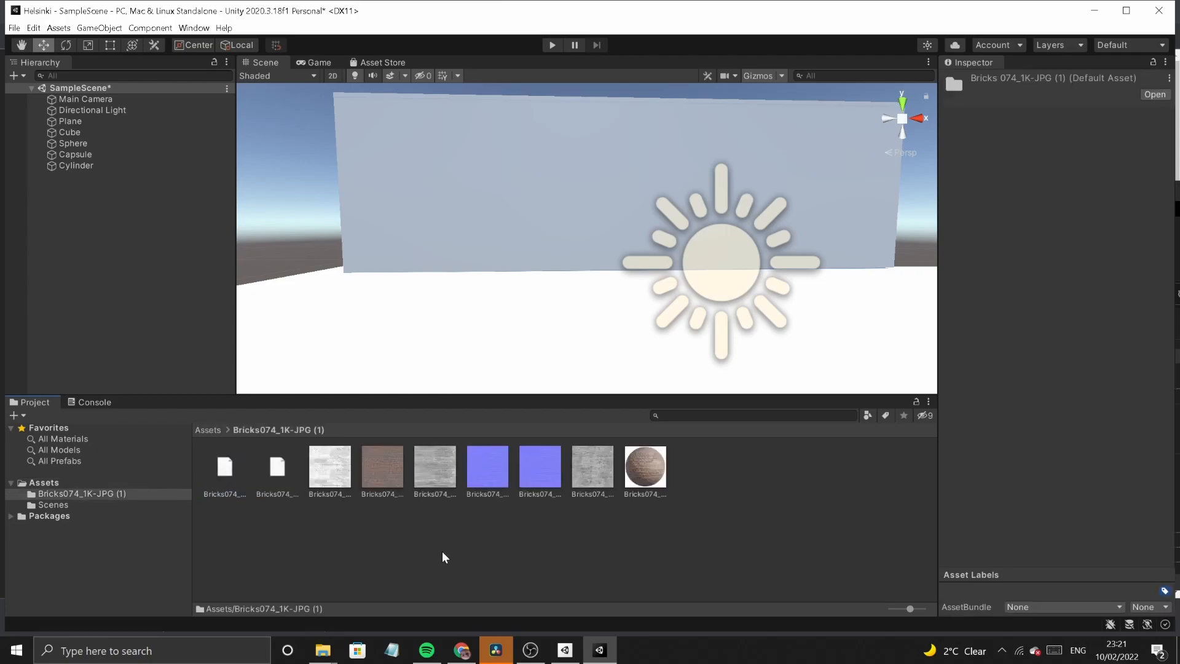
{"action": "right_click", "coordinate": [731, 476]}
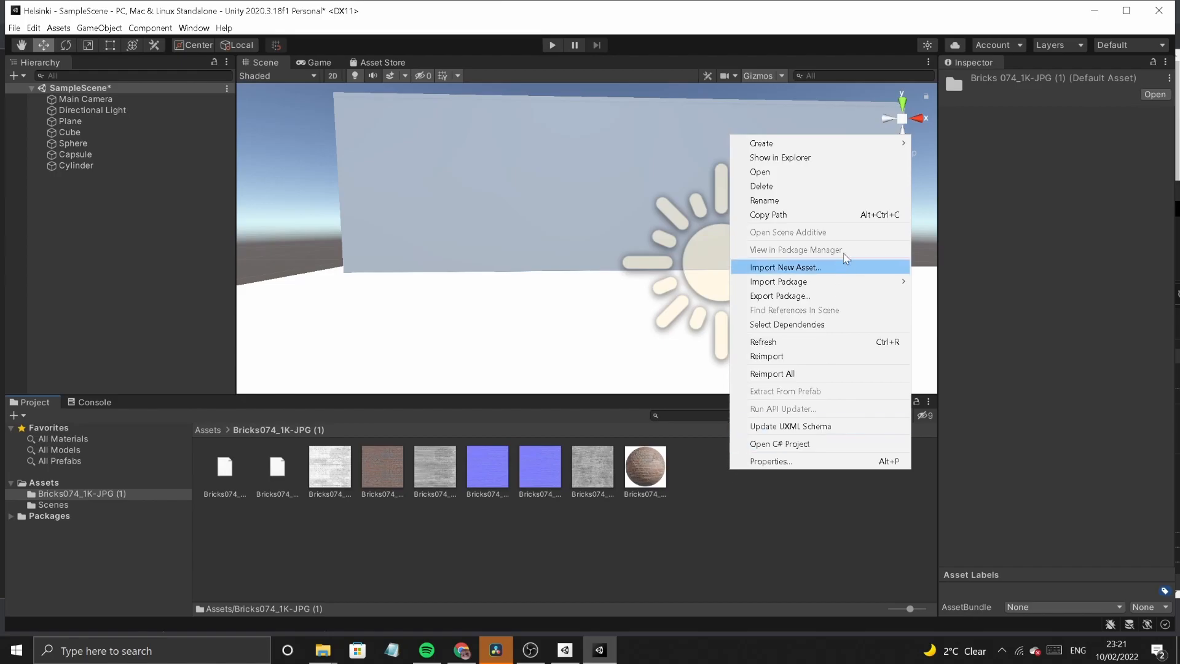
{"action": "mouse_move", "coordinate": [866, 145]}
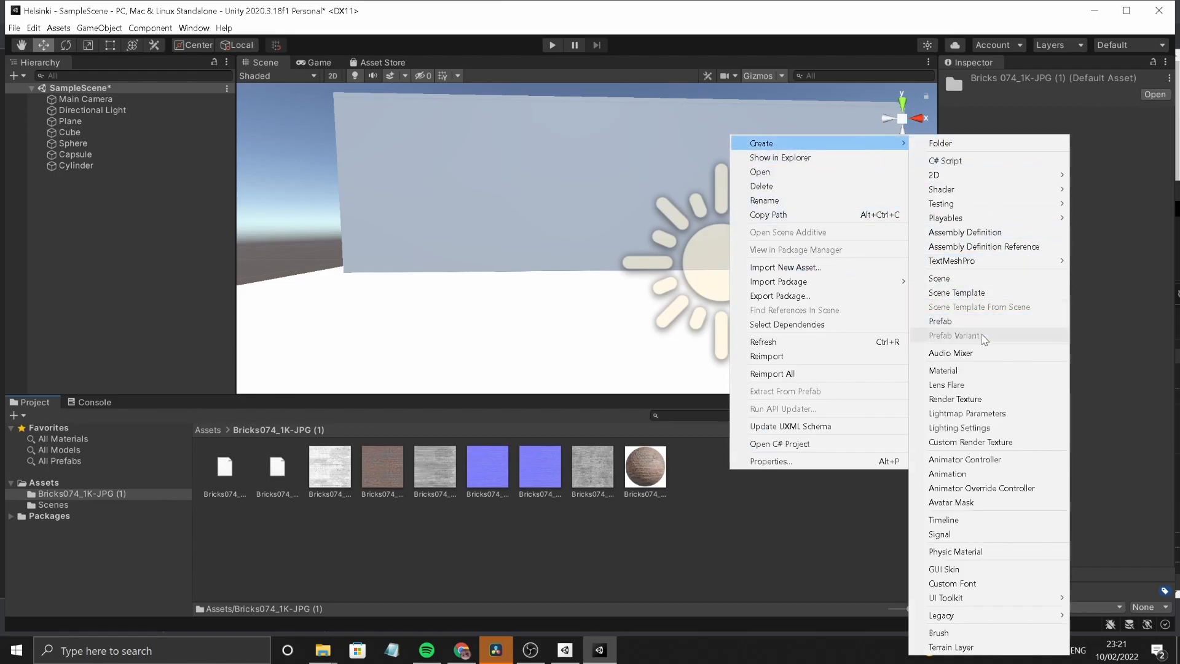
{"action": "left_click", "coordinate": [966, 369]}
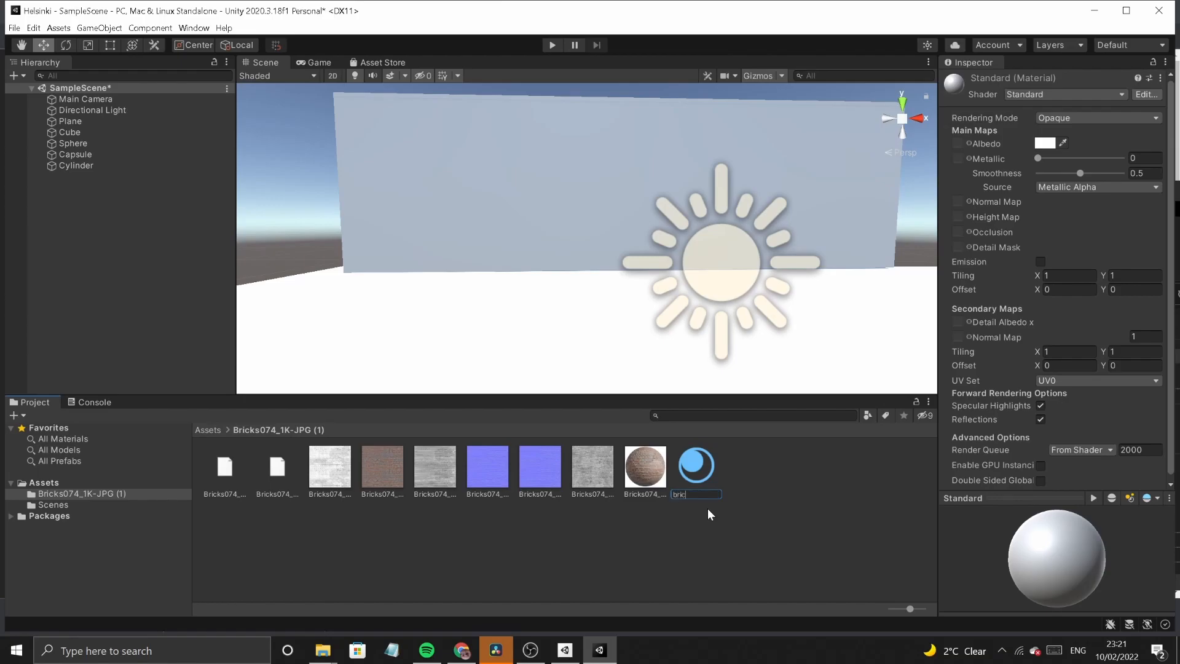
{"action": "key", "text": "Return"}
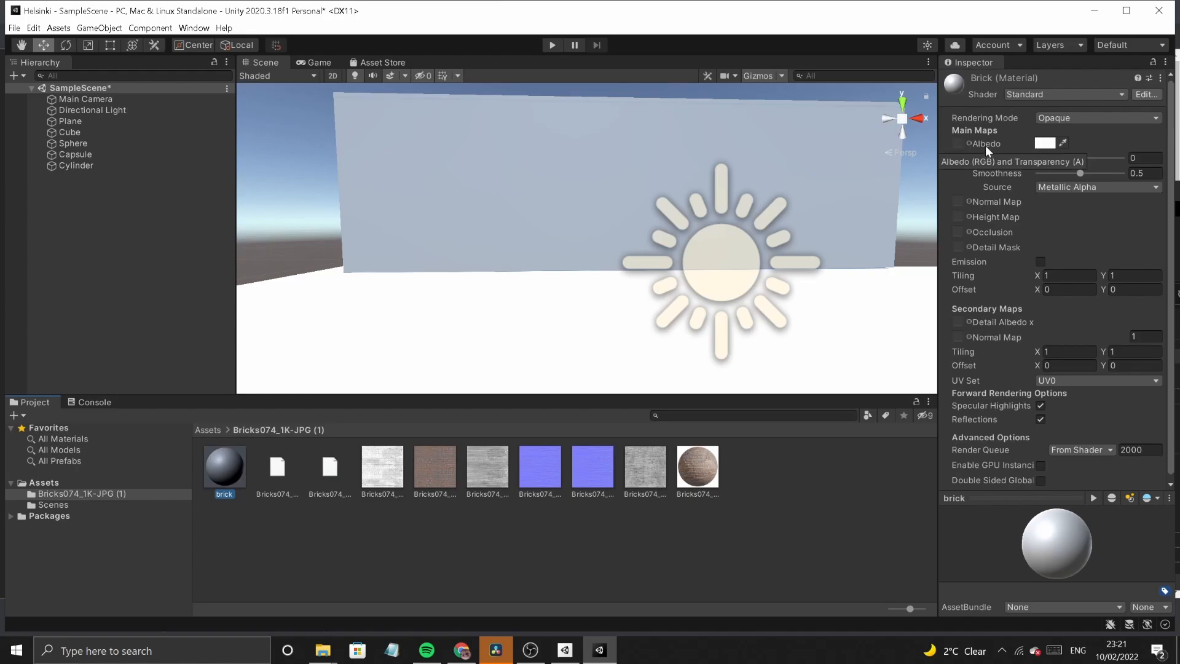
- Assign the Bricks074 Color texture as the brick material's albedo and NormalDX as its normal map, fixing the normal map's texture type
{"action": "left_click_drag", "start_coordinate": [433, 470], "coordinate": [957, 143]}
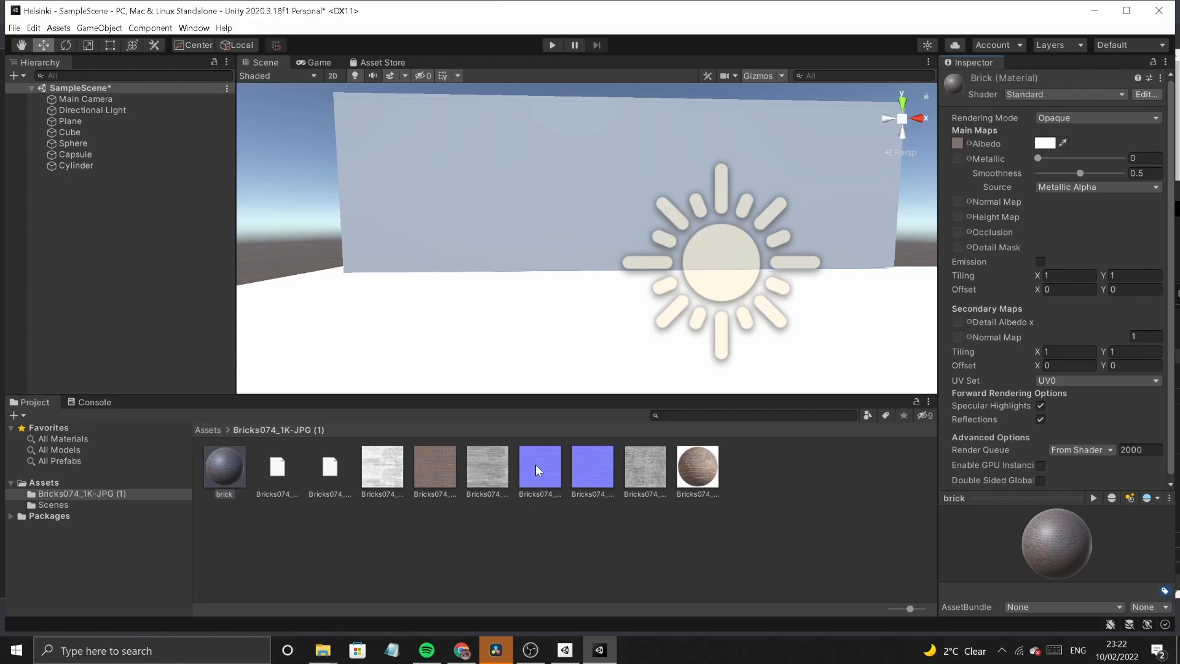
{"action": "left_click_drag", "start_coordinate": [537, 470], "coordinate": [958, 205]}
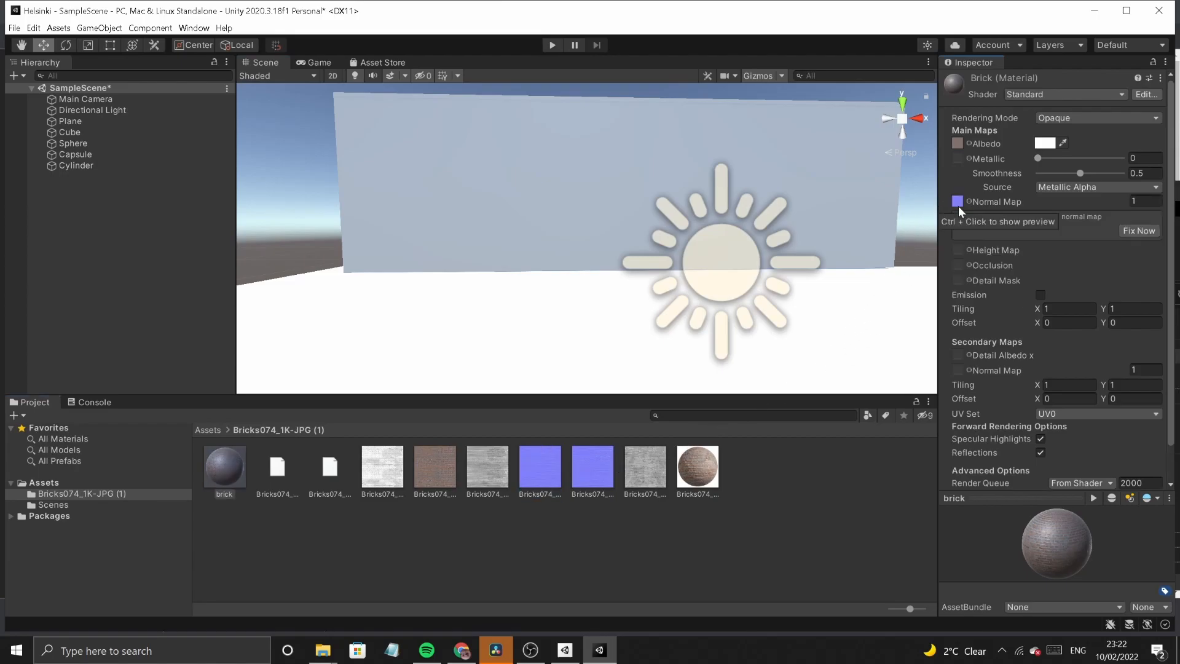
{"action": "left_click", "coordinate": [1134, 237]}
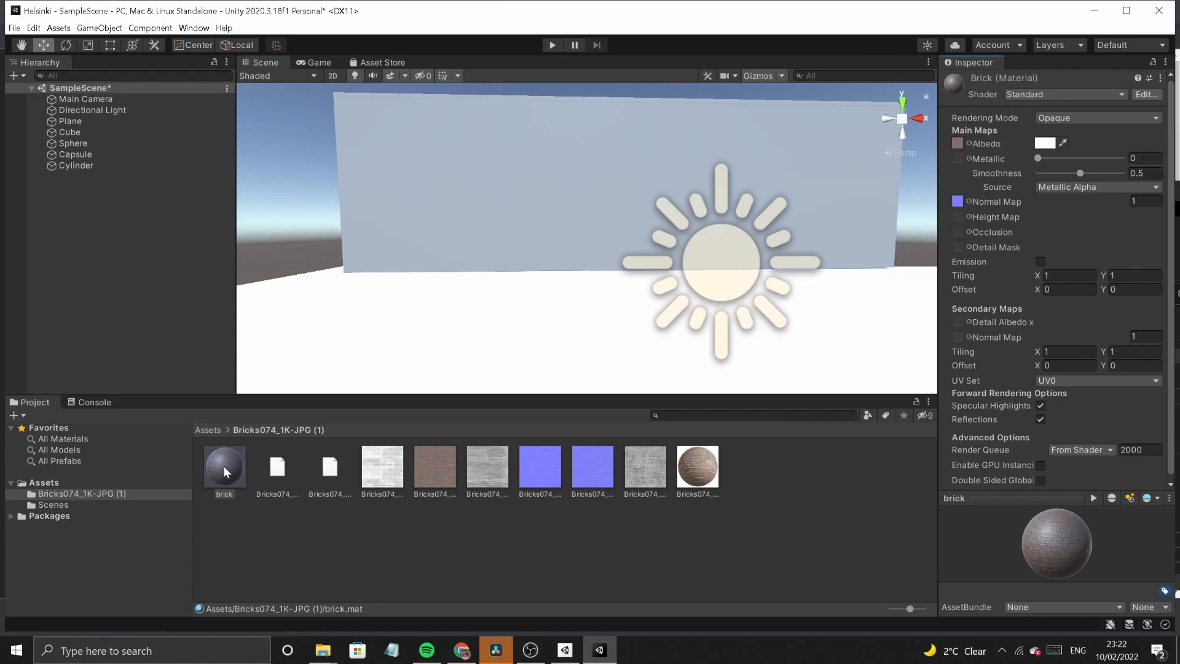
- Apply the brick material to the back wall and look at the surface from near and far
{"action": "left_click_drag", "start_coordinate": [221, 471], "coordinate": [468, 239]}
{"action": "scroll", "coordinate": [504, 320], "scroll_direction": "up", "scroll_amount": 4}
{"action": "middle_click_drag", "start_coordinate": [507, 318], "coordinate": [507, 371]}
{"action": "scroll", "coordinate": [529, 245], "scroll_direction": "down", "scroll_amount": 3}
{"action": "scroll", "coordinate": [529, 246], "scroll_direction": "up", "scroll_amount": 5}
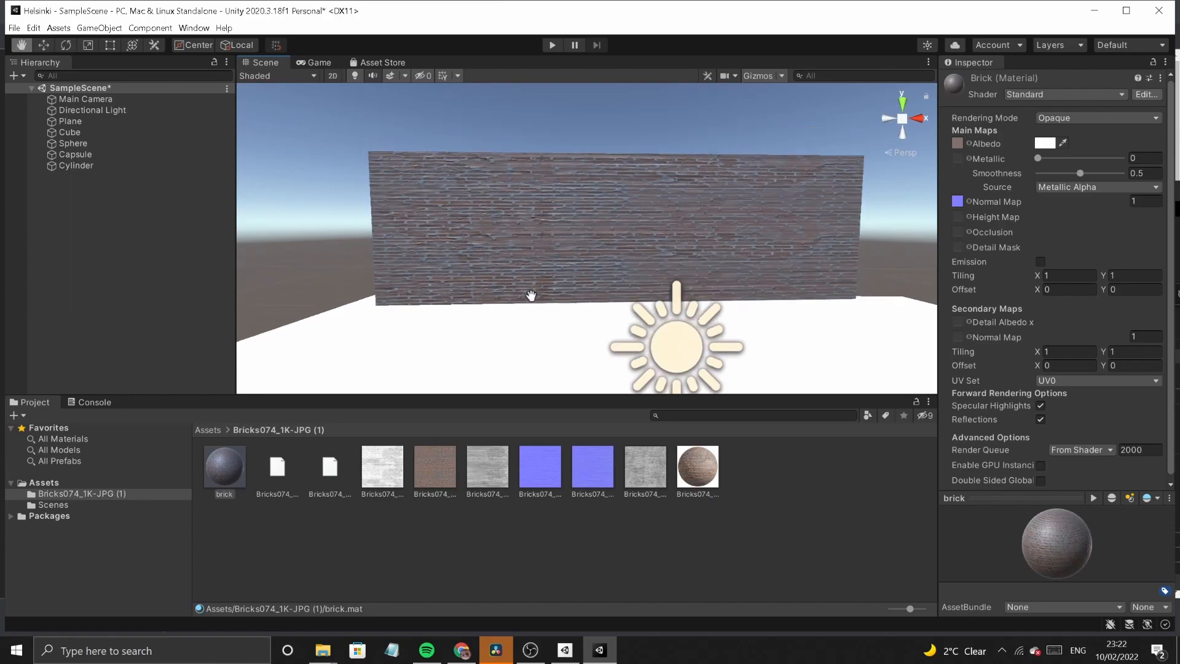
{"action": "scroll", "coordinate": [531, 268], "scroll_direction": "down", "scroll_amount": 2}
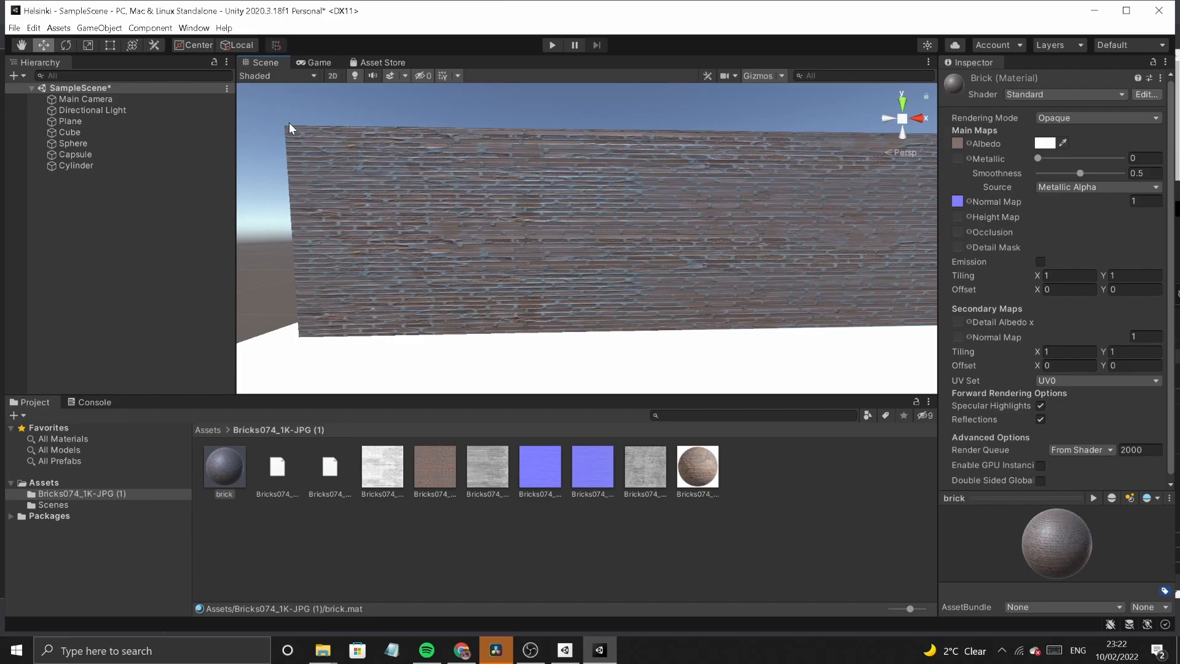
{"action": "middle_click_drag", "start_coordinate": [651, 234], "coordinate": [580, 225]}
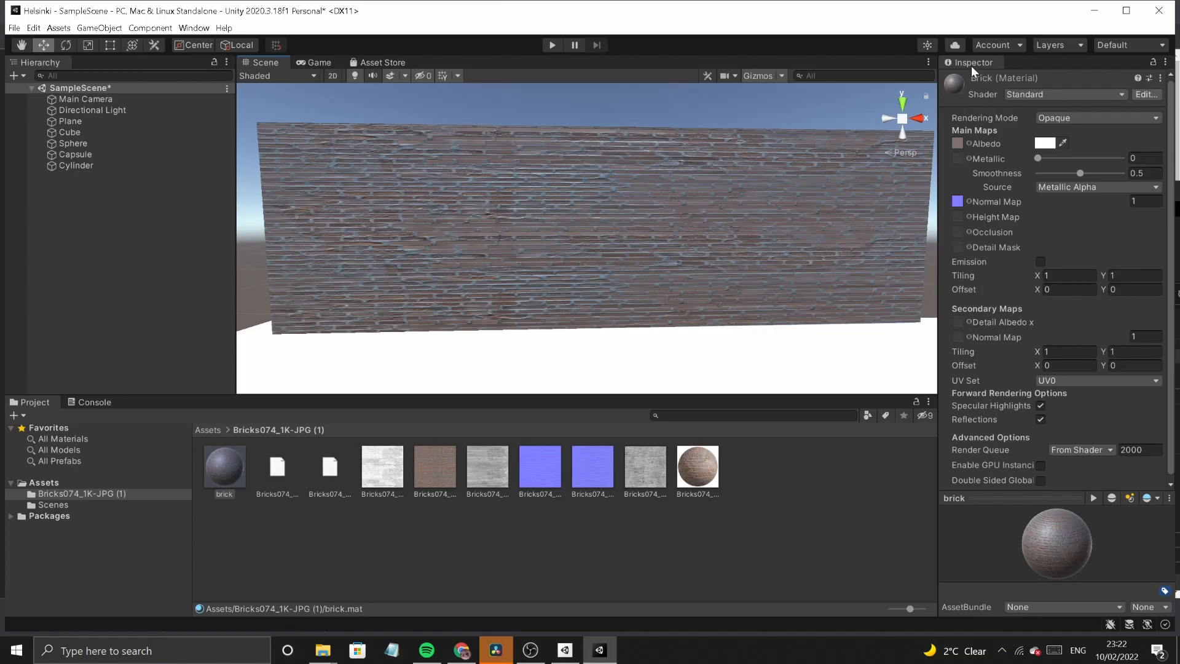
- Set the brick material's main tiling to X 1.76 and Y 0.35
{"action": "left_click", "coordinate": [1045, 275]}
{"action": "type", "text": "22"}
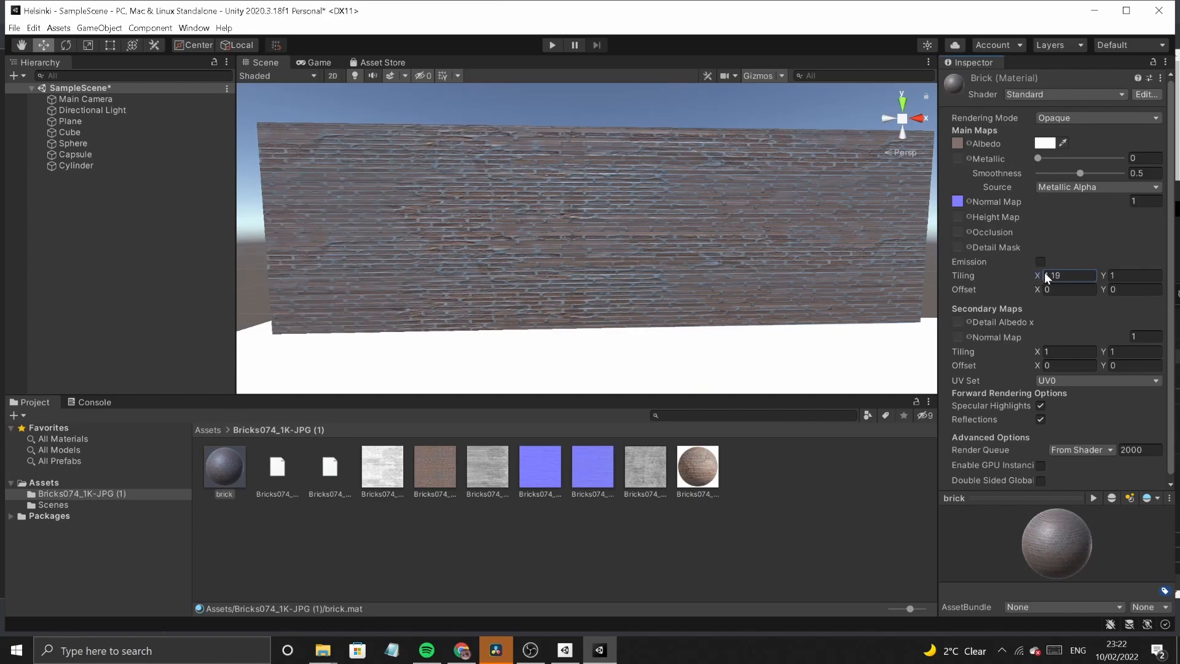
{"action": "left_click_drag", "start_coordinate": [1045, 273], "coordinate": [1102, 274]}
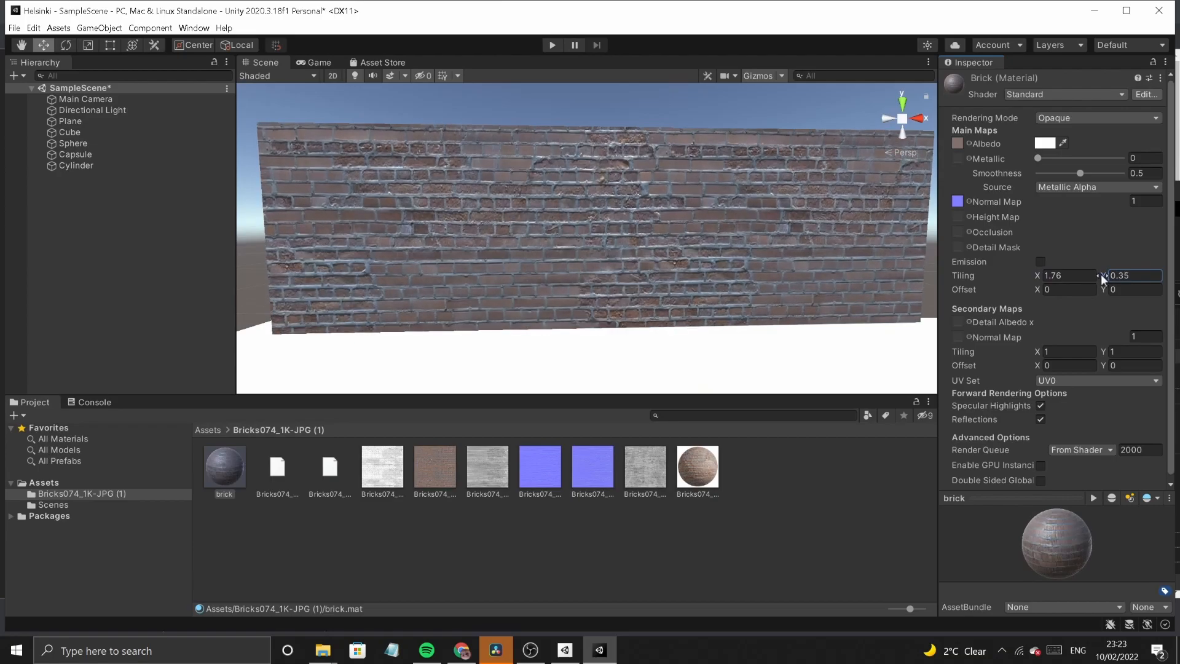
{"action": "middle_click_drag", "start_coordinate": [652, 301], "coordinate": [607, 273]}
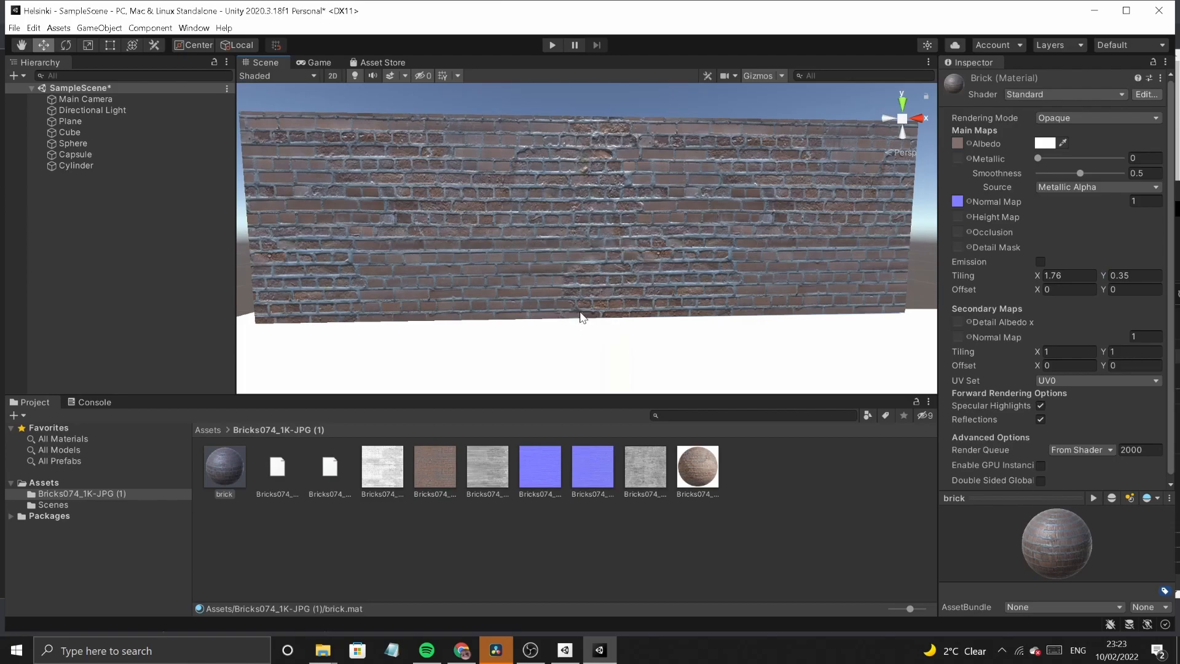
{"action": "scroll", "coordinate": [583, 311], "scroll_direction": "down", "scroll_amount": 5}
{"action": "scroll", "coordinate": [566, 301], "scroll_direction": "up", "scroll_amount": 5}
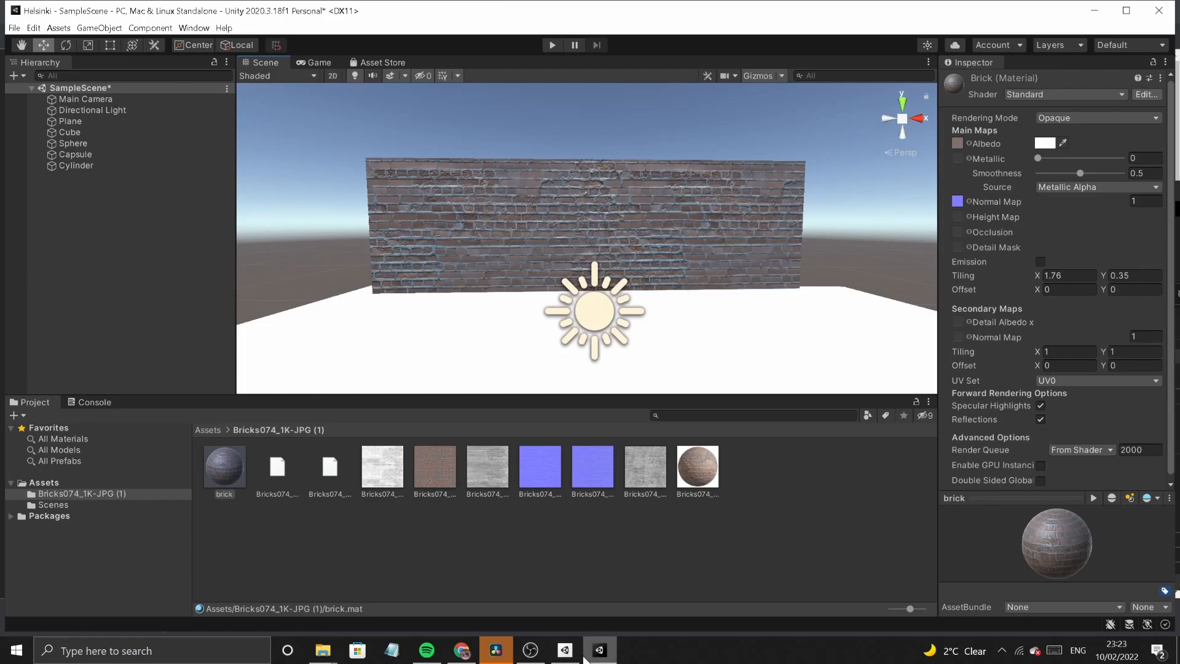
- Delete the red capsule and the grey cylinder from the scene
{"action": "scroll", "coordinate": [469, 308], "scroll_direction": "down", "scroll_amount": 5}
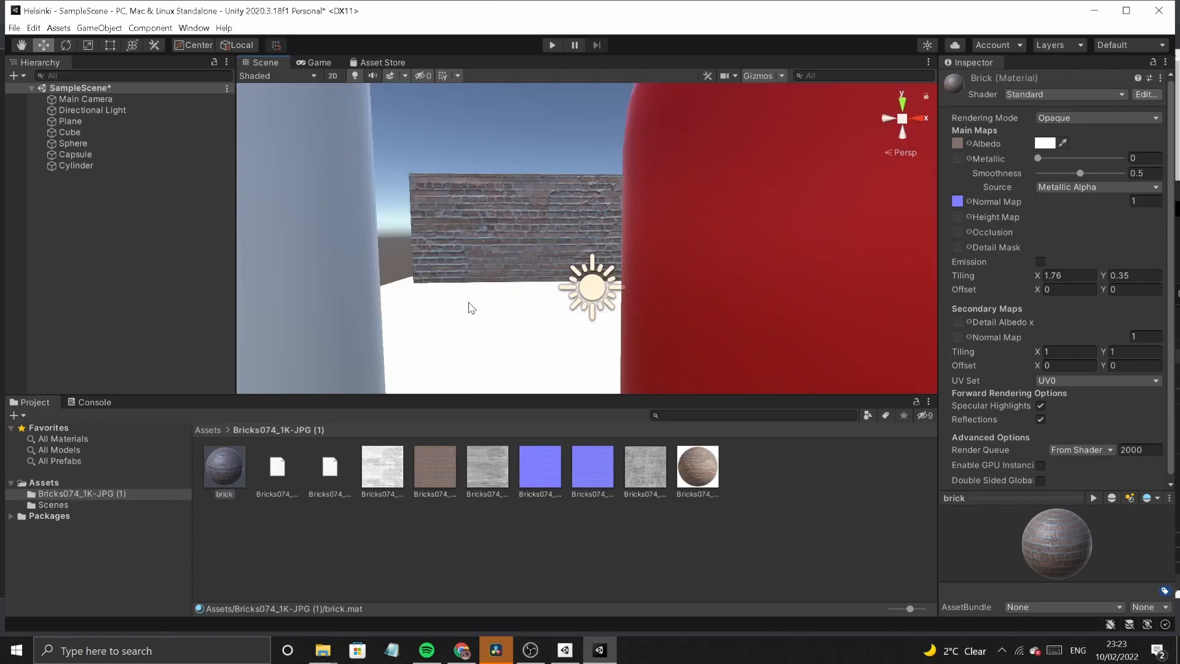
{"action": "scroll", "coordinate": [469, 303], "scroll_direction": "up", "scroll_amount": 3}
{"action": "right_click_drag", "start_coordinate": [469, 304], "coordinate": [558, 306]}
{"action": "middle_click_drag", "start_coordinate": [559, 306], "coordinate": [488, 272]}
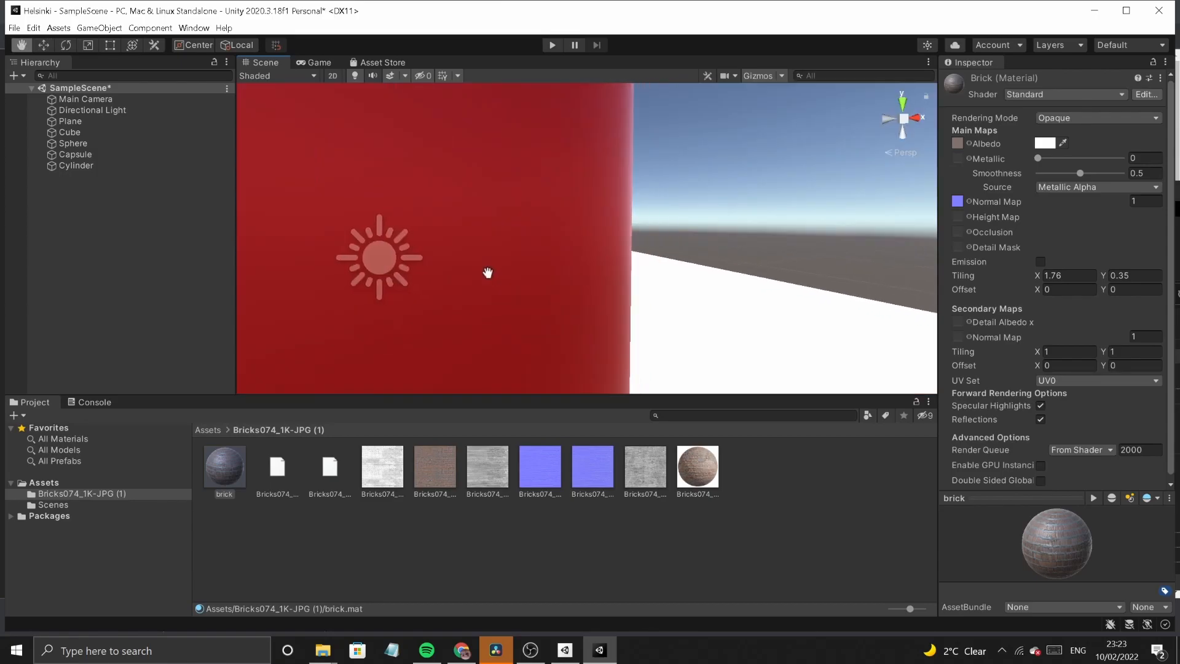
{"action": "scroll", "coordinate": [667, 278], "scroll_direction": "down", "scroll_amount": 3}
{"action": "right_click_drag", "start_coordinate": [666, 278], "coordinate": [540, 277]}
{"action": "scroll", "coordinate": [540, 277], "scroll_direction": "down", "scroll_amount": 3}
{"action": "middle_click_drag", "start_coordinate": [541, 276], "coordinate": [589, 340]}
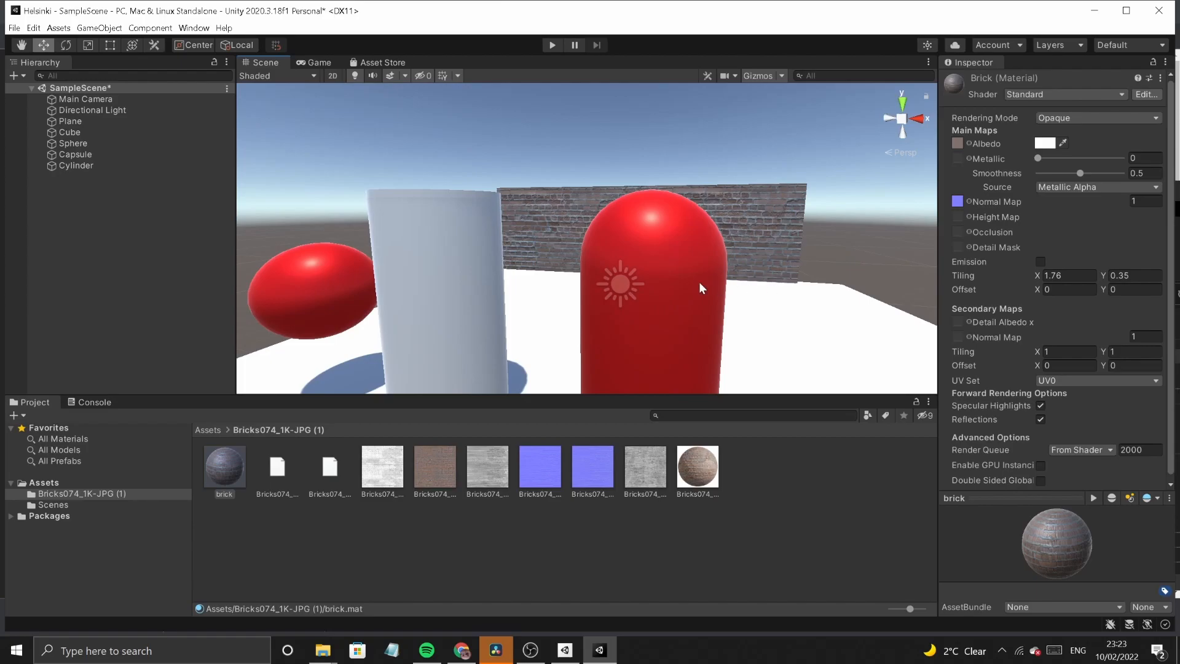
{"action": "left_click", "coordinate": [648, 295]}
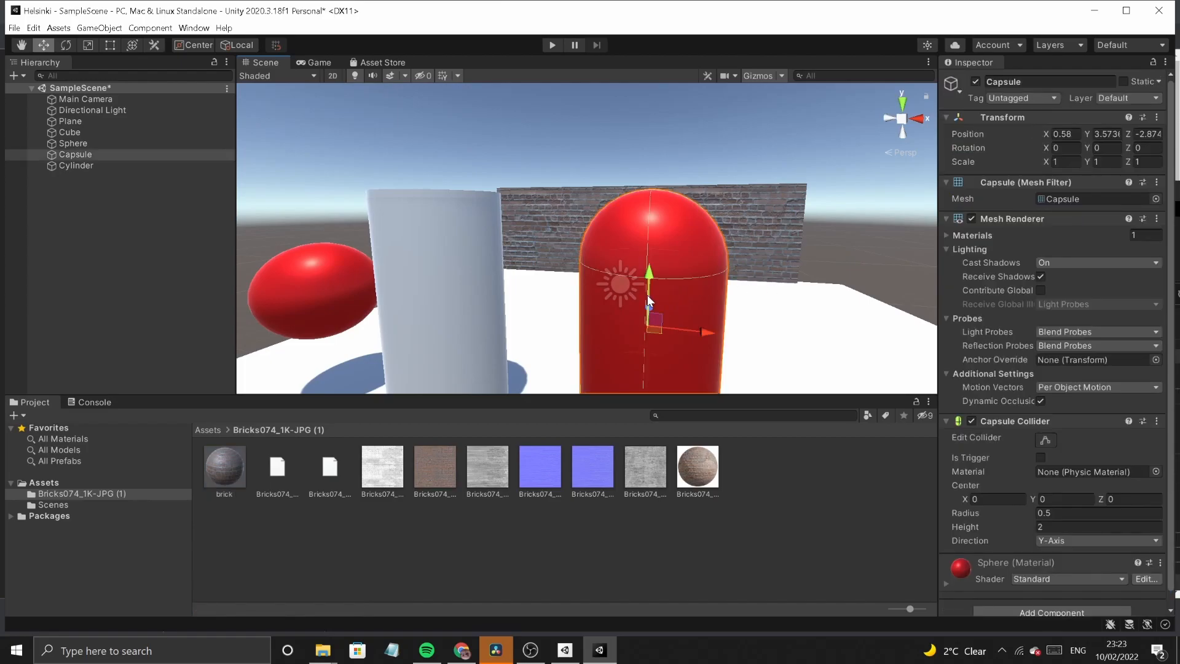
{"action": "key", "text": "Delete"}
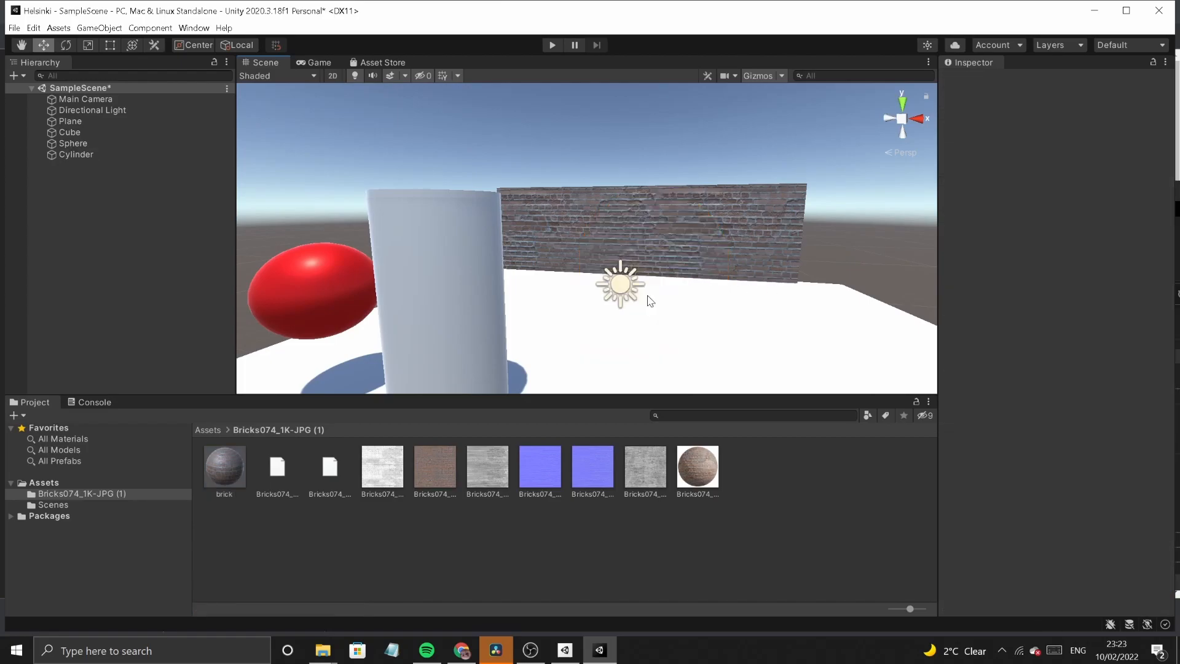
{"action": "left_click", "coordinate": [429, 307]}
{"action": "key", "text": "Delete"}
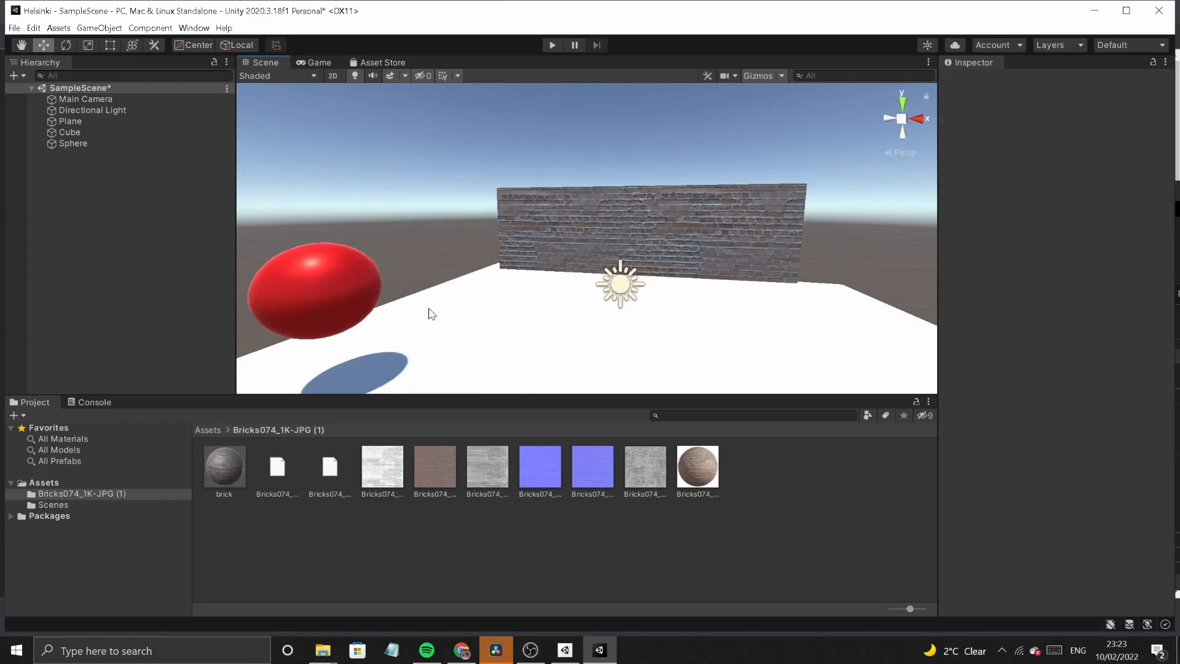
- Create a new material named floor in the top-level Assets folder
{"action": "middle_click_drag", "start_coordinate": [632, 315], "coordinate": [672, 311]}
{"action": "right_click_drag", "start_coordinate": [672, 311], "coordinate": [764, 302]}
{"action": "middle_click_drag", "start_coordinate": [746, 324], "coordinate": [738, 289]}
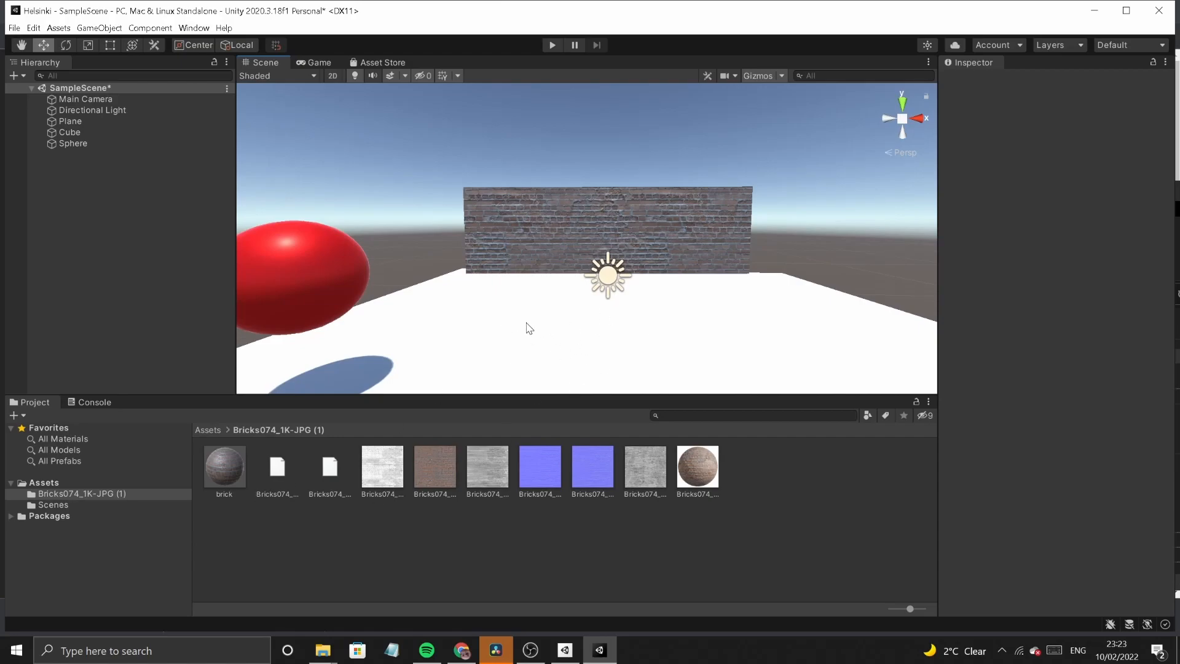
{"action": "left_click", "coordinate": [43, 483]}
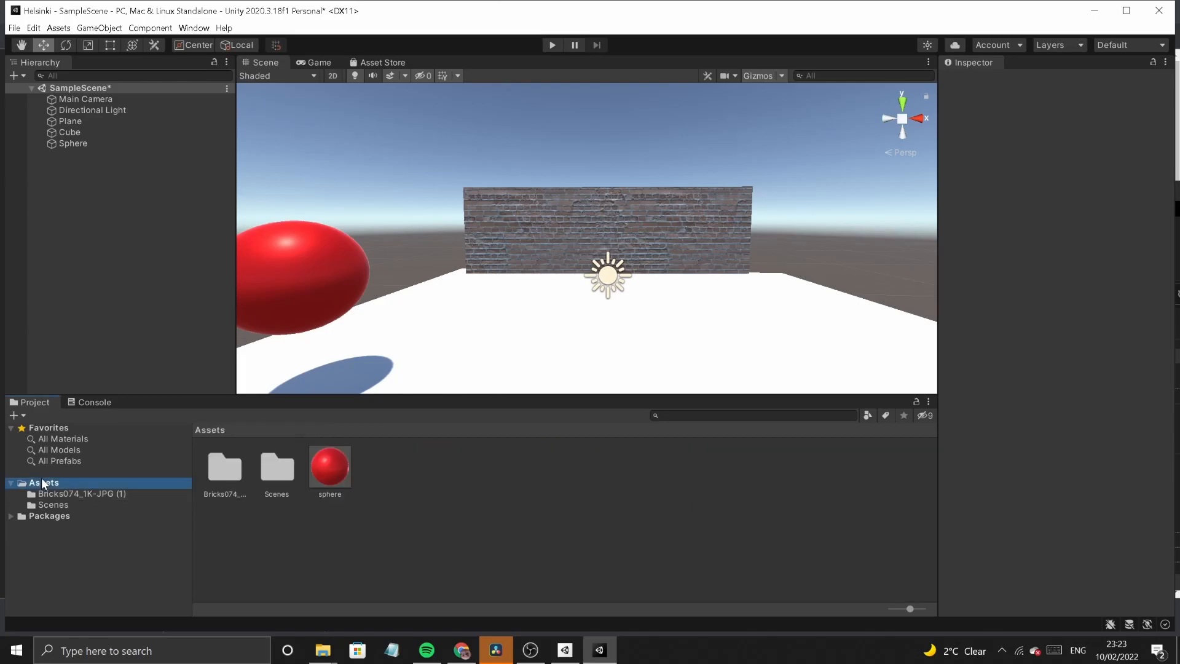
{"action": "right_click", "coordinate": [402, 474]}
{"action": "mouse_move", "coordinate": [557, 147]}
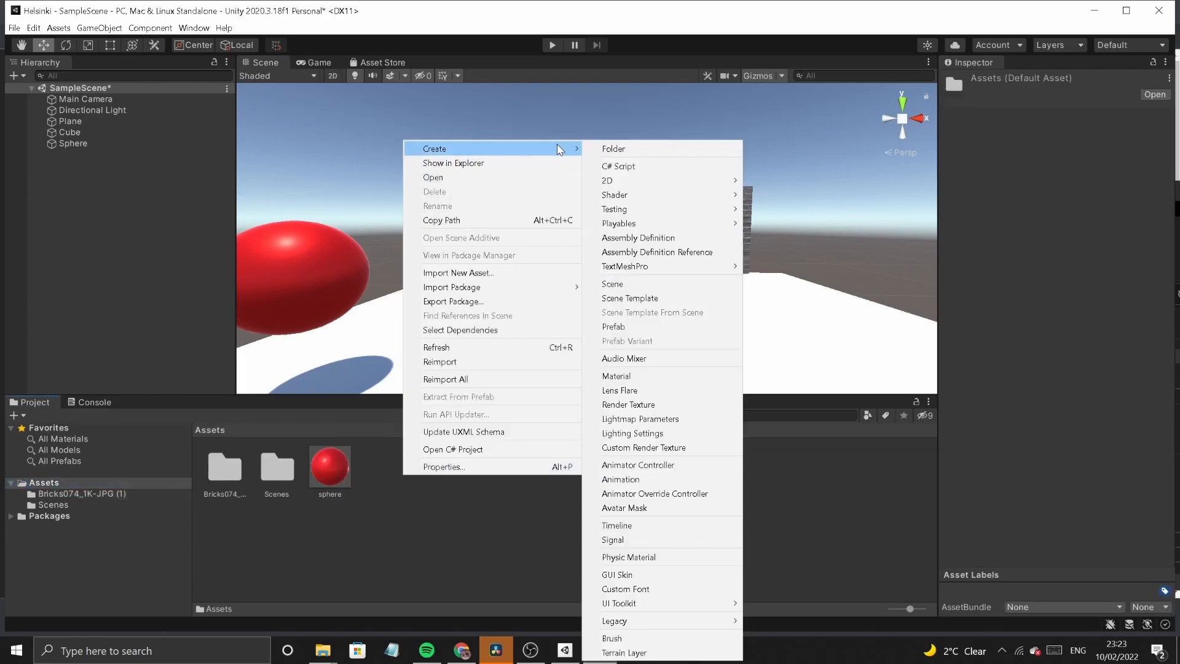
{"action": "left_click", "coordinate": [640, 377]}
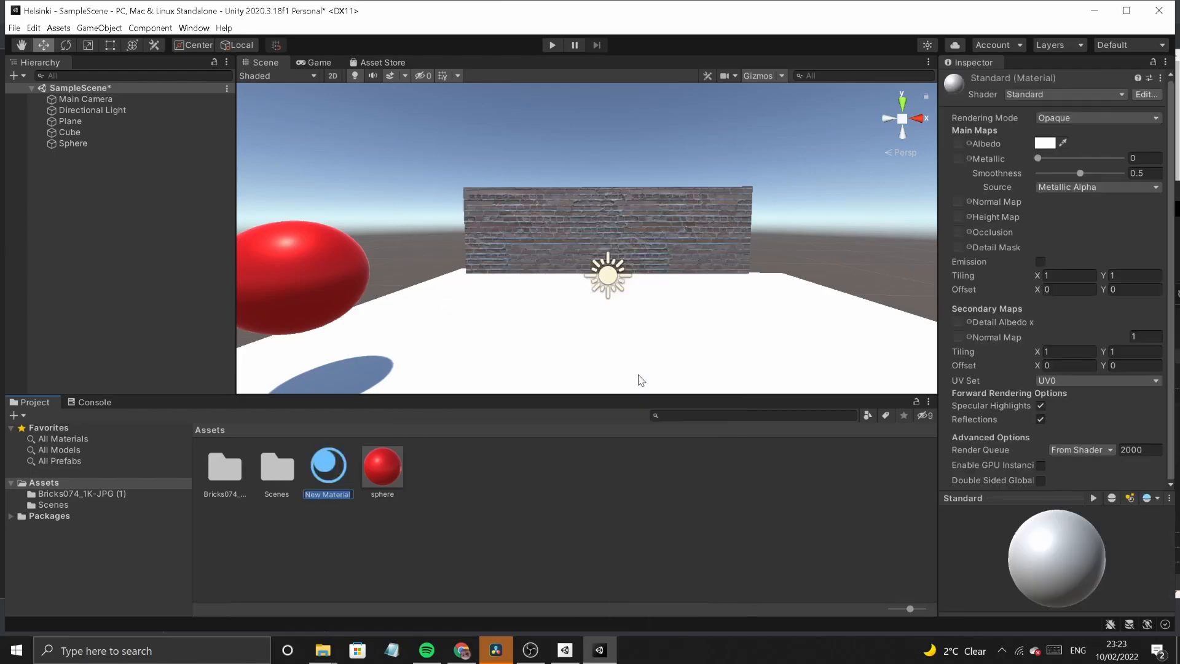
{"action": "type", "text": "floo"}
- Try to set the floor material's albedo colour to 745858
{"action": "left_click", "coordinate": [1053, 145]}
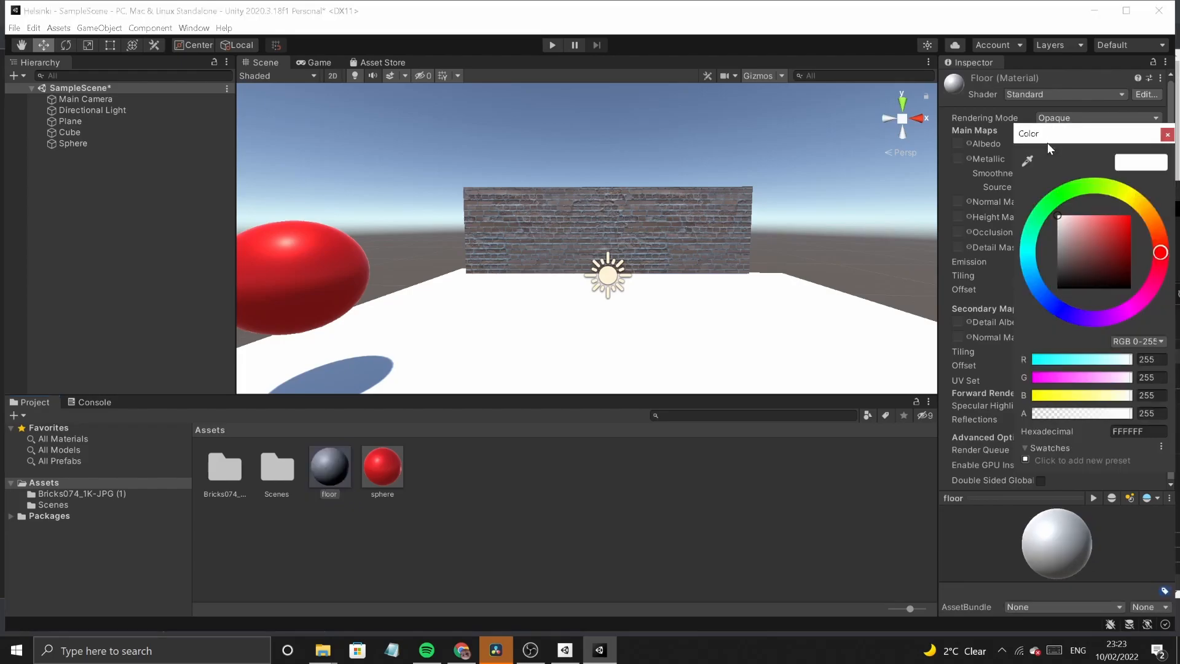
{"action": "left_click", "coordinate": [1066, 258]}
{"action": "left_click", "coordinate": [1075, 256]}
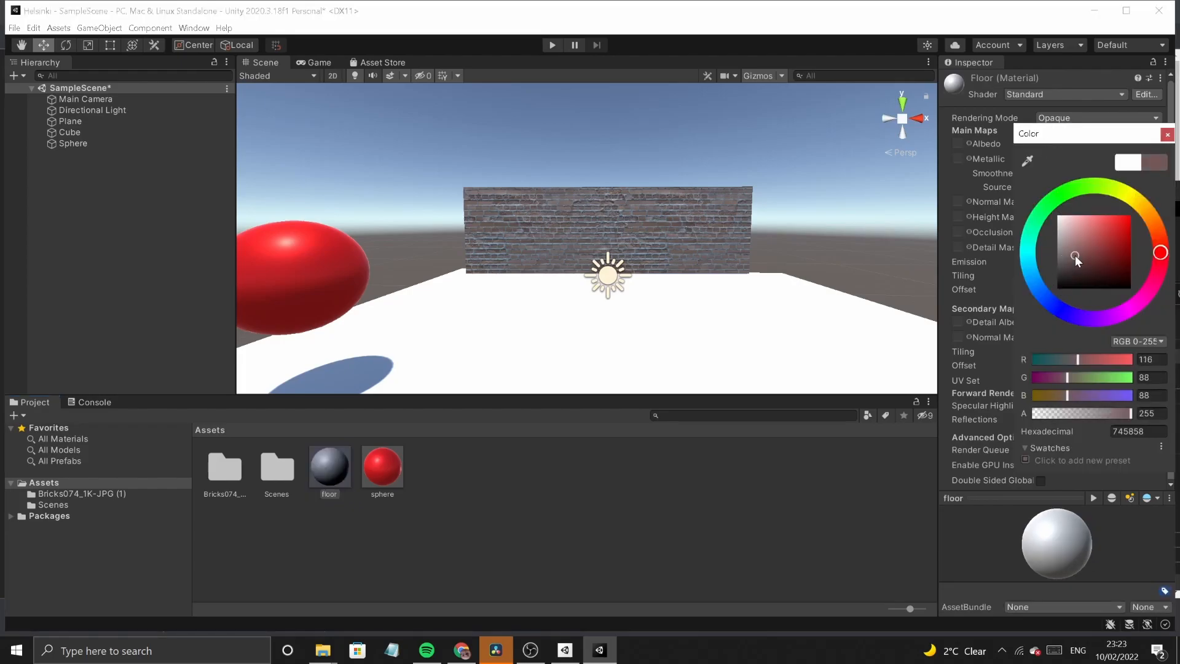
{"action": "left_click", "coordinate": [1167, 134]}
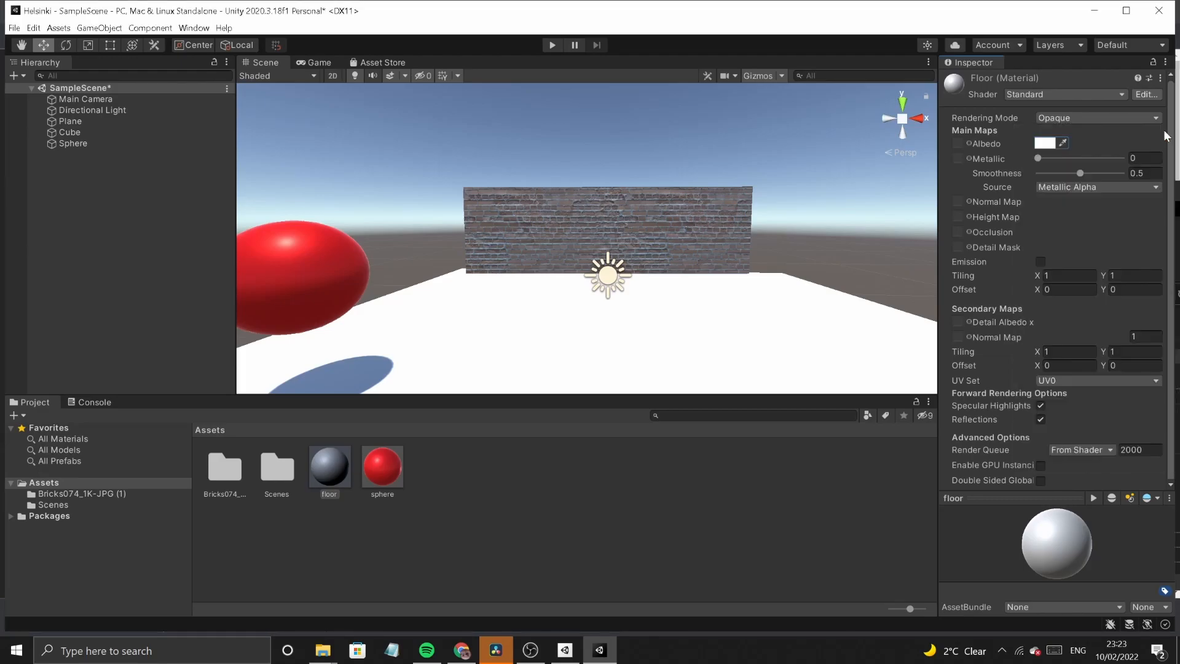
- Apply the floor material to the ground plane and set its albedo colour to the dark tone 463535
{"action": "mouse_move", "coordinate": [330, 469]}
{"action": "left_mouse_down"}
{"action": "mouse_move", "coordinate": [393, 408]}
{"action": "mouse_move", "coordinate": [455, 379]}
{"action": "mouse_move", "coordinate": [332, 466]}
{"action": "left_mouse_up"}
{"action": "left_click", "coordinate": [1042, 143]}
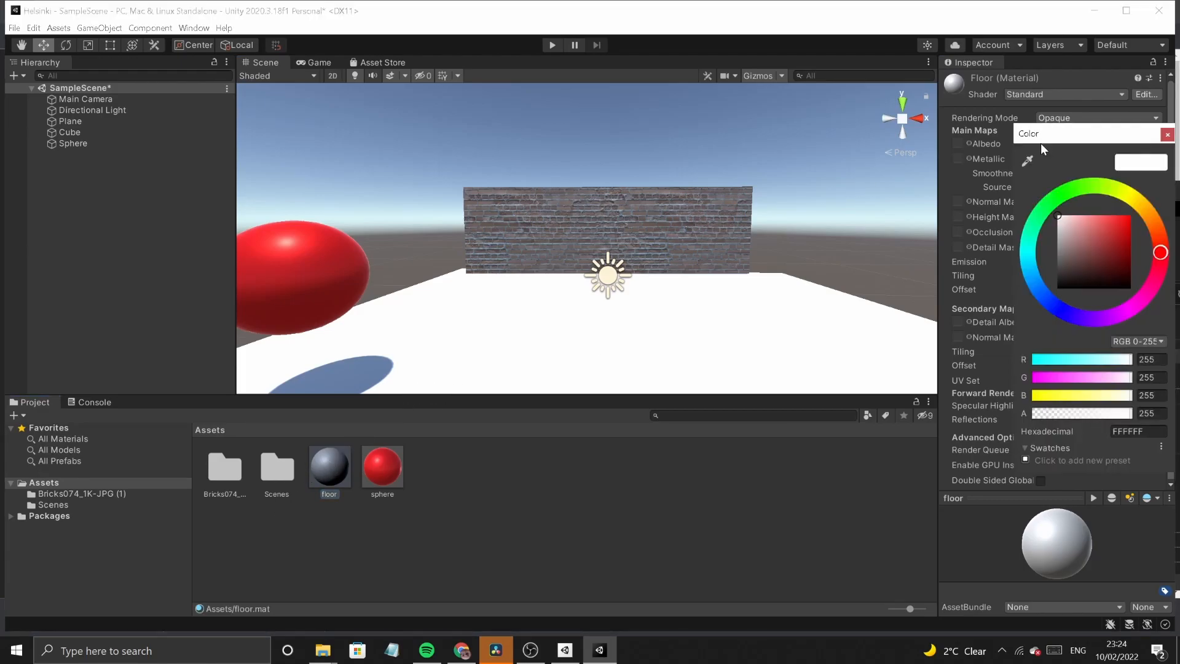
{"action": "left_click", "coordinate": [1075, 268]}
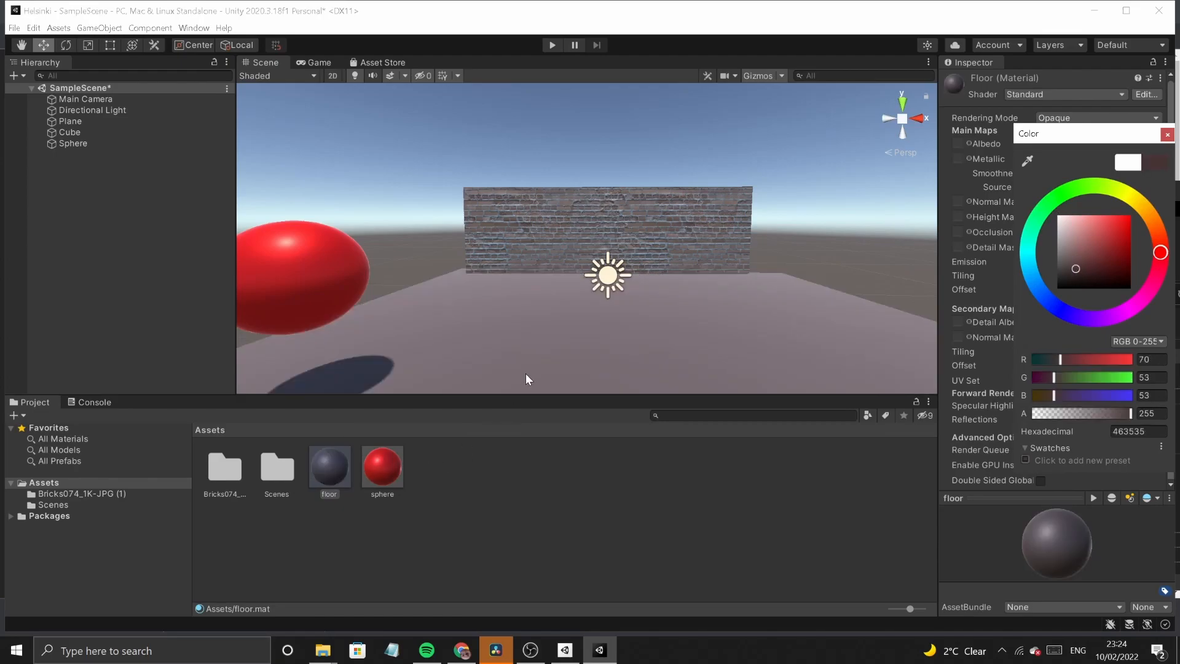
{"action": "left_click", "coordinate": [549, 459]}
{"action": "middle_click_drag", "start_coordinate": [527, 346], "coordinate": [519, 332]}
{"action": "right_click_drag", "start_coordinate": [566, 313], "coordinate": [558, 241]}
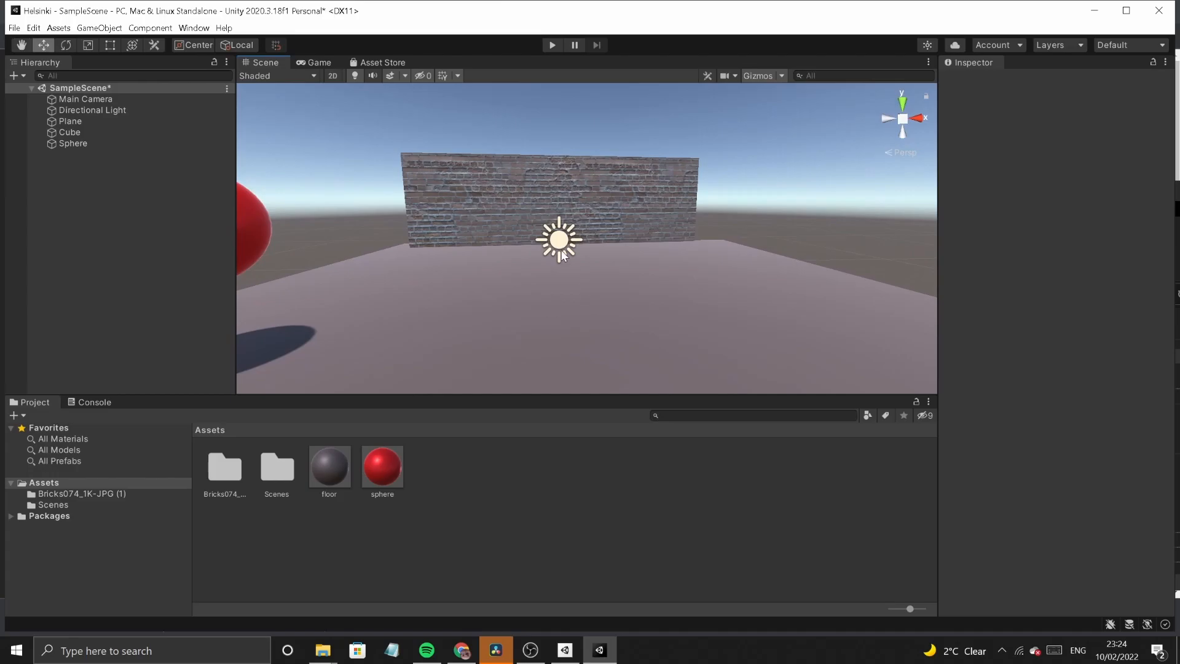
- Move the directional light away from the wall to about X 14.59, Y 4.07, Z 5.9
{"action": "left_click", "coordinate": [558, 240]}
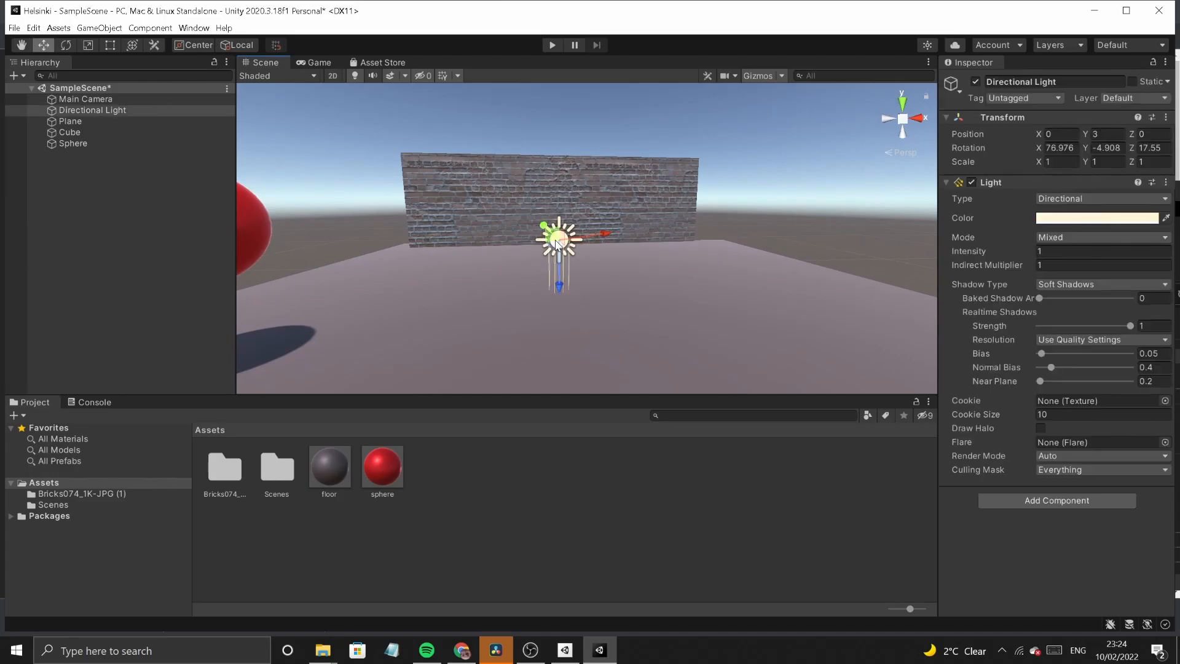
{"action": "left_click_drag", "start_coordinate": [556, 242], "coordinate": [876, 195]}
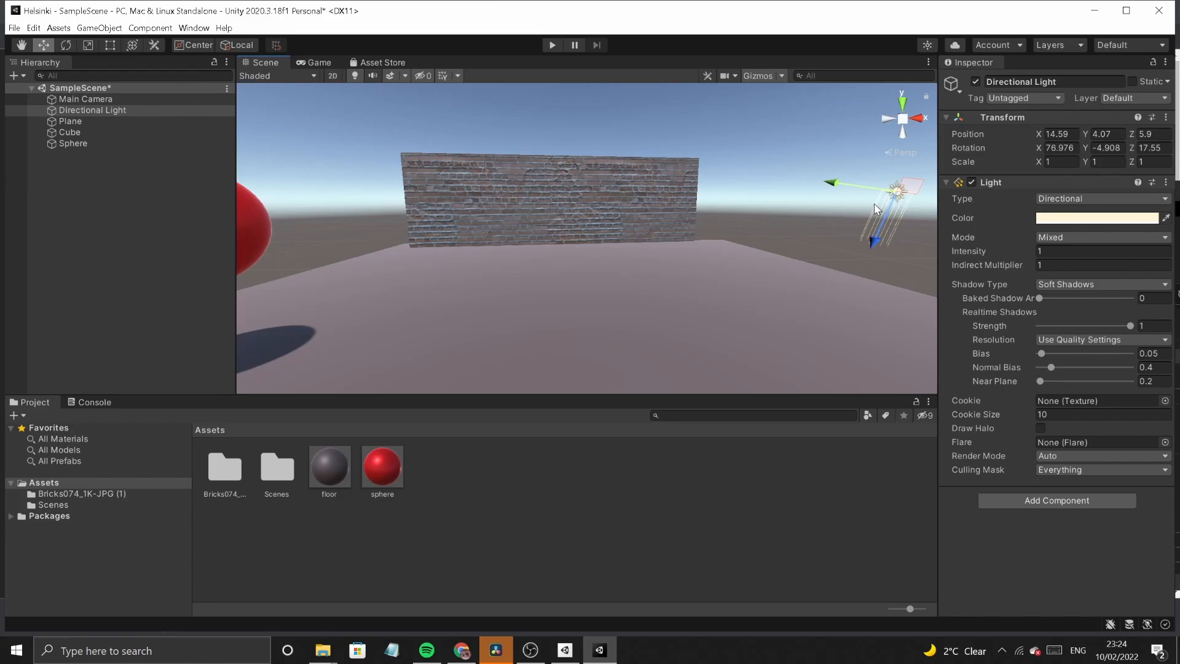
- Add a point light and place it close to the brick wall at about Y 3.45, Z 2.02
{"action": "left_click", "coordinate": [94, 30]}
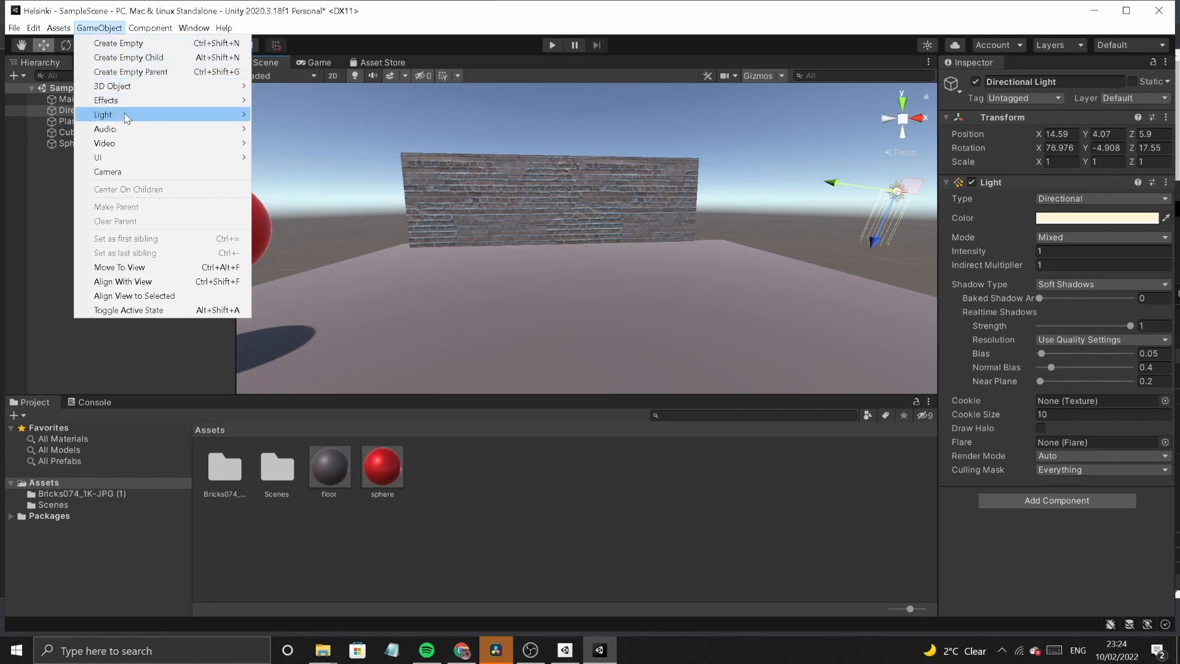
{"action": "mouse_move", "coordinate": [126, 114]}
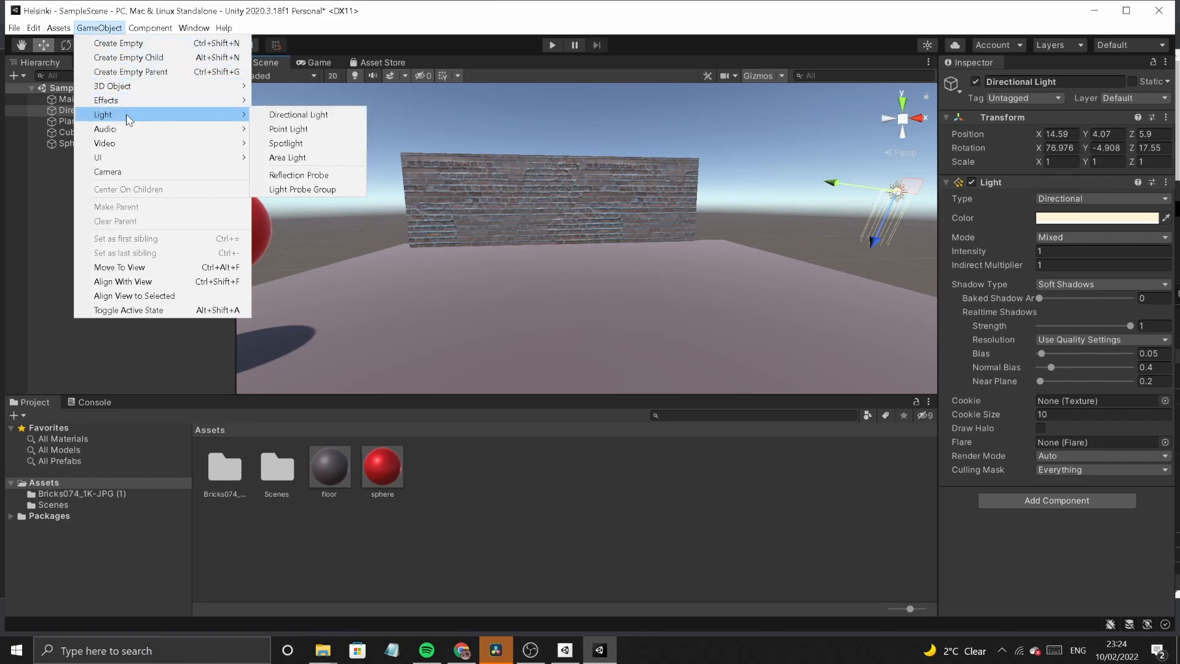
{"action": "left_click", "coordinate": [288, 130]}
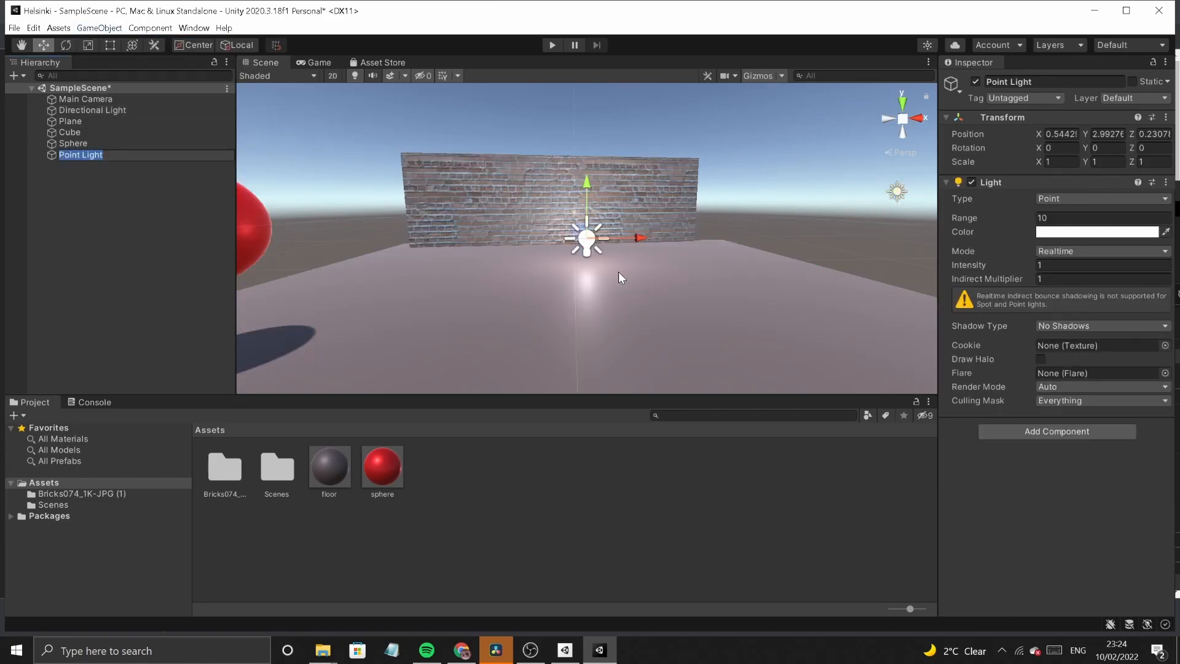
{"action": "middle_click_drag", "start_coordinate": [610, 282], "coordinate": [694, 292]}
{"action": "left_click_drag", "start_coordinate": [695, 293], "coordinate": [648, 271], "text": "alt"}
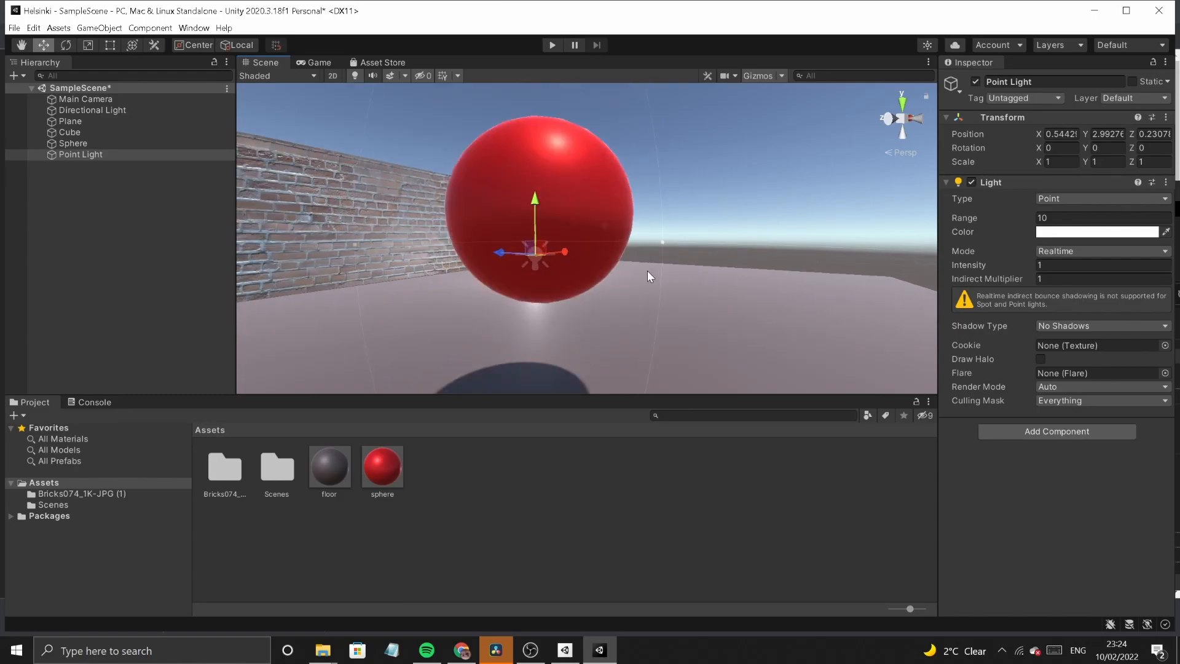
{"action": "scroll", "coordinate": [648, 270], "scroll_direction": "up", "scroll_amount": 5}
{"action": "middle_click_drag", "start_coordinate": [577, 271], "coordinate": [672, 280]}
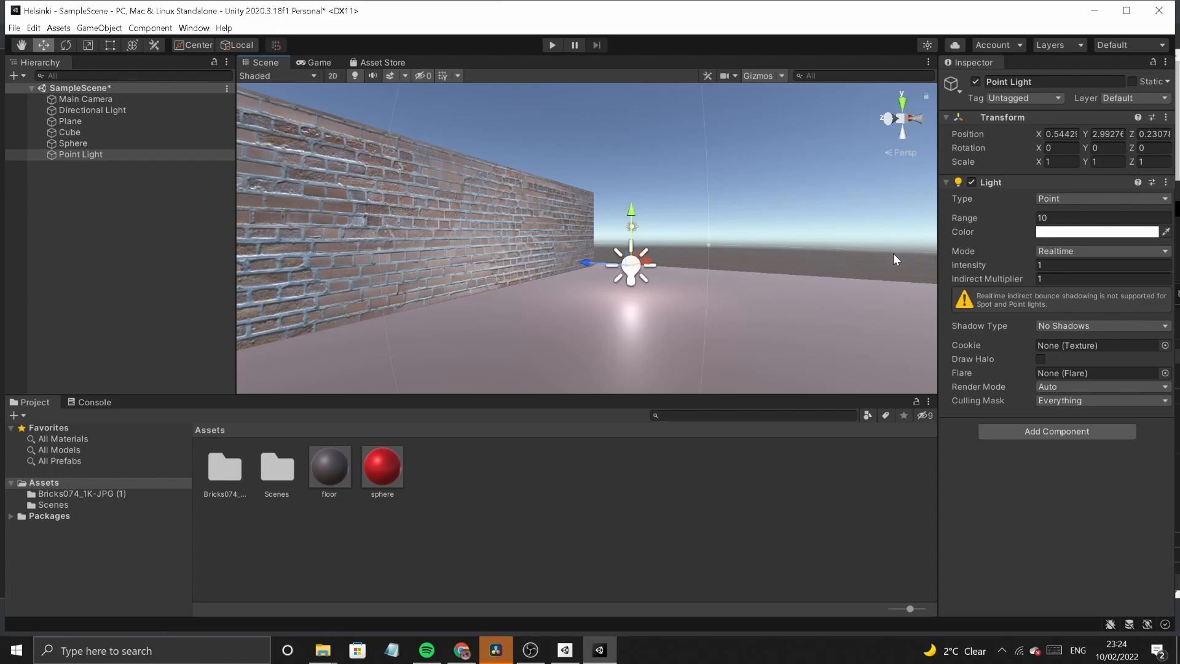
{"action": "left_click_drag", "start_coordinate": [586, 263], "coordinate": [516, 249]}
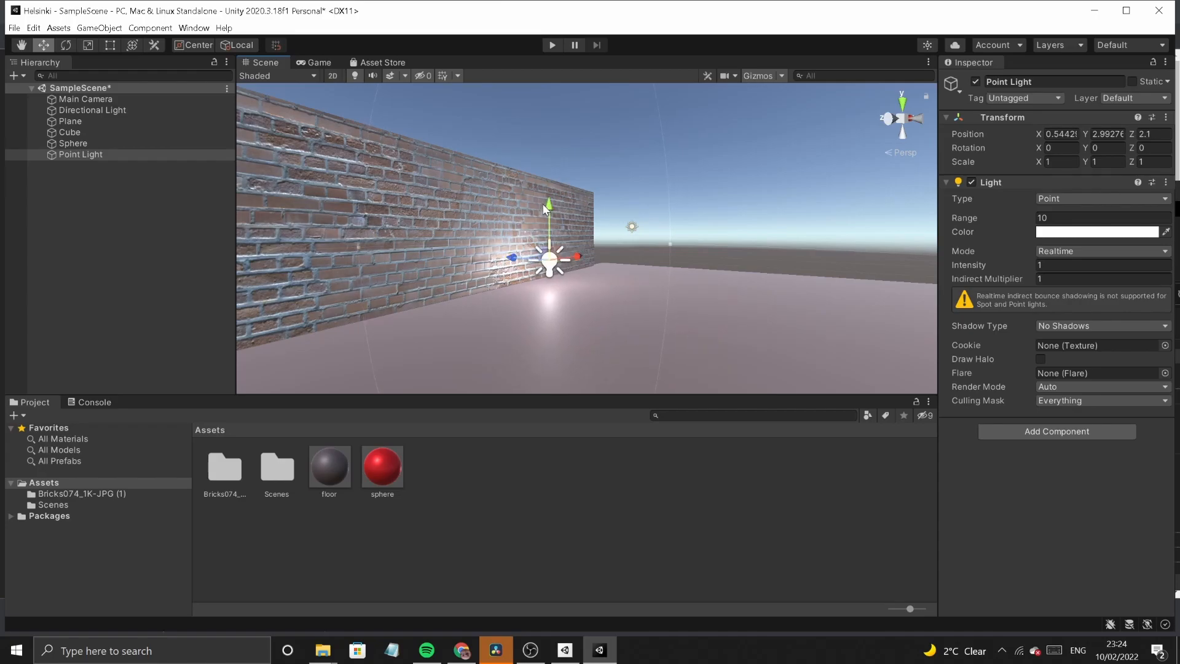
{"action": "left_click_drag", "start_coordinate": [549, 196], "coordinate": [550, 184]}
{"action": "mouse_move", "coordinate": [512, 239]}
{"action": "left_mouse_down"}
{"action": "mouse_move", "coordinate": [492, 237]}
{"action": "mouse_move", "coordinate": [515, 241]}
{"action": "left_mouse_up"}
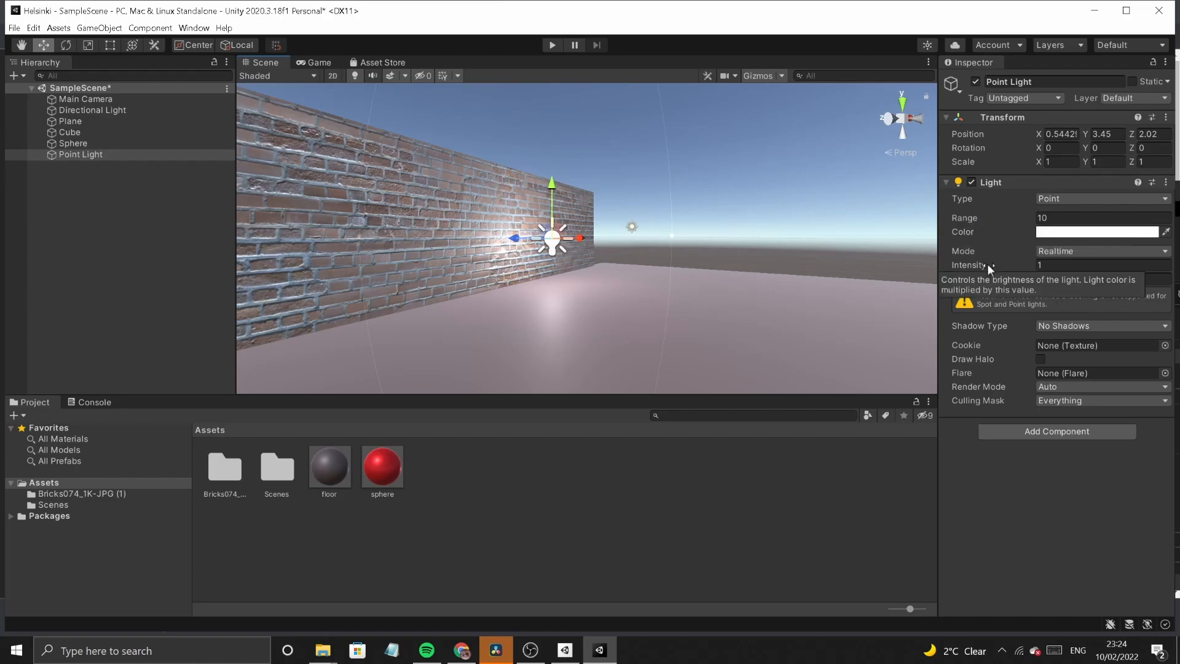
- Try the red colour F30909 on the point light and shift it slightly to about Z 1.86
{"action": "left_click", "coordinate": [1055, 233]}
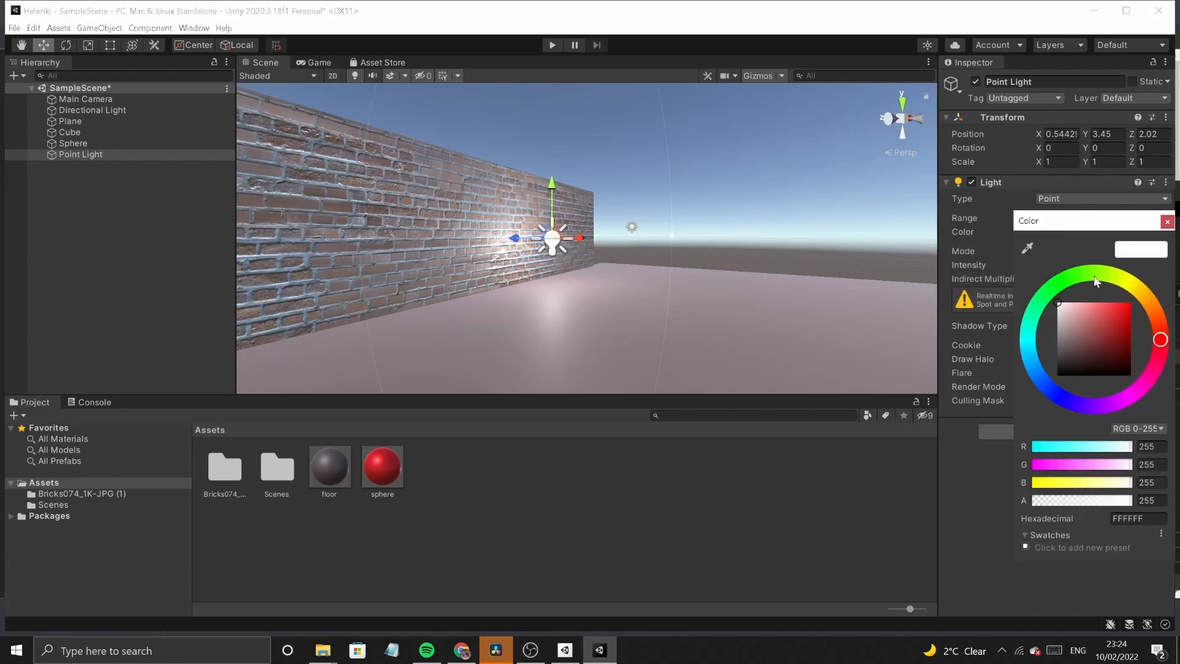
{"action": "left_click", "coordinate": [1129, 307]}
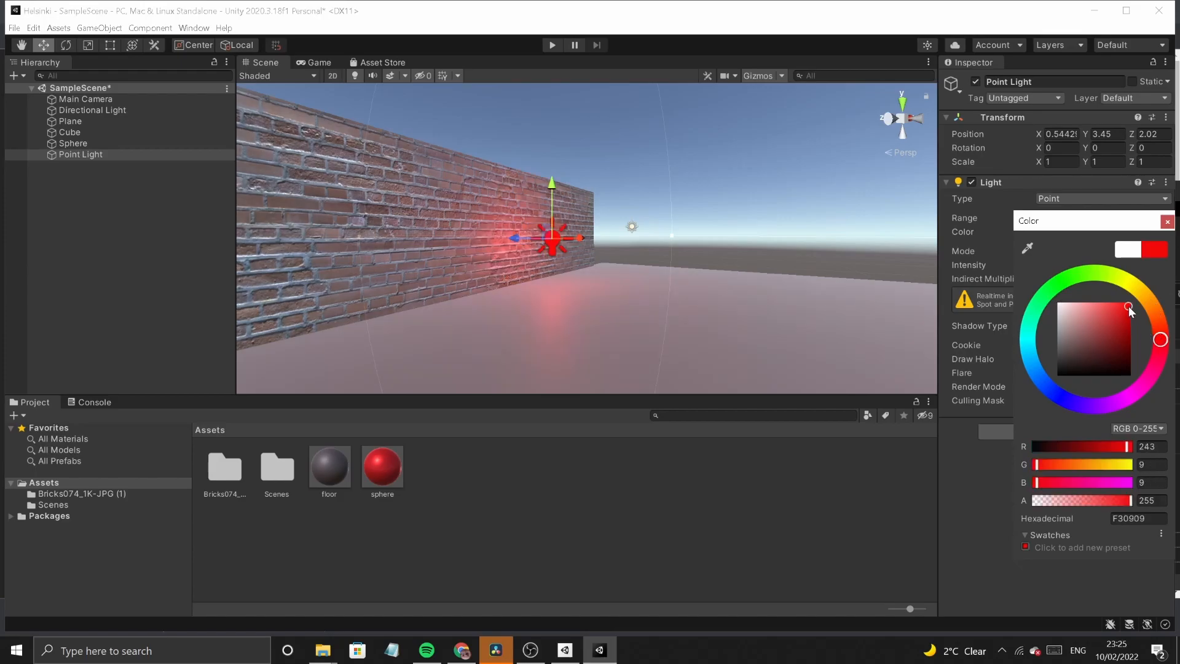
{"action": "left_click_drag", "start_coordinate": [517, 243], "coordinate": [521, 238]}
- Set the point light's colour to near-white and move it away from the brick wall, over the open floor
{"action": "left_click", "coordinate": [1114, 230]}
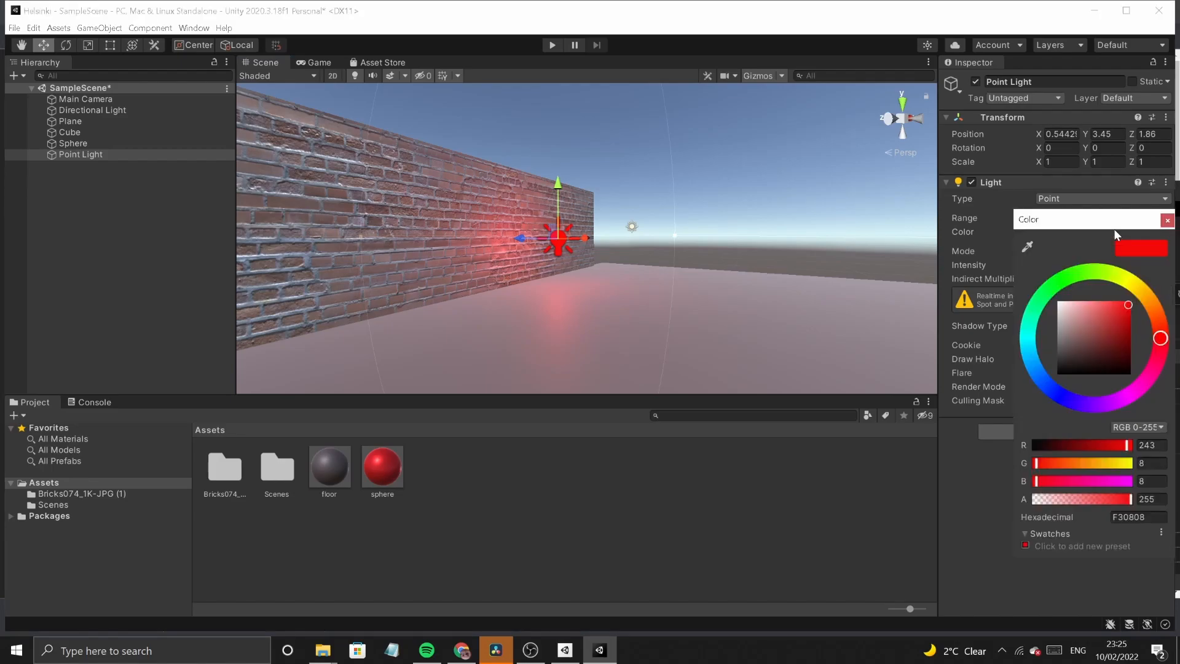
{"action": "left_click", "coordinate": [1061, 303]}
{"action": "left_click_drag", "start_coordinate": [521, 240], "coordinate": [791, 245]}
{"action": "scroll", "coordinate": [708, 294], "scroll_direction": "down", "scroll_amount": 4}
{"action": "middle_click_drag", "start_coordinate": [791, 243], "coordinate": [709, 246]}
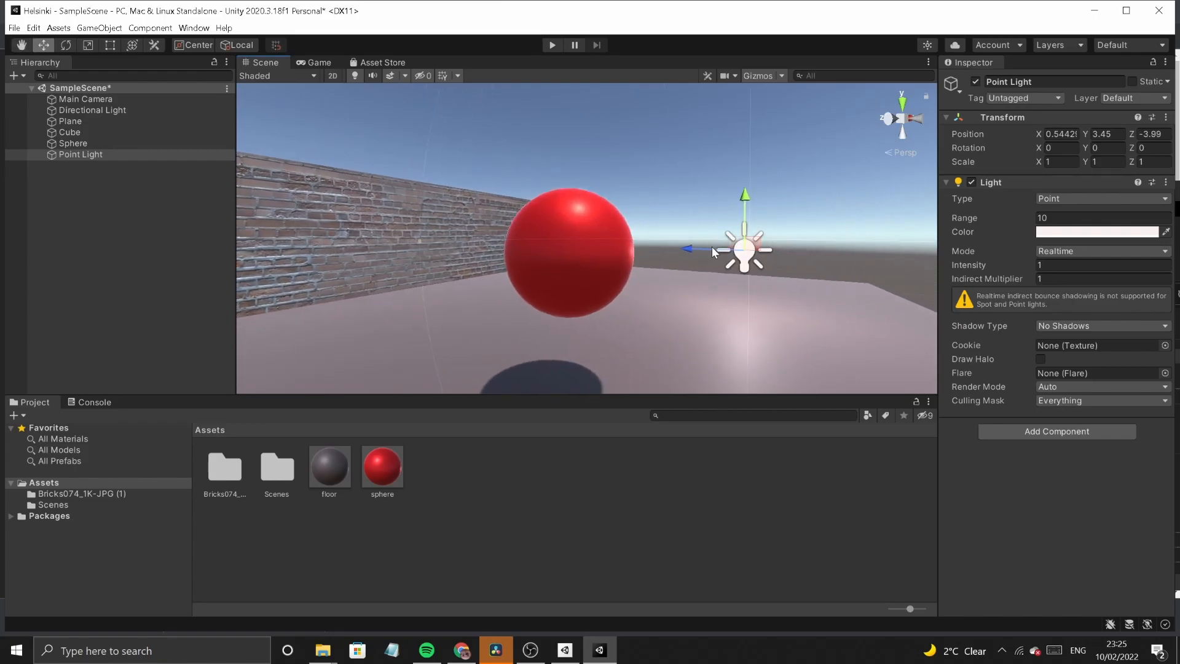
{"action": "right_click_drag", "start_coordinate": [769, 262], "coordinate": [707, 290]}
{"action": "middle_click_drag", "start_coordinate": [731, 297], "coordinate": [644, 288]}
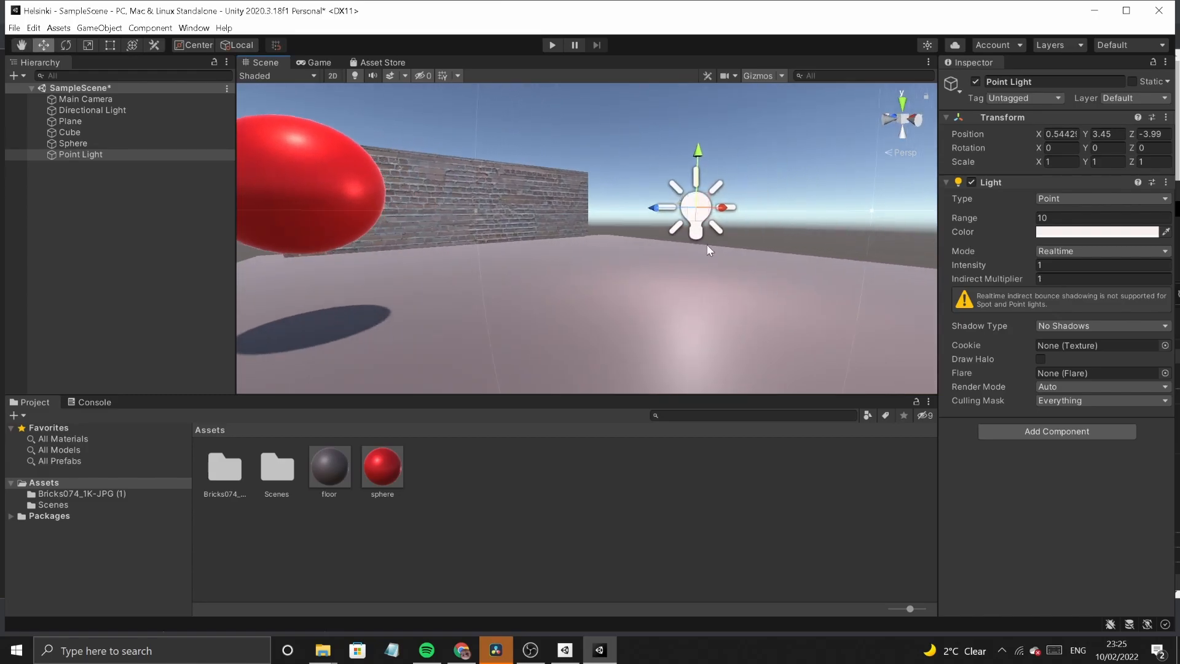
{"action": "left_click_drag", "start_coordinate": [724, 209], "coordinate": [729, 235]}
{"action": "left_click_drag", "start_coordinate": [666, 211], "coordinate": [561, 234]}
- Add a spotlight in front of the brick wall and raise it to about Y 3.8
{"action": "middle_click_drag", "start_coordinate": [567, 283], "coordinate": [598, 303]}
{"action": "right_click_drag", "start_coordinate": [497, 304], "coordinate": [572, 300]}
{"action": "middle_click_drag", "start_coordinate": [529, 301], "coordinate": [633, 292]}
{"action": "left_click", "coordinate": [391, 318]}
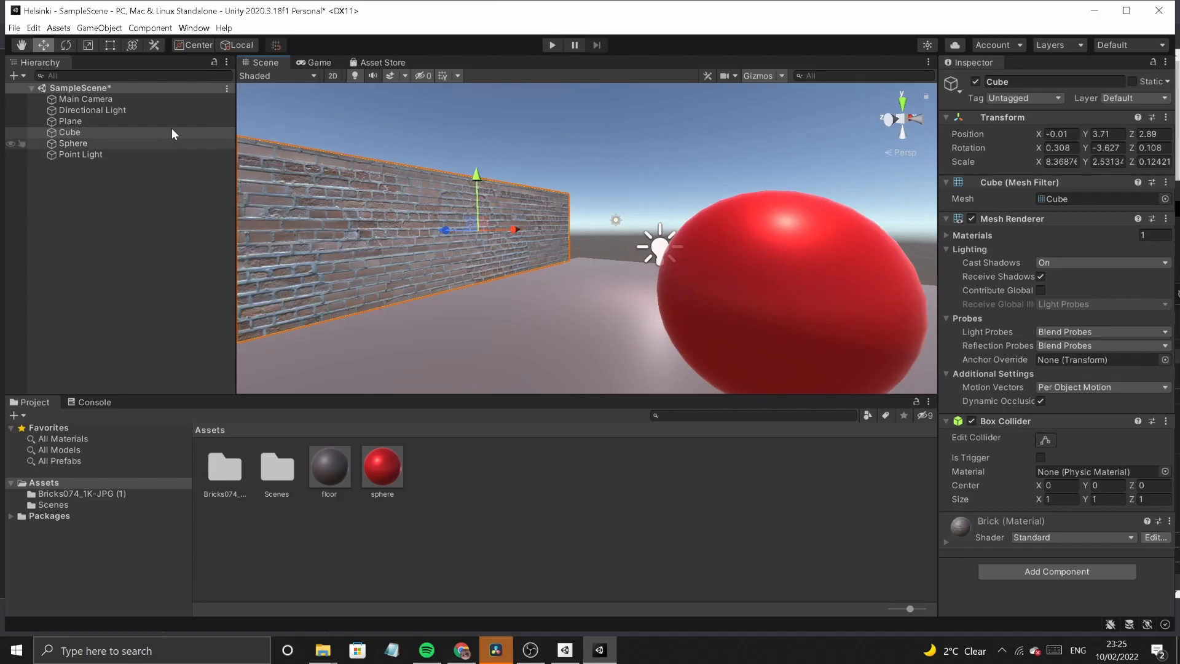
{"action": "left_click", "coordinate": [103, 29]}
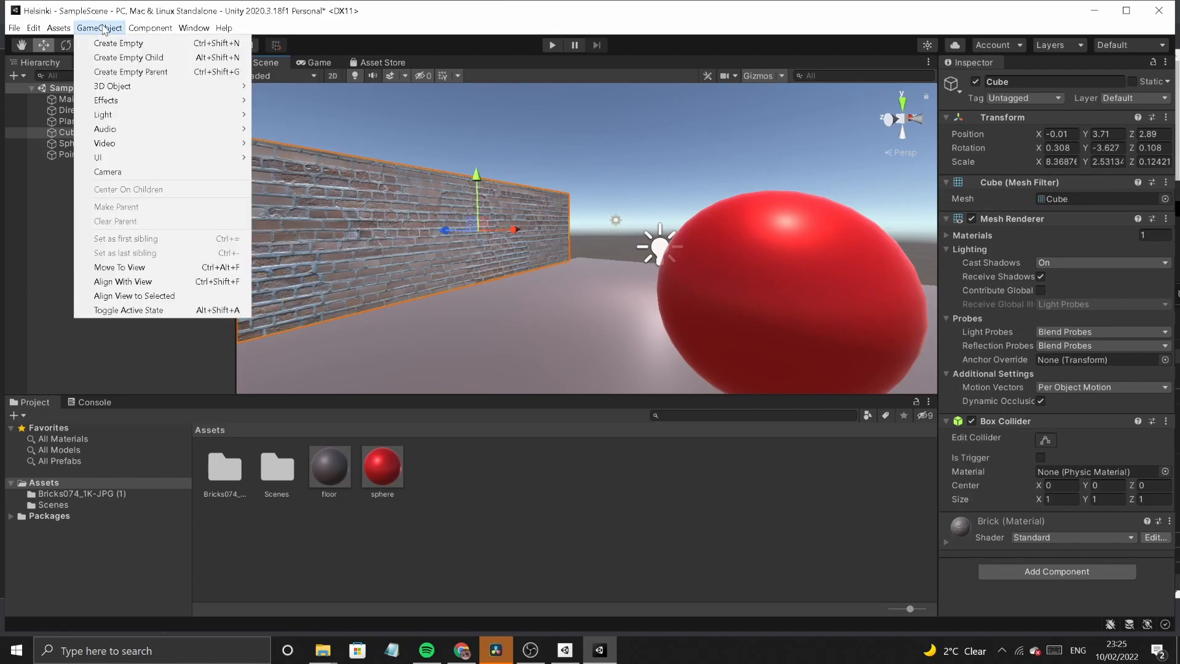
{"action": "mouse_move", "coordinate": [145, 115]}
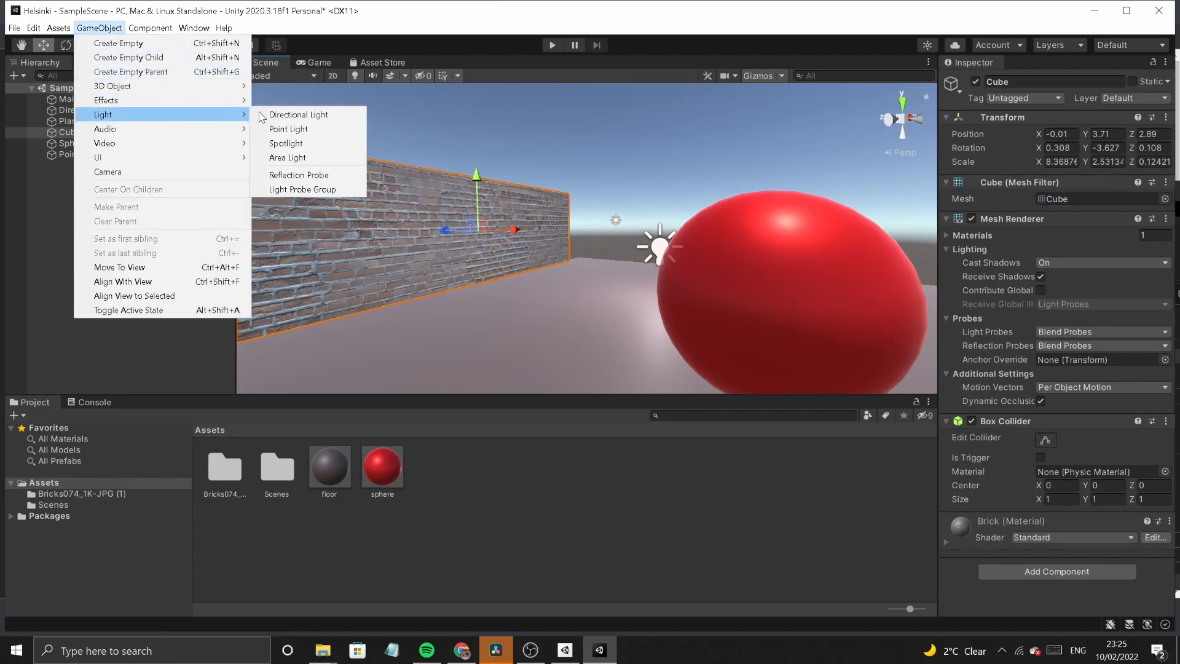
{"action": "left_click", "coordinate": [294, 145]}
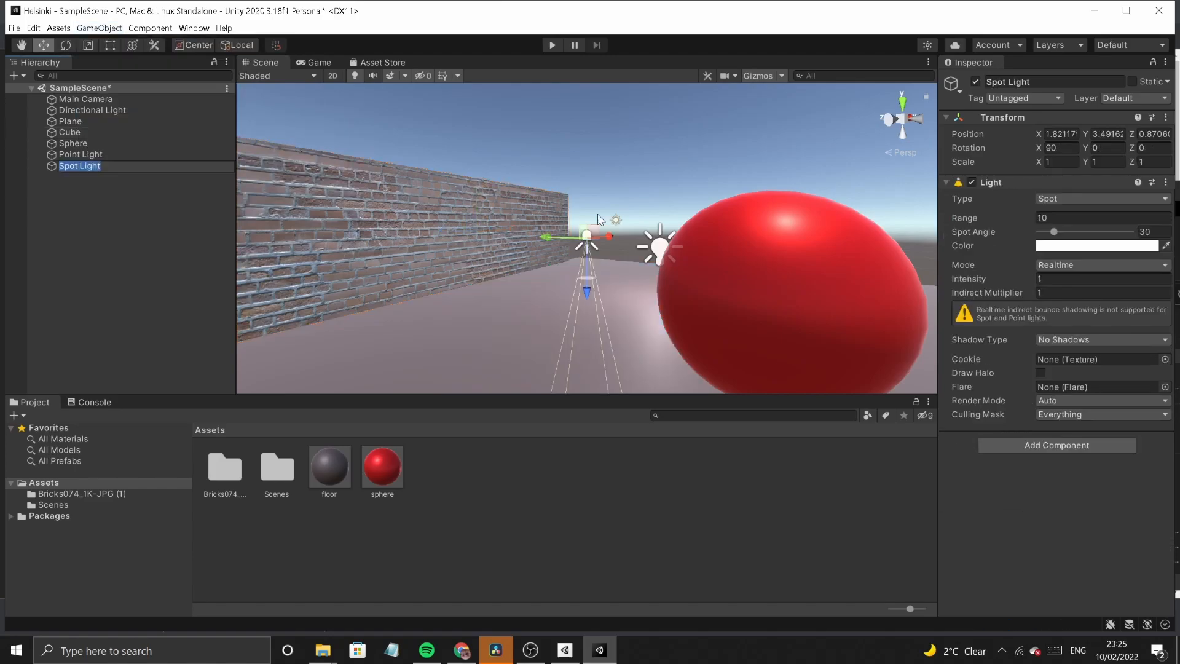
{"action": "scroll", "coordinate": [595, 257], "scroll_direction": "up", "scroll_amount": 5}
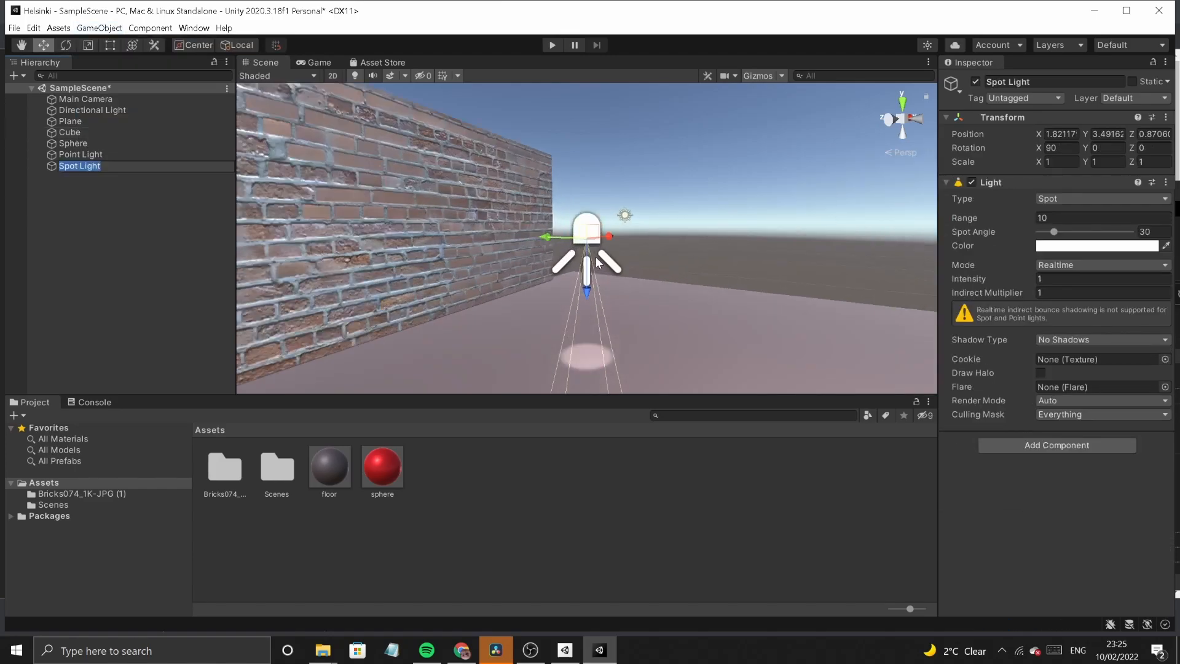
{"action": "left_click_drag", "start_coordinate": [589, 293], "coordinate": [595, 253]}
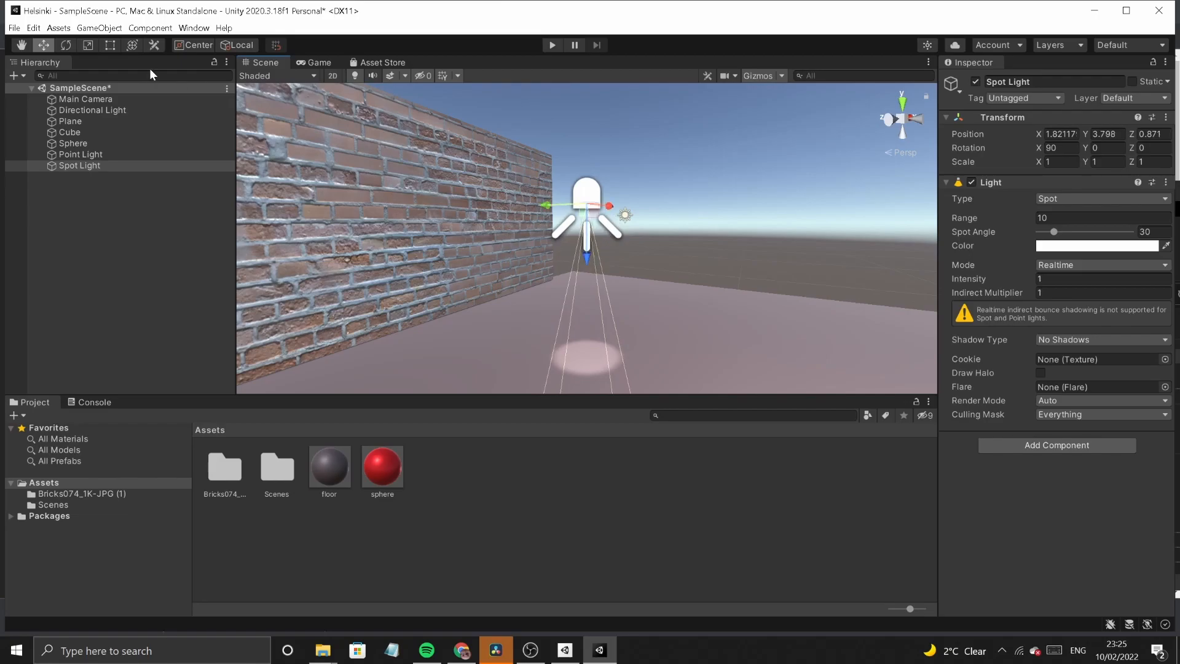
- Rotate the spotlight from pointing down at the floor to shining onto the brick wall
{"action": "left_click", "coordinate": [69, 45]}
{"action": "left_click_drag", "start_coordinate": [625, 155], "coordinate": [682, 289]}
{"action": "left_click_drag", "start_coordinate": [558, 197], "coordinate": [596, 204]}
{"action": "mouse_move", "coordinate": [618, 157]}
{"action": "left_mouse_down"}
{"action": "mouse_move", "coordinate": [500, 145]}
{"action": "mouse_move", "coordinate": [430, 171]}
{"action": "mouse_move", "coordinate": [629, 159]}
{"action": "mouse_move", "coordinate": [618, 157]}
{"action": "left_mouse_up"}
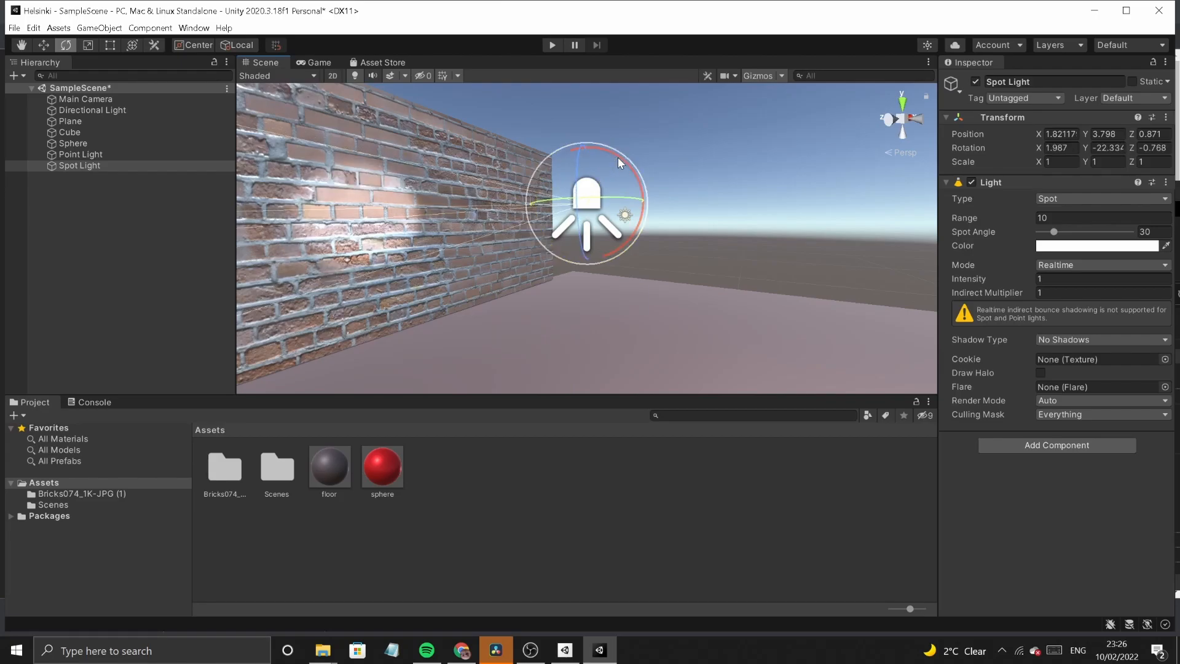
{"action": "mouse_move", "coordinate": [528, 203]}
{"action": "left_mouse_down"}
{"action": "mouse_move", "coordinate": [566, 204]}
{"action": "mouse_move", "coordinate": [529, 205]}
{"action": "left_mouse_up"}
{"action": "scroll", "coordinate": [629, 266], "scroll_direction": "down", "scroll_amount": 4}
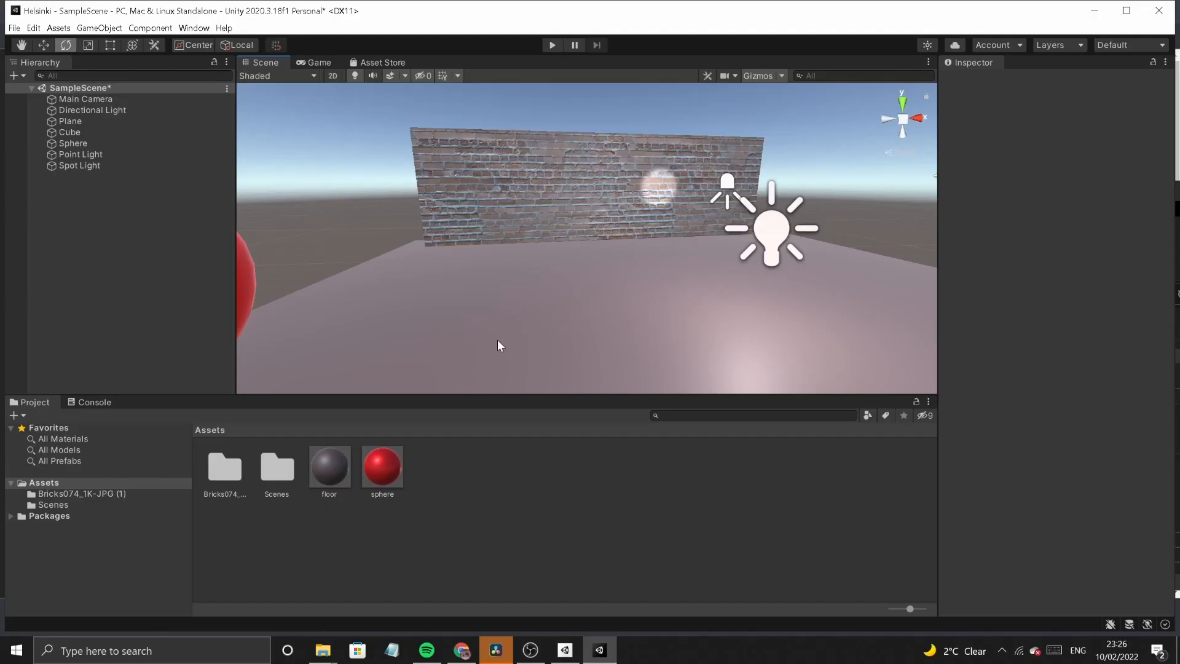
{"action": "left_click_drag", "start_coordinate": [495, 340], "coordinate": [541, 323]}
{"action": "key", "text": "e"}
{"action": "right_click_drag", "start_coordinate": [525, 295], "coordinate": [561, 315]}
{"action": "middle_click_drag", "start_coordinate": [528, 277], "coordinate": [544, 303]}
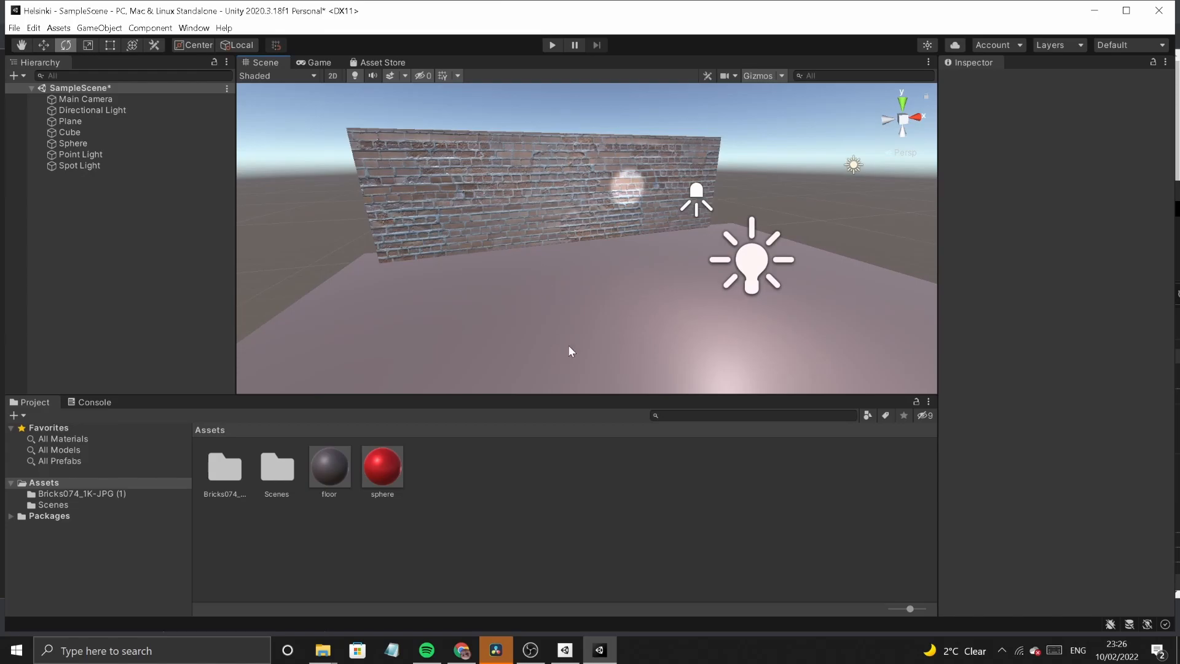
{"action": "middle_click_drag", "start_coordinate": [636, 305], "coordinate": [600, 293]}
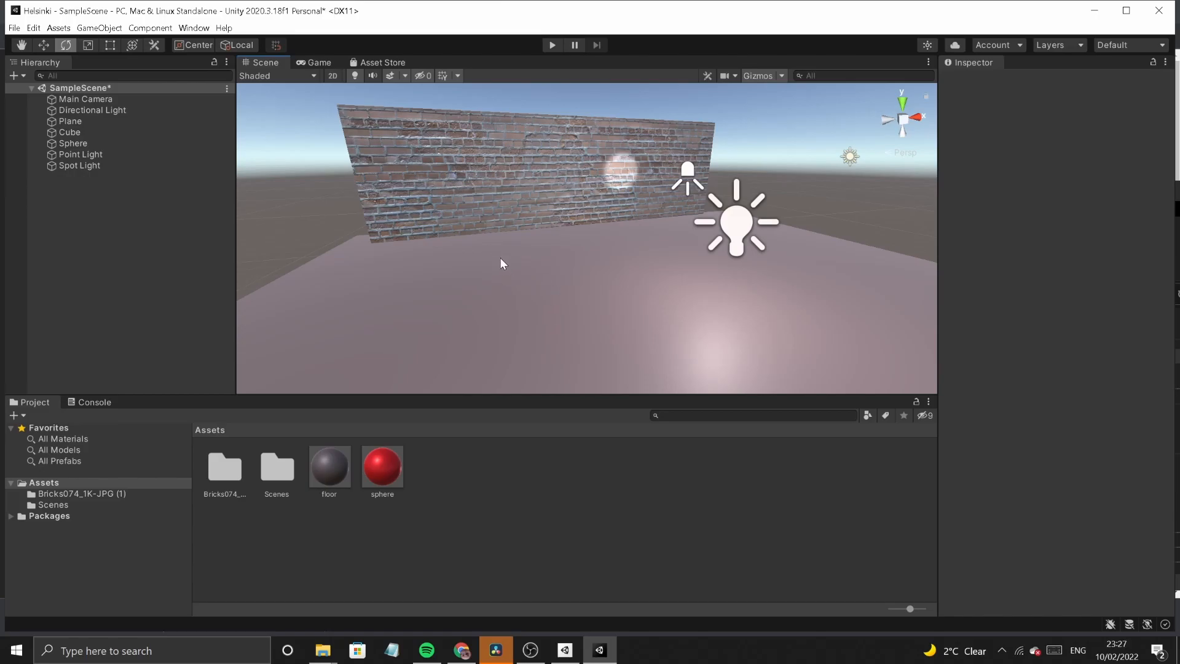
- Add a new cube to the scene and move it away from the brick wall to about Z -0.23
{"action": "left_click", "coordinate": [98, 29]}
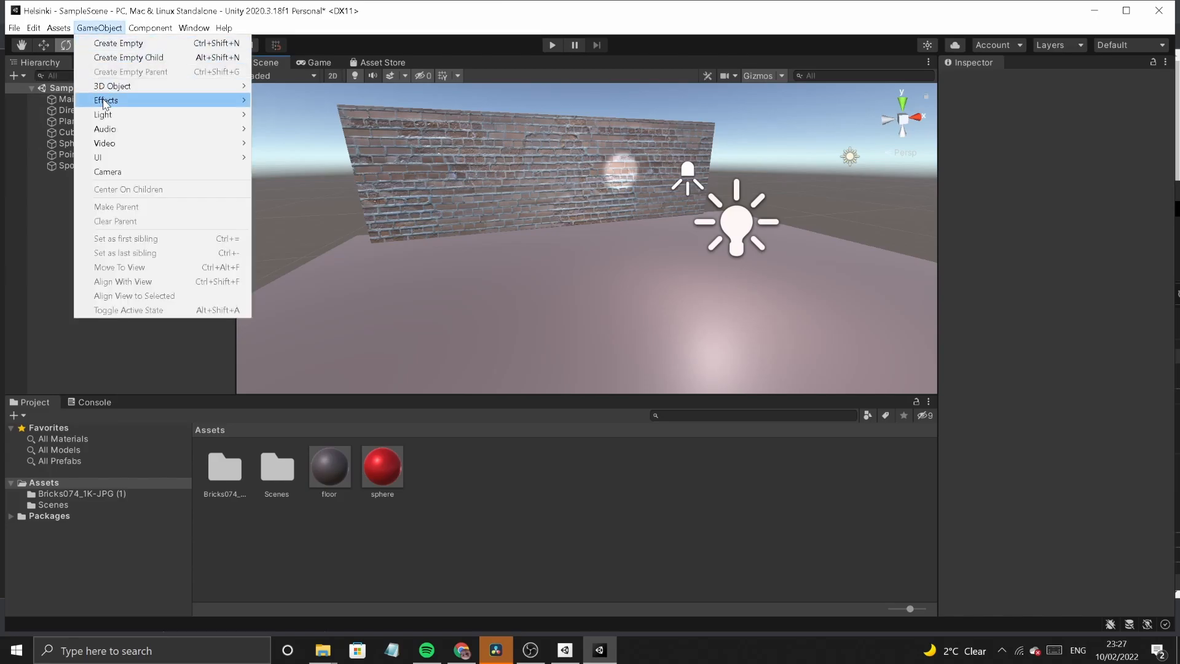
{"action": "mouse_move", "coordinate": [118, 88]}
{"action": "left_click", "coordinate": [274, 87]}
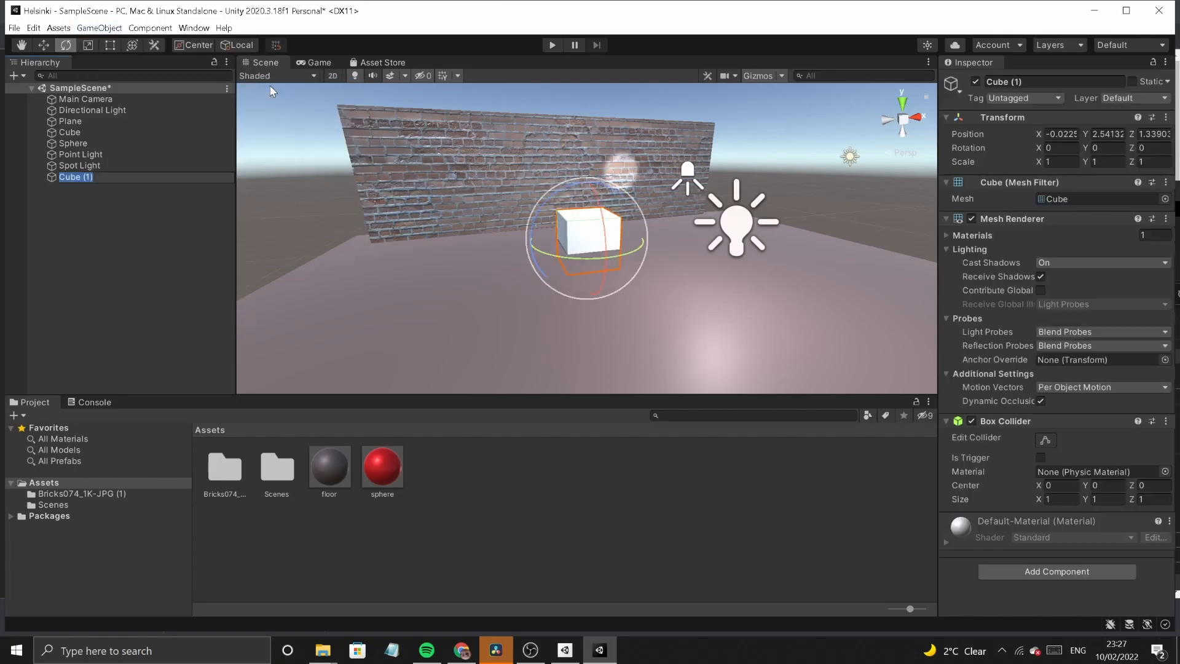
{"action": "middle_click_drag", "start_coordinate": [576, 277], "coordinate": [581, 291]}
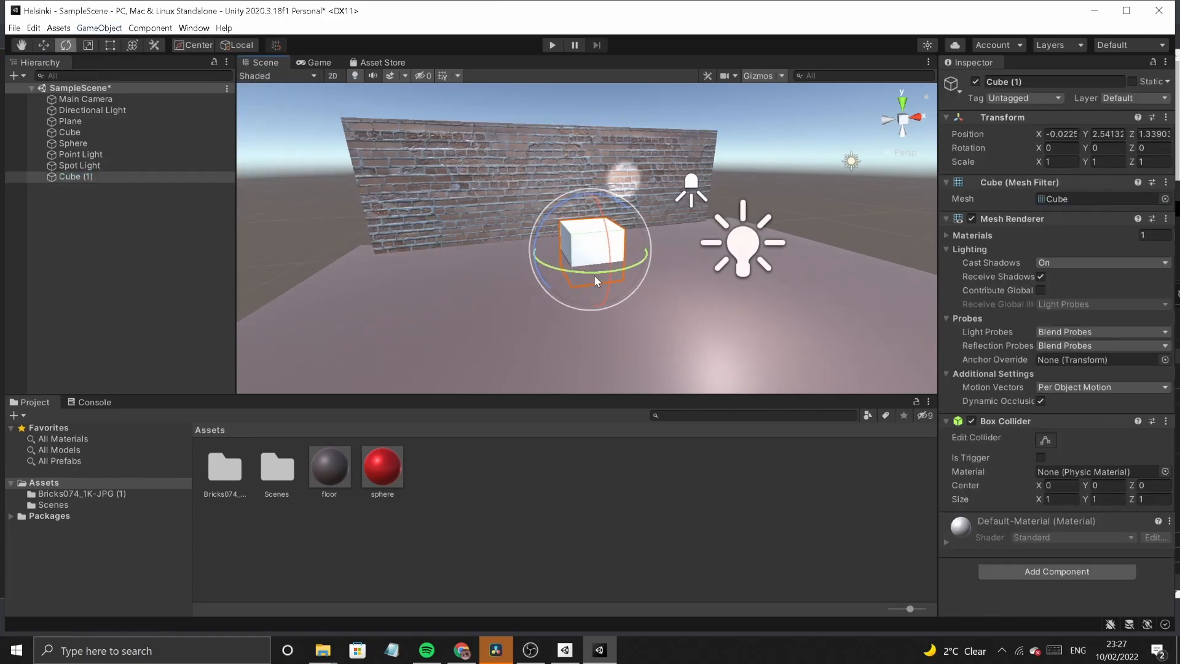
{"action": "left_click", "coordinate": [43, 45]}
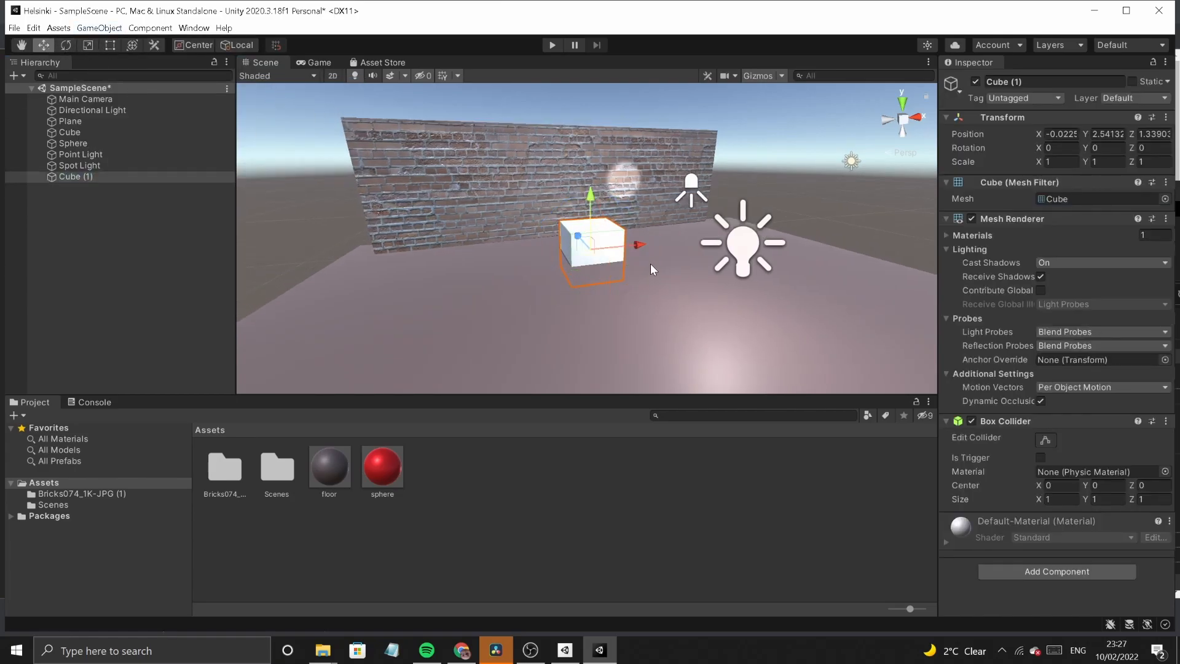
{"action": "left_click_drag", "start_coordinate": [582, 242], "coordinate": [612, 273]}
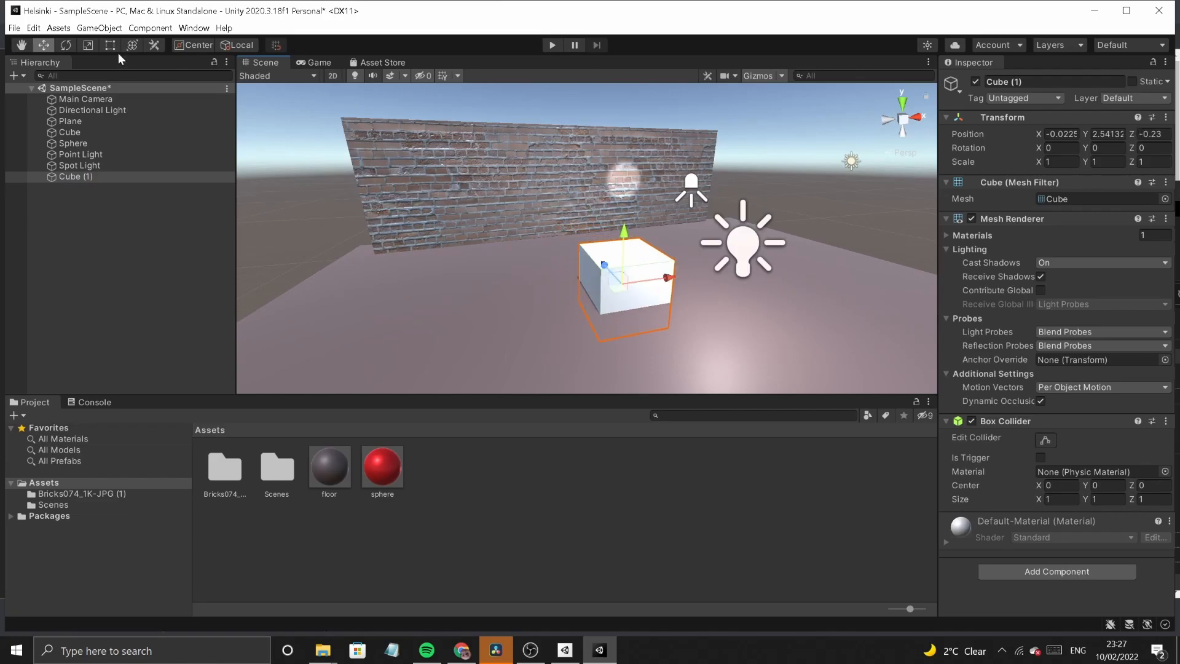
- Scale the new cube into a thin post about 0.213 wide and deep, and raise it to about Y 2.917
{"action": "left_click", "coordinate": [88, 45]}
{"action": "left_click_drag", "start_coordinate": [671, 275], "coordinate": [621, 285]}
{"action": "left_click", "coordinate": [44, 47]}
{"action": "left_click_drag", "start_coordinate": [629, 233], "coordinate": [624, 209]}
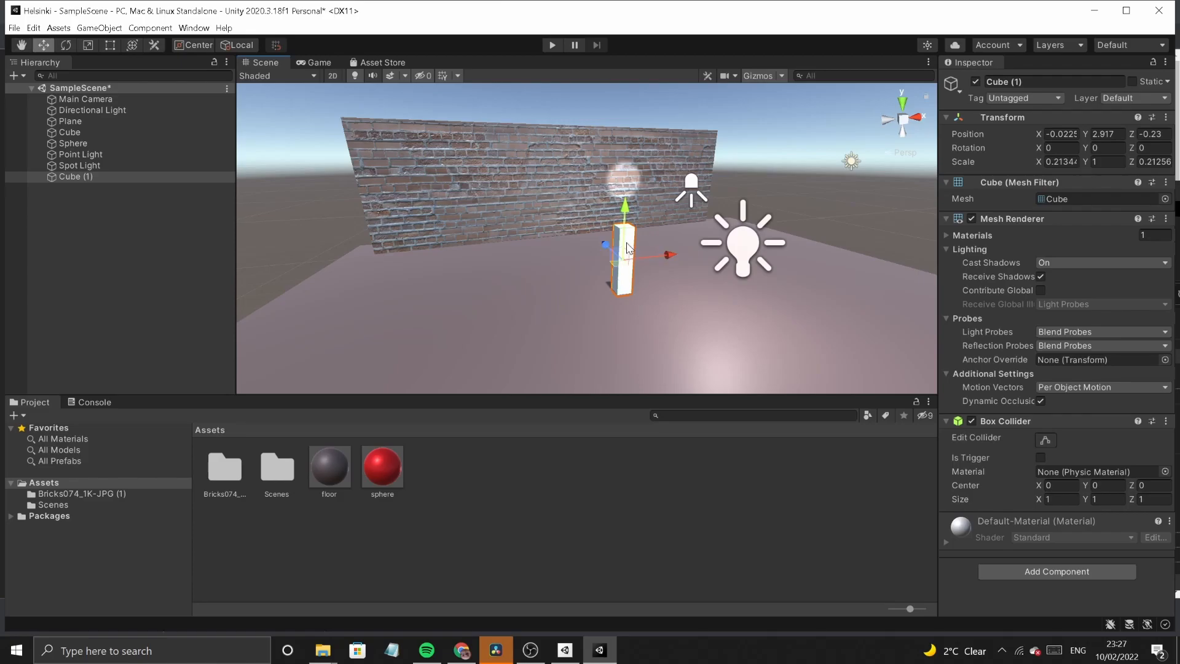
- Duplicate the thin post and move the copy sideways along X to about -0.942
{"action": "left_click", "coordinate": [34, 27]}
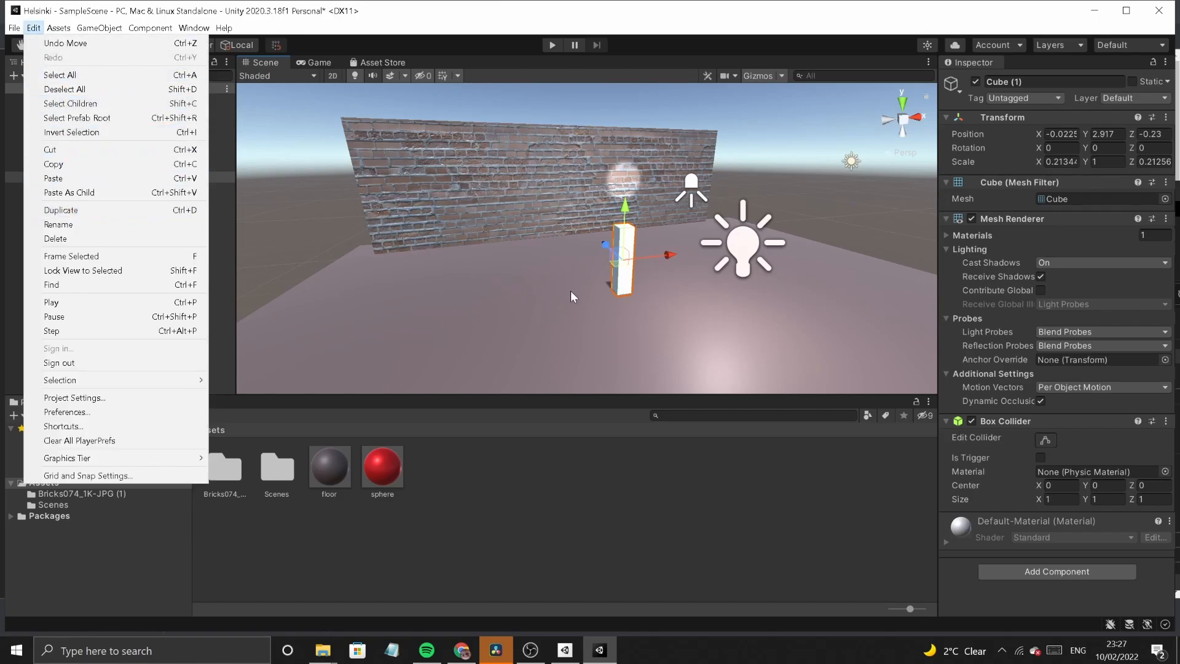
{"action": "left_click", "coordinate": [590, 282]}
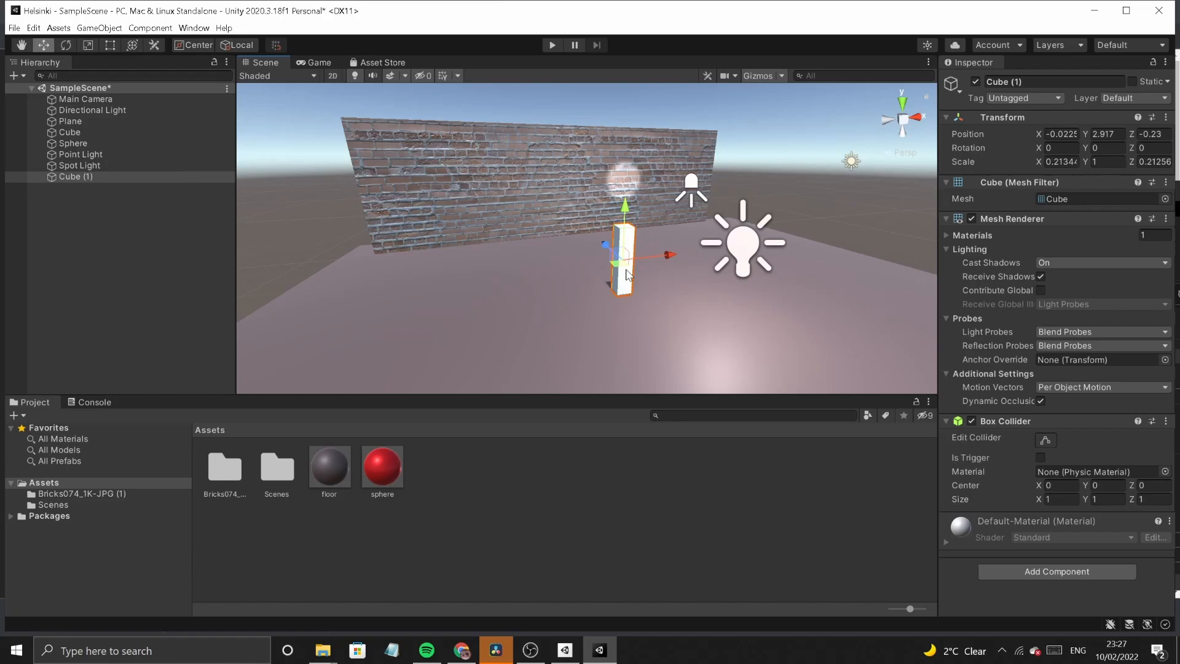
{"action": "key", "text": "ctrl+d"}
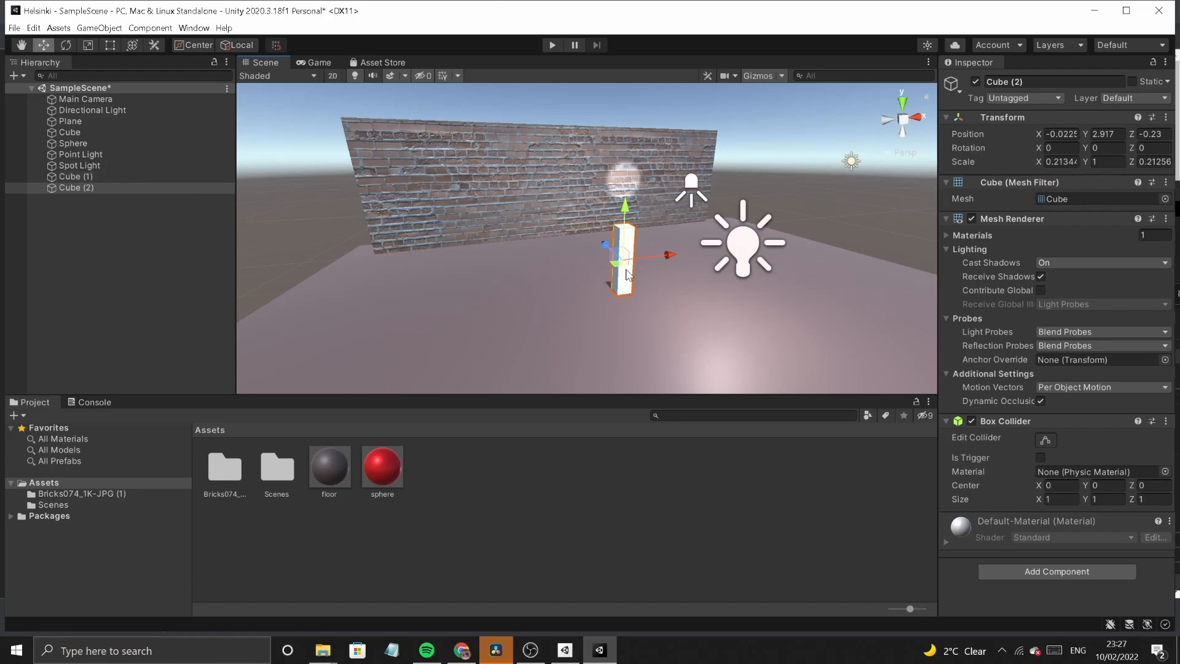
{"action": "left_click_drag", "start_coordinate": [675, 258], "coordinate": [613, 277]}
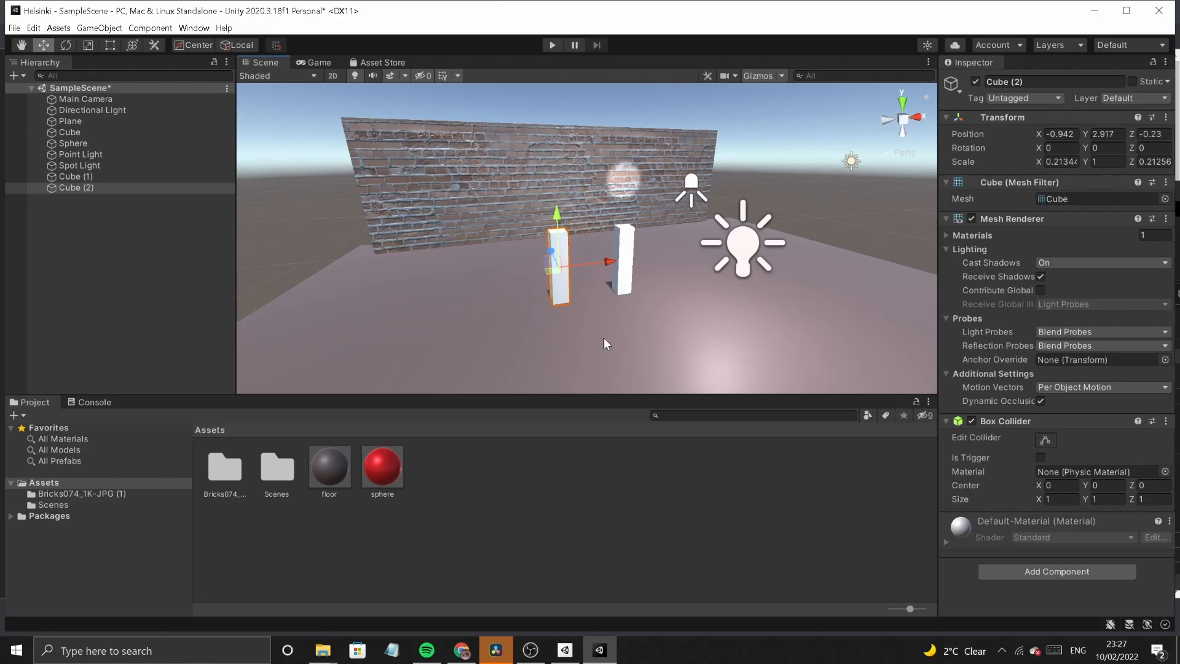
- Duplicate both thin posts together and move the copies forward, away from the brick wall, to about Z -1.604
{"action": "left_click", "coordinate": [630, 264], "text": "shift"}
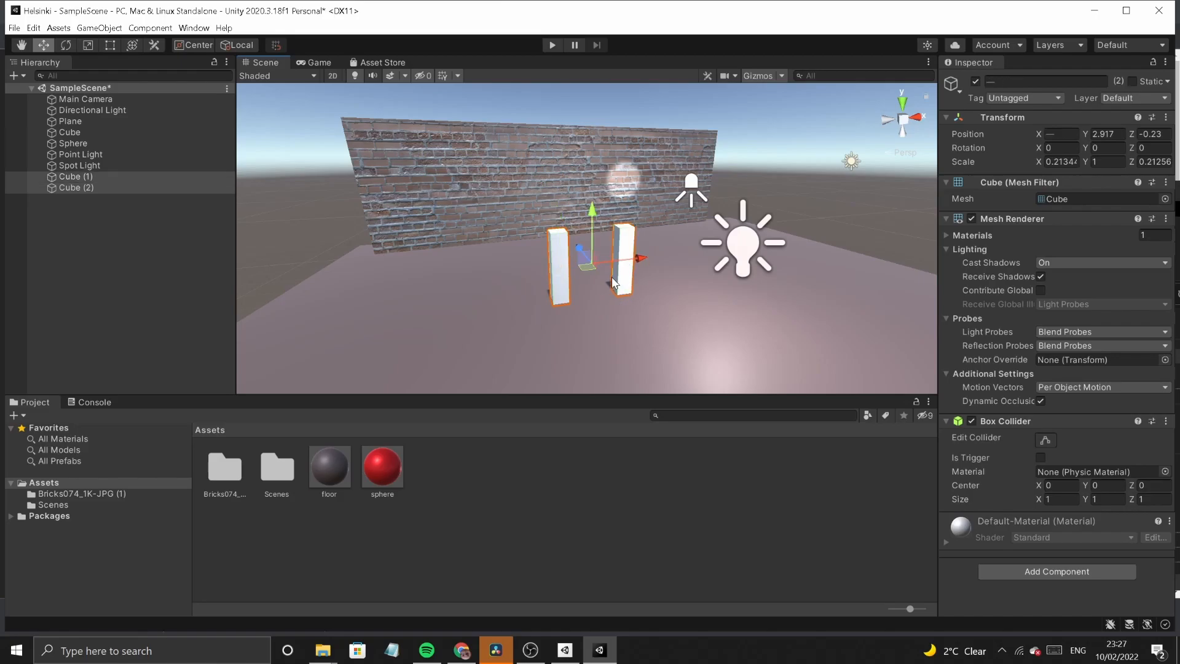
{"action": "key", "text": "ctrl+d"}
{"action": "left_click_drag", "start_coordinate": [578, 245], "coordinate": [608, 299]}
{"action": "middle_click_drag", "start_coordinate": [643, 376], "coordinate": [696, 336]}
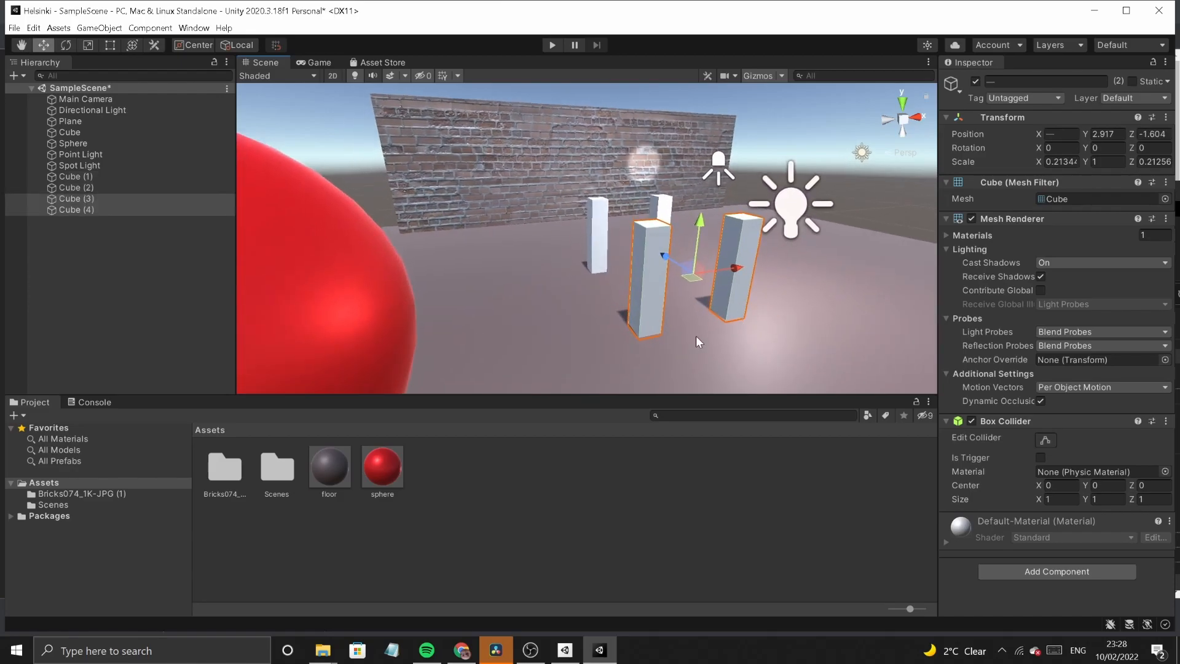
{"action": "left_click", "coordinate": [569, 325]}
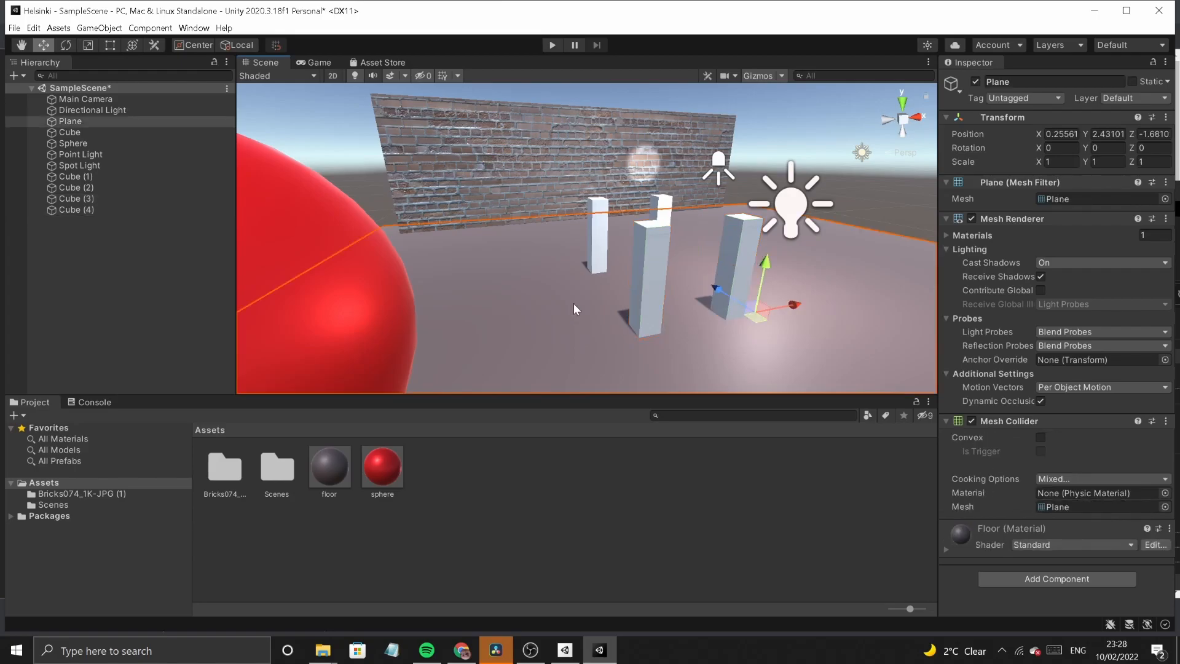
{"action": "left_click", "coordinate": [537, 157]}
{"action": "left_click", "coordinate": [547, 253]}
- Add a new cube above the four posts, raised to about Y 3.95 and centred between them at about Z -0.99
{"action": "left_click", "coordinate": [62, 30]}
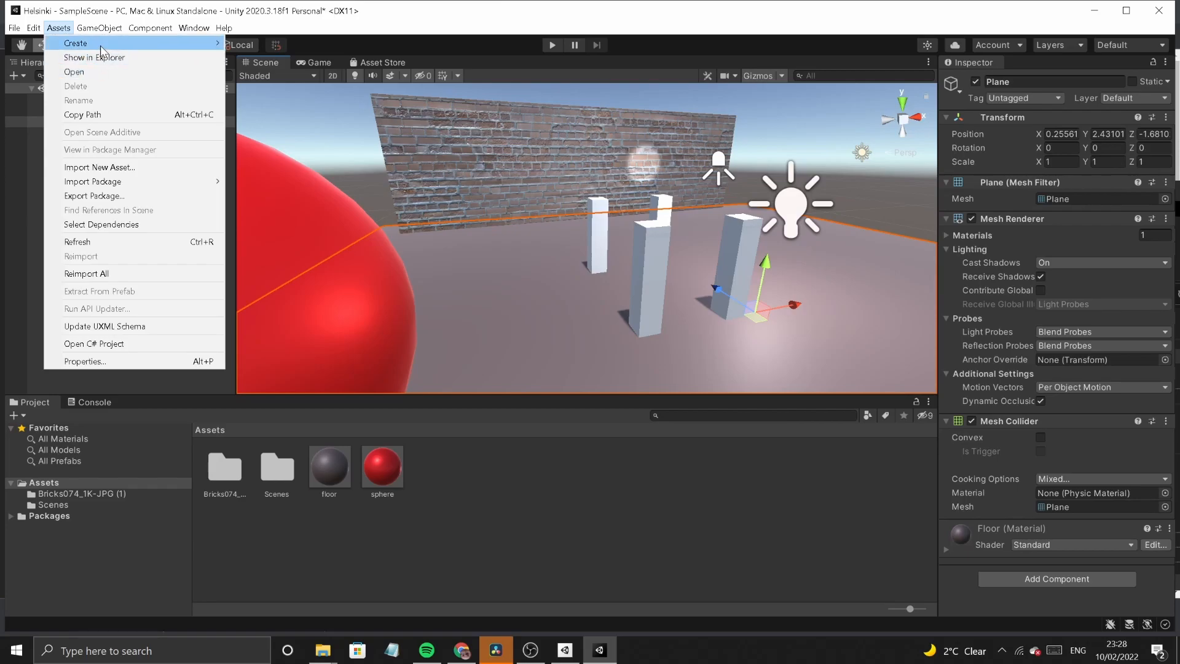
{"action": "mouse_move", "coordinate": [98, 43]}
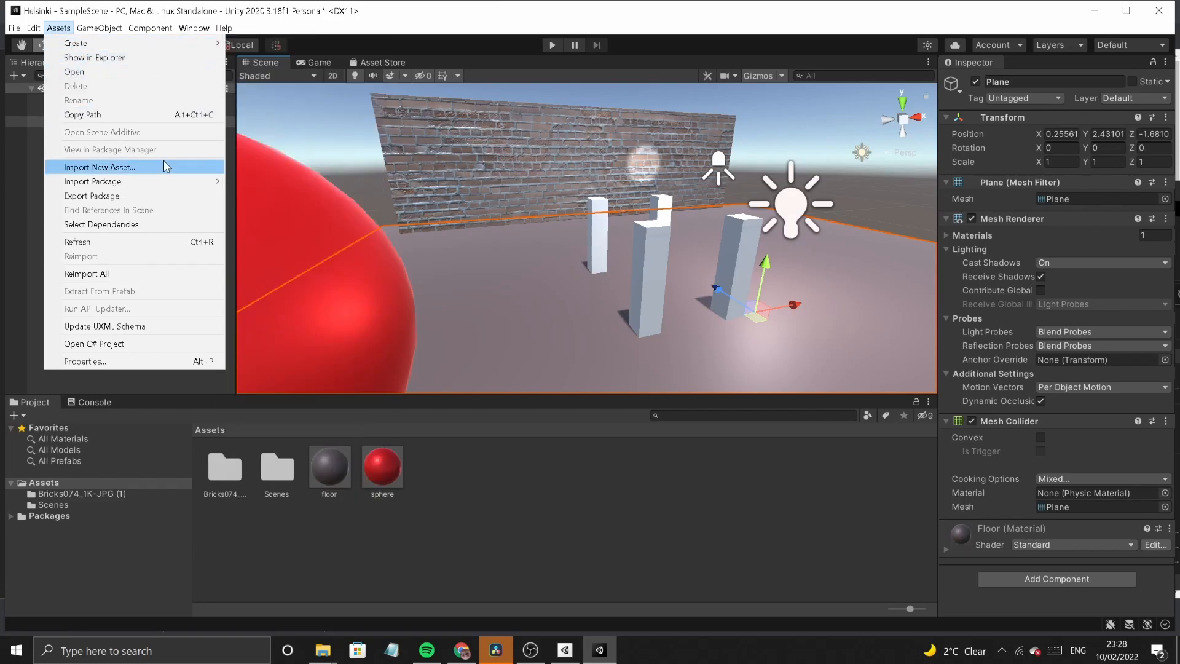
{"action": "left_click", "coordinate": [76, 31]}
{"action": "mouse_move", "coordinate": [157, 91]}
{"action": "left_click", "coordinate": [285, 86]}
{"action": "left_click_drag", "start_coordinate": [587, 187], "coordinate": [587, 102]}
{"action": "middle_click_drag", "start_coordinate": [605, 166], "coordinate": [701, 205]}
{"action": "left_click_drag", "start_coordinate": [646, 184], "coordinate": [758, 223]}
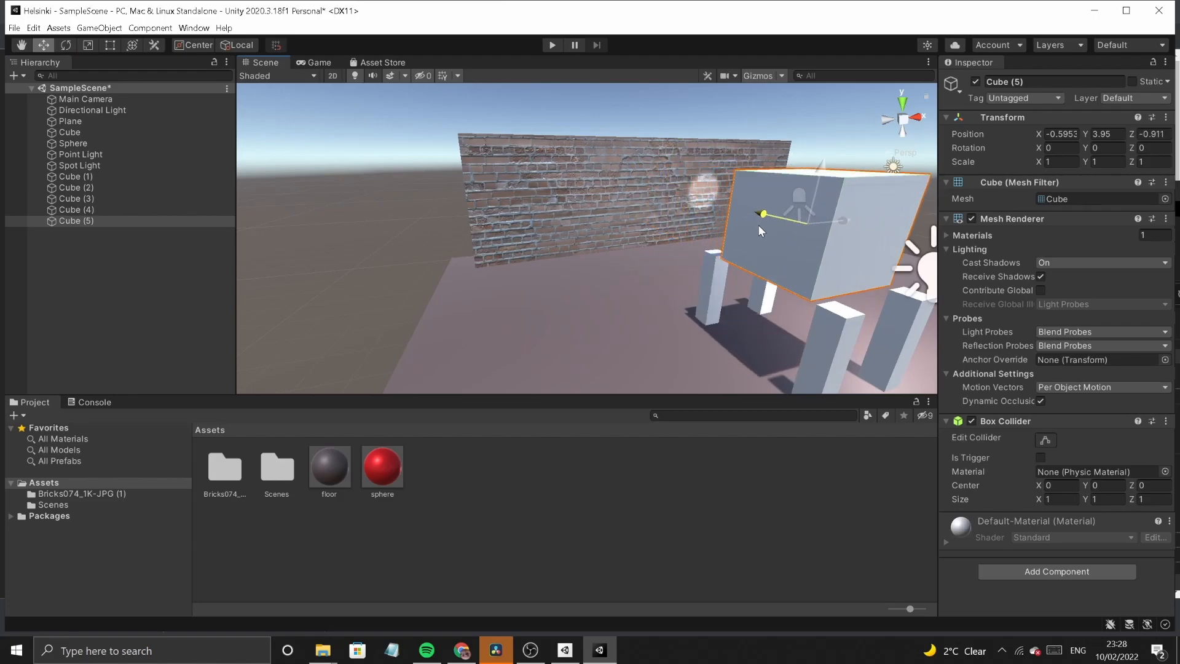
{"action": "middle_click_drag", "start_coordinate": [645, 332], "coordinate": [592, 310]}
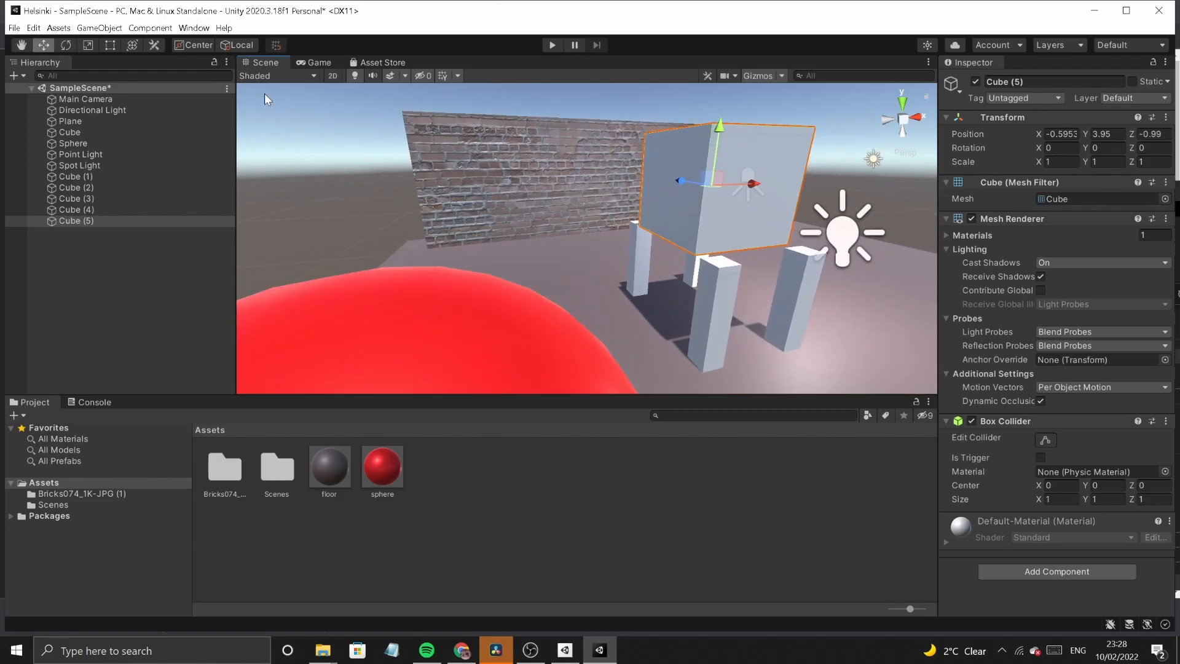
- Flatten the new cube into a slab about 0.04 thick and lower it to about Y 3.484 as a tabletop
{"action": "left_click", "coordinate": [86, 45]}
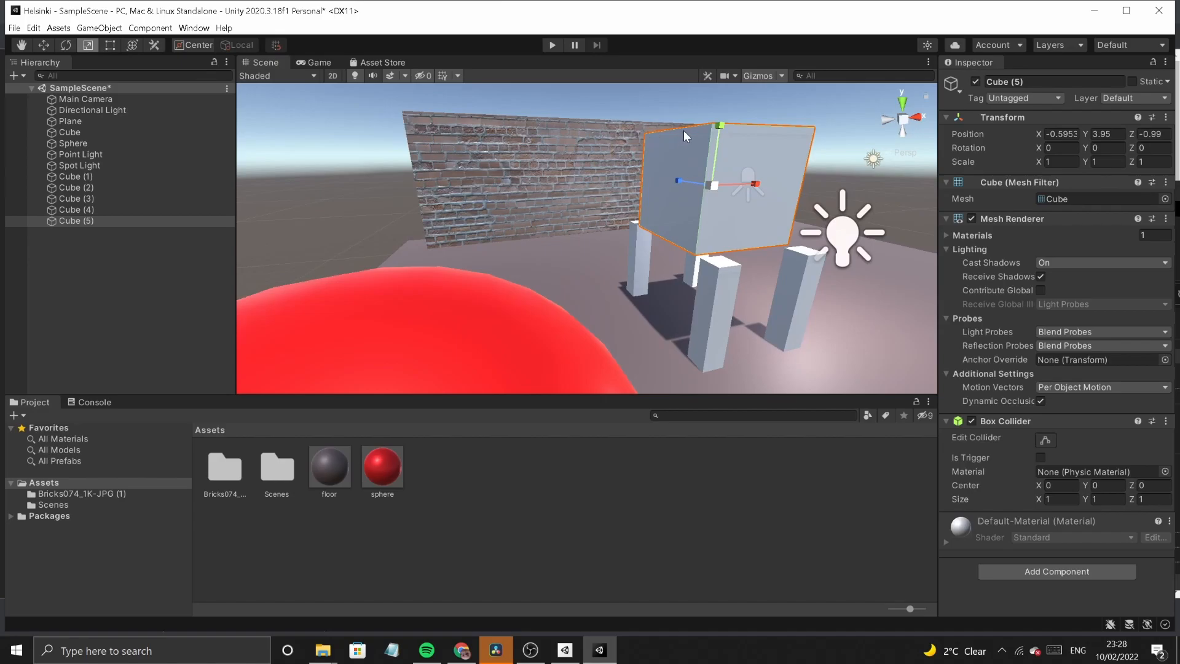
{"action": "left_click_drag", "start_coordinate": [719, 123], "coordinate": [715, 173]}
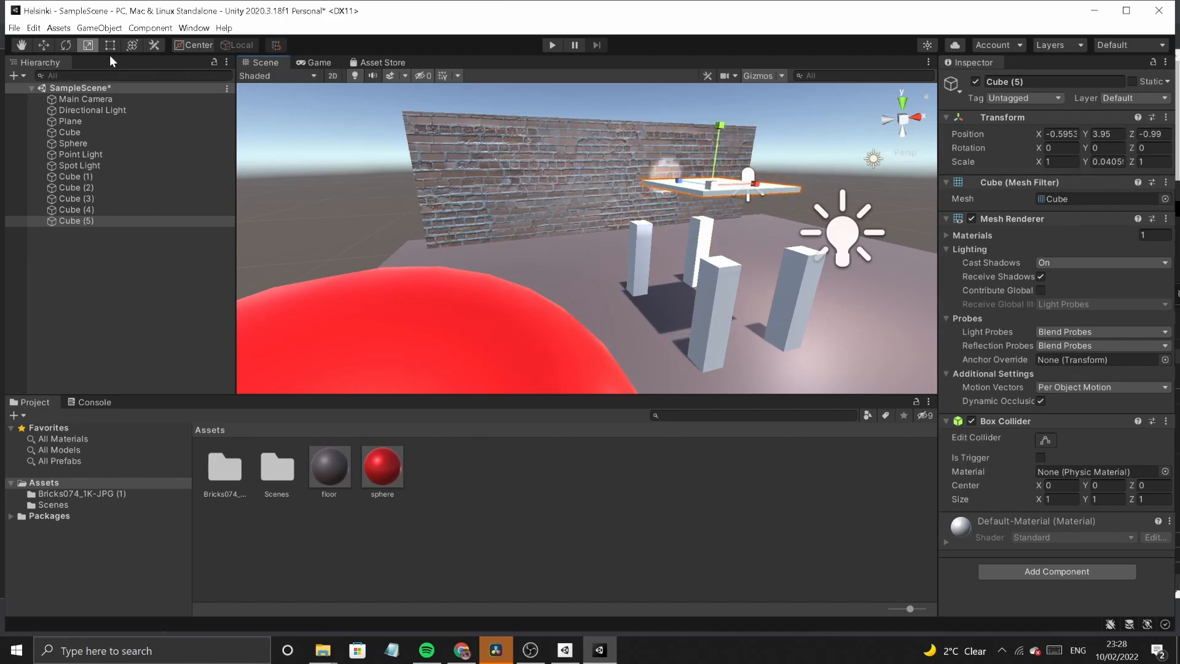
{"action": "left_click", "coordinate": [43, 45]}
{"action": "left_click_drag", "start_coordinate": [720, 123], "coordinate": [714, 176]}
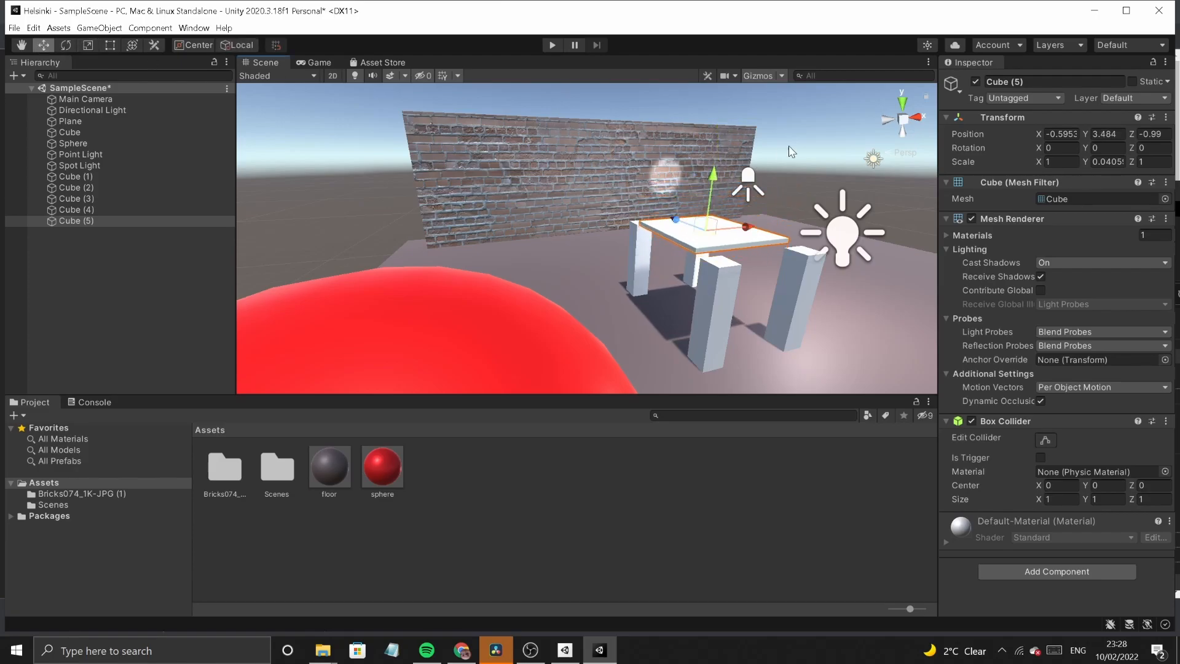
- From the top view, scale the tabletop uniformly to about 1.846 in X and Z so it covers all four posts
{"action": "left_click", "coordinate": [904, 101]}
{"action": "middle_click_drag", "start_coordinate": [627, 301], "coordinate": [617, 184]}
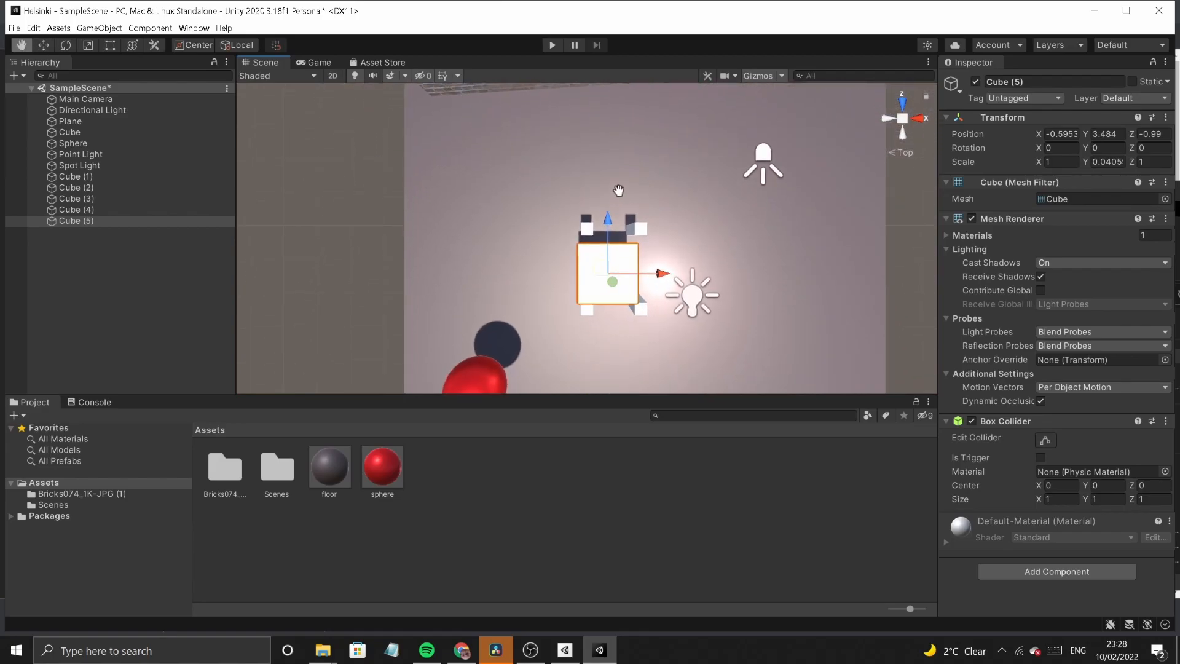
{"action": "left_click", "coordinate": [88, 45]}
{"action": "left_click_drag", "start_coordinate": [607, 273], "coordinate": [670, 267]}
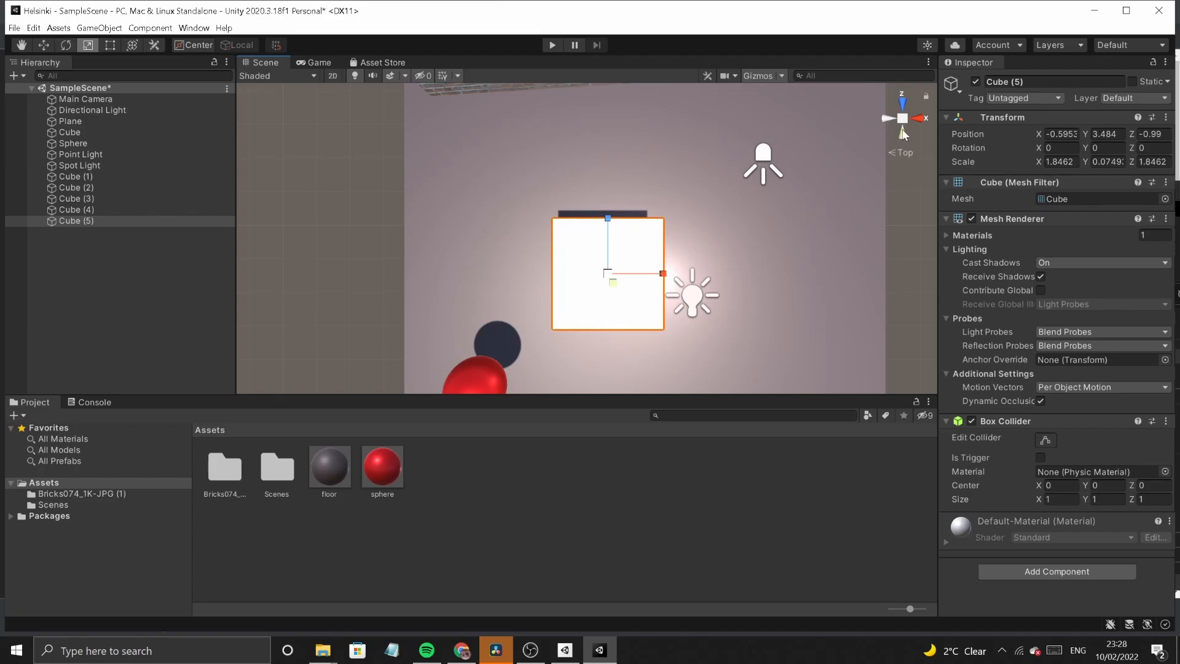
- From the back view, shift the tabletop sideways to about X -0.522 to centre it over the posts, and deselect it
{"action": "left_click", "coordinate": [902, 132]}
{"action": "middle_click_drag", "start_coordinate": [652, 309], "coordinate": [643, 324]}
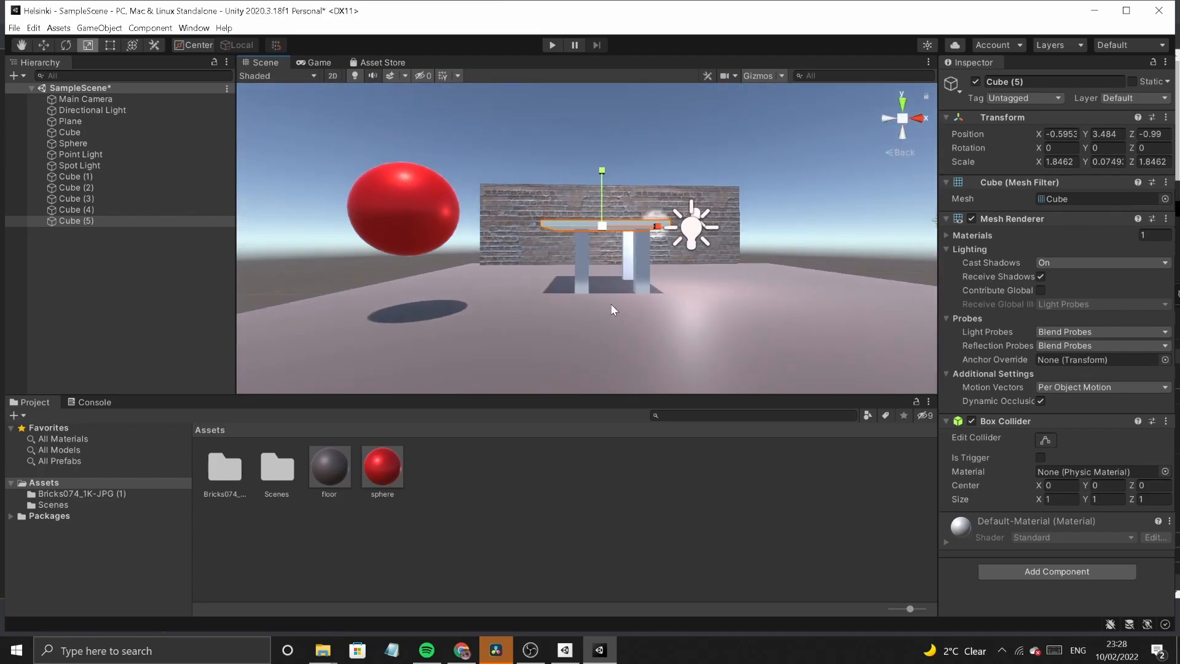
{"action": "left_click", "coordinate": [611, 304]}
{"action": "scroll", "coordinate": [611, 304], "scroll_direction": "up", "scroll_amount": 3}
{"action": "left_click", "coordinate": [619, 220]}
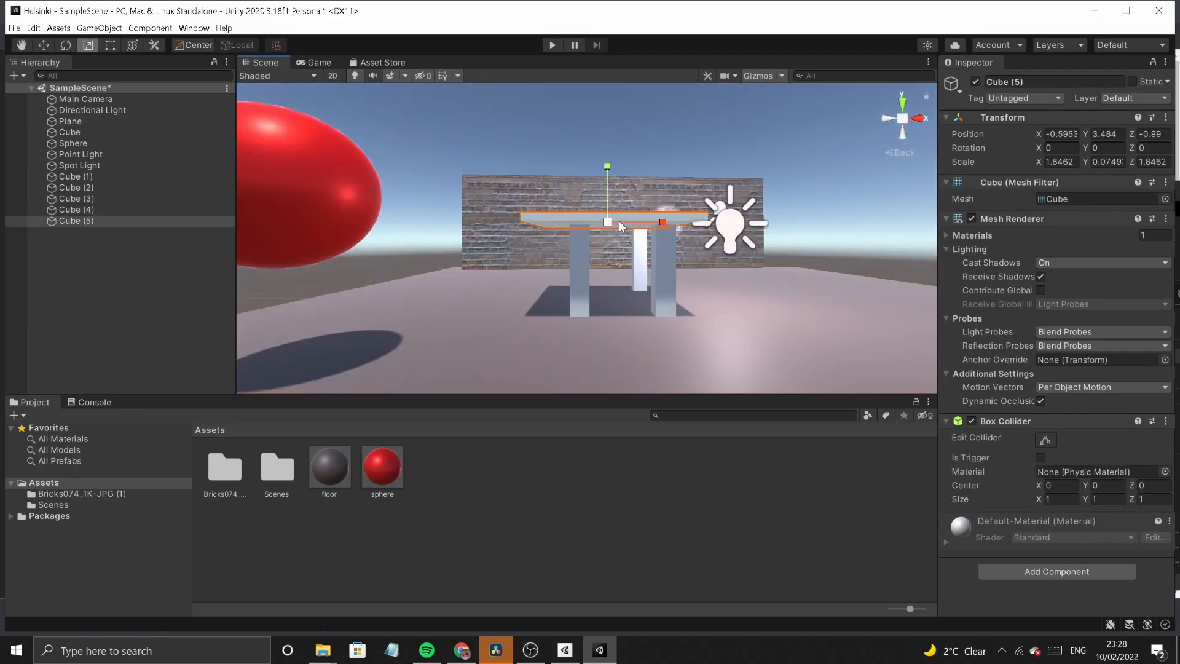
{"action": "left_click", "coordinate": [44, 45]}
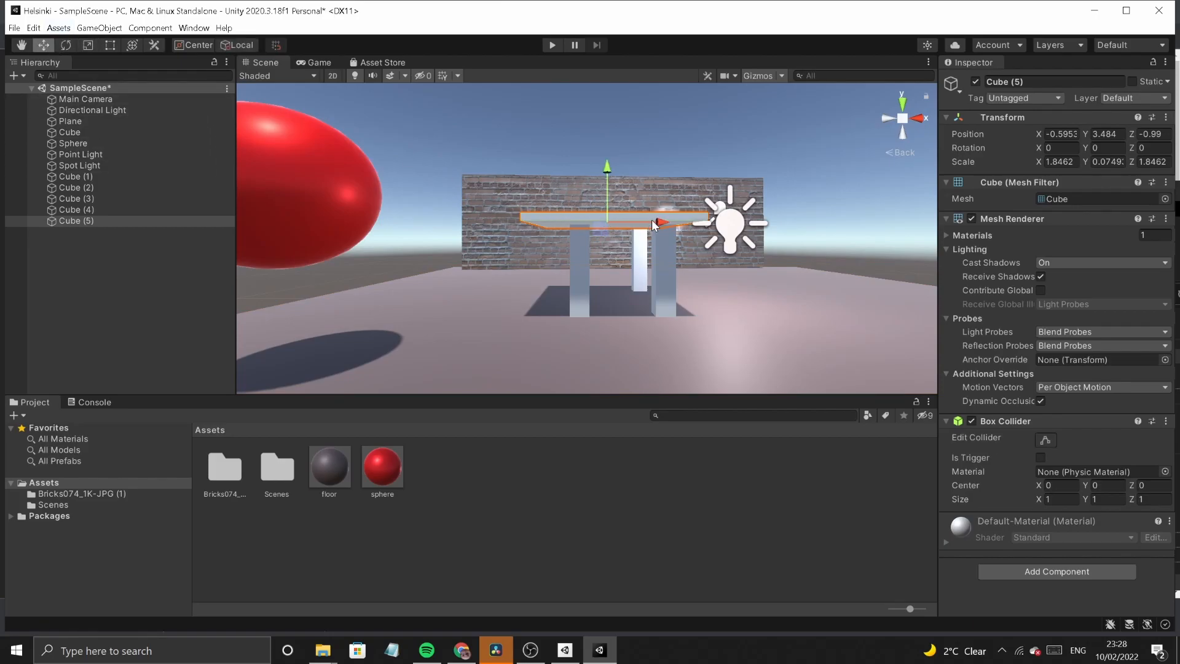
{"action": "left_click_drag", "start_coordinate": [661, 220], "coordinate": [669, 220]}
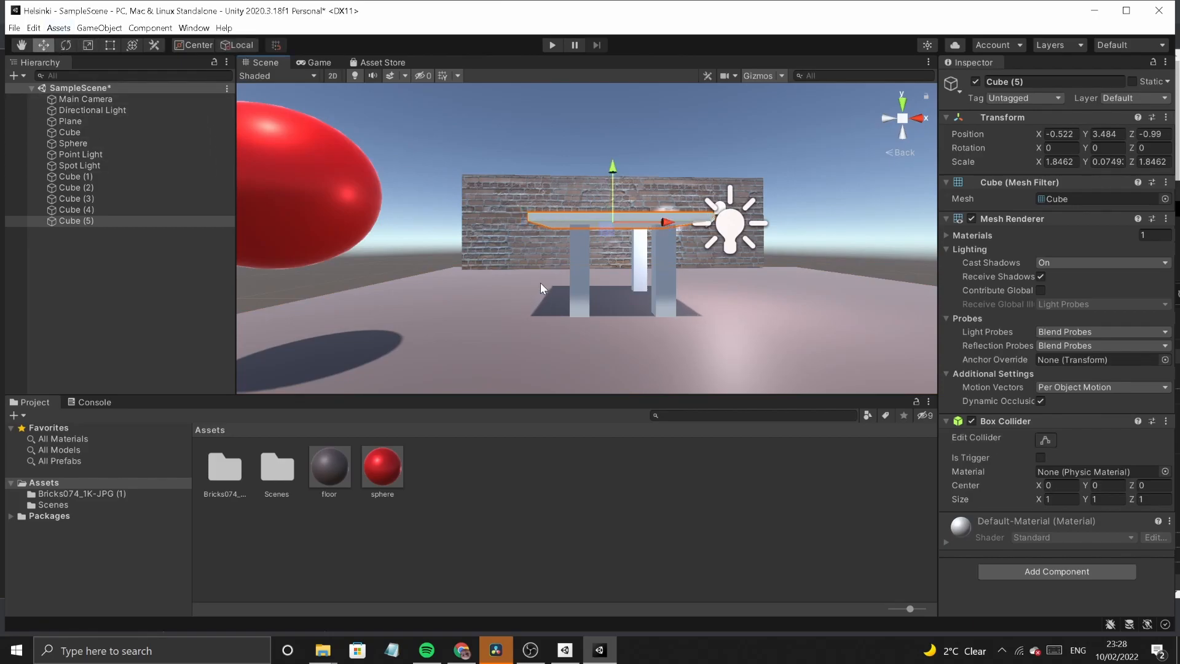
{"action": "left_click", "coordinate": [541, 283]}
{"action": "left_click", "coordinate": [487, 179]}
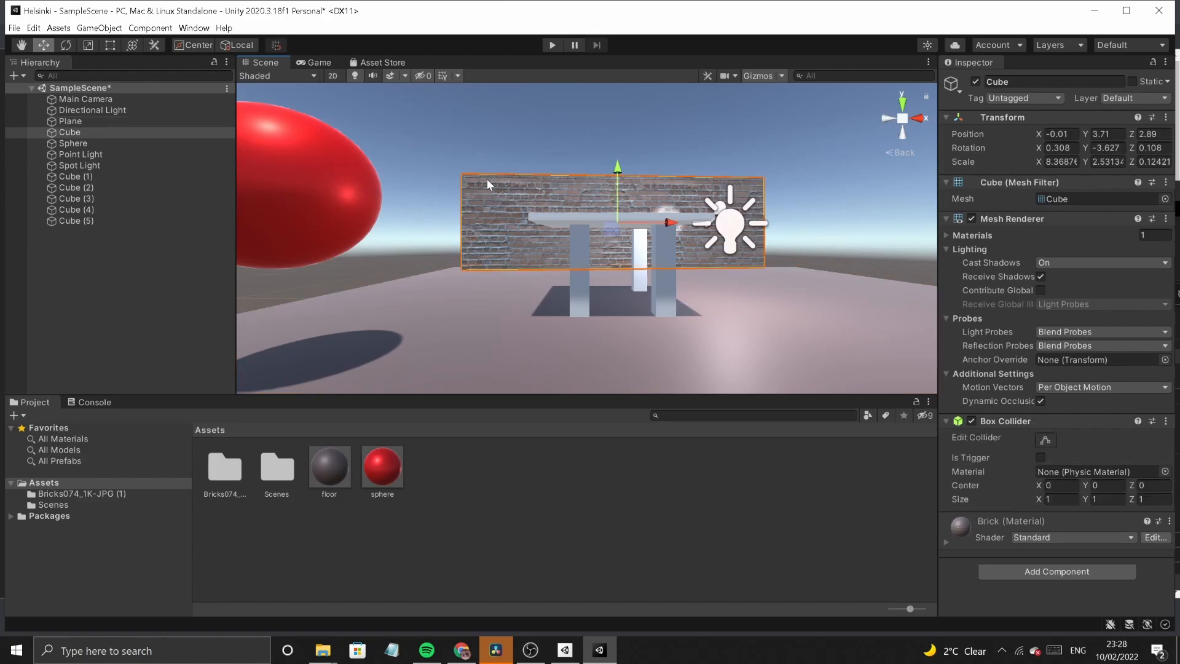
{"action": "left_click", "coordinate": [477, 142]}
- Move the red sphere out of the way of the table, to about X 4.76
{"action": "right_click_drag", "start_coordinate": [700, 278], "coordinate": [806, 281]}
{"action": "middle_click_drag", "start_coordinate": [572, 307], "coordinate": [704, 319]}
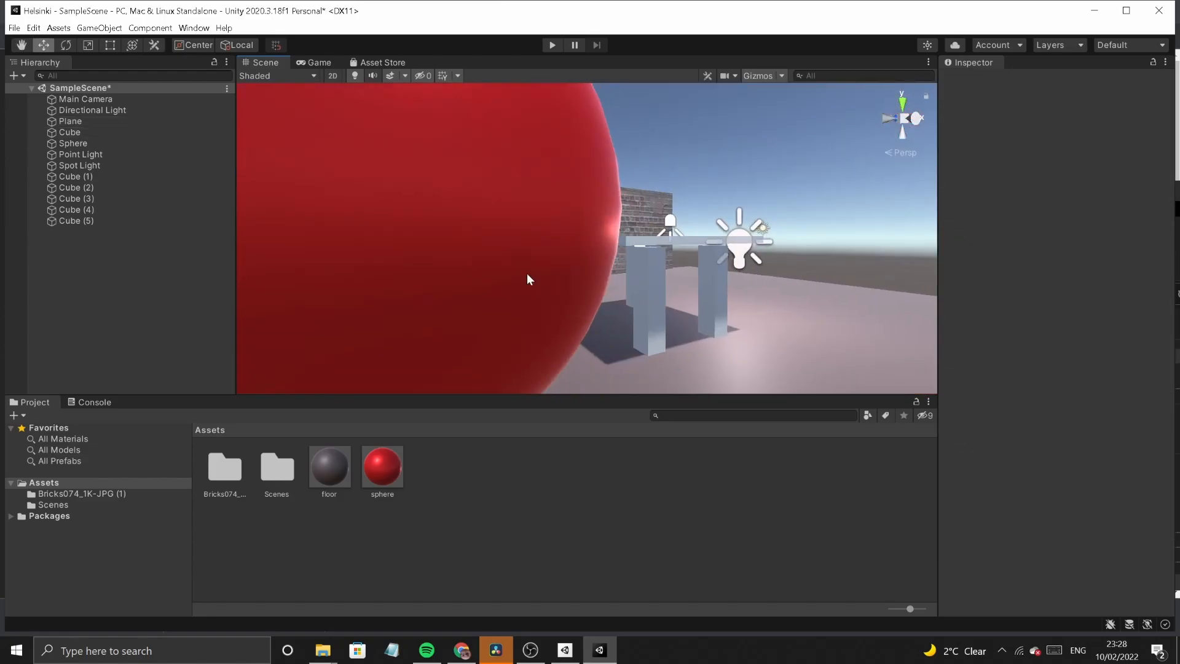
{"action": "left_click", "coordinate": [333, 239]}
{"action": "left_click_drag", "start_coordinate": [451, 216], "coordinate": [949, 189]}
- Lower the tabletop slightly so it rests on the four posts
{"action": "left_click_drag", "start_coordinate": [612, 340], "coordinate": [707, 301], "text": "alt"}
{"action": "scroll", "coordinate": [707, 301], "scroll_direction": "up", "scroll_amount": 3}
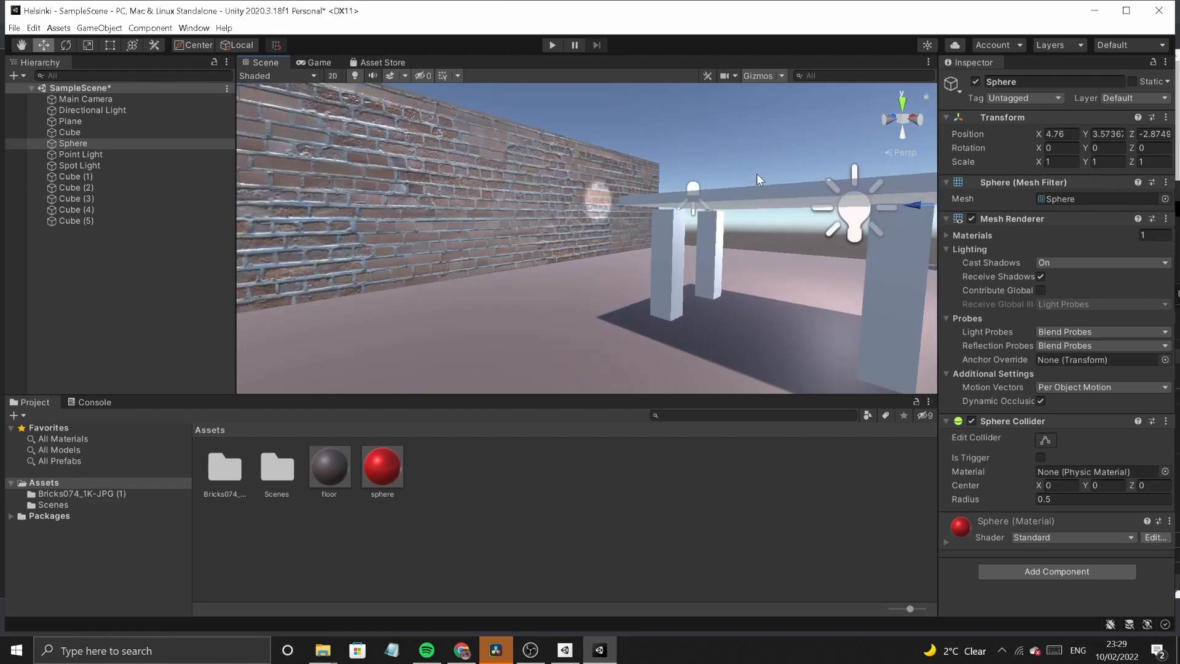
{"action": "left_click", "coordinate": [762, 191]}
{"action": "left_click_drag", "start_coordinate": [784, 147], "coordinate": [784, 153]}
{"action": "middle_click_drag", "start_coordinate": [776, 283], "coordinate": [657, 289]}
{"action": "left_click", "coordinate": [765, 344]}
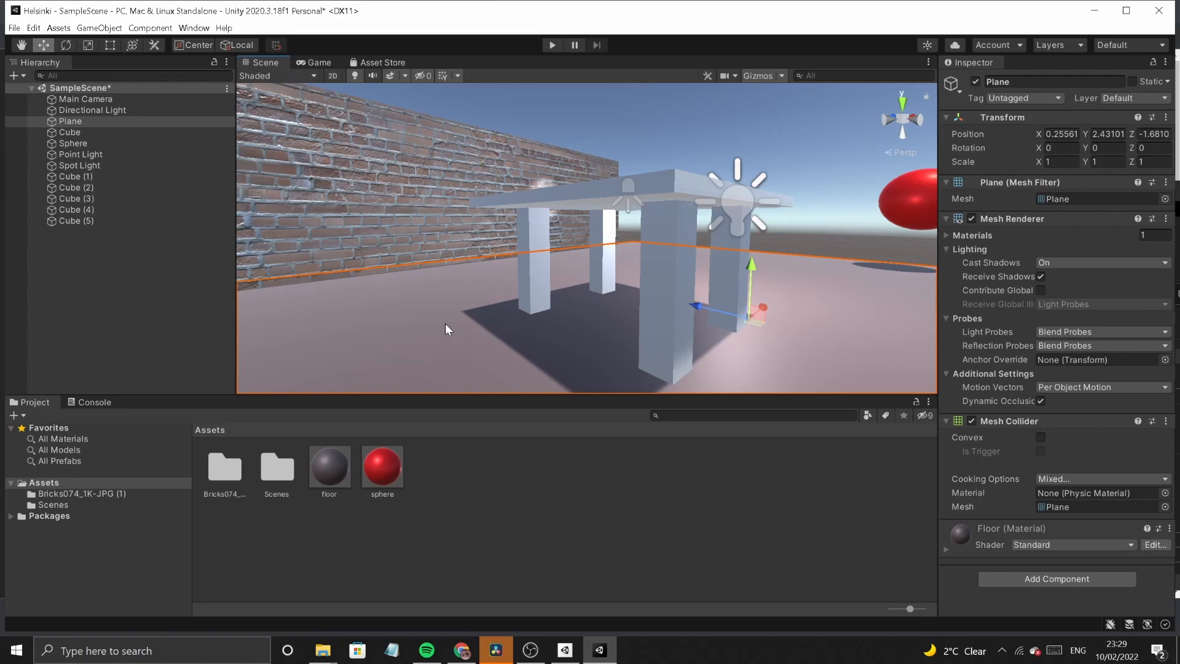
- Switch to ambientCG in the browser, open the Wood 066 texture and download its 1K-JPG archive
{"action": "left_click", "coordinate": [462, 651]}
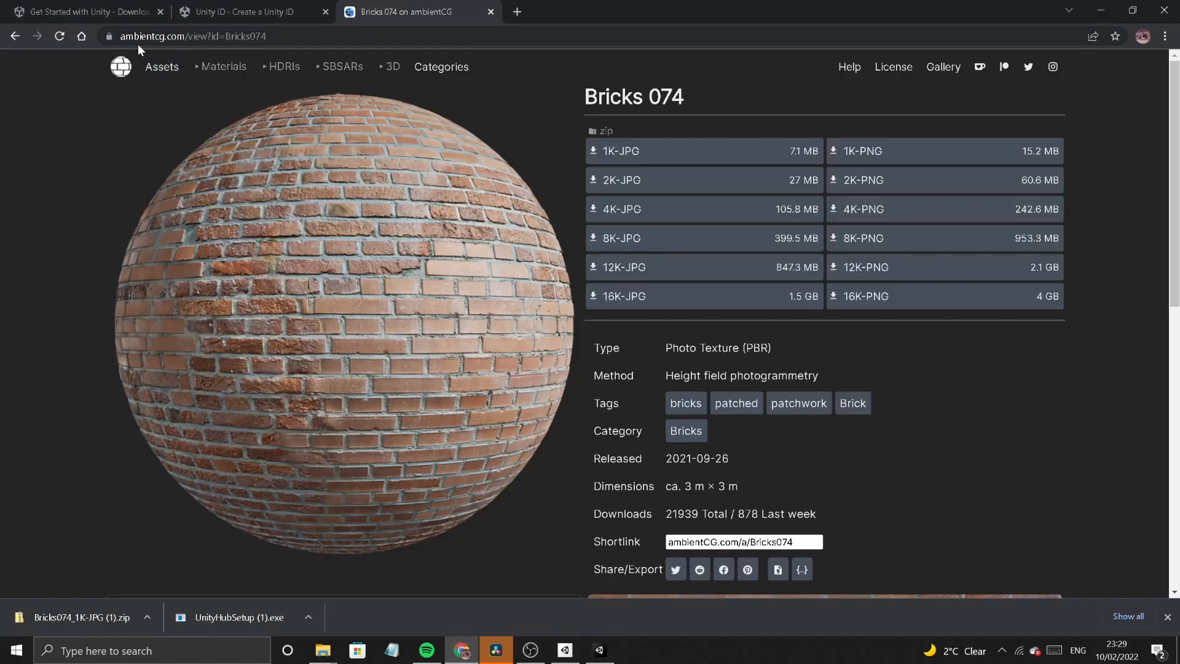
{"action": "left_click", "coordinate": [15, 36]}
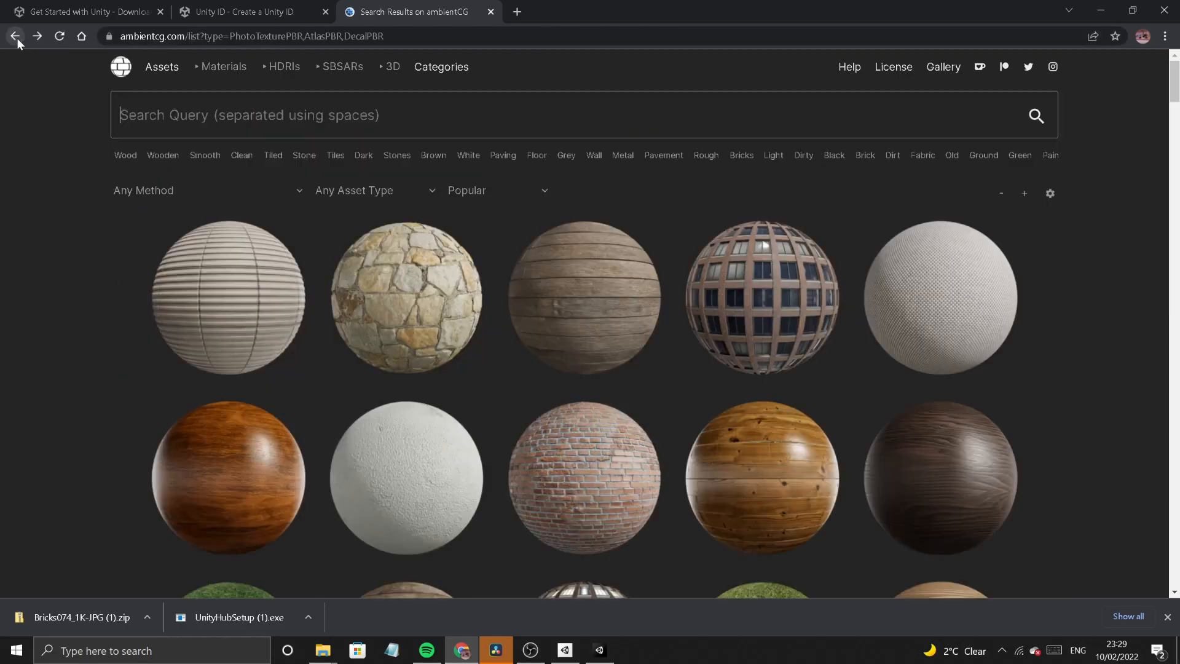
{"action": "scroll", "coordinate": [87, 438], "scroll_direction": "down", "scroll_amount": 3}
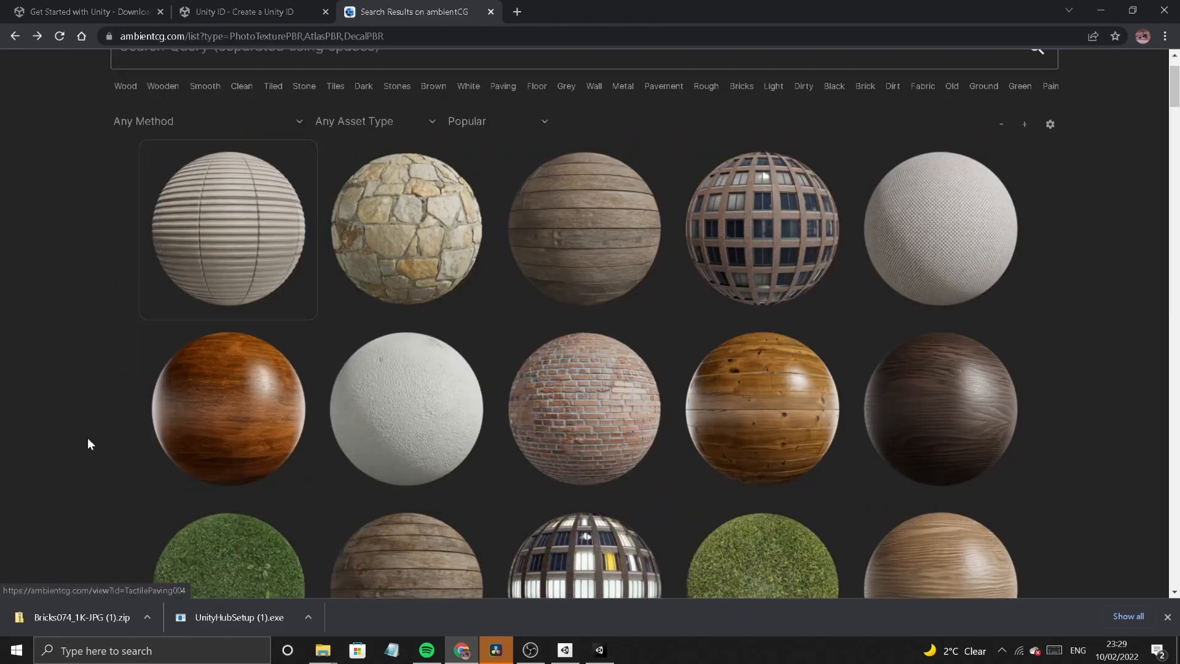
{"action": "right_click", "coordinate": [230, 264]}
{"action": "left_click", "coordinate": [232, 263]}
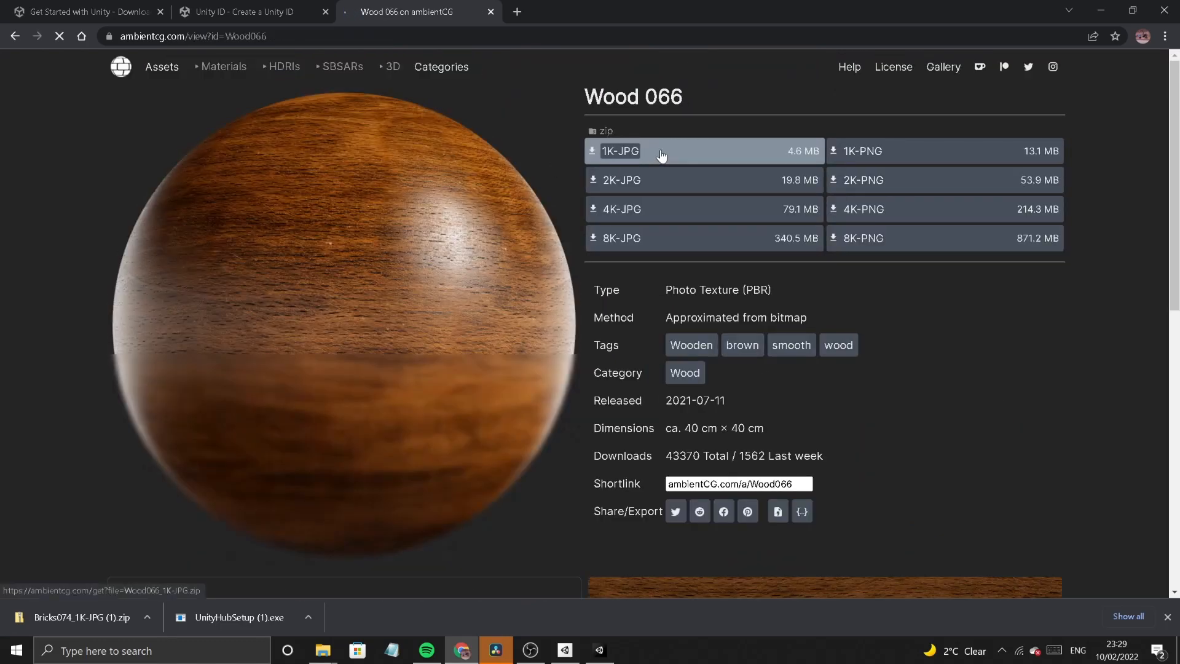
{"action": "left_click", "coordinate": [793, 153]}
- Show the downloaded Wood066_1K-JPG archive in its folder and extract it into Downloads
{"action": "left_click", "coordinate": [145, 616]}
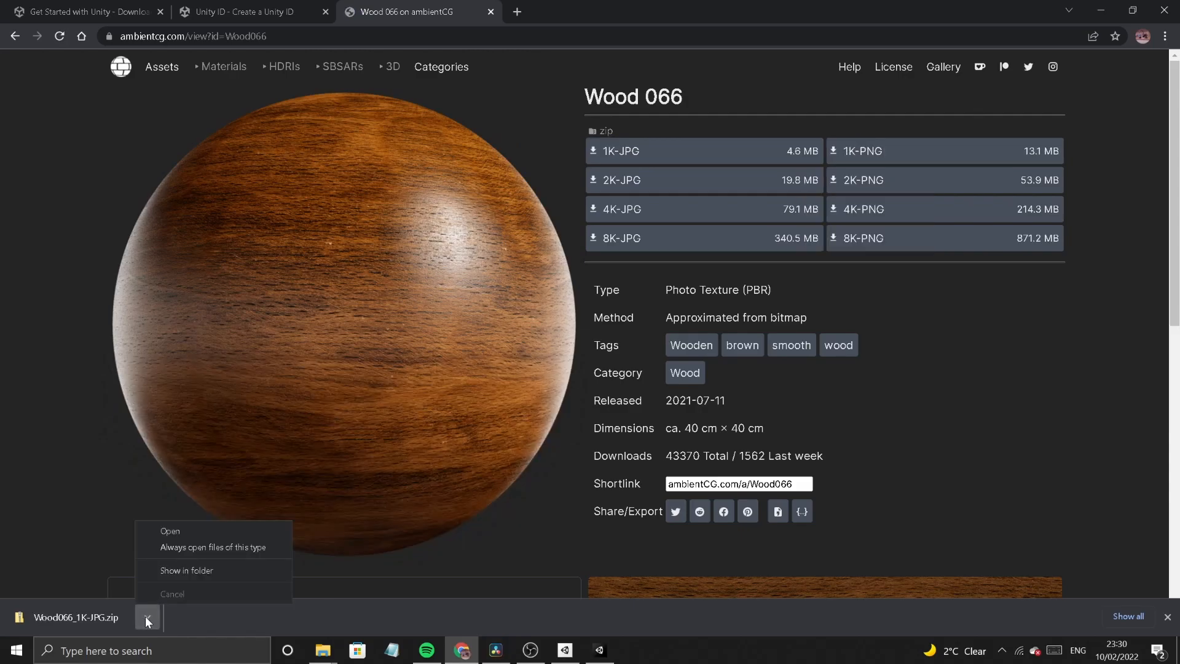
{"action": "left_click", "coordinate": [180, 574]}
{"action": "right_click", "coordinate": [504, 348]}
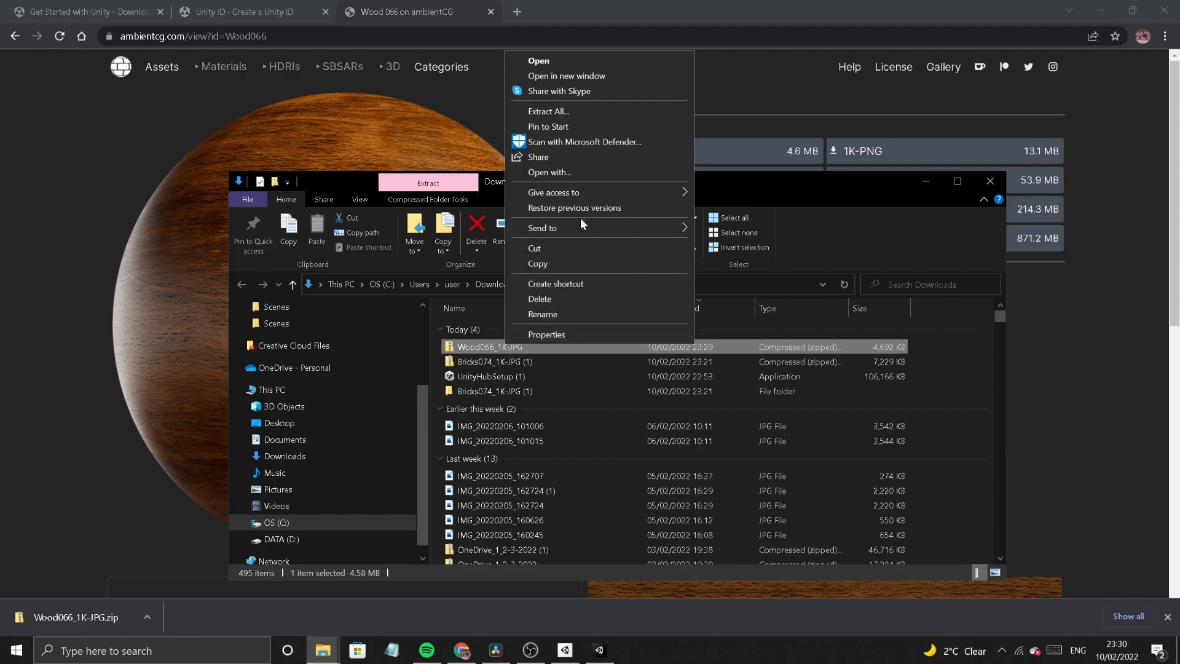
{"action": "left_click", "coordinate": [557, 113]}
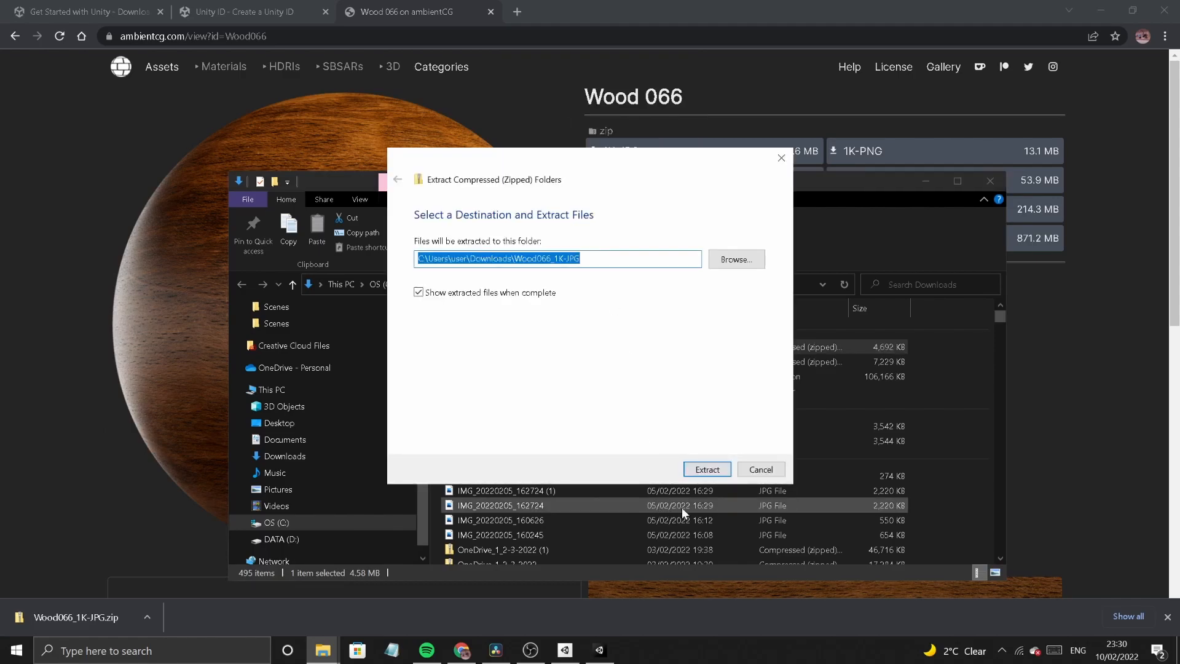
{"action": "left_click", "coordinate": [701, 470]}
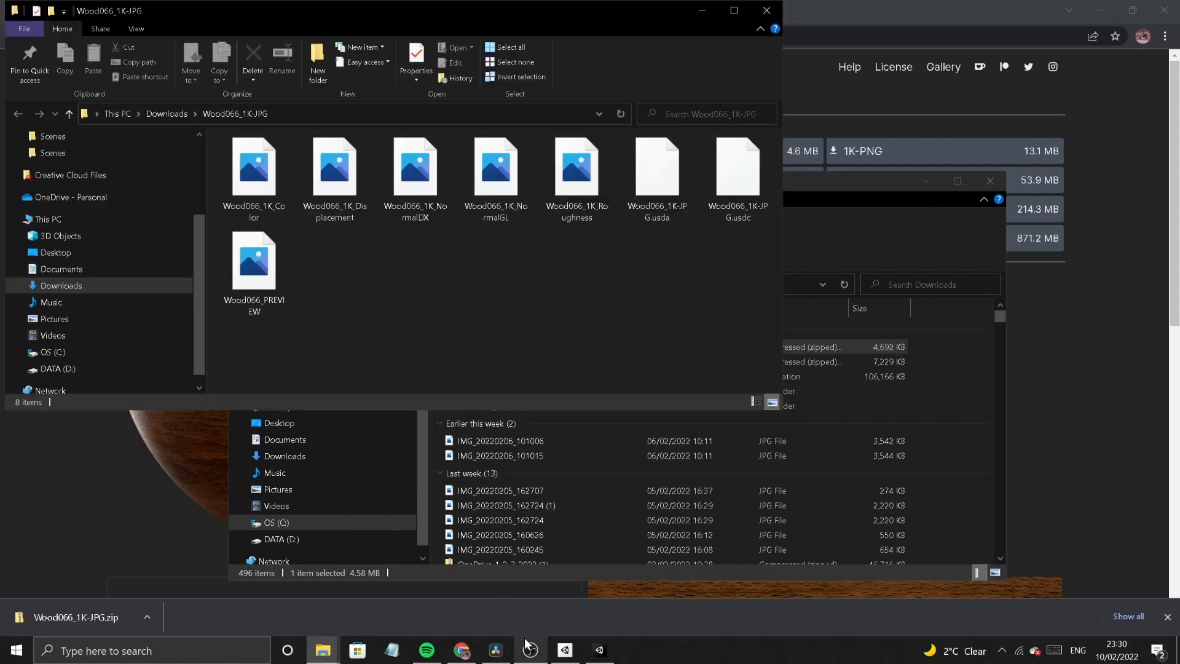
- Switch back to Unity and import the extracted Wood066_1K-JPG folder from Downloads into the project's Assets
{"action": "left_click", "coordinate": [599, 650]}
{"action": "mouse_move", "coordinate": [323, 650]}
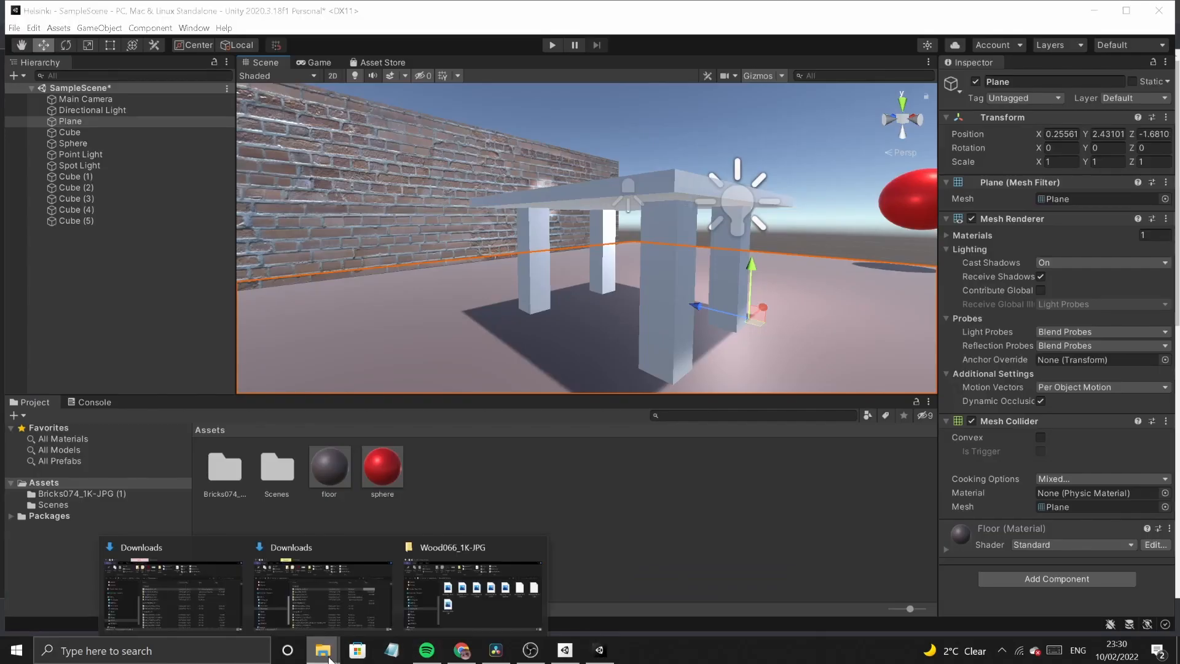
{"action": "left_click", "coordinate": [441, 614]}
{"action": "left_click", "coordinate": [166, 114]}
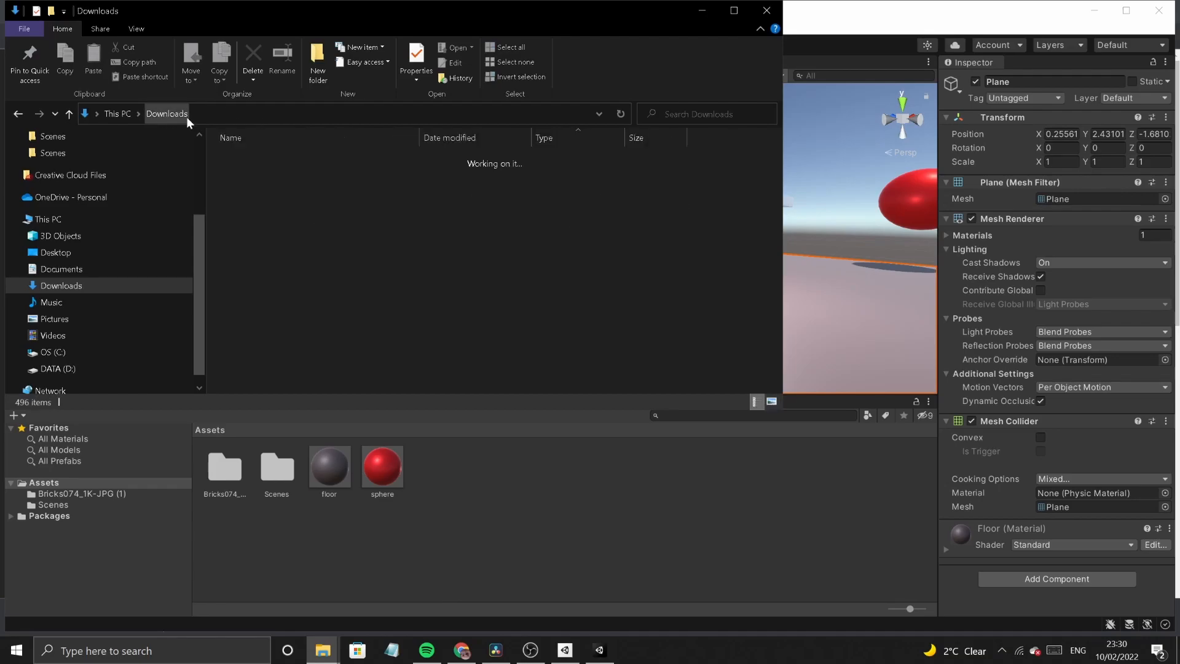
{"action": "left_click_drag", "start_coordinate": [251, 187], "coordinate": [470, 475]}
{"action": "left_click_drag", "start_coordinate": [426, 434], "coordinate": [490, 486]}
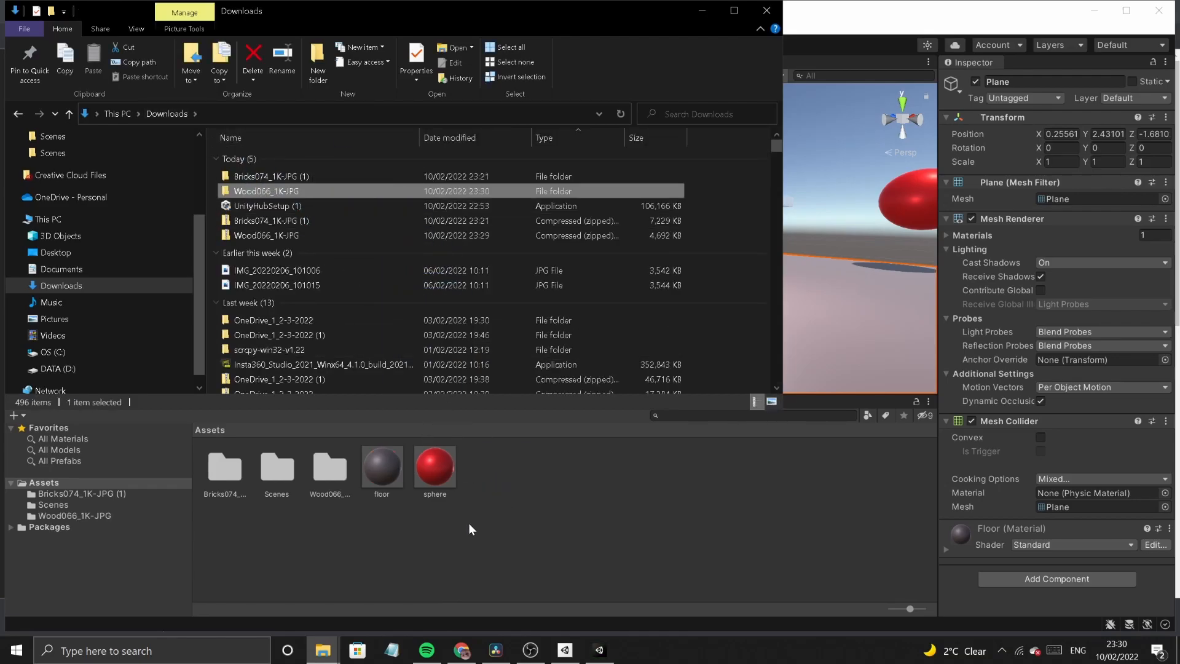
- Create a material named "table" inside the Wood066_1K-JPG folder
{"action": "double_click", "coordinate": [330, 470]}
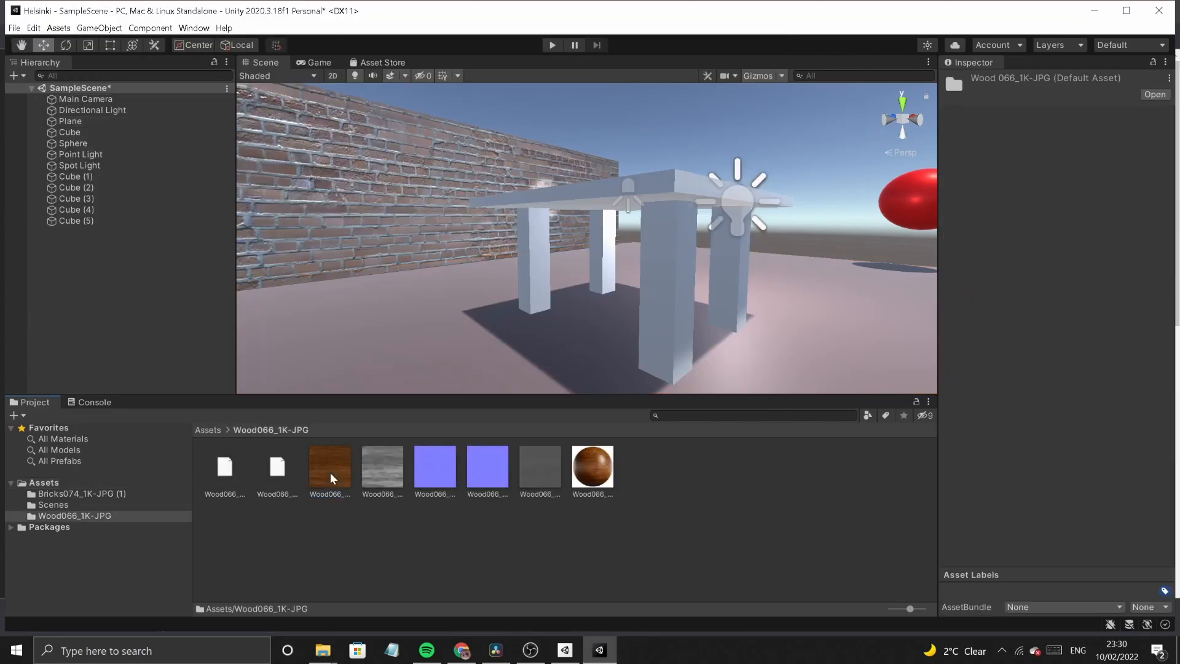
{"action": "right_click", "coordinate": [682, 477]}
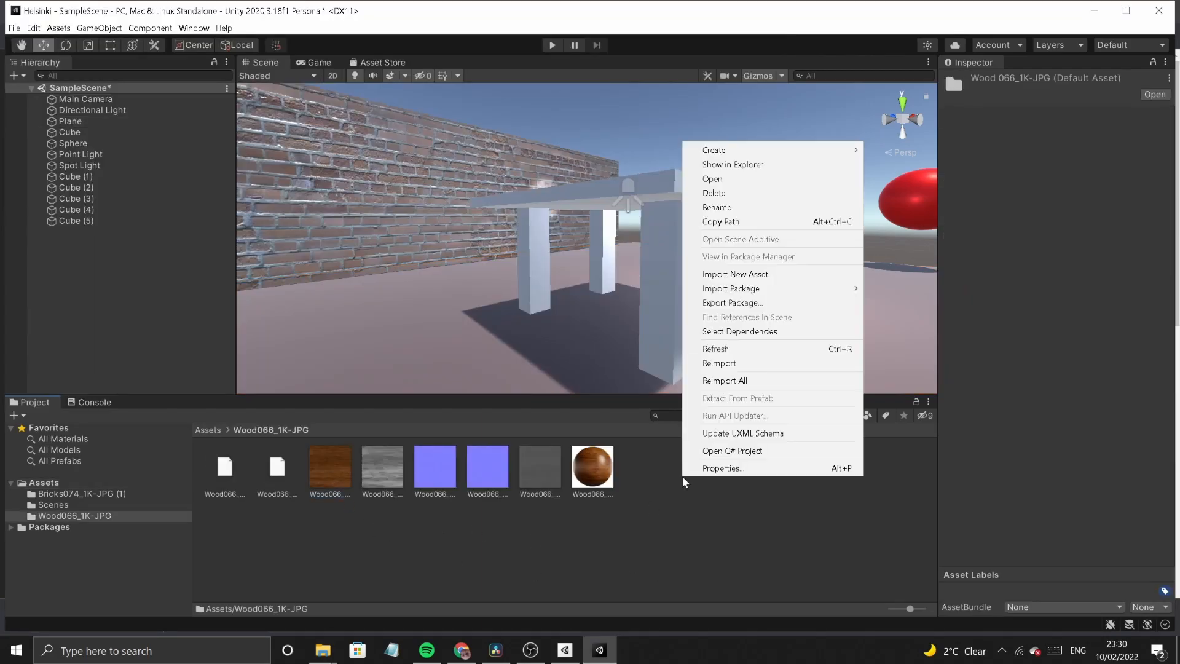
{"action": "mouse_move", "coordinate": [842, 152]}
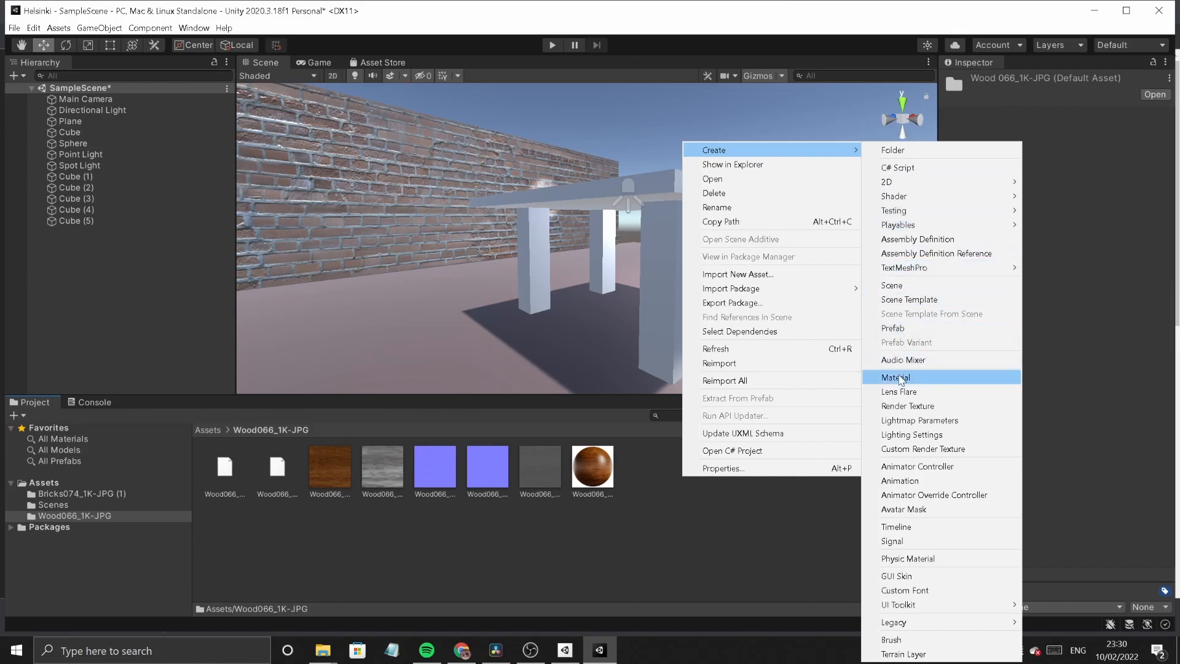
{"action": "left_click", "coordinate": [900, 378]}
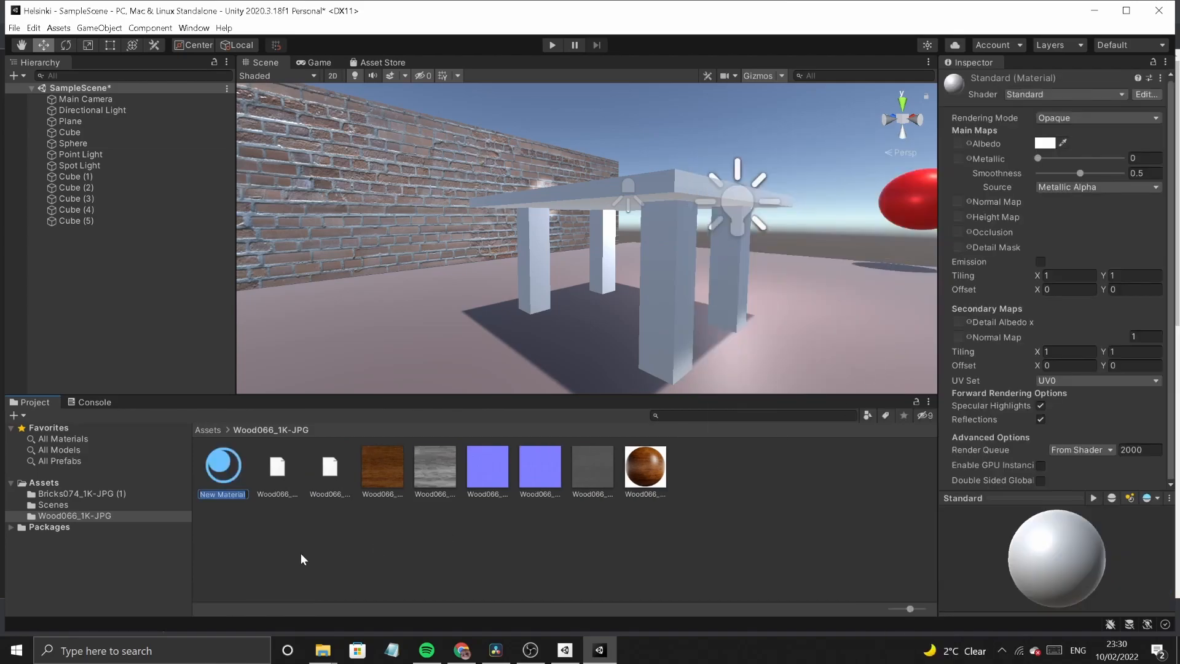
{"action": "type", "text": "table"}
{"action": "key", "text": "Return"}
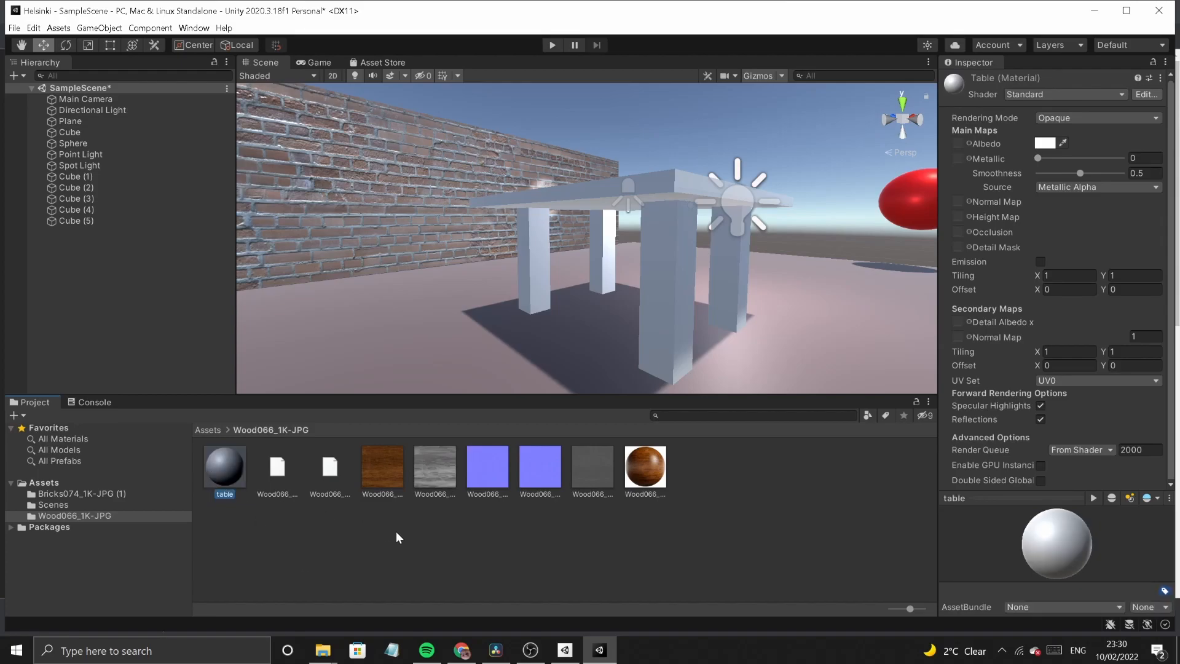
- Assign the brown wood texture as the table material's albedo and the first purple texture as its normal map, fixing that texture's import type
{"action": "left_click_drag", "start_coordinate": [382, 470], "coordinate": [964, 142]}
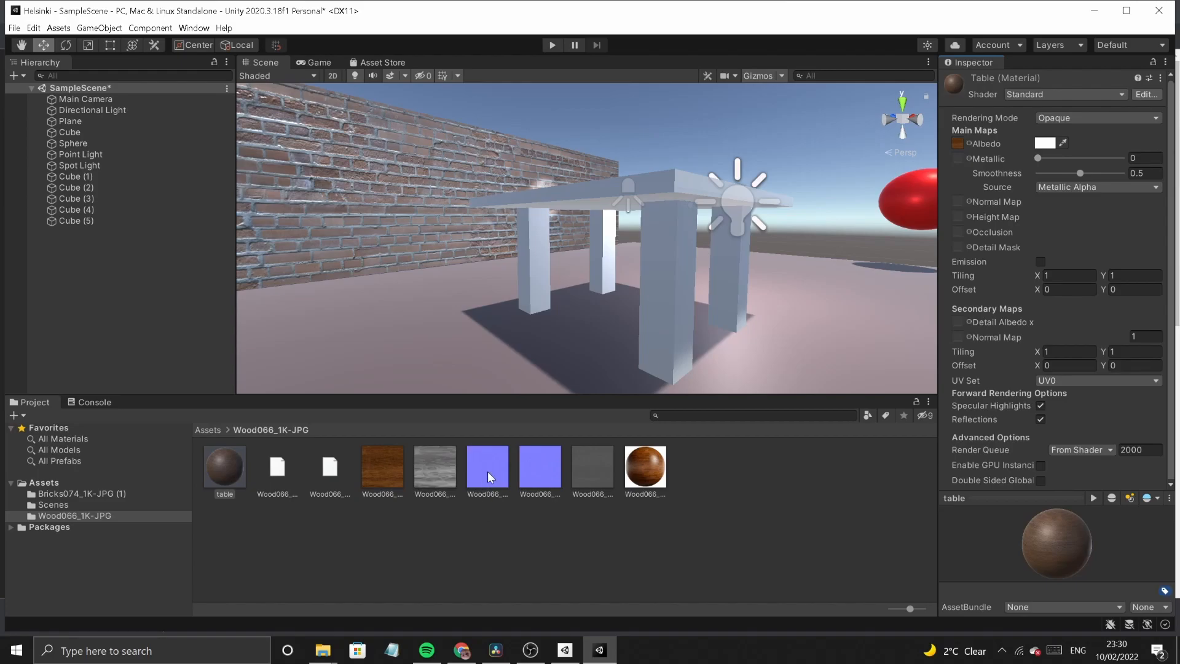
{"action": "left_click_drag", "start_coordinate": [488, 468], "coordinate": [959, 203]}
{"action": "left_click", "coordinate": [1138, 232]}
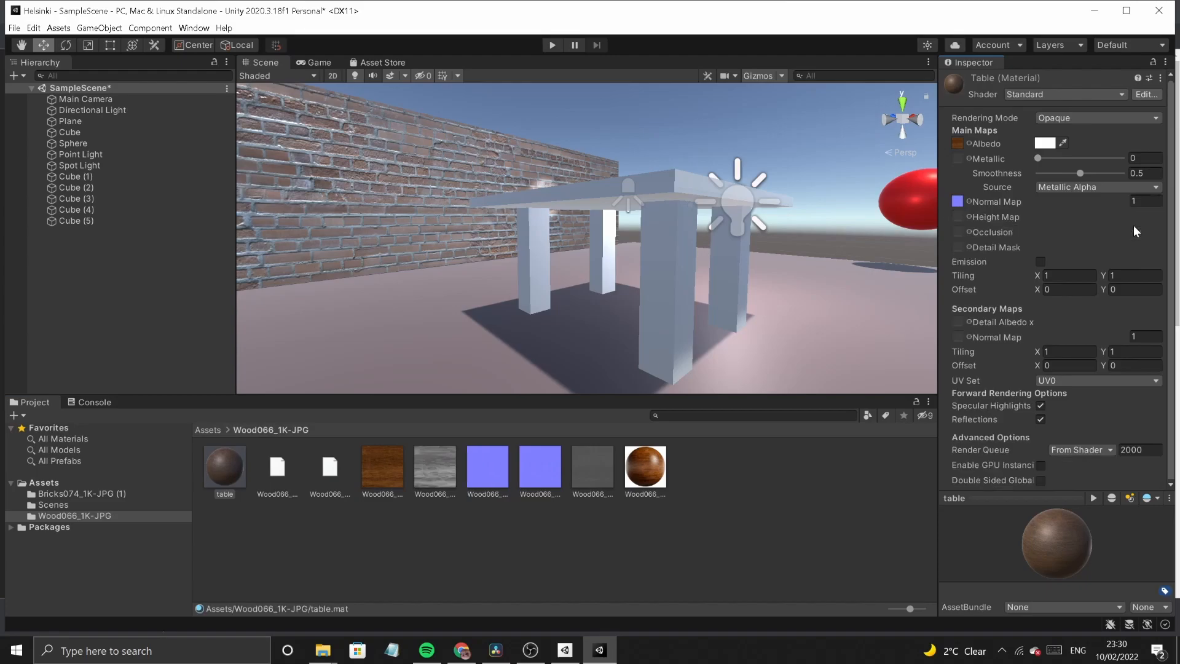
- Apply the table material to the tabletop and all four legs, and check the wood grain from several angles
{"action": "left_click_drag", "start_coordinate": [224, 470], "coordinate": [529, 268]}
{"action": "left_click_drag", "start_coordinate": [229, 466], "coordinate": [670, 317]}
{"action": "left_click_drag", "start_coordinate": [222, 469], "coordinate": [720, 282]}
{"action": "left_click_drag", "start_coordinate": [232, 470], "coordinate": [597, 239]}
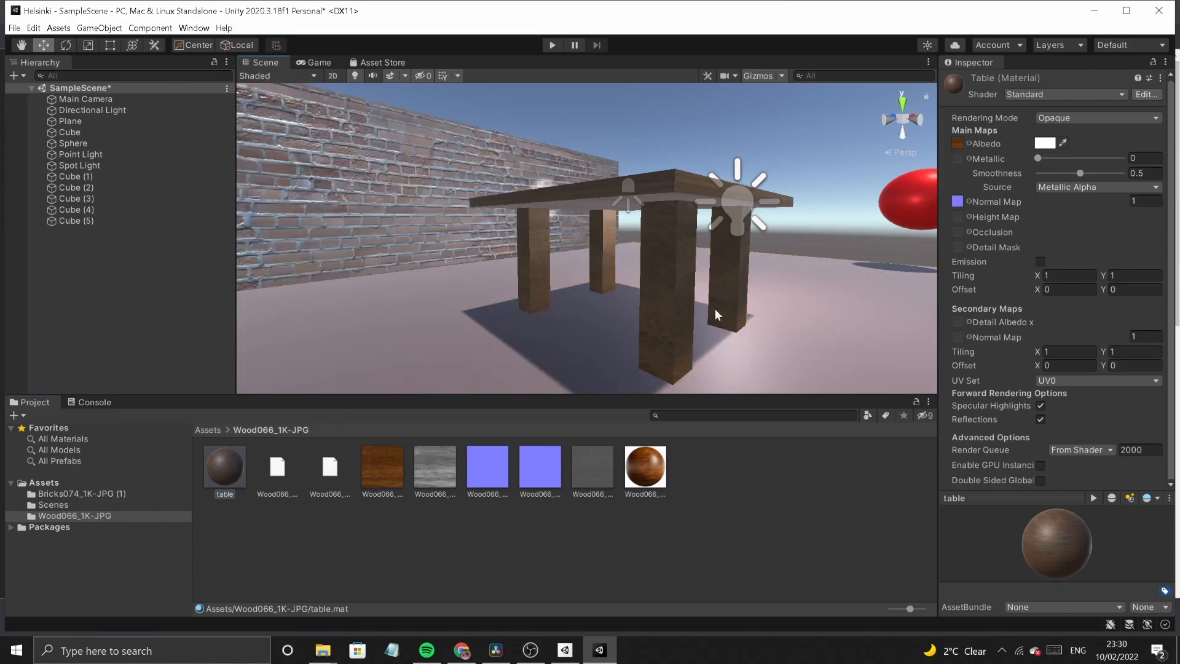
{"action": "right_click_drag", "start_coordinate": [699, 310], "coordinate": [619, 315]}
{"action": "middle_click_drag", "start_coordinate": [619, 315], "coordinate": [482, 345]}
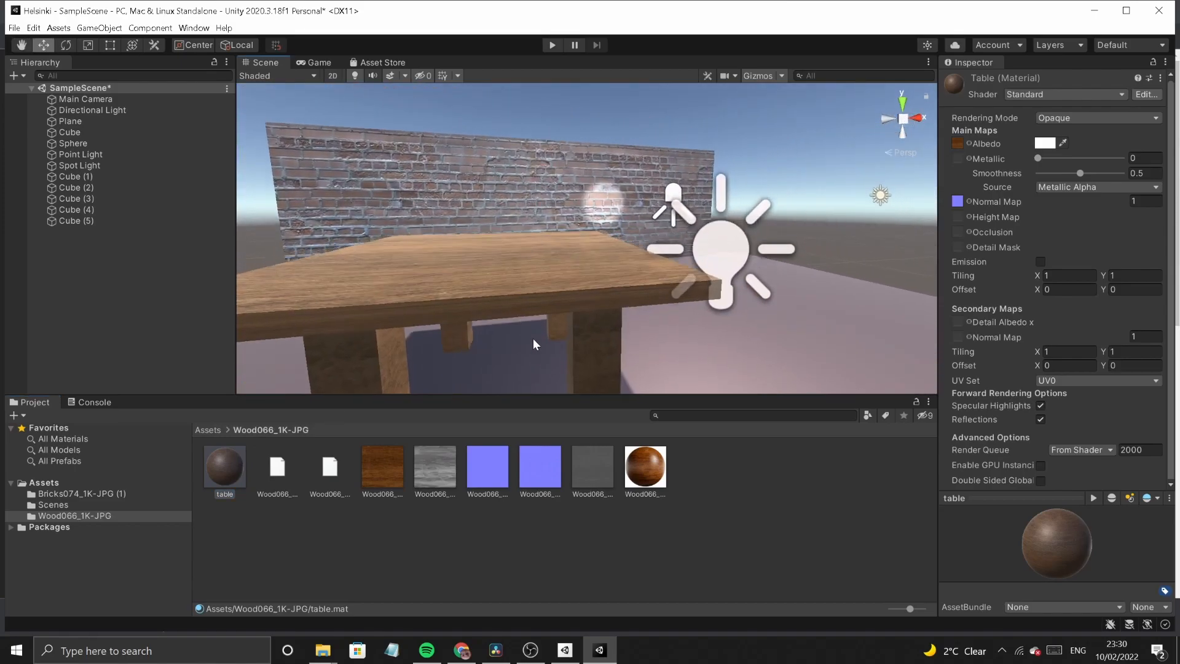
{"action": "middle_click_drag", "start_coordinate": [478, 279], "coordinate": [498, 329]}
{"action": "right_click_drag", "start_coordinate": [499, 330], "coordinate": [534, 377]}
{"action": "middle_click_drag", "start_coordinate": [506, 360], "coordinate": [552, 291]}
{"action": "right_click_drag", "start_coordinate": [377, 311], "coordinate": [589, 314]}
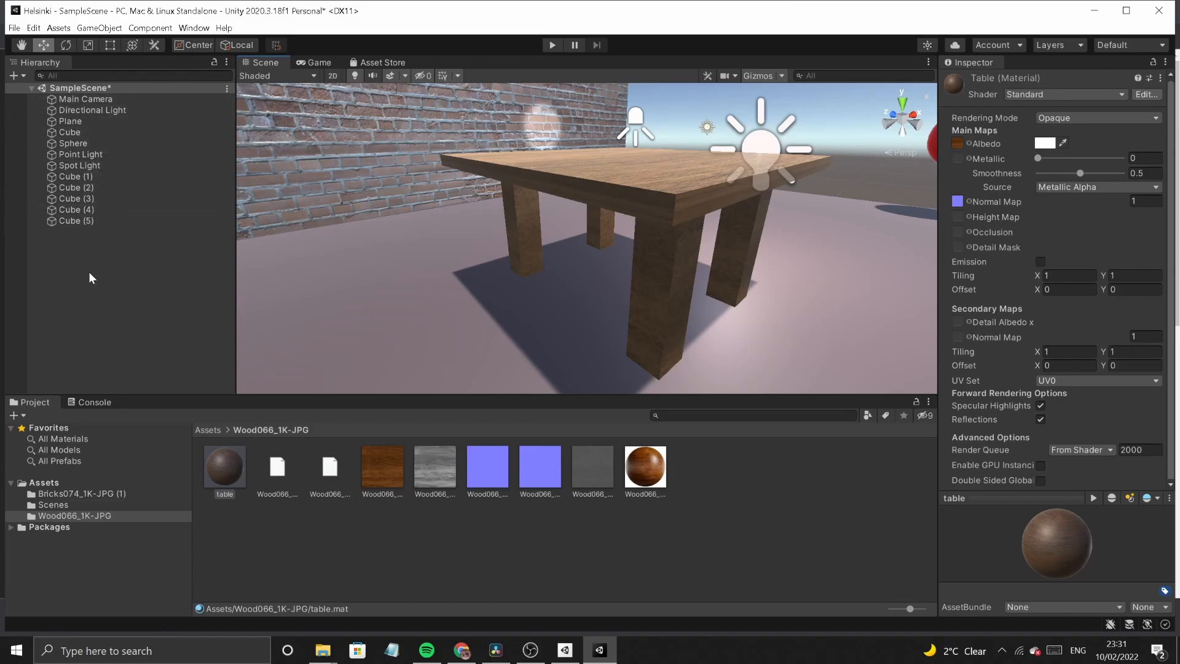
- Create an empty game object named "table" in the scene
{"action": "right_click", "coordinate": [114, 248]}
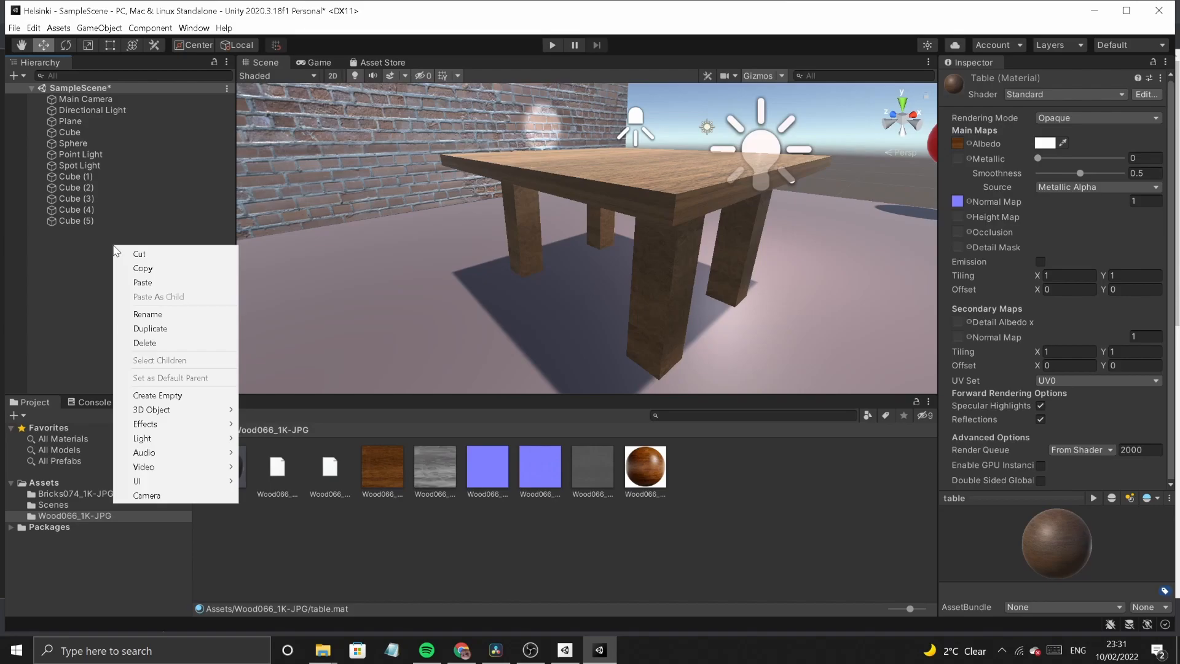
{"action": "left_click", "coordinate": [159, 395]}
{"action": "type", "text": "table"}
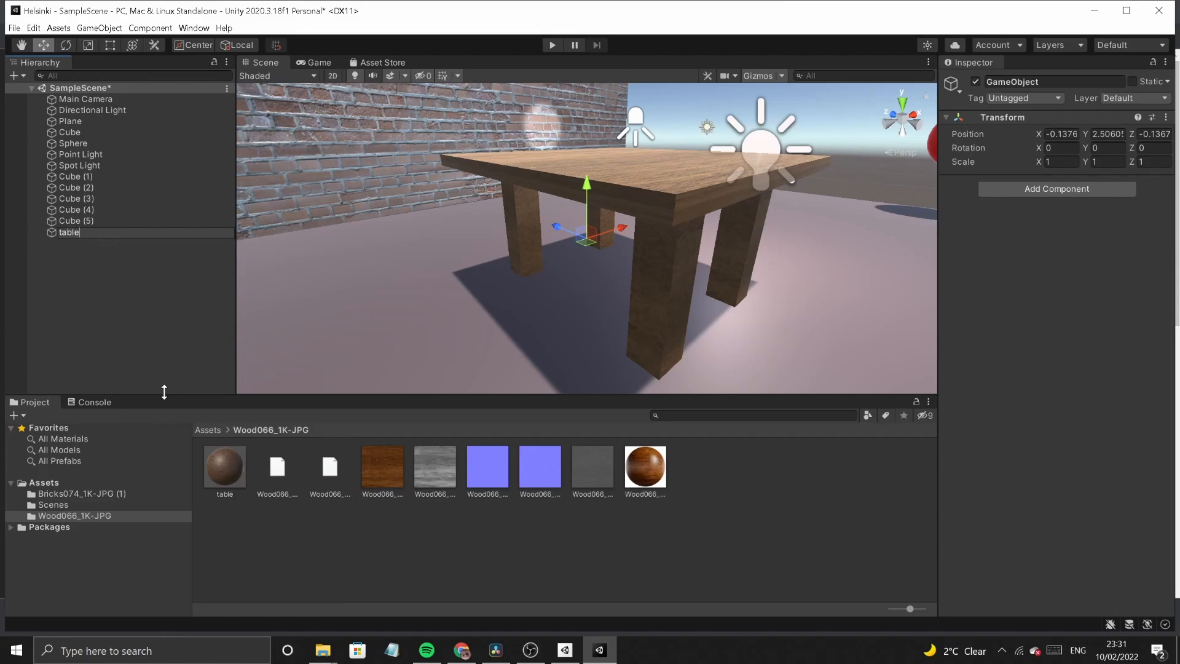
{"action": "left_click", "coordinate": [86, 279]}
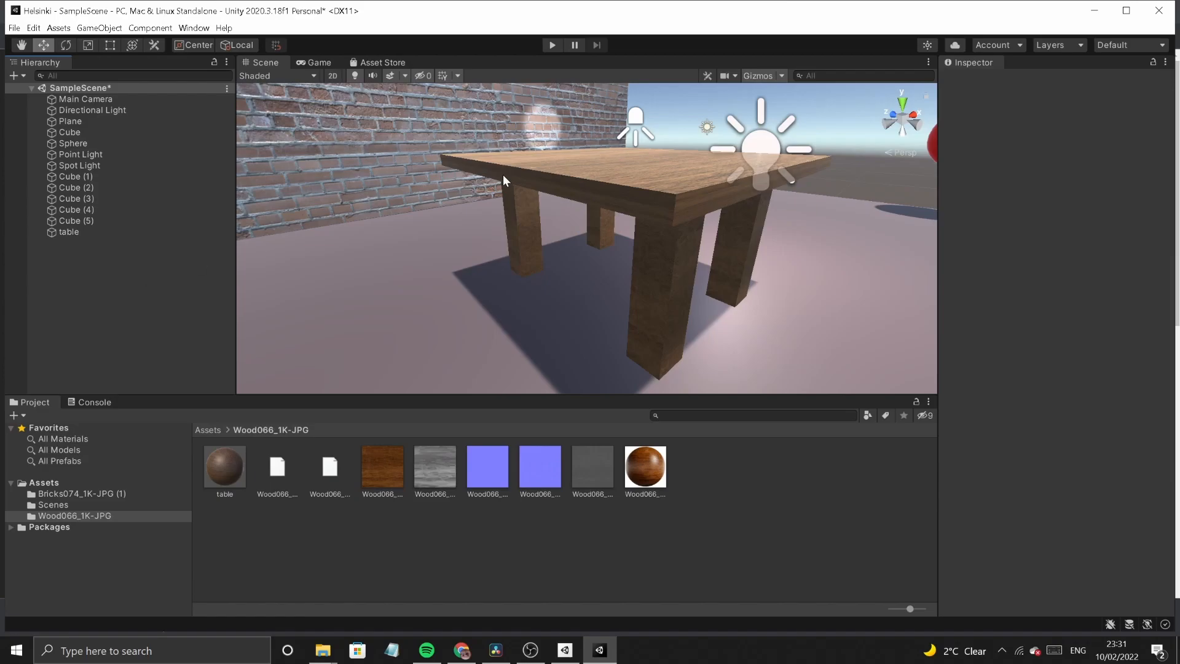
- Parent Cube (1) through Cube (5) under the empty table object and collapse the group
{"action": "left_click", "coordinate": [92, 180]}
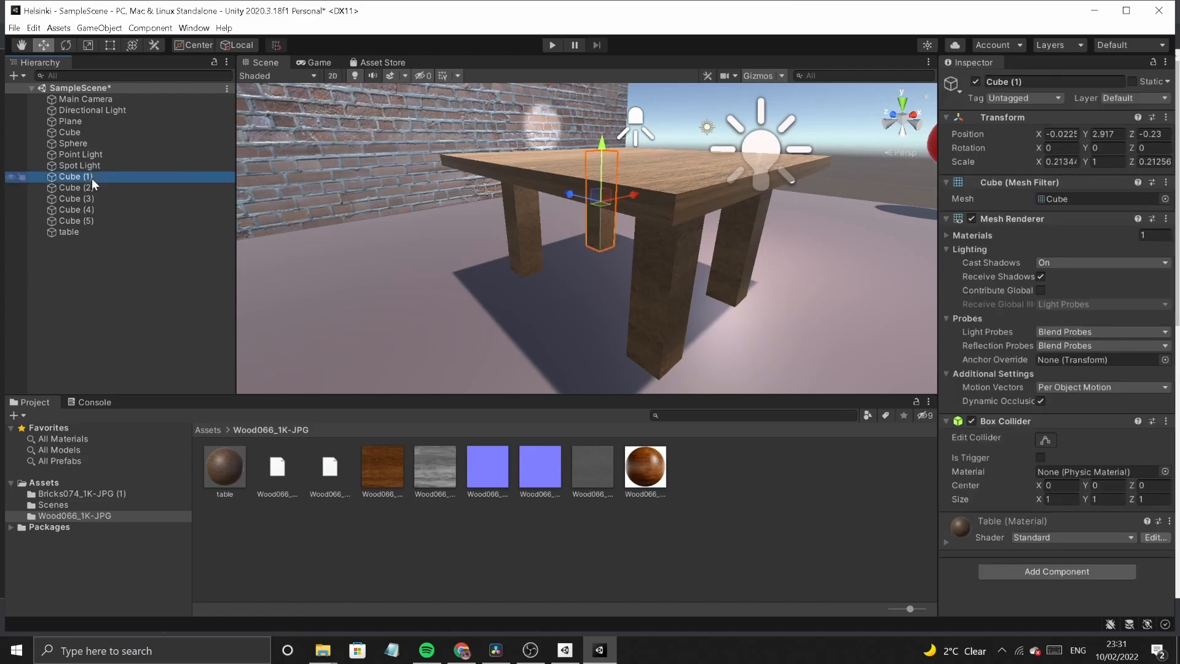
{"action": "left_click", "coordinate": [86, 222], "text": "shift"}
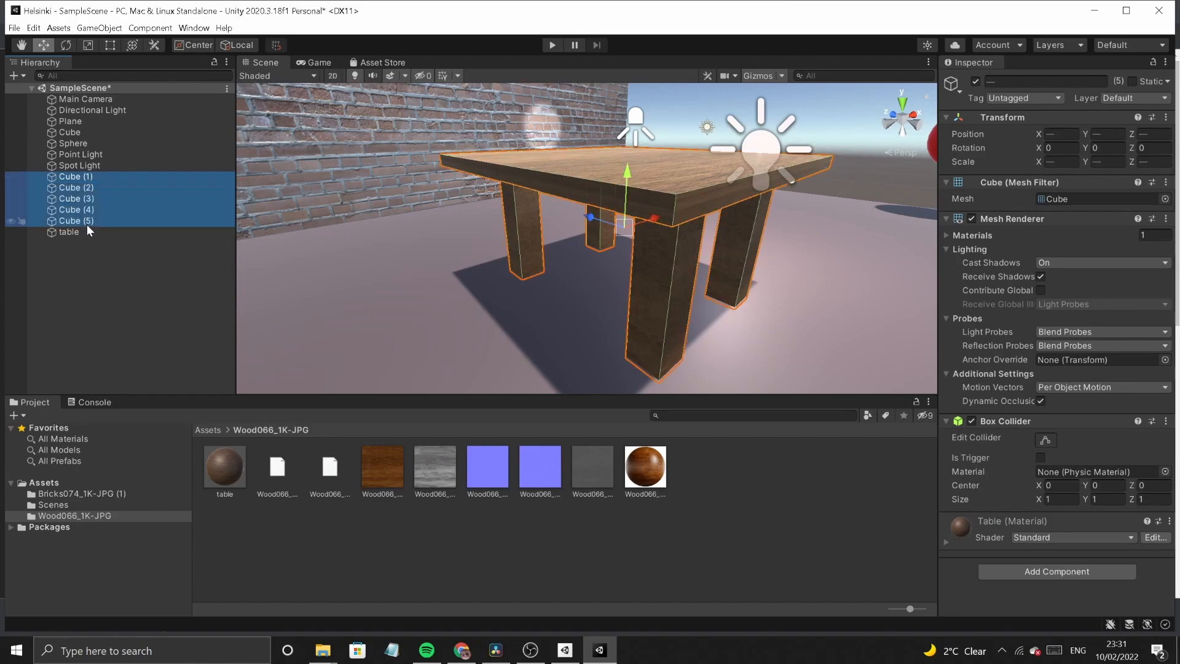
{"action": "left_click_drag", "start_coordinate": [120, 191], "coordinate": [70, 231]}
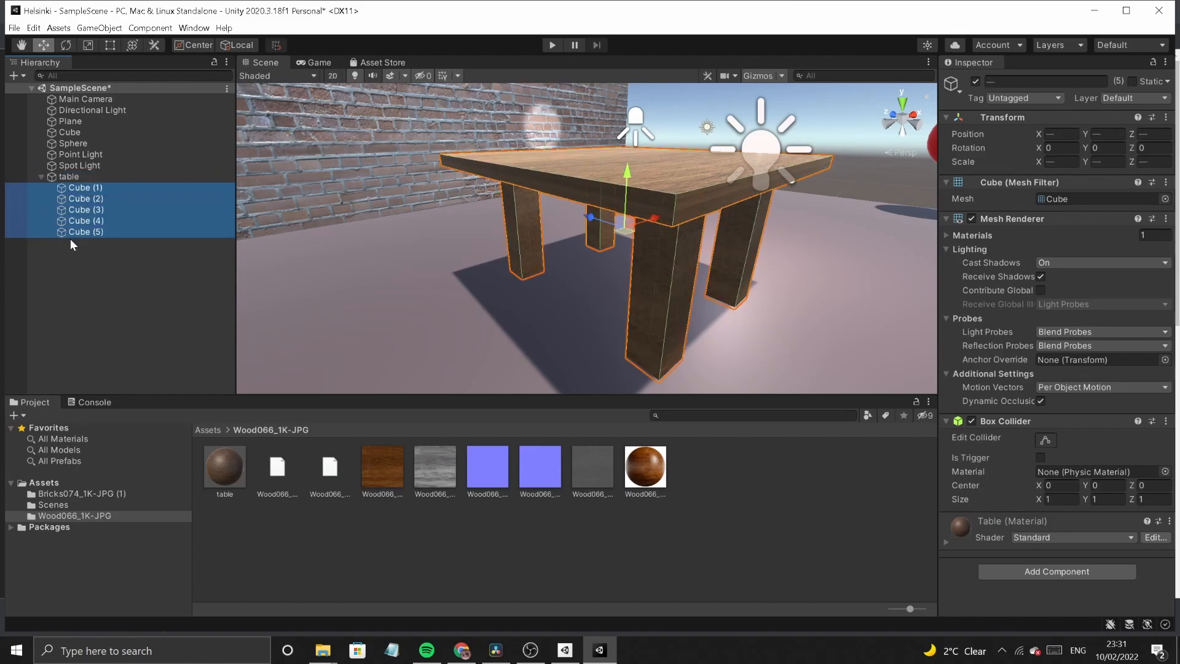
{"action": "left_click", "coordinate": [42, 177]}
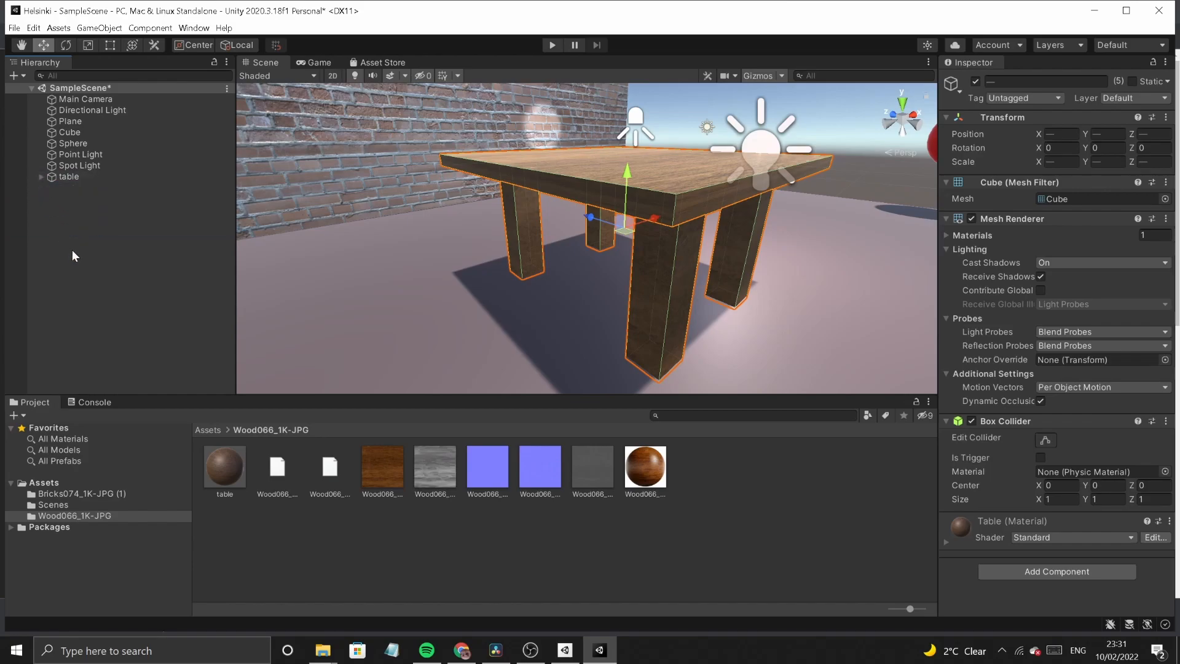
{"action": "left_click", "coordinate": [72, 249]}
- Move the whole table group closer to the brick wall, to about Z 1.045, and save it as a prefab in Assets
{"action": "left_click", "coordinate": [67, 176]}
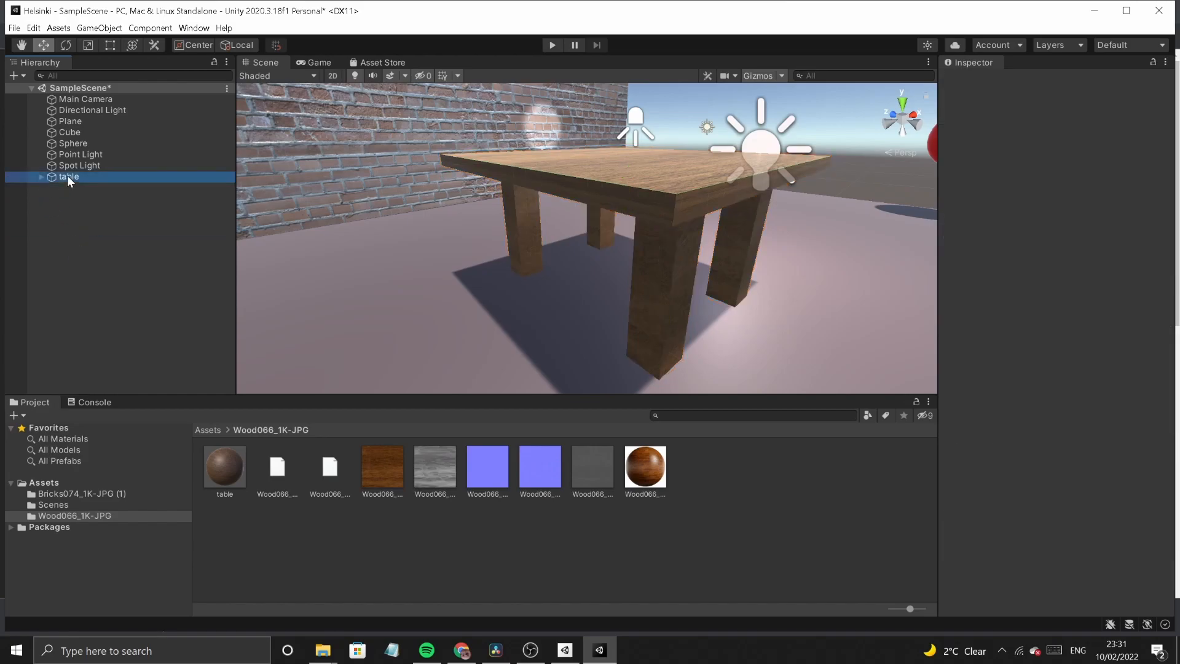
{"action": "left_click_drag", "start_coordinate": [650, 214], "coordinate": [532, 184]}
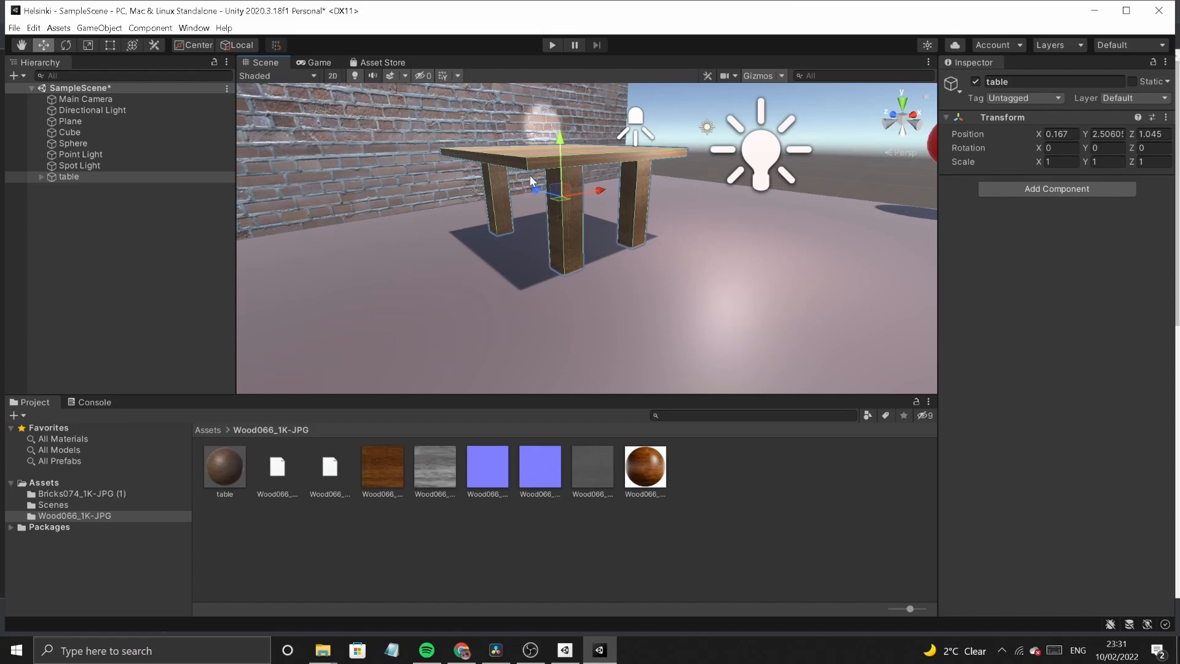
{"action": "left_click", "coordinate": [49, 482]}
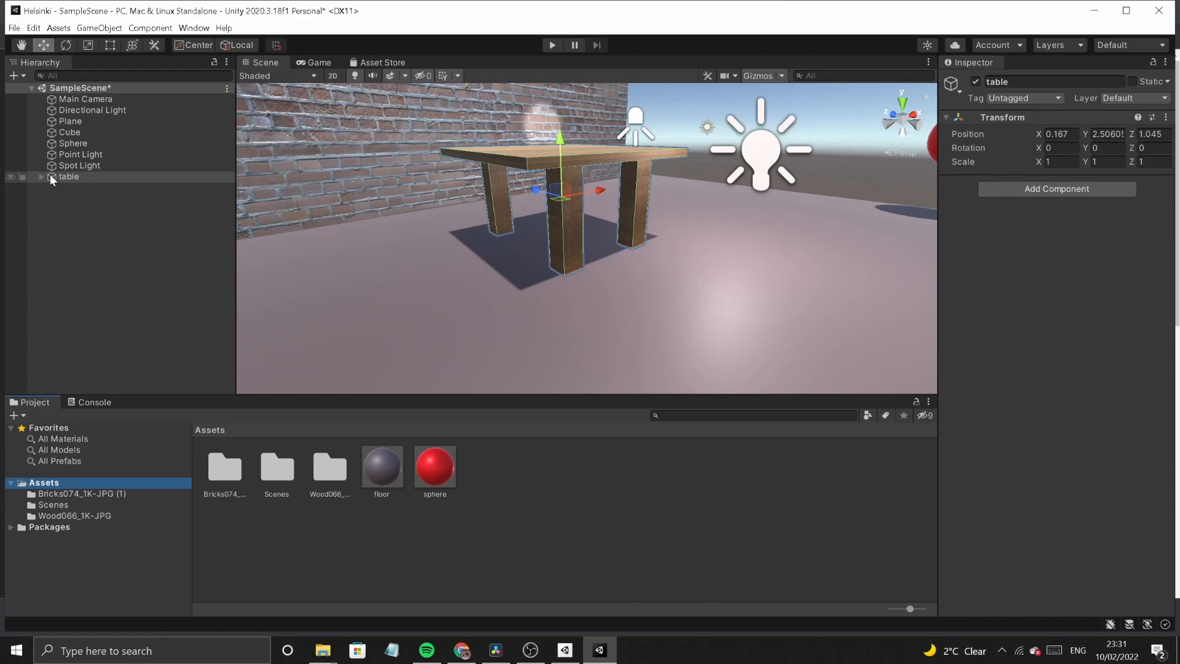
{"action": "left_click_drag", "start_coordinate": [59, 175], "coordinate": [505, 468]}
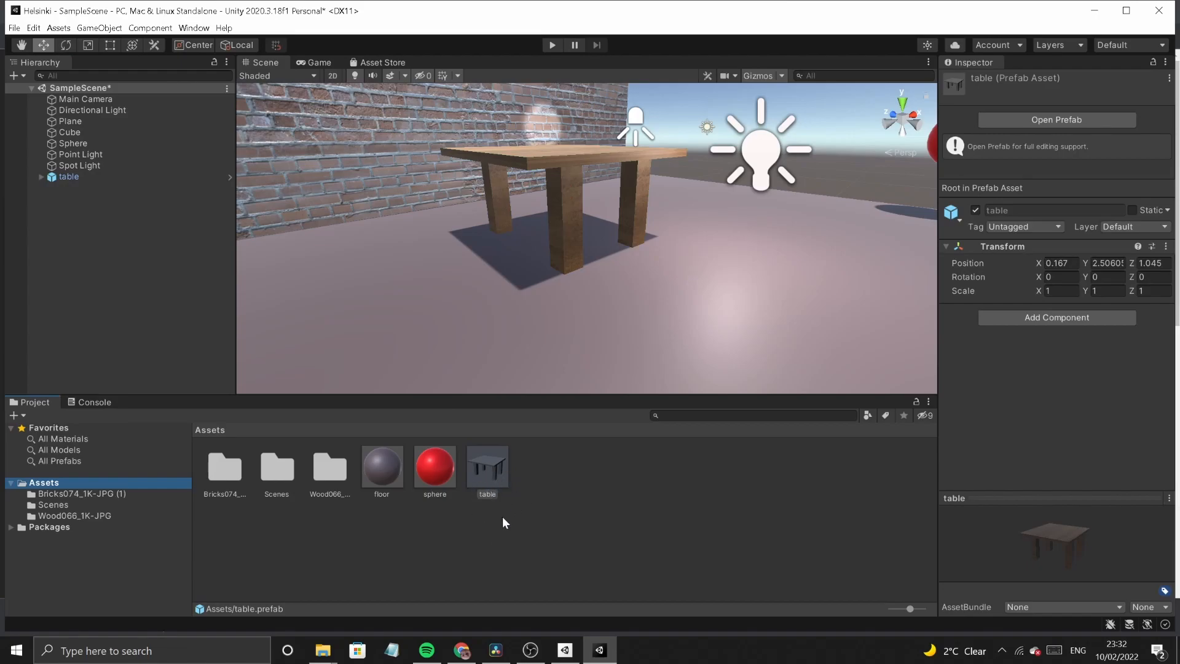
- Place four more instances of the table prefab at different spots on the floor
{"action": "left_click_drag", "start_coordinate": [490, 471], "coordinate": [762, 311]}
{"action": "left_click_drag", "start_coordinate": [473, 457], "coordinate": [361, 288]}
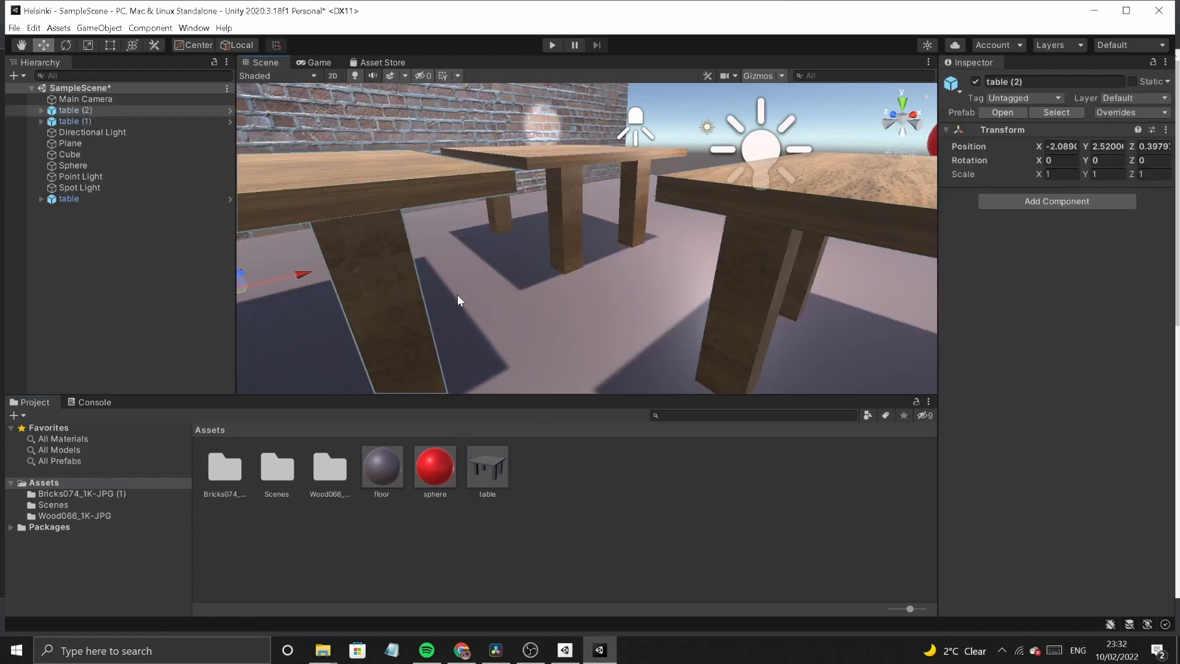
{"action": "scroll", "coordinate": [468, 312], "scroll_direction": "down", "scroll_amount": 6}
{"action": "middle_click_drag", "start_coordinate": [470, 317], "coordinate": [442, 297]}
{"action": "left_click_drag", "start_coordinate": [488, 467], "coordinate": [584, 332]}
{"action": "middle_click_drag", "start_coordinate": [737, 346], "coordinate": [589, 353]}
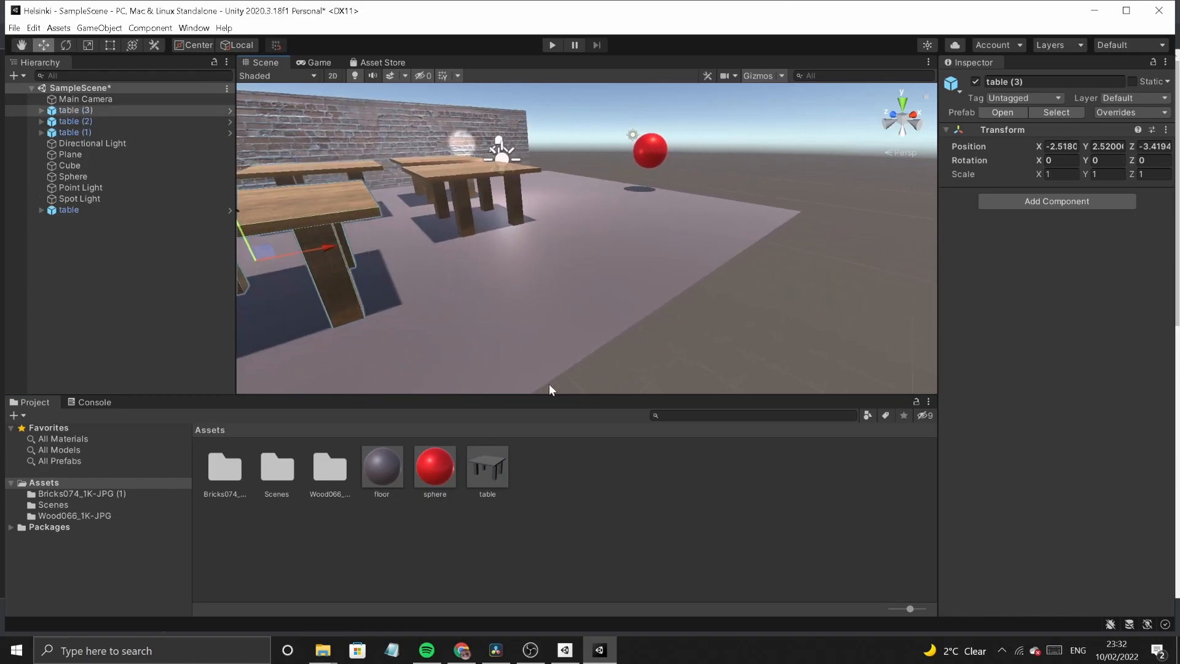
{"action": "left_click_drag", "start_coordinate": [475, 470], "coordinate": [585, 243]}
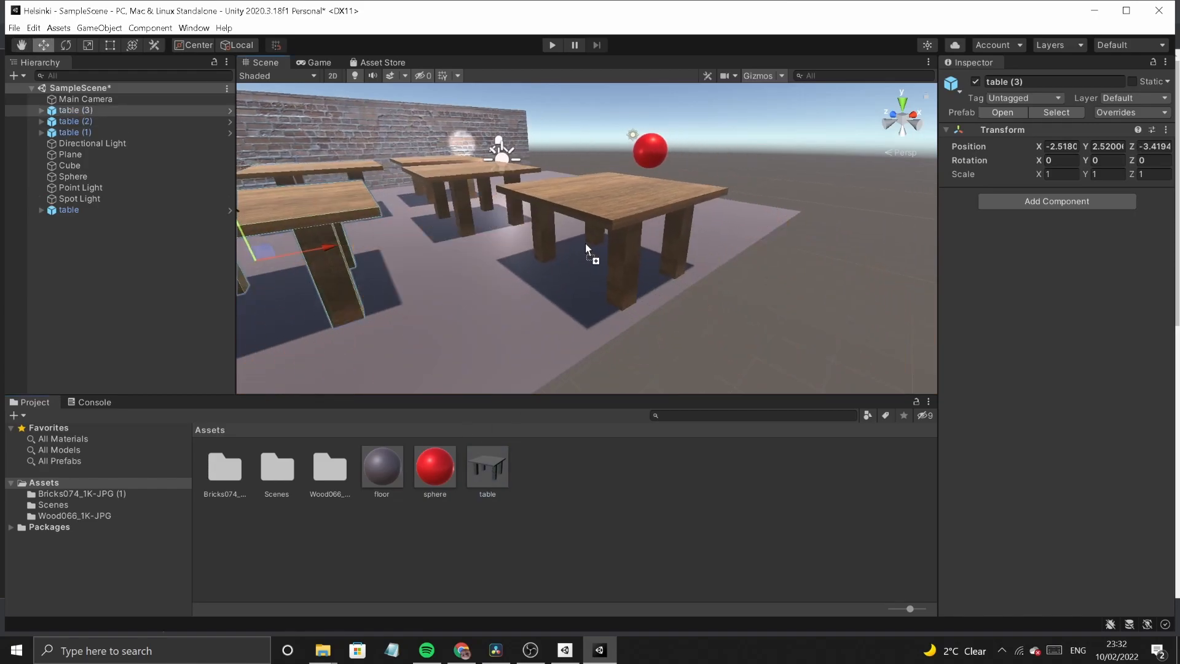
{"action": "left_click", "coordinate": [537, 329]}
{"action": "left_click", "coordinate": [690, 332]}
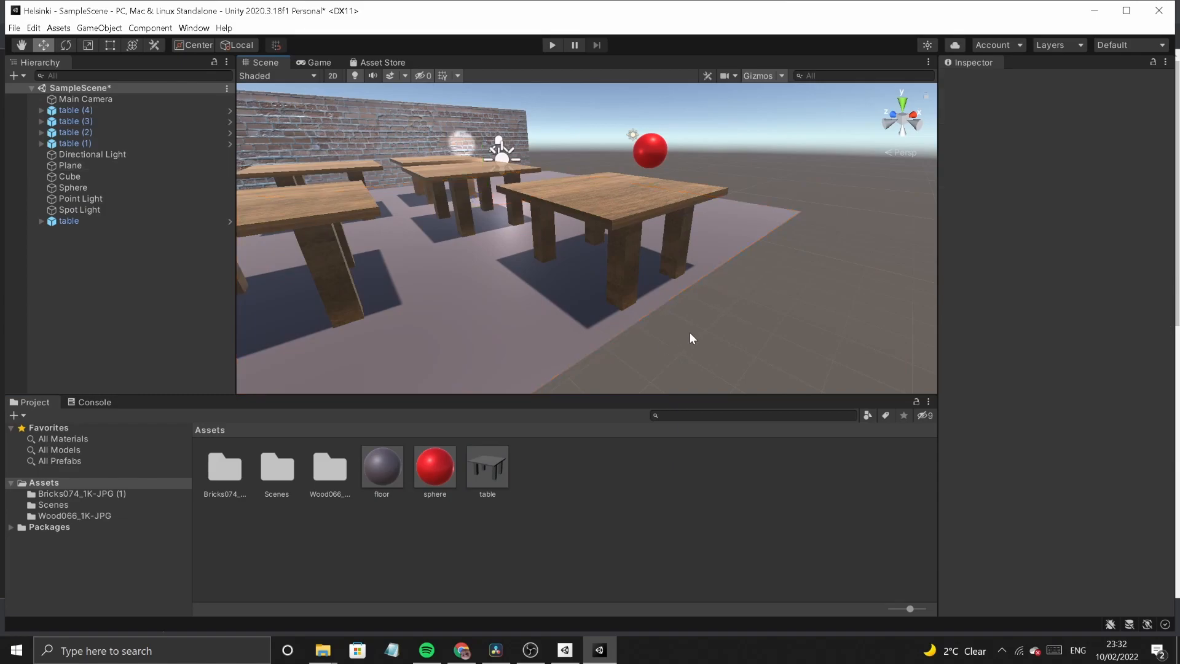
- Look over the arrangement of table instances on the floor from different angles and distances
{"action": "right_click_drag", "start_coordinate": [486, 322], "coordinate": [422, 325]}
{"action": "middle_click_drag", "start_coordinate": [425, 323], "coordinate": [482, 330]}
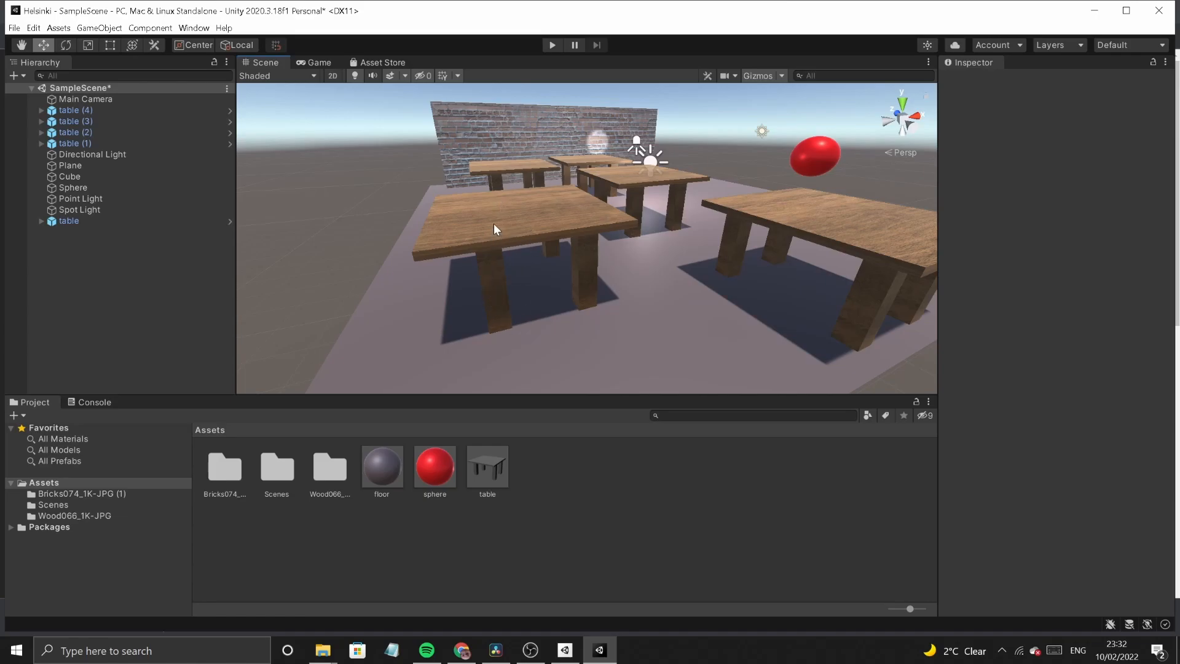
{"action": "scroll", "coordinate": [496, 231], "scroll_direction": "up", "scroll_amount": 2}
{"action": "scroll", "coordinate": [496, 231], "scroll_direction": "down", "scroll_amount": 2}
{"action": "left_click_drag", "start_coordinate": [503, 306], "coordinate": [578, 332], "text": "alt"}
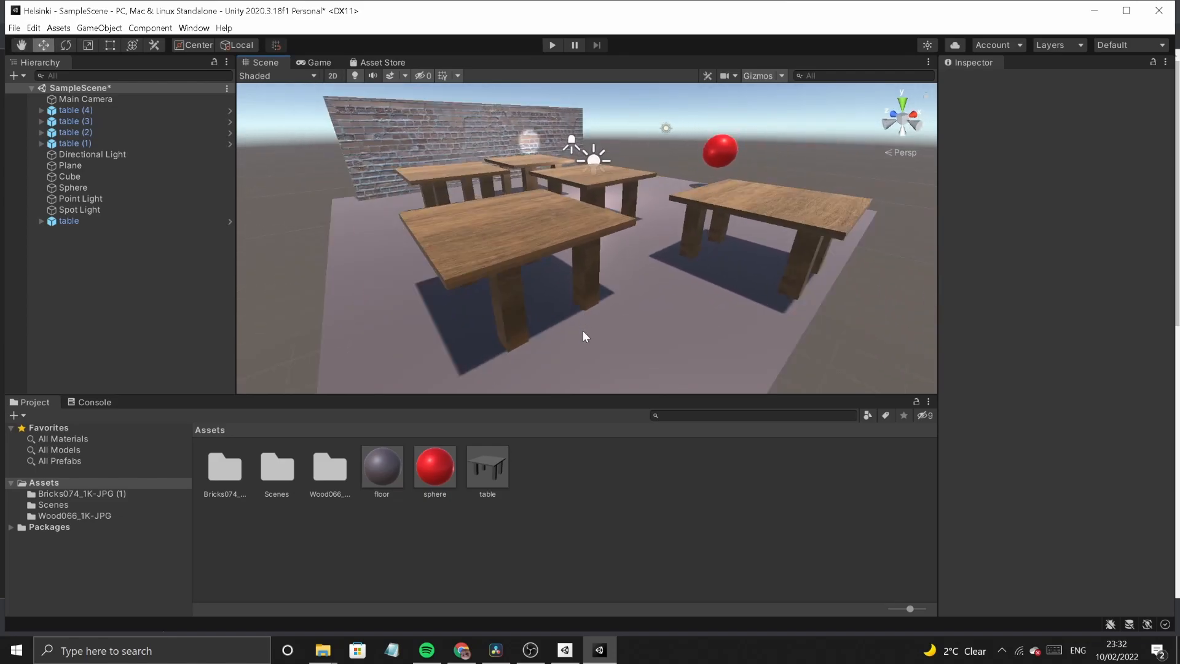
{"action": "left_click_drag", "start_coordinate": [618, 312], "coordinate": [552, 318], "text": "alt"}
{"action": "scroll", "coordinate": [559, 315], "scroll_direction": "up", "scroll_amount": 2}
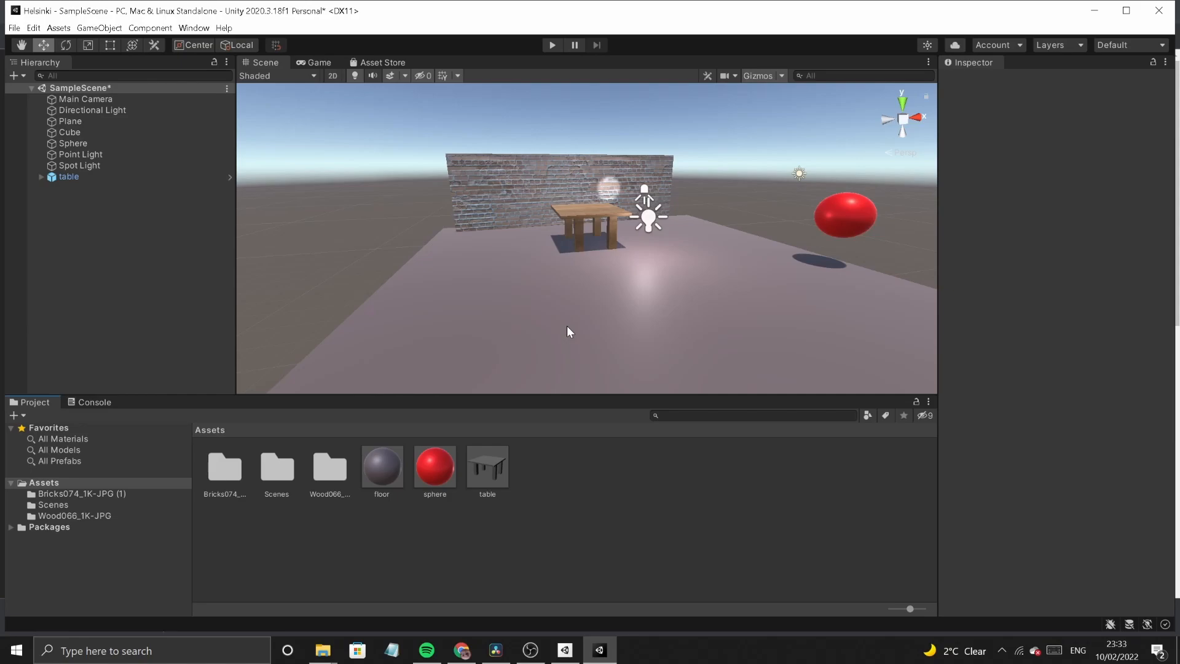
- Examine the single table in front of the brick wall from near and far
{"action": "right_click_drag", "start_coordinate": [612, 293], "coordinate": [571, 235]}
{"action": "scroll", "coordinate": [595, 286], "scroll_direction": "up", "scroll_amount": 5}
{"action": "middle_click_drag", "start_coordinate": [597, 287], "coordinate": [636, 299]}
{"action": "mouse_move", "coordinate": [677, 287]}
{"action": "right_mouse_down"}
{"action": "mouse_move", "coordinate": [843, 279]}
{"action": "mouse_move", "coordinate": [681, 276]}
{"action": "right_mouse_up"}
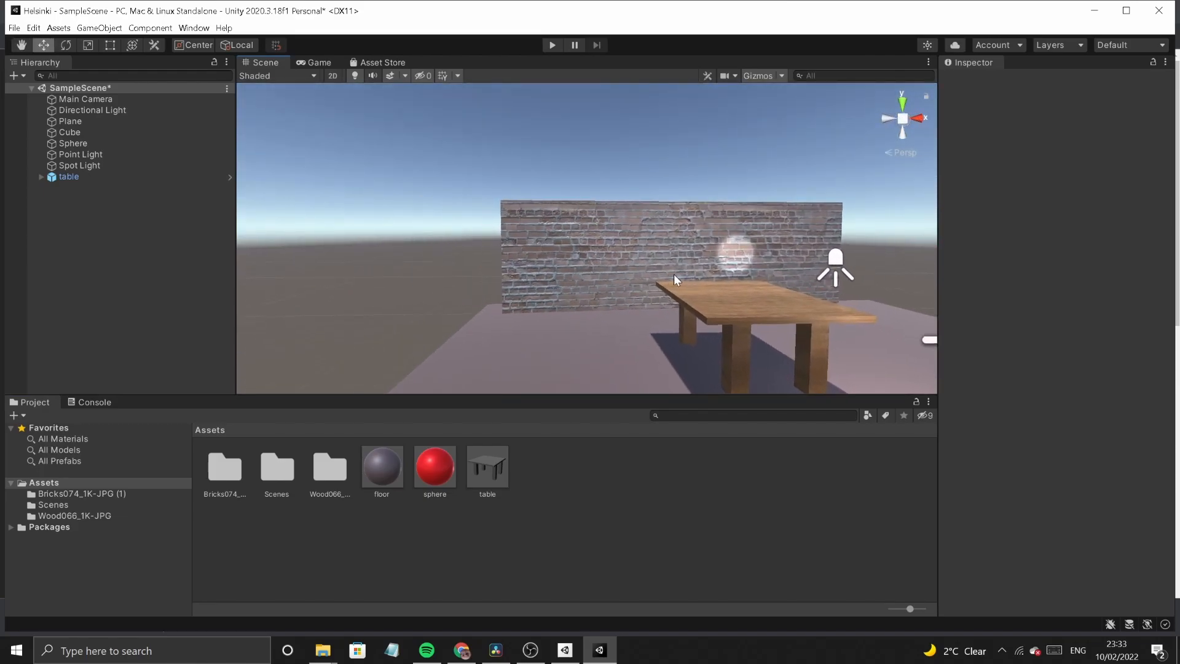
{"action": "scroll", "coordinate": [660, 328], "scroll_direction": "down", "scroll_amount": 4}
{"action": "right_click_drag", "start_coordinate": [661, 328], "coordinate": [822, 343]}
{"action": "right_click_drag", "start_coordinate": [559, 337], "coordinate": [470, 330]}
{"action": "mouse_move", "coordinate": [699, 312]}
{"action": "right_mouse_down"}
{"action": "mouse_move", "coordinate": [561, 313]}
{"action": "mouse_move", "coordinate": [685, 320]}
{"action": "right_mouse_up"}
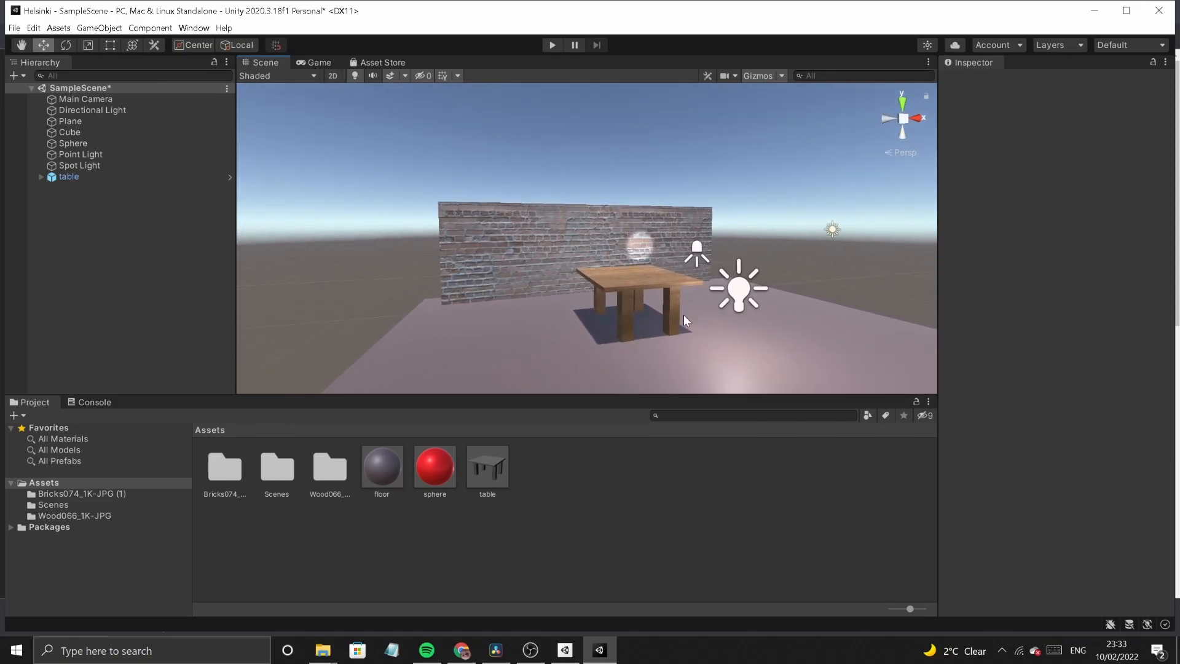
- Select the main camera and examine the brick wall, table and background sky from near and far
{"action": "left_click", "coordinate": [86, 99]}
{"action": "scroll", "coordinate": [593, 305], "scroll_direction": "down", "scroll_amount": 2}
{"action": "scroll", "coordinate": [589, 302], "scroll_direction": "down", "scroll_amount": 4}
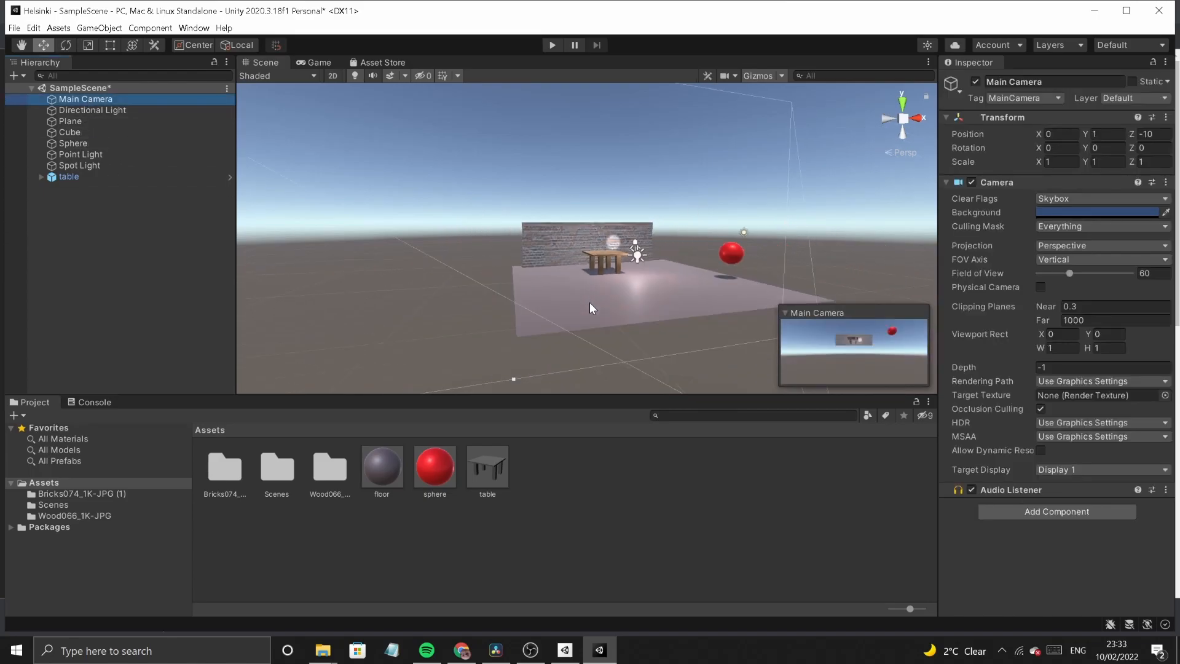
{"action": "scroll", "coordinate": [615, 290], "scroll_direction": "up", "scroll_amount": 3}
{"action": "right_click_drag", "start_coordinate": [615, 290], "coordinate": [583, 312]}
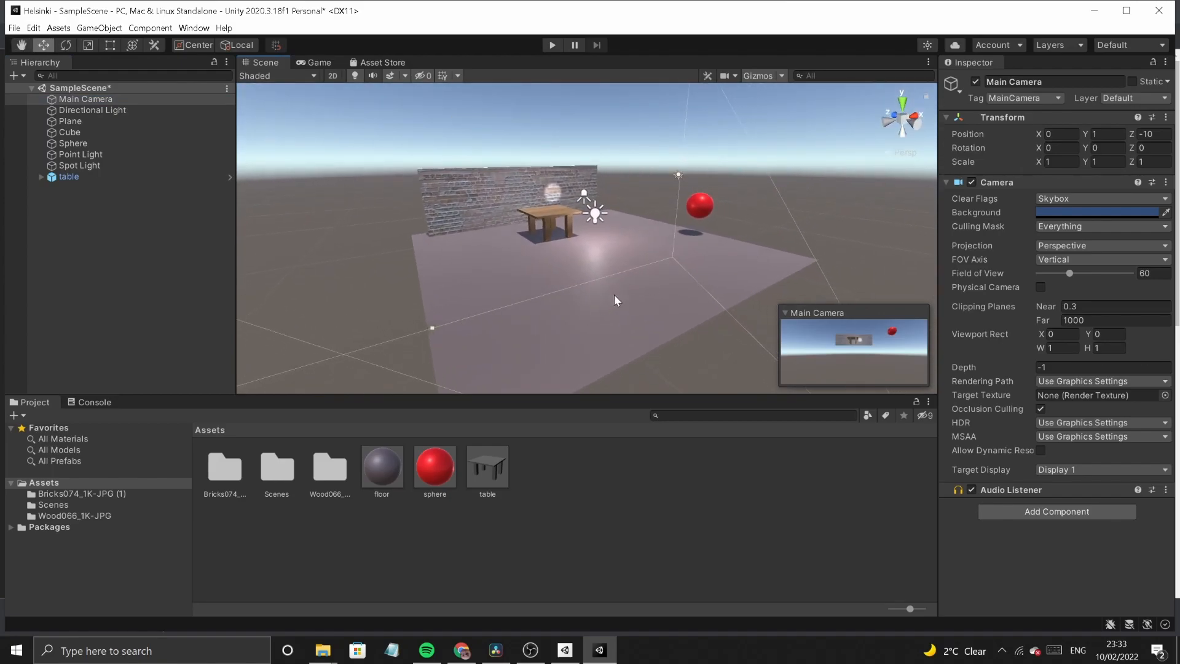
{"action": "right_click_drag", "start_coordinate": [628, 285], "coordinate": [536, 300]}
{"action": "scroll", "coordinate": [651, 294], "scroll_direction": "up", "scroll_amount": 3}
{"action": "middle_click_drag", "start_coordinate": [651, 293], "coordinate": [588, 314]}
{"action": "scroll", "coordinate": [588, 315], "scroll_direction": "up", "scroll_amount": 5}
{"action": "right_click_drag", "start_coordinate": [587, 315], "coordinate": [614, 242]}
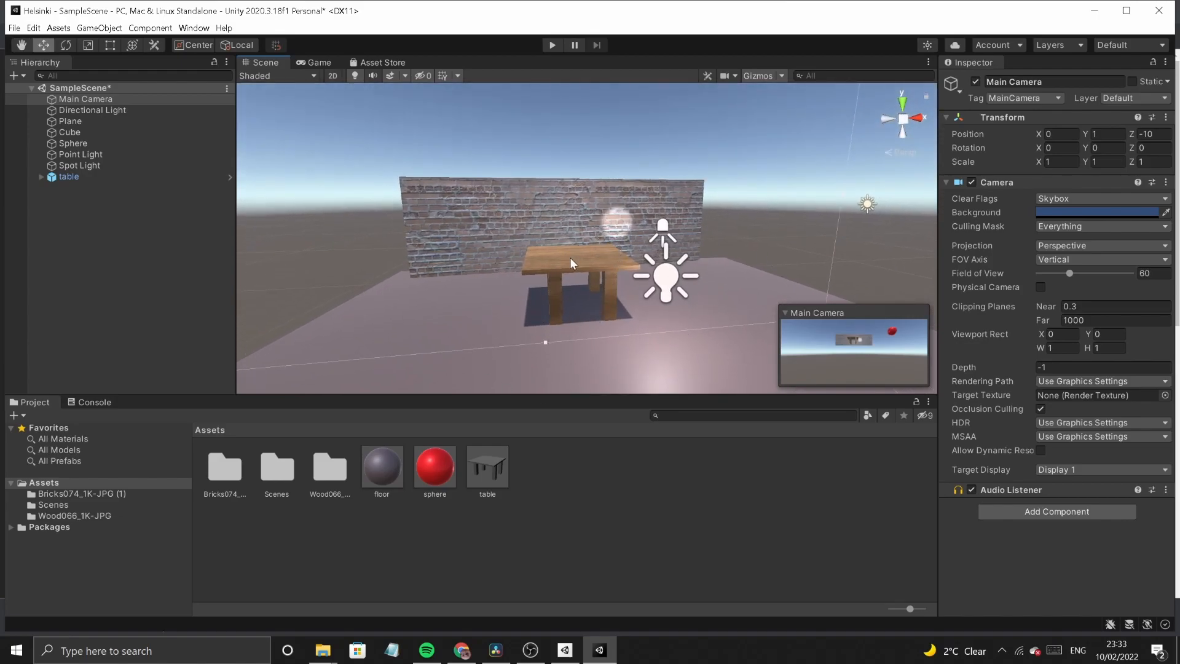
{"action": "right_click_drag", "start_coordinate": [483, 315], "coordinate": [482, 257]}
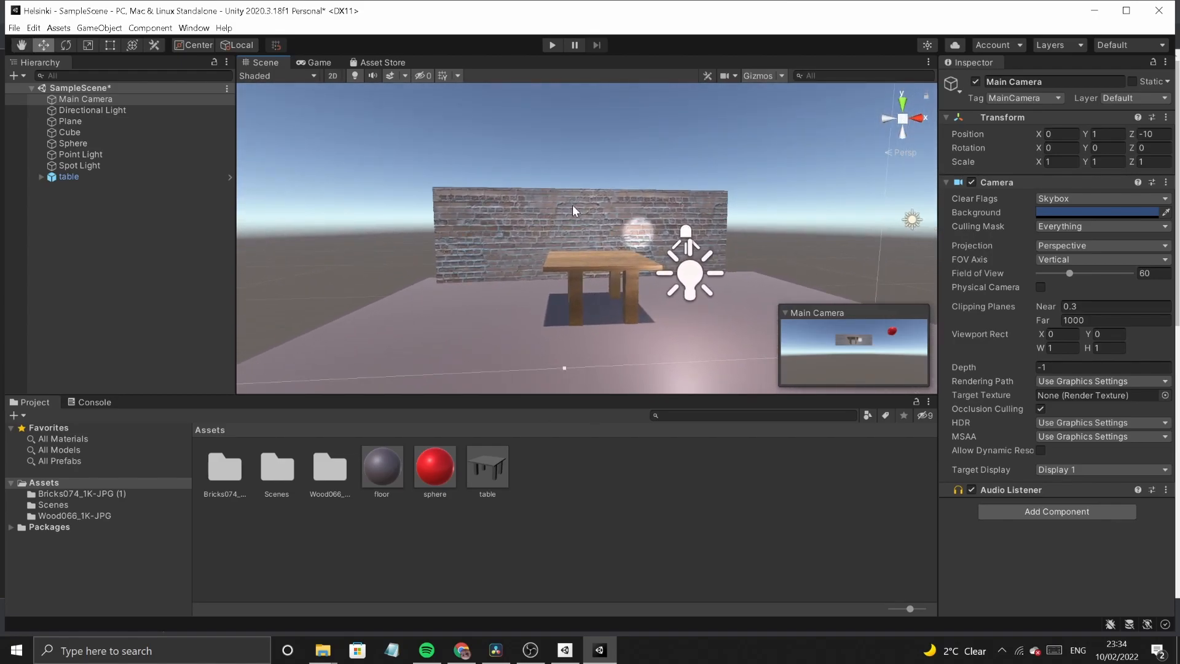
{"action": "mouse_move", "coordinate": [537, 234]}
{"action": "right_mouse_down"}
{"action": "mouse_move", "coordinate": [605, 99]}
{"action": "mouse_move", "coordinate": [590, 86]}
{"action": "mouse_move", "coordinate": [554, 154]}
{"action": "mouse_move", "coordinate": [342, 212]}
{"action": "mouse_move", "coordinate": [681, 206]}
{"action": "mouse_move", "coordinate": [544, 248]}
{"action": "right_mouse_up"}
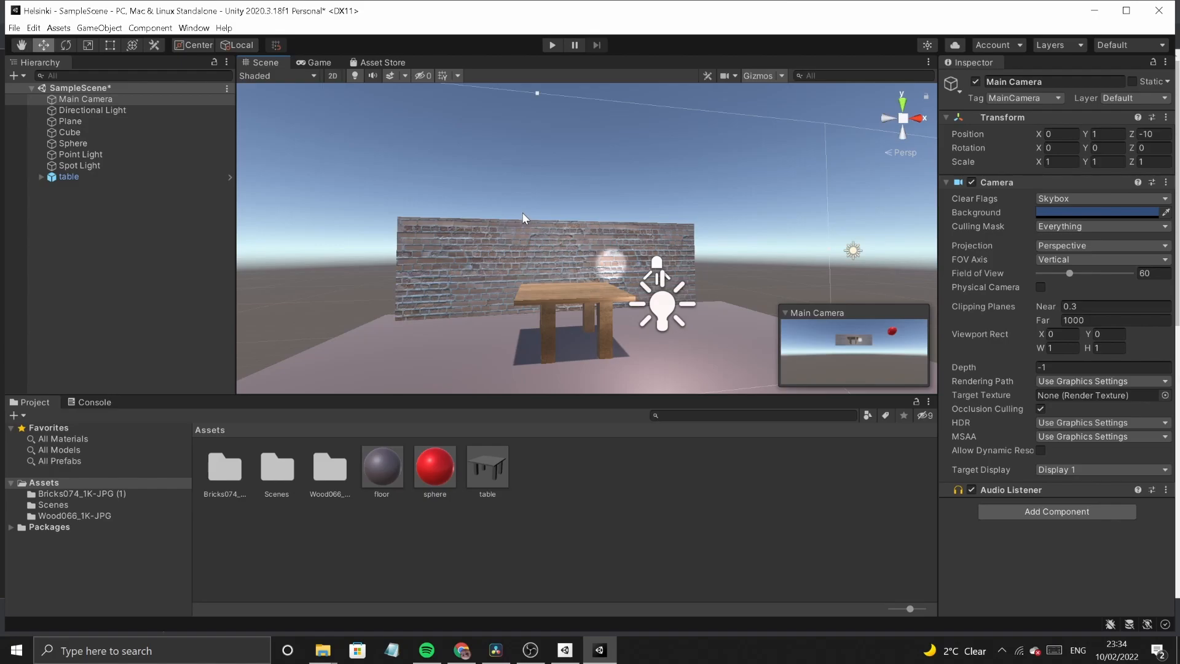
- Switch to the Chrome browser and open the Unity Asset Store site in a new tab
{"action": "left_click", "coordinate": [462, 650]}
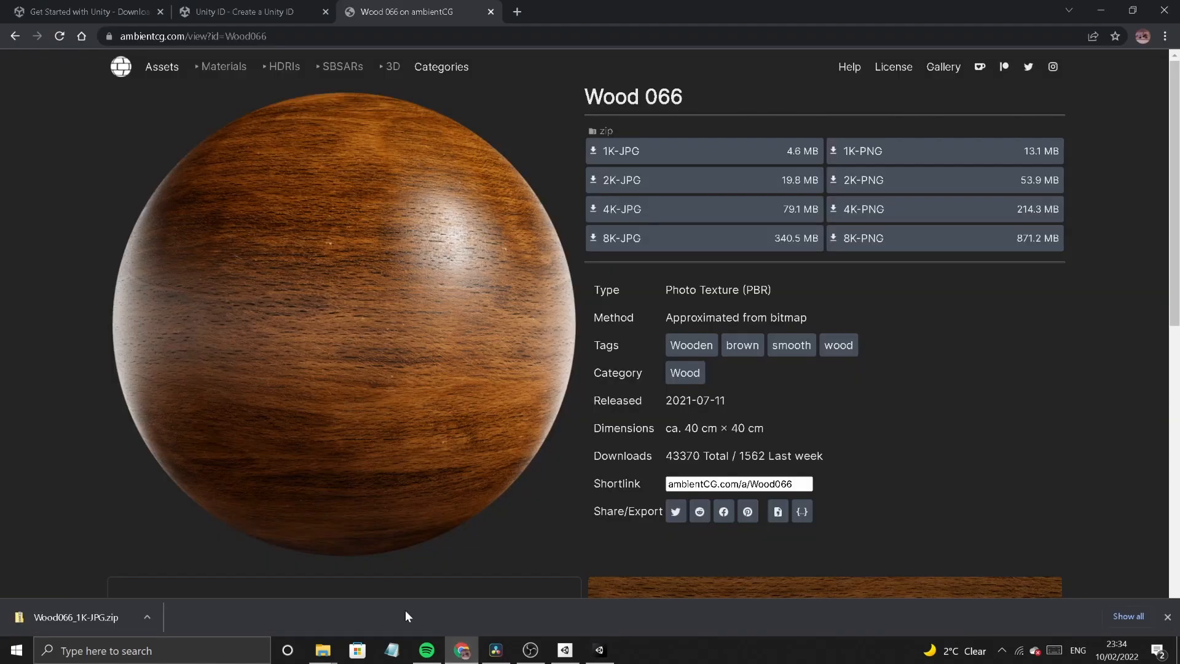
{"action": "left_click", "coordinate": [521, 11]}
{"action": "type", "text": "ass"}
{"action": "key", "text": "Return"}
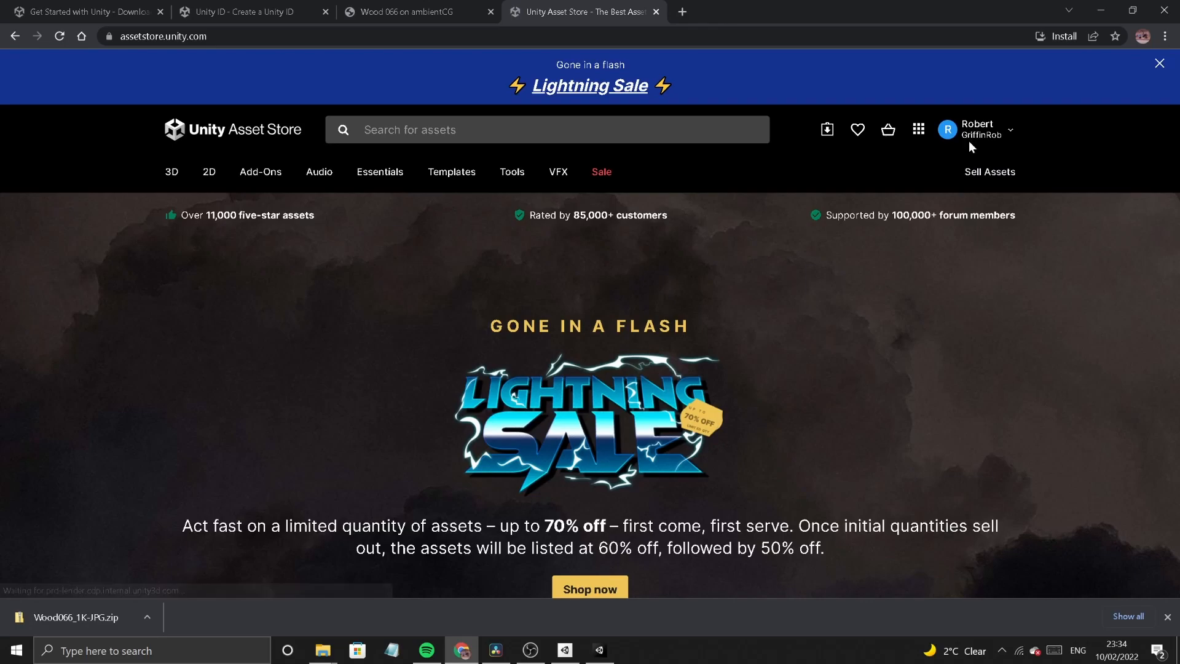
- Search the Asset Store for "skybox"
{"action": "left_click", "coordinate": [547, 129]}
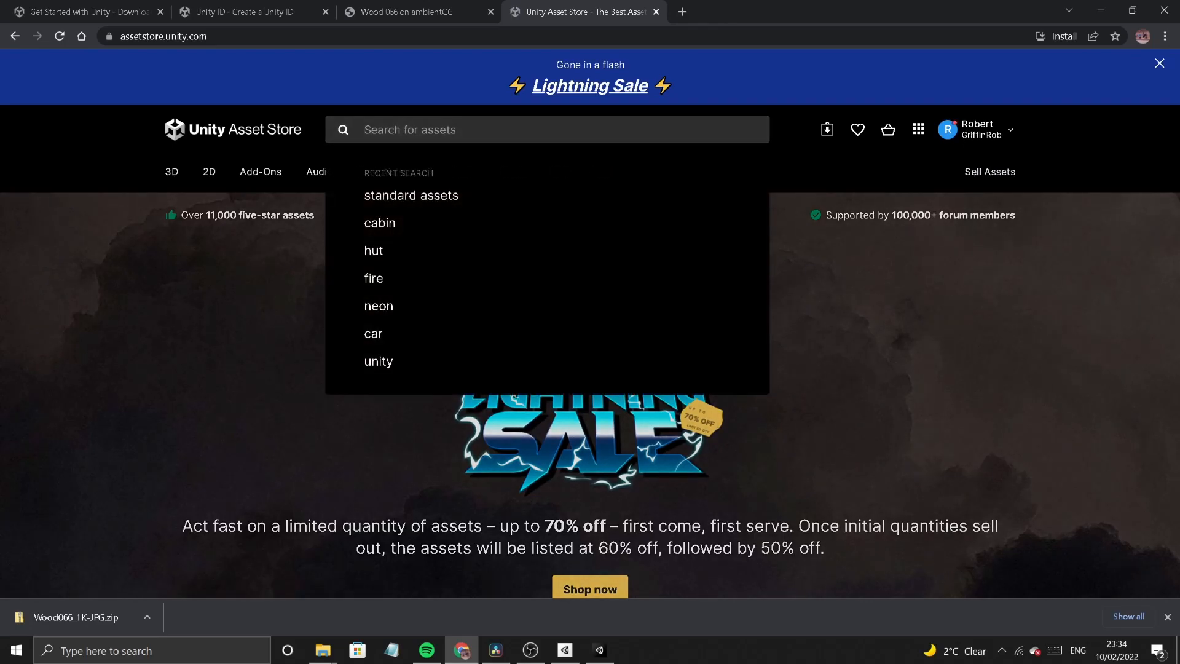
{"action": "type", "text": "s"}
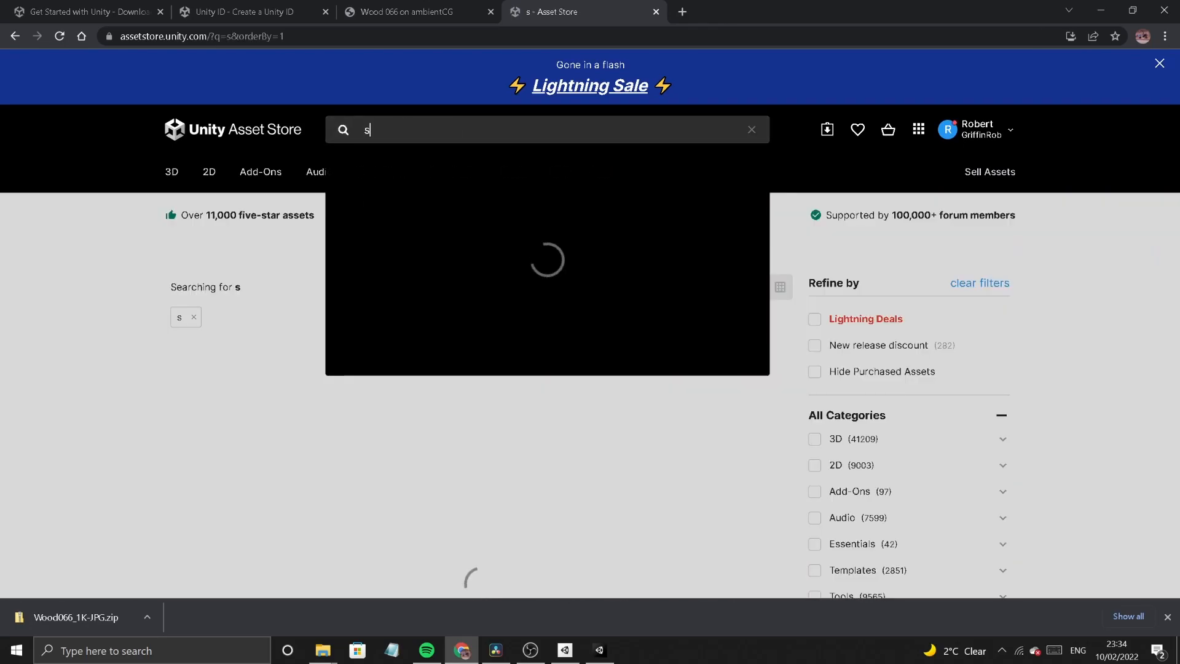
{"action": "type", "text": "kybox"}
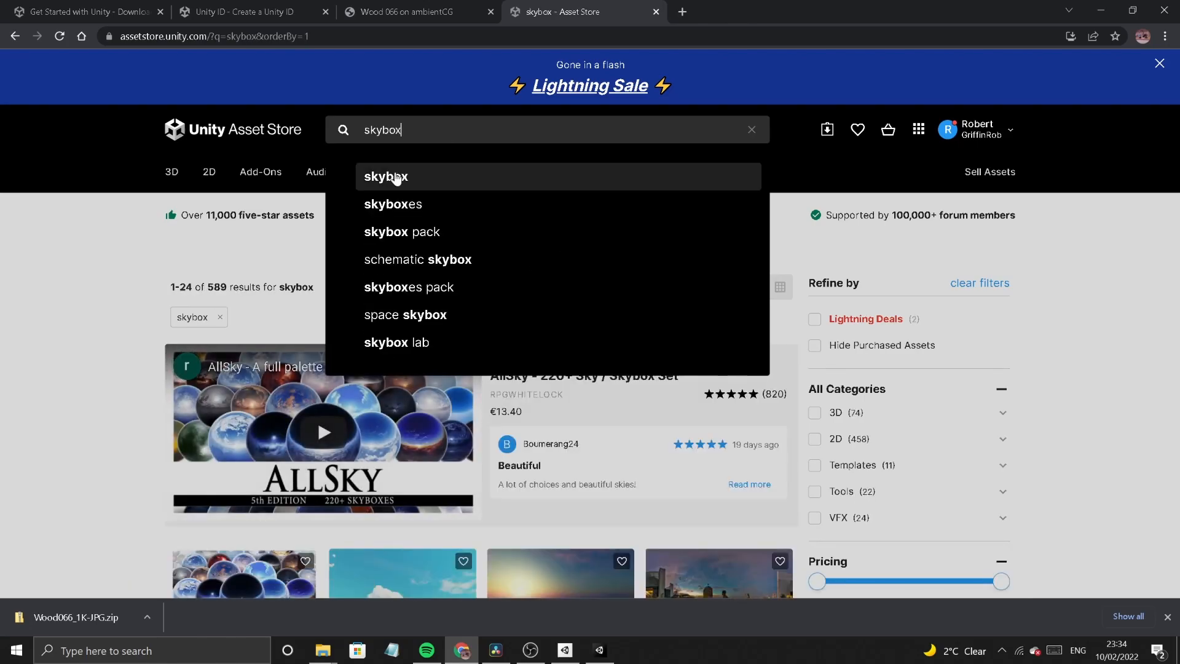
{"action": "left_click", "coordinate": [365, 178]}
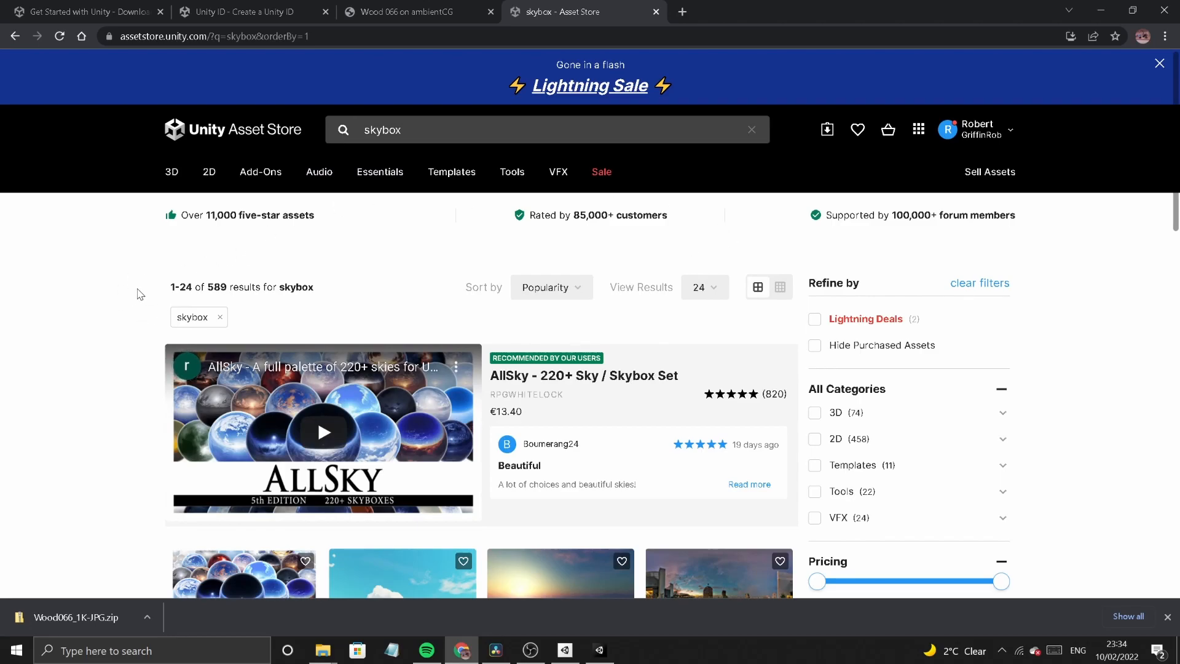
- Filter the skybox results to show free assets only
{"action": "scroll", "coordinate": [141, 294], "scroll_direction": "down", "scroll_amount": 2}
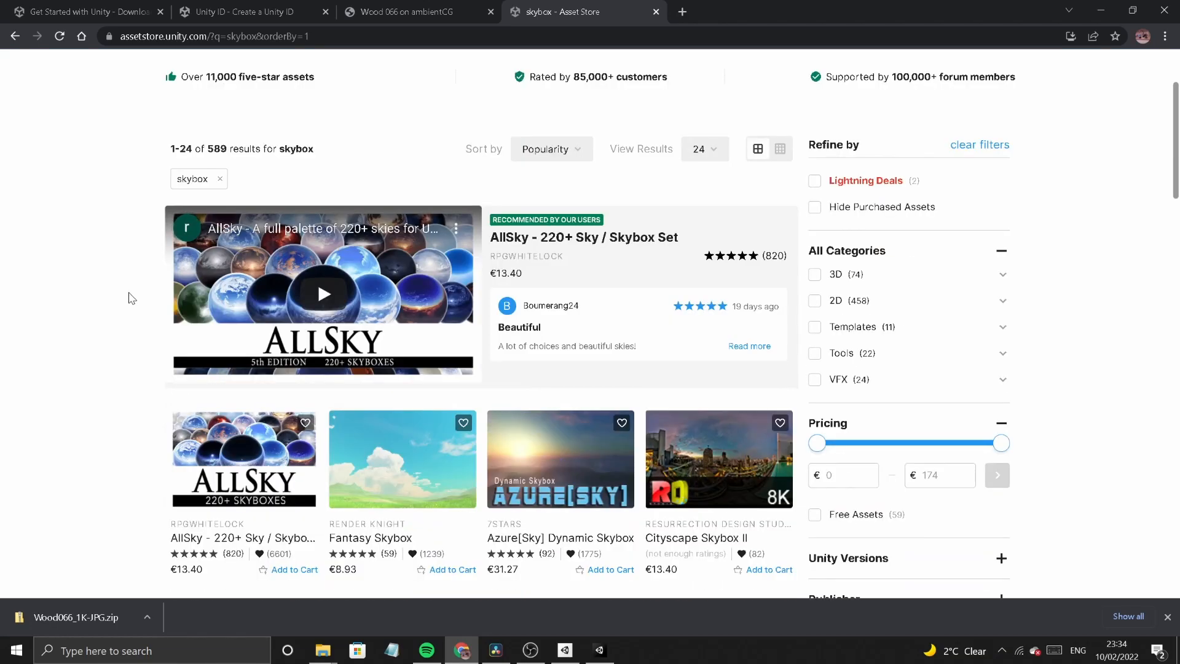
{"action": "scroll", "coordinate": [130, 298], "scroll_direction": "down", "scroll_amount": 2}
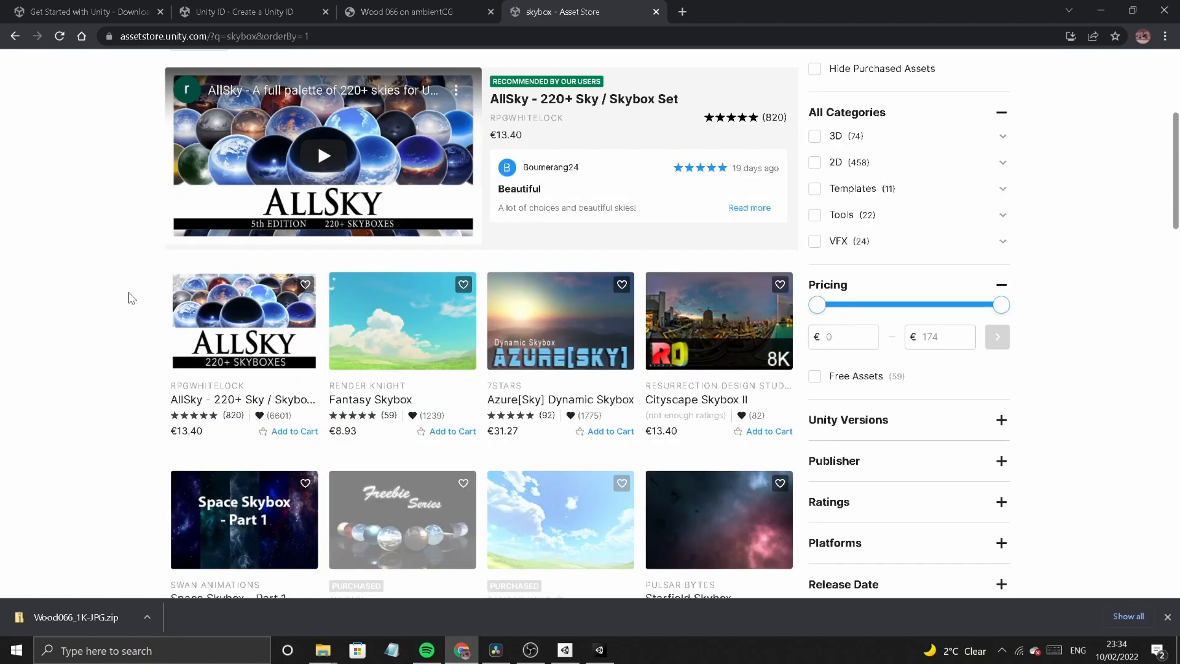
{"action": "left_click", "coordinate": [816, 380]}
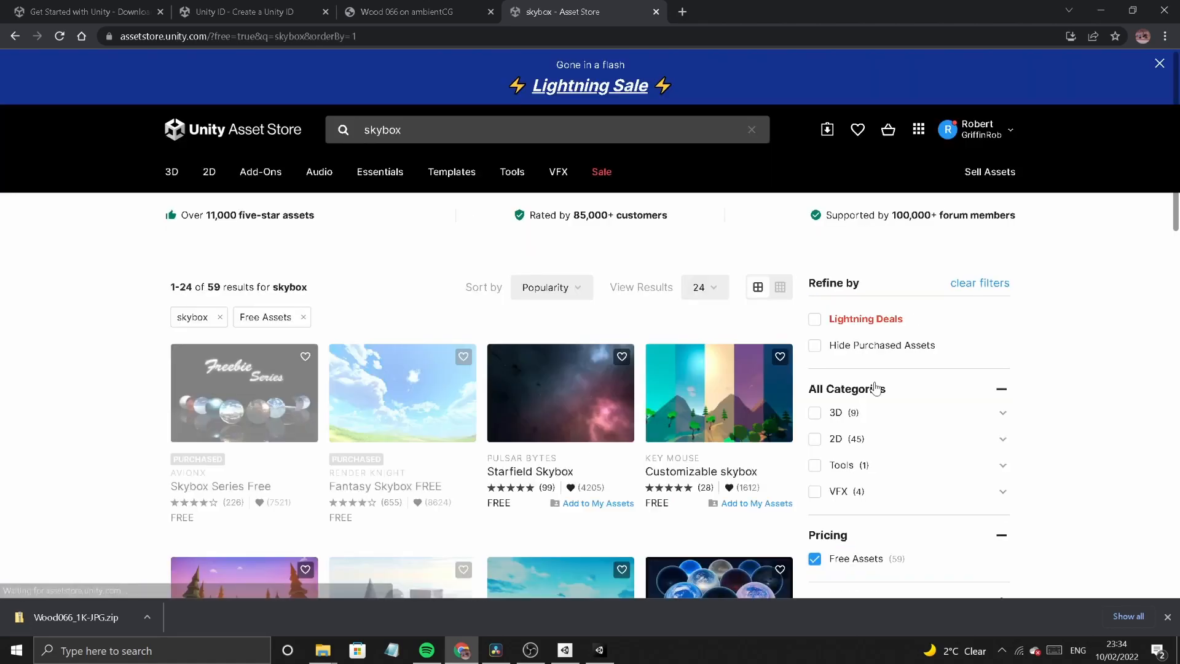
- Browse the free skybox results and compare the available sky packages
{"action": "scroll", "coordinate": [122, 363], "scroll_direction": "down", "scroll_amount": 1}
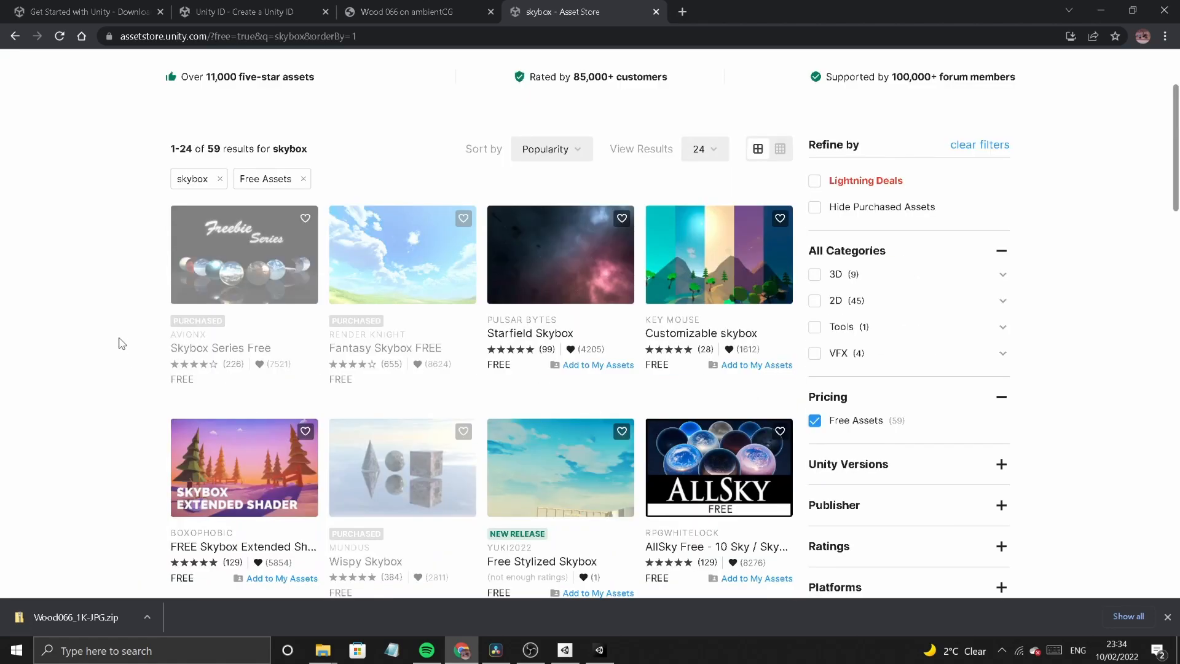
{"action": "scroll", "coordinate": [119, 363], "scroll_direction": "down", "scroll_amount": 1}
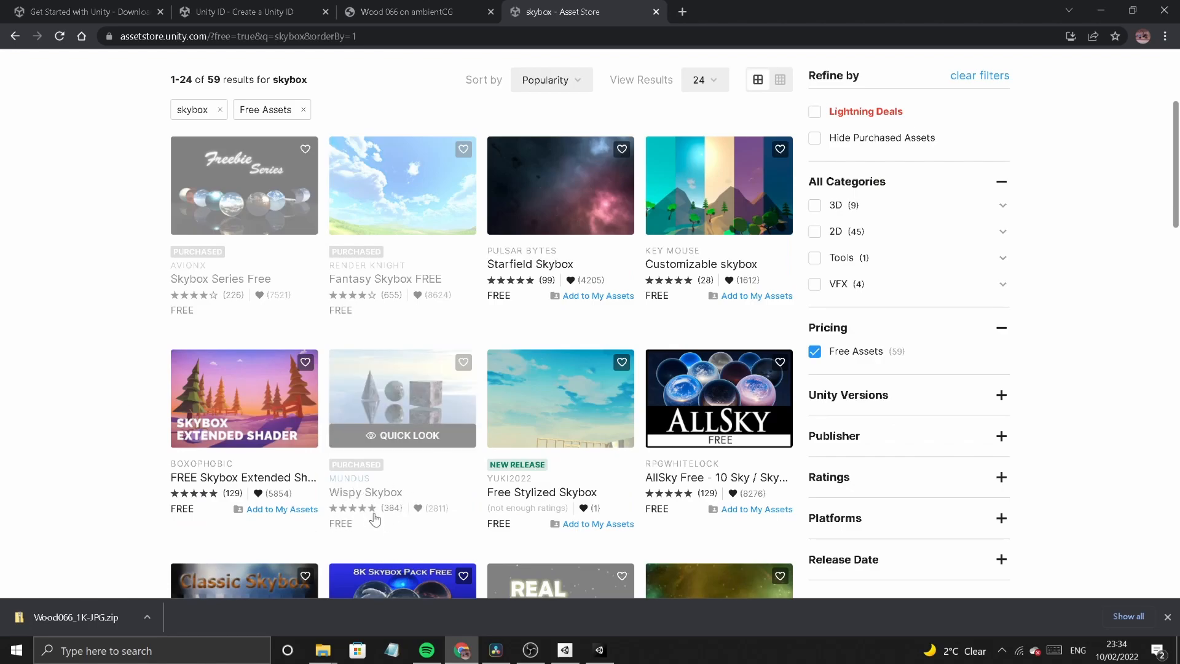
{"action": "scroll", "coordinate": [71, 423], "scroll_direction": "up", "scroll_amount": 1}
{"action": "scroll", "coordinate": [74, 422], "scroll_direction": "down", "scroll_amount": 10}
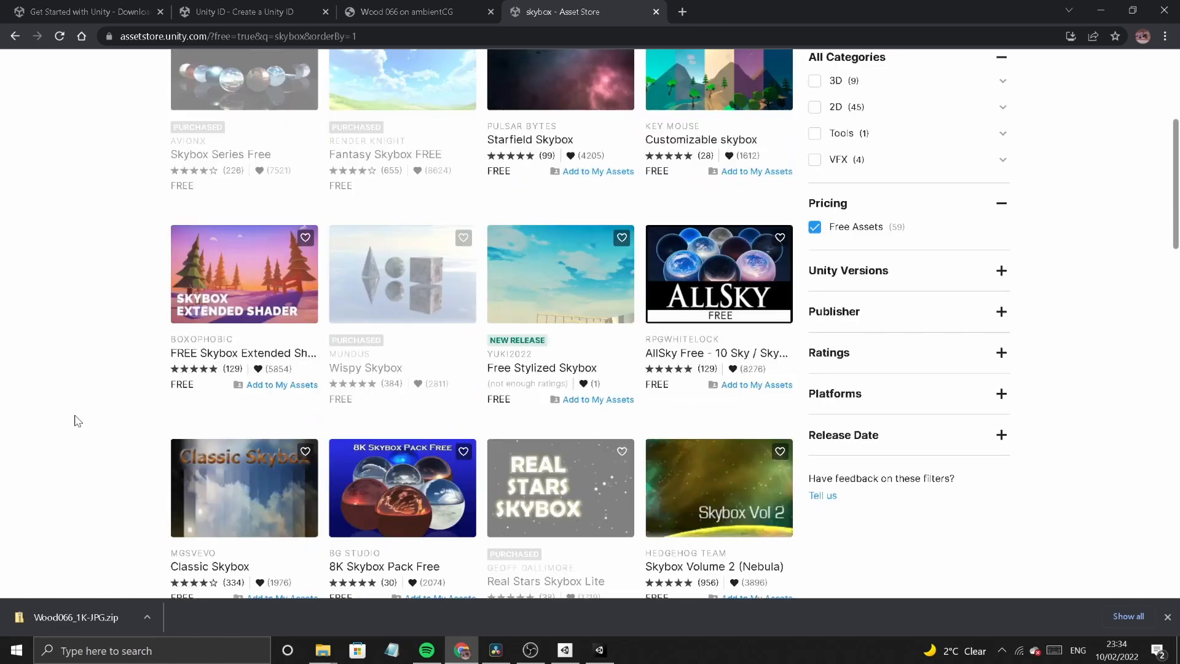
{"action": "scroll", "coordinate": [77, 421], "scroll_direction": "up", "scroll_amount": 6}
{"action": "scroll", "coordinate": [75, 422], "scroll_direction": "down", "scroll_amount": 1}
{"action": "scroll", "coordinate": [75, 422], "scroll_direction": "up", "scroll_amount": 1}
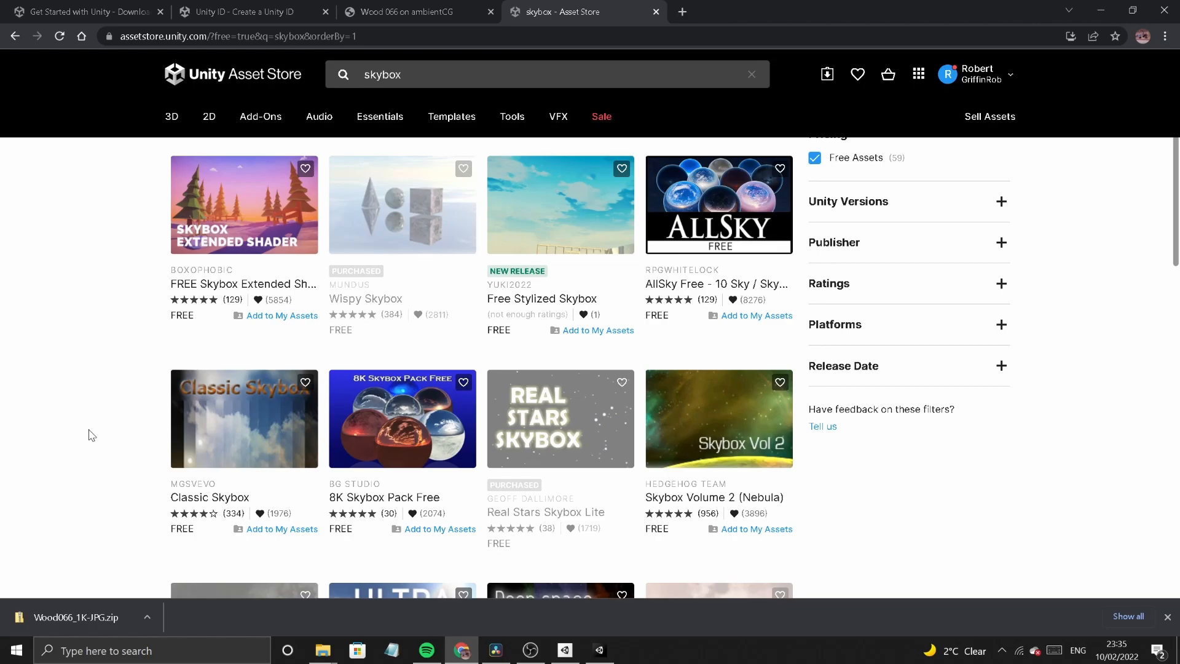
{"action": "scroll", "coordinate": [89, 433], "scroll_direction": "up", "scroll_amount": 1}
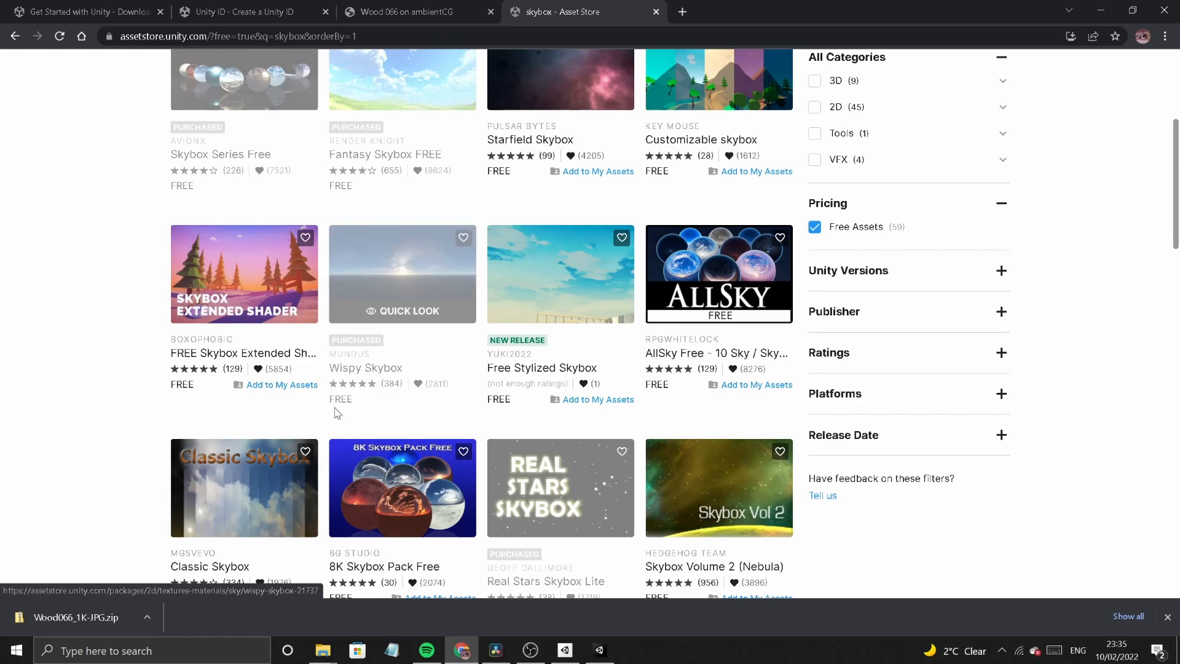
- Open the Wispy Skybox asset page, look over its preview and details, and open the package in the Unity Editor
{"action": "left_click", "coordinate": [368, 369]}
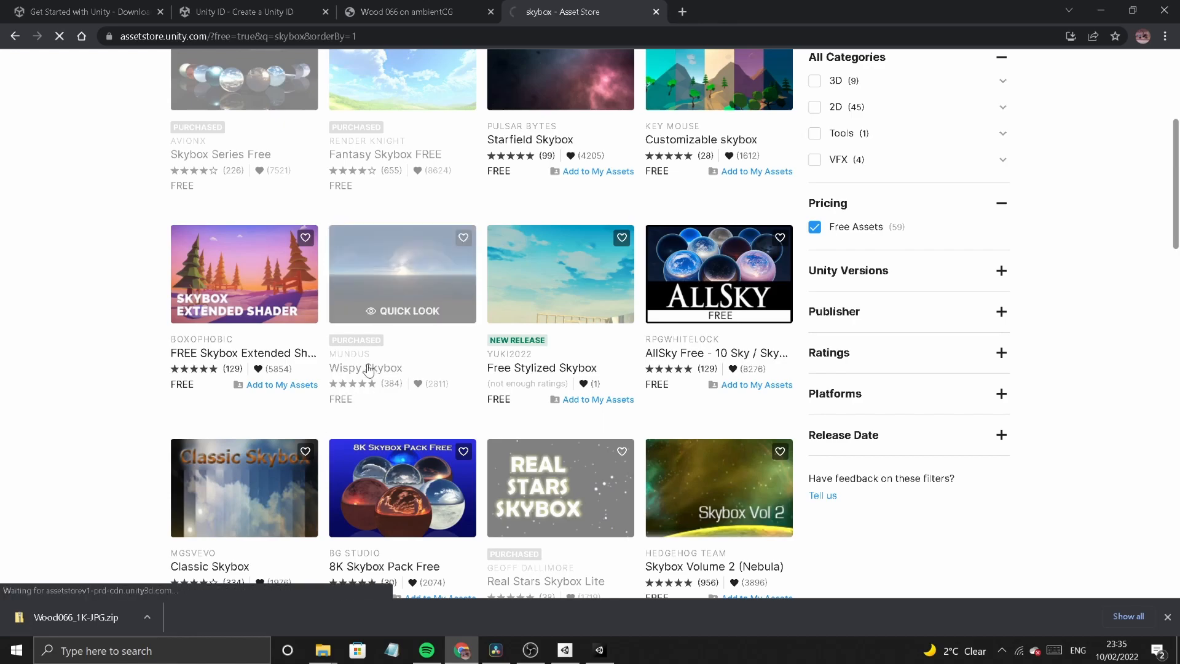
{"action": "scroll", "coordinate": [396, 344], "scroll_direction": "down", "scroll_amount": 2}
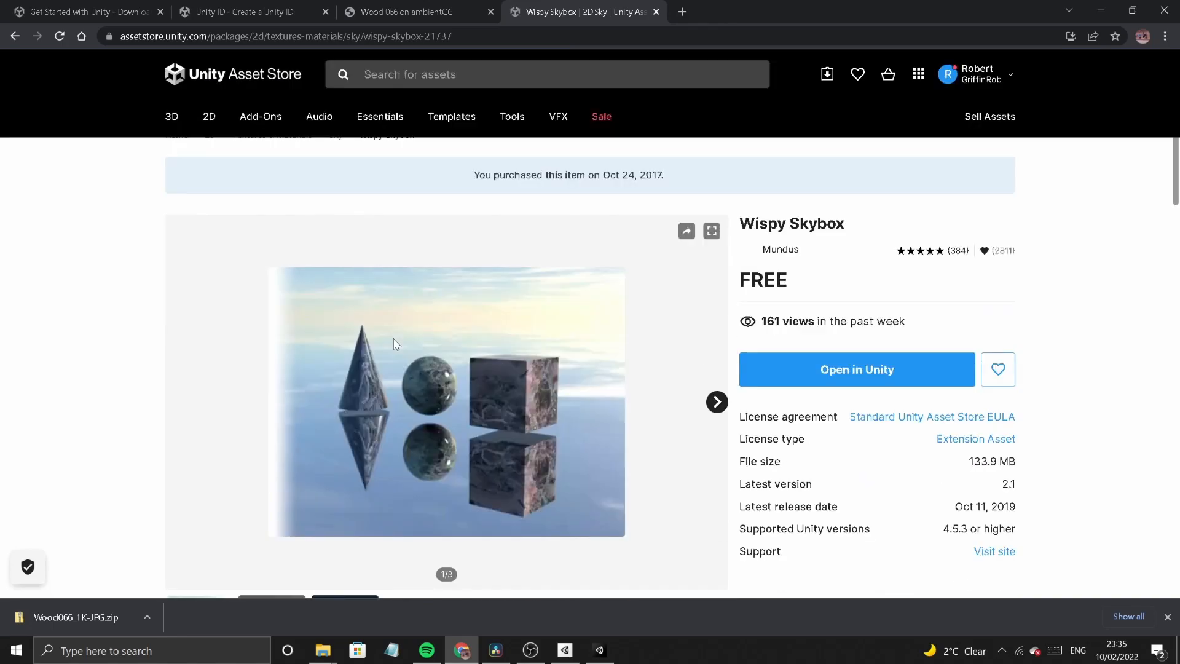
{"action": "scroll", "coordinate": [394, 340], "scroll_direction": "down", "scroll_amount": 2}
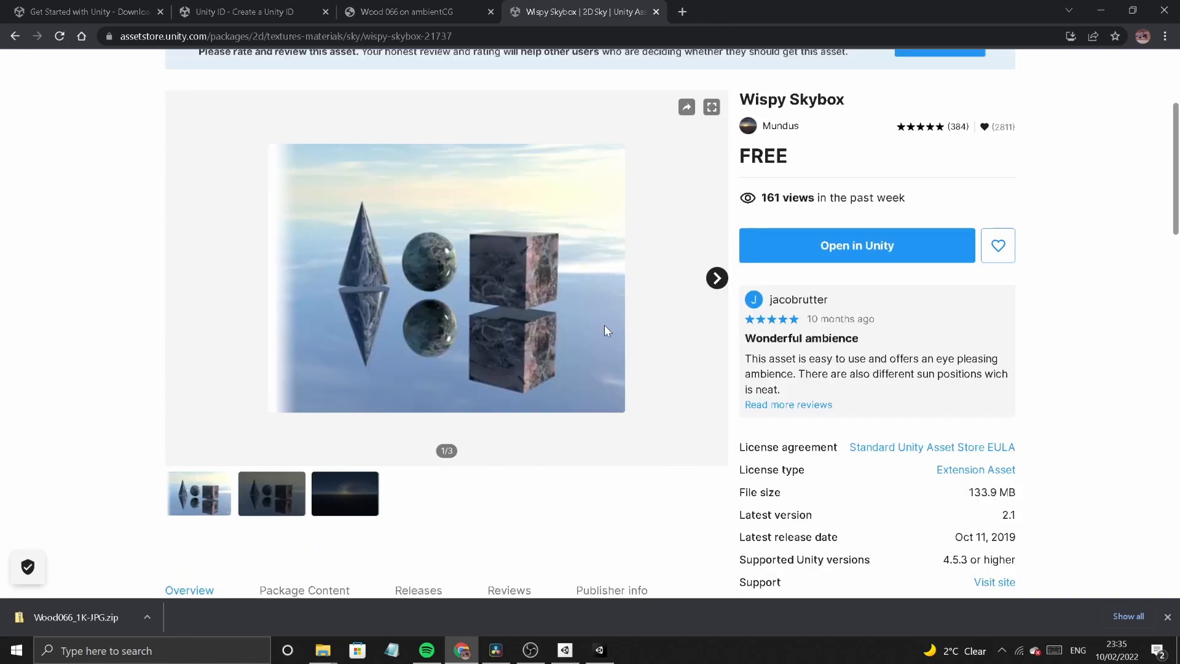
{"action": "scroll", "coordinate": [615, 496], "scroll_direction": "up", "scroll_amount": 1}
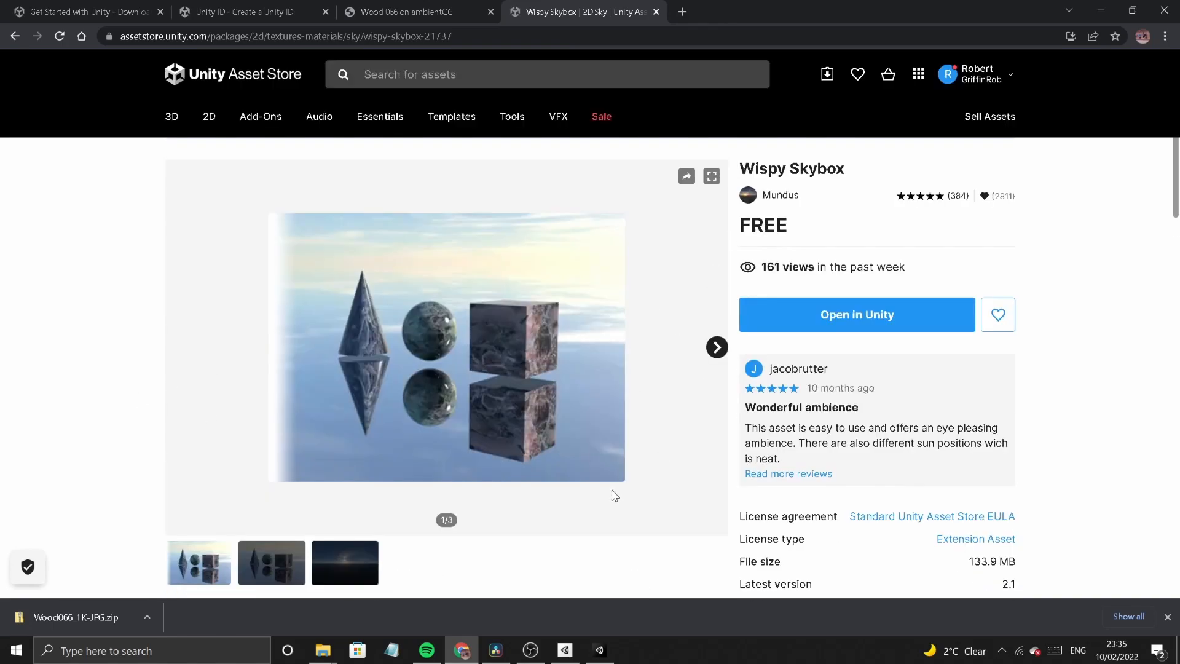
{"action": "scroll", "coordinate": [615, 495], "scroll_direction": "down", "scroll_amount": 1}
{"action": "left_click", "coordinate": [857, 246]}
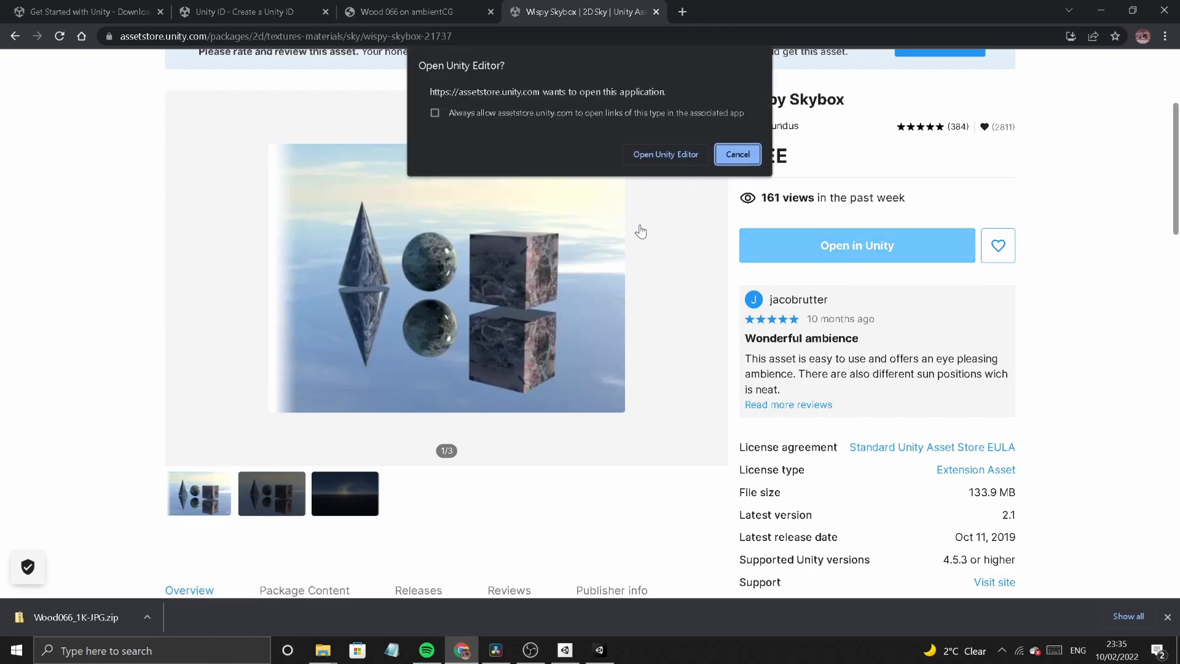
{"action": "left_click", "coordinate": [658, 153]}
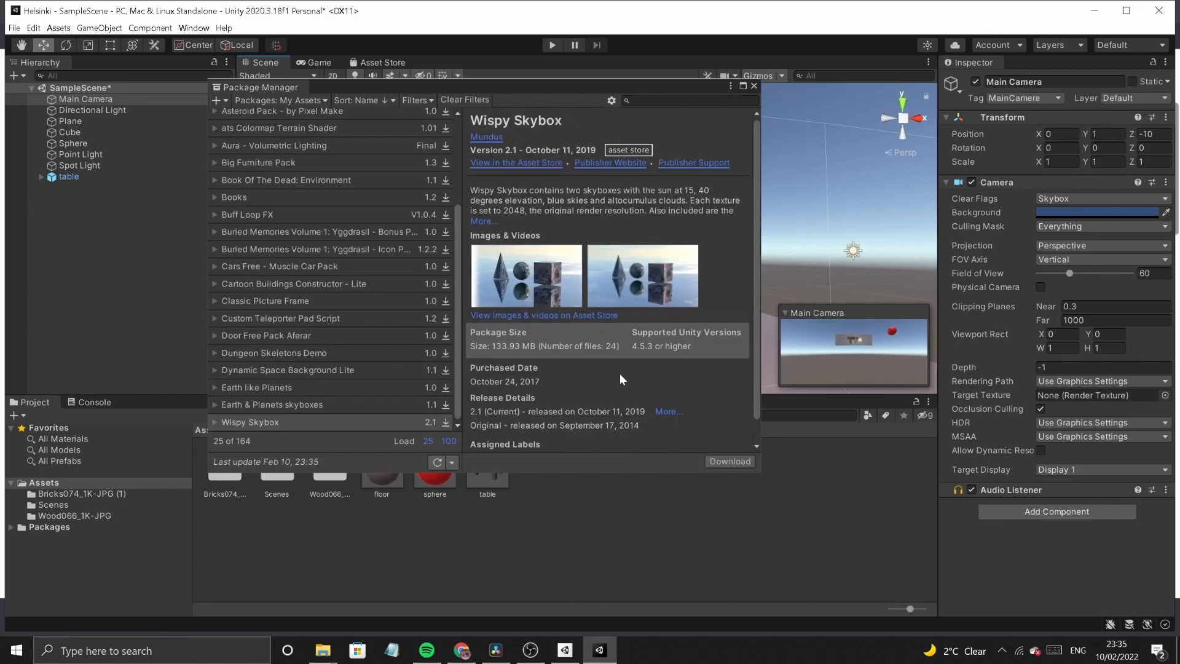
- Download the Wispy Skybox package, import all of its files into the project, and close the Package Manager
{"action": "left_click", "coordinate": [729, 460]}
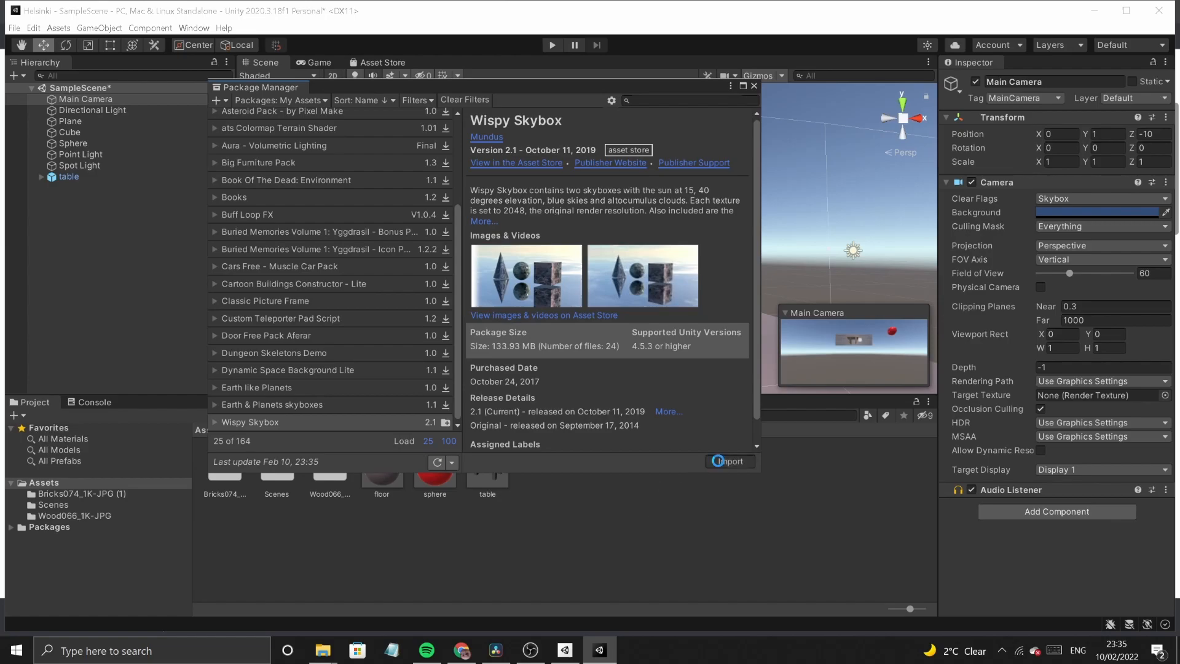
{"action": "left_click", "coordinate": [718, 459]}
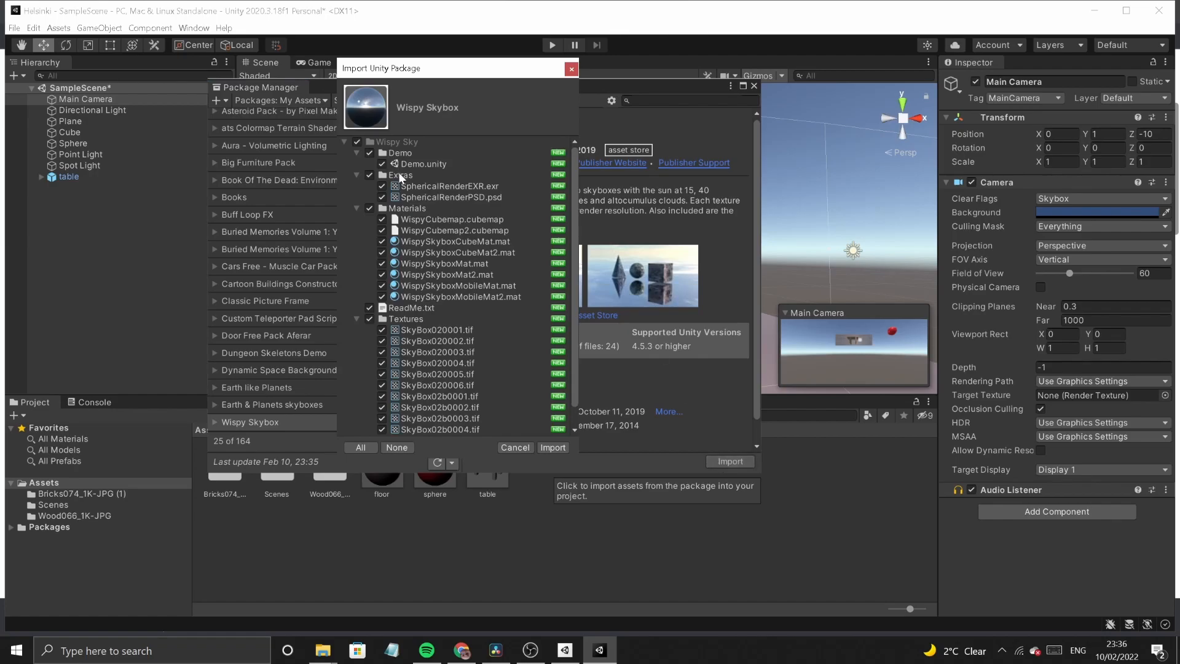
{"action": "left_click_drag", "start_coordinate": [575, 306], "coordinate": [562, 246]}
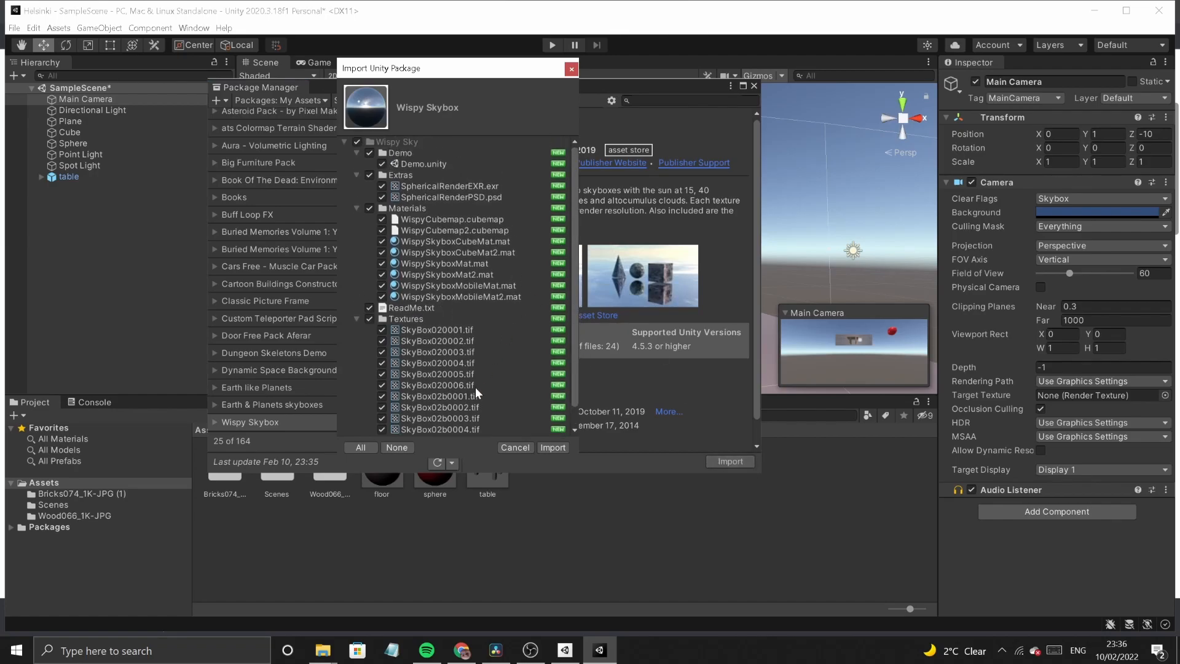
{"action": "left_click", "coordinate": [370, 319]}
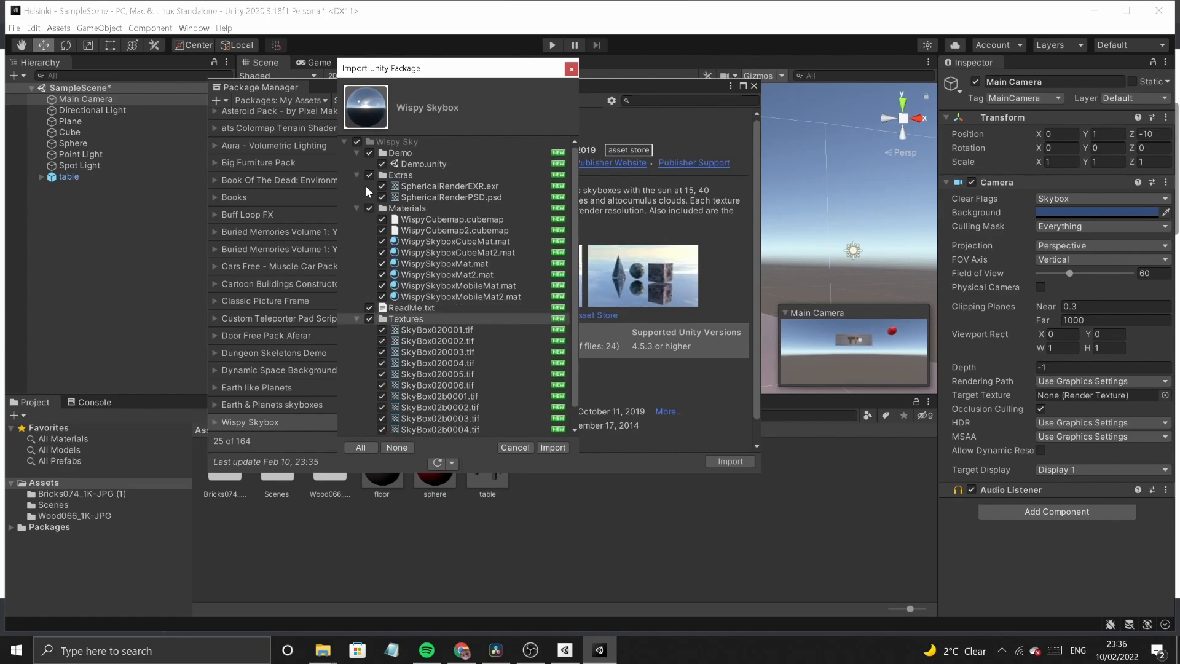
{"action": "left_click_drag", "start_coordinate": [575, 346], "coordinate": [576, 311]}
{"action": "left_click", "coordinate": [548, 447]}
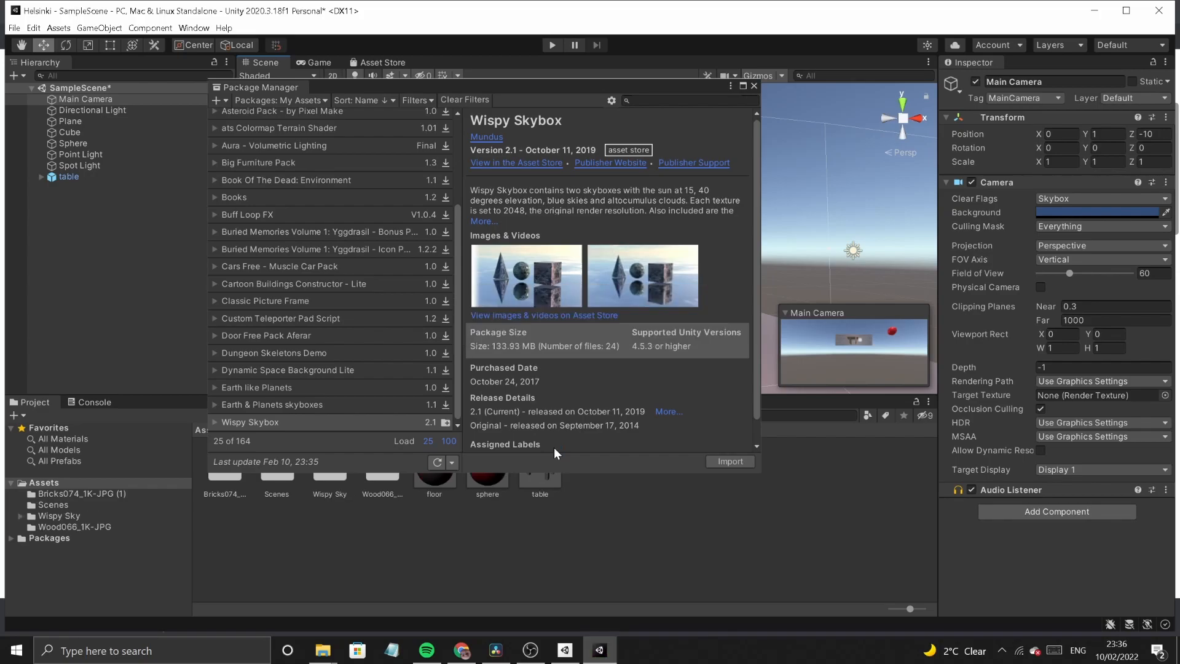
{"action": "left_click", "coordinate": [754, 86]}
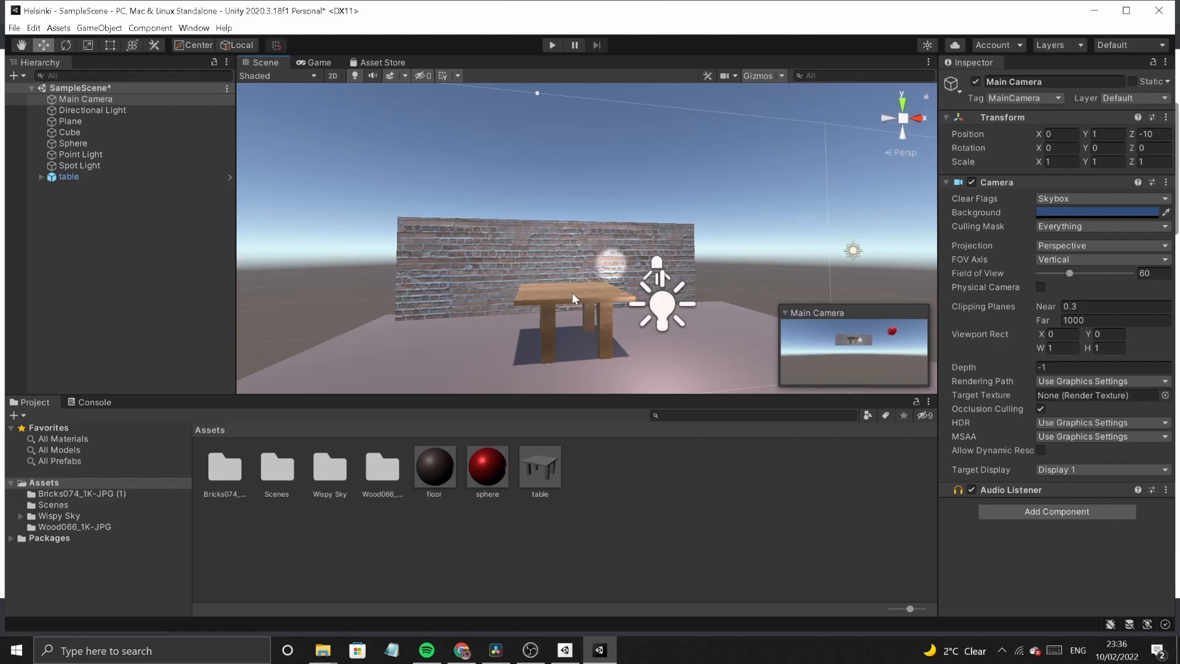
- Open the Materials folder of Wispy Sky and apply its fifth item, a sunny skybox material, to the scene's sky
{"action": "left_click", "coordinate": [56, 517]}
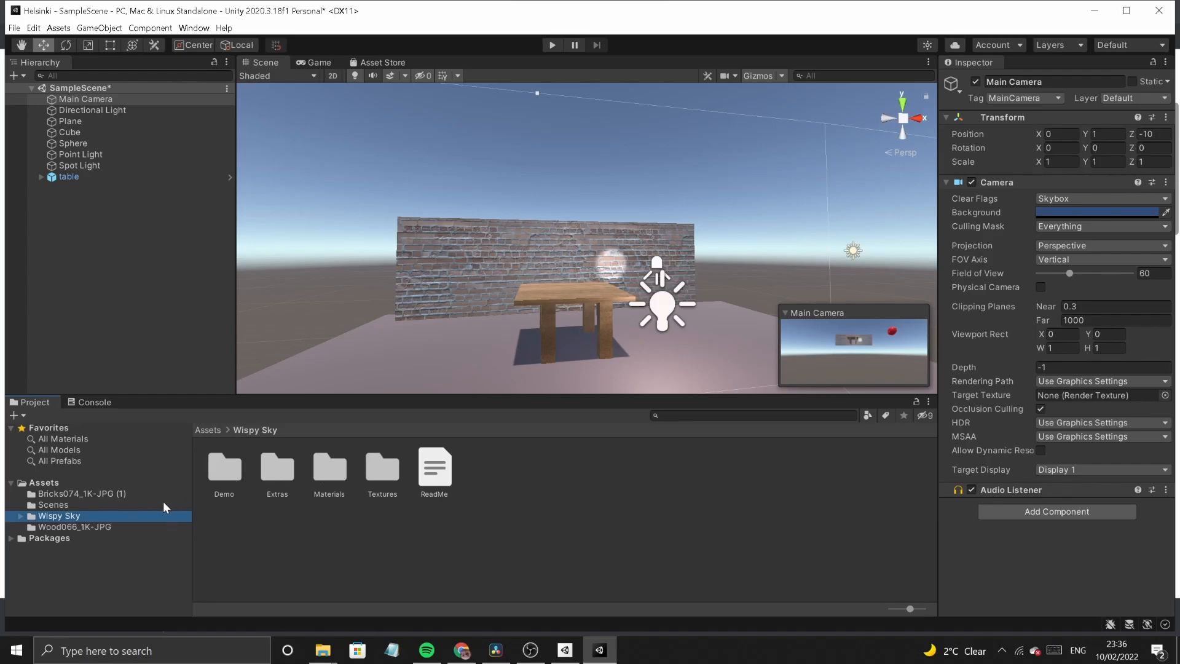
{"action": "double_click", "coordinate": [322, 471]}
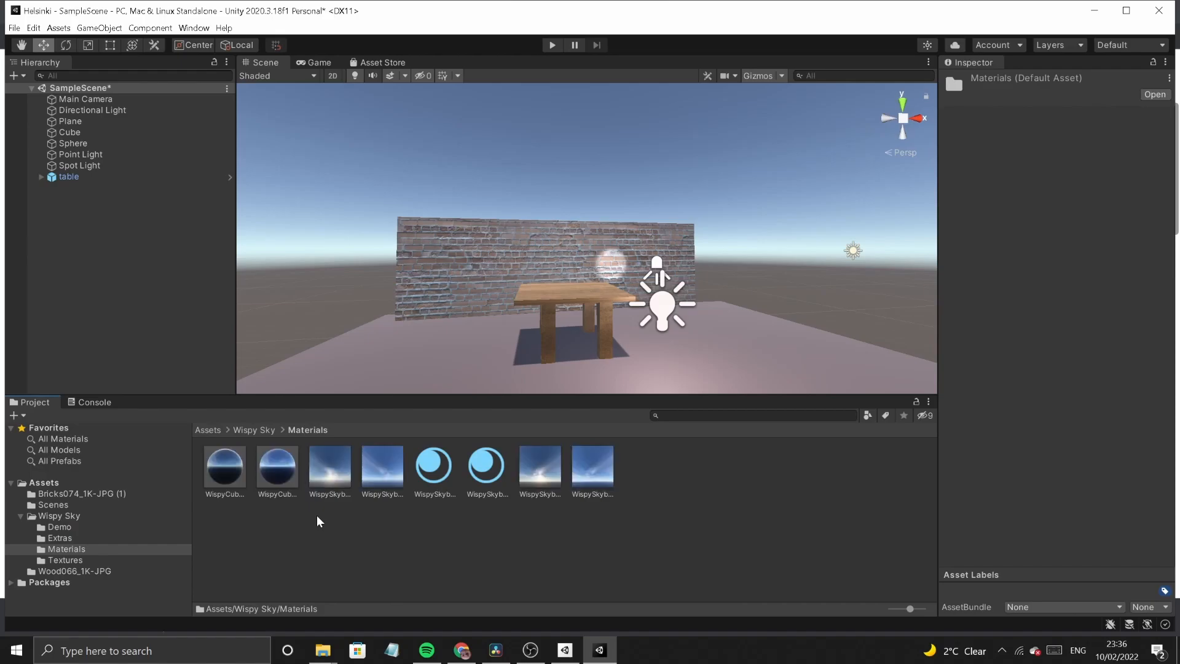
{"action": "left_click_drag", "start_coordinate": [429, 479], "coordinate": [372, 312]}
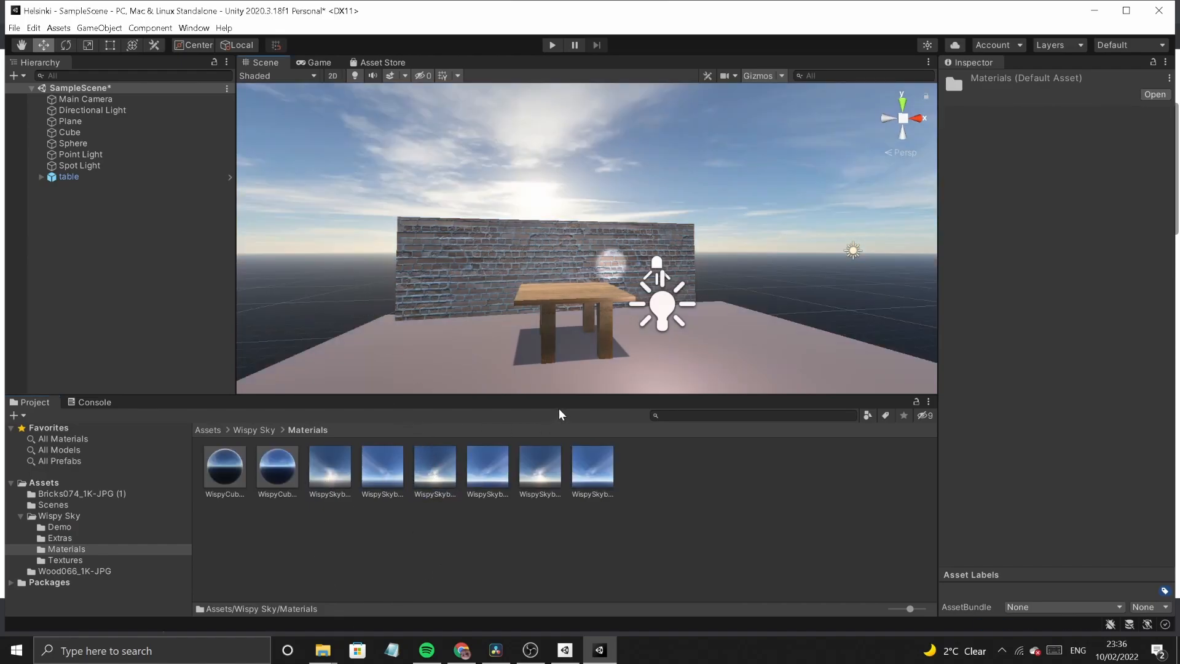
- Try the third Wispy Sky item as the scene's sky, and replace it with the last skybox material in the folder
{"action": "right_click_drag", "start_coordinate": [681, 362], "coordinate": [640, 408]}
{"action": "left_click_drag", "start_coordinate": [344, 203], "coordinate": [343, 204]}
{"action": "left_click_drag", "start_coordinate": [337, 468], "coordinate": [354, 220]}
{"action": "left_click_drag", "start_coordinate": [603, 475], "coordinate": [777, 253]}
{"action": "right_click_drag", "start_coordinate": [697, 359], "coordinate": [670, 342]}
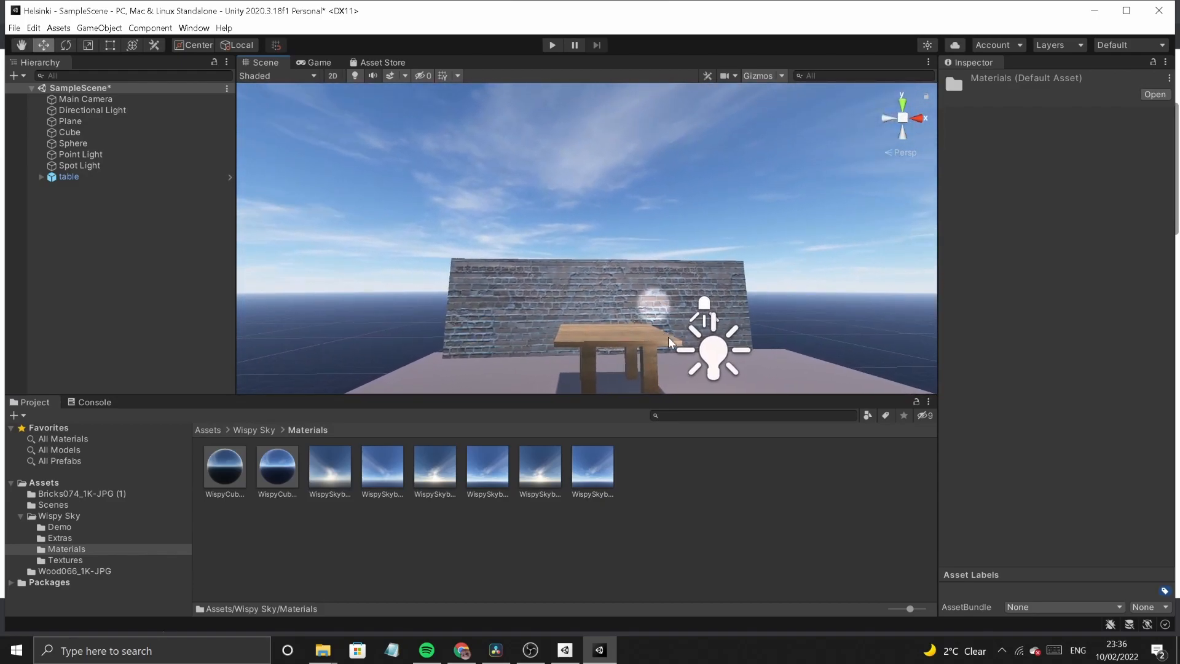
- Check the whole scene against the new sky and save it
{"action": "scroll", "coordinate": [646, 342], "scroll_direction": "down", "scroll_amount": 2}
{"action": "middle_click_drag", "start_coordinate": [643, 342], "coordinate": [632, 314]}
{"action": "scroll", "coordinate": [633, 313], "scroll_direction": "down", "scroll_amount": 2}
{"action": "right_click_drag", "start_coordinate": [632, 311], "coordinate": [633, 345]}
{"action": "middle_click_drag", "start_coordinate": [616, 292], "coordinate": [595, 344]}
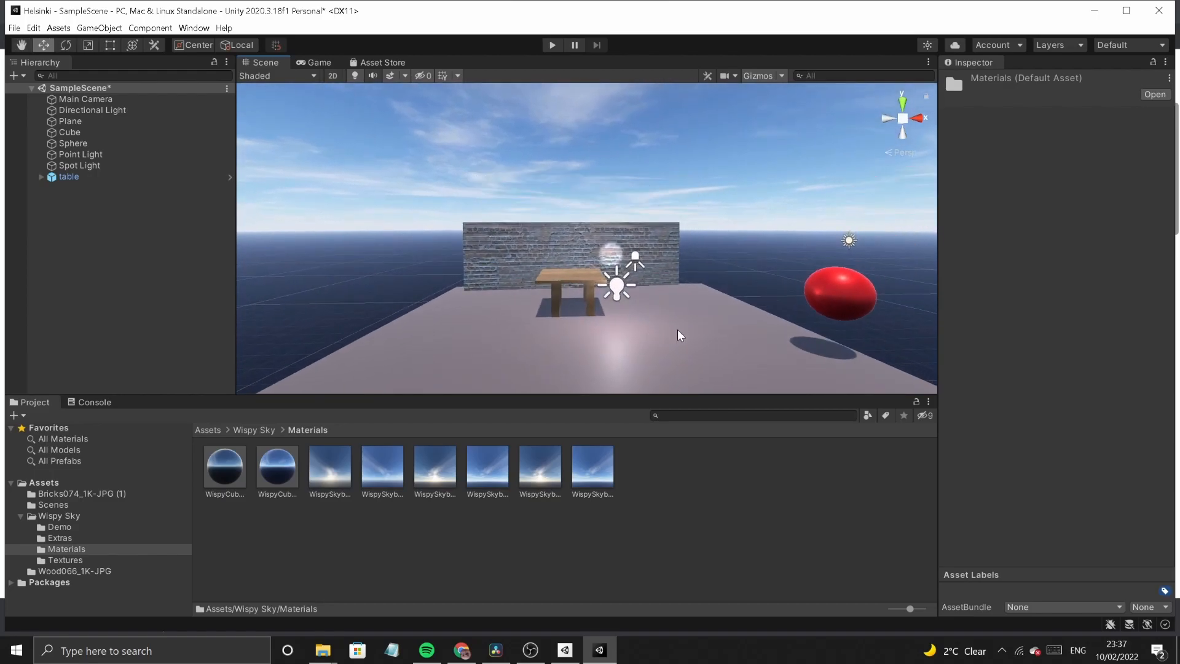
{"action": "left_click", "coordinate": [14, 28]}
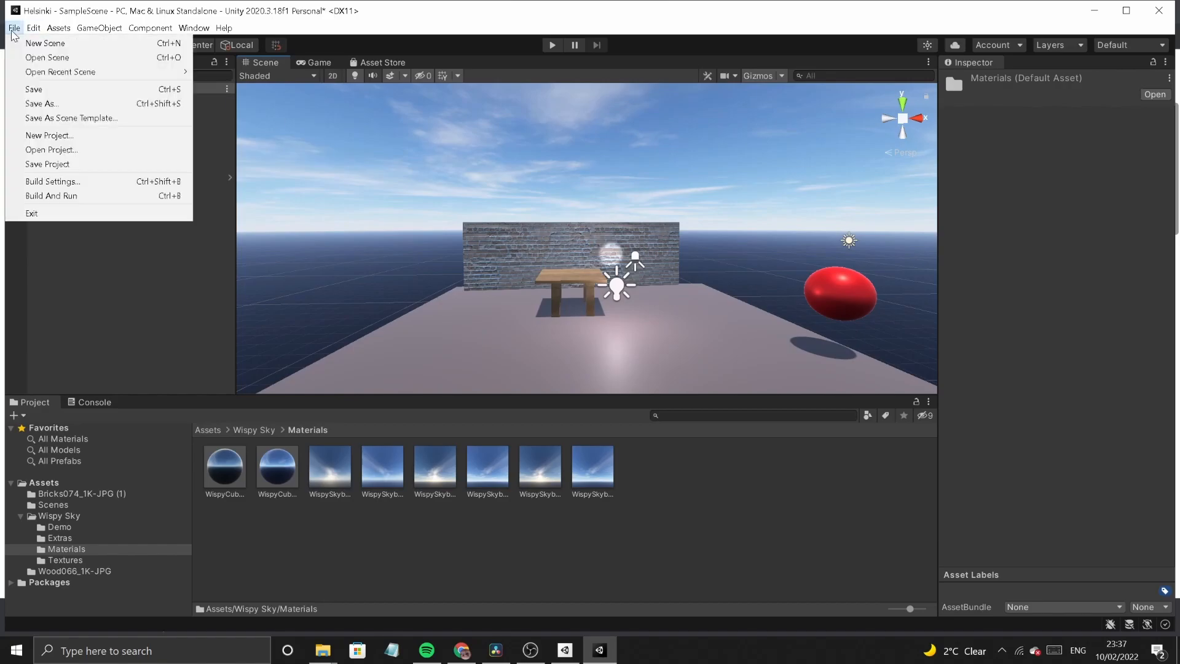
{"action": "left_click", "coordinate": [38, 91]}
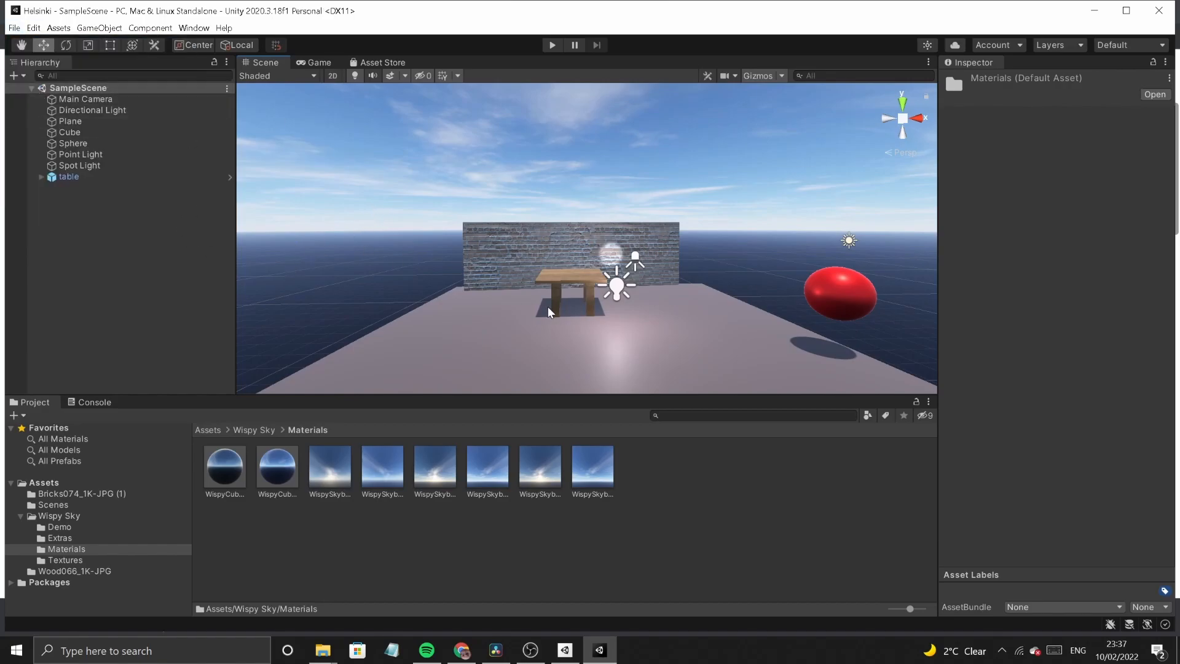
{"action": "right_click_drag", "start_coordinate": [549, 312], "coordinate": [578, 284]}
{"action": "middle_click_drag", "start_coordinate": [452, 360], "coordinate": [504, 335]}
{"action": "right_click_drag", "start_coordinate": [496, 338], "coordinate": [519, 335]}
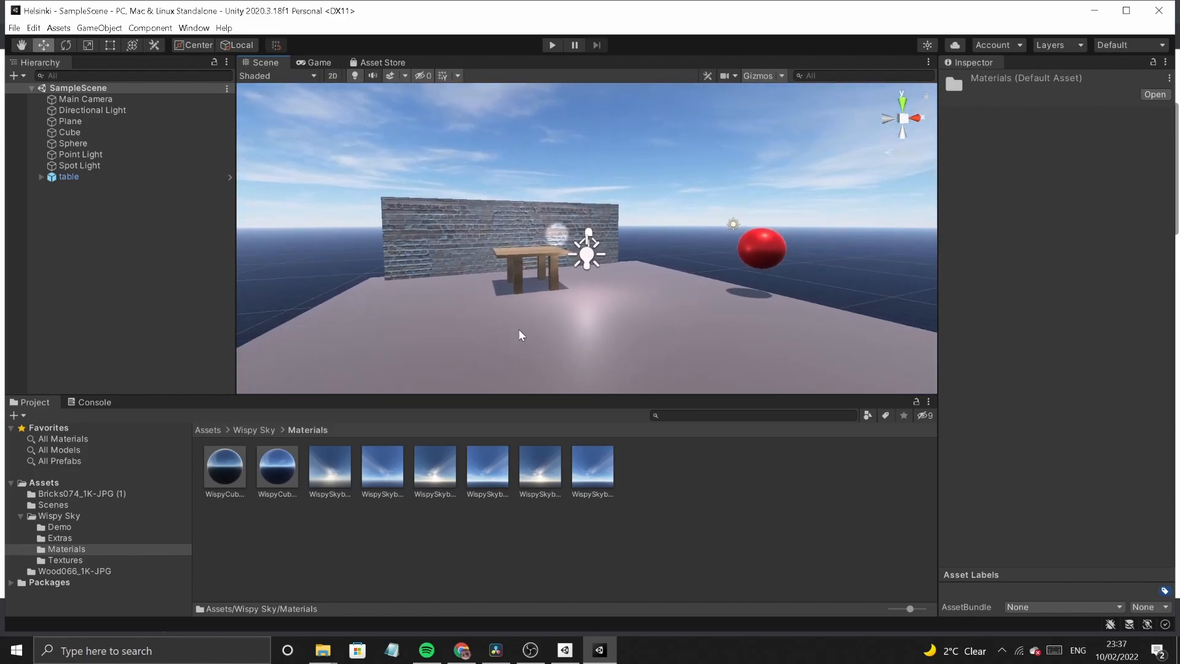
{"action": "middle_click_drag", "start_coordinate": [514, 340], "coordinate": [537, 340]}
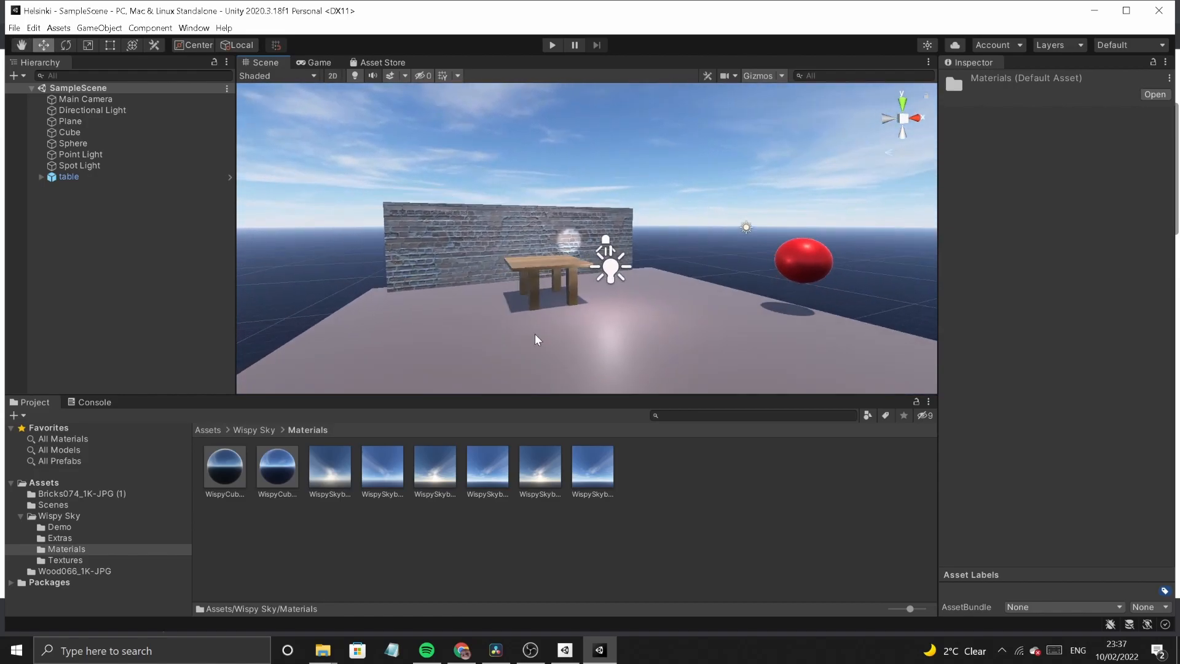